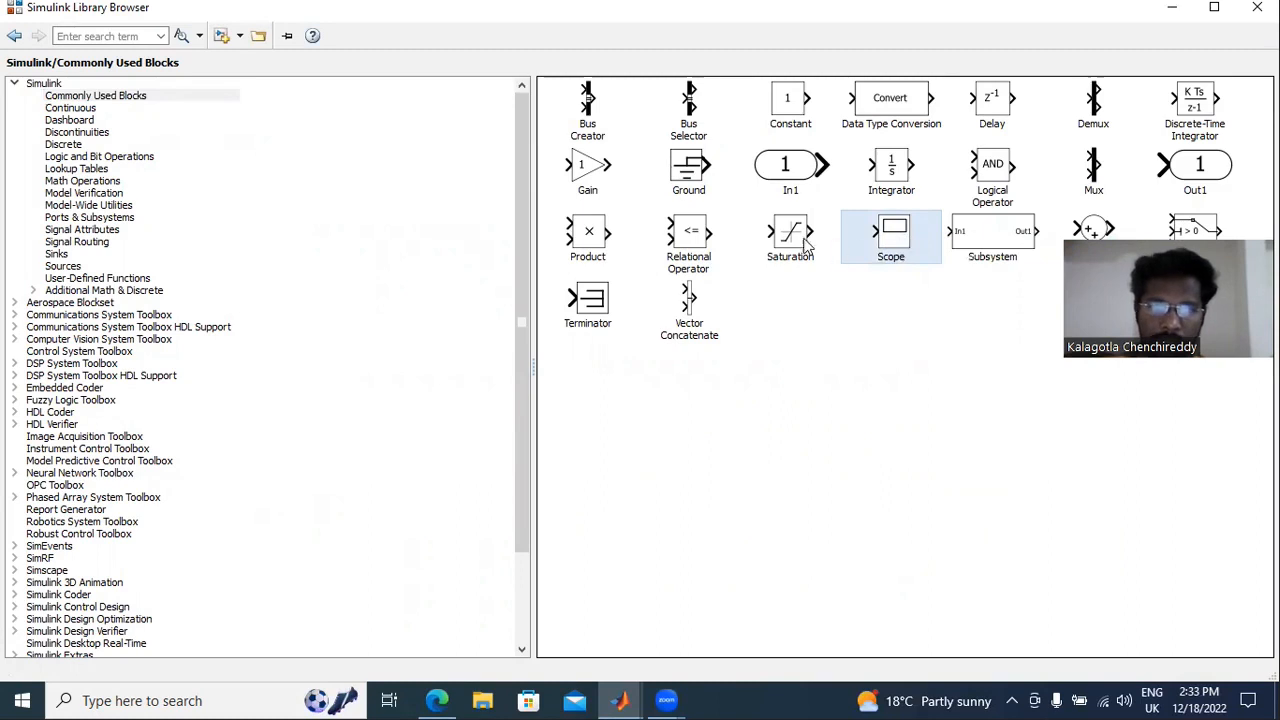
- Find the Sine Wave block in the Sources library and add it to the untitled model
{"action": "left_click", "coordinate": [78, 108]}
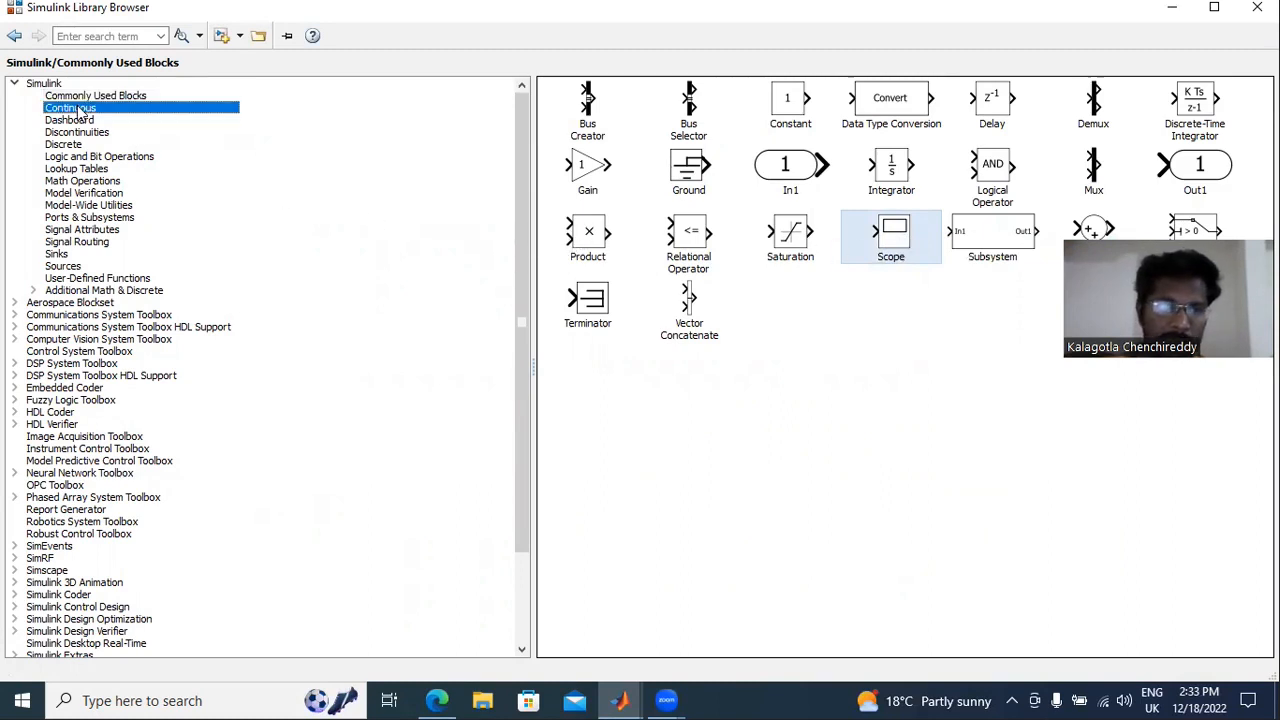
{"action": "left_click", "coordinate": [80, 242]}
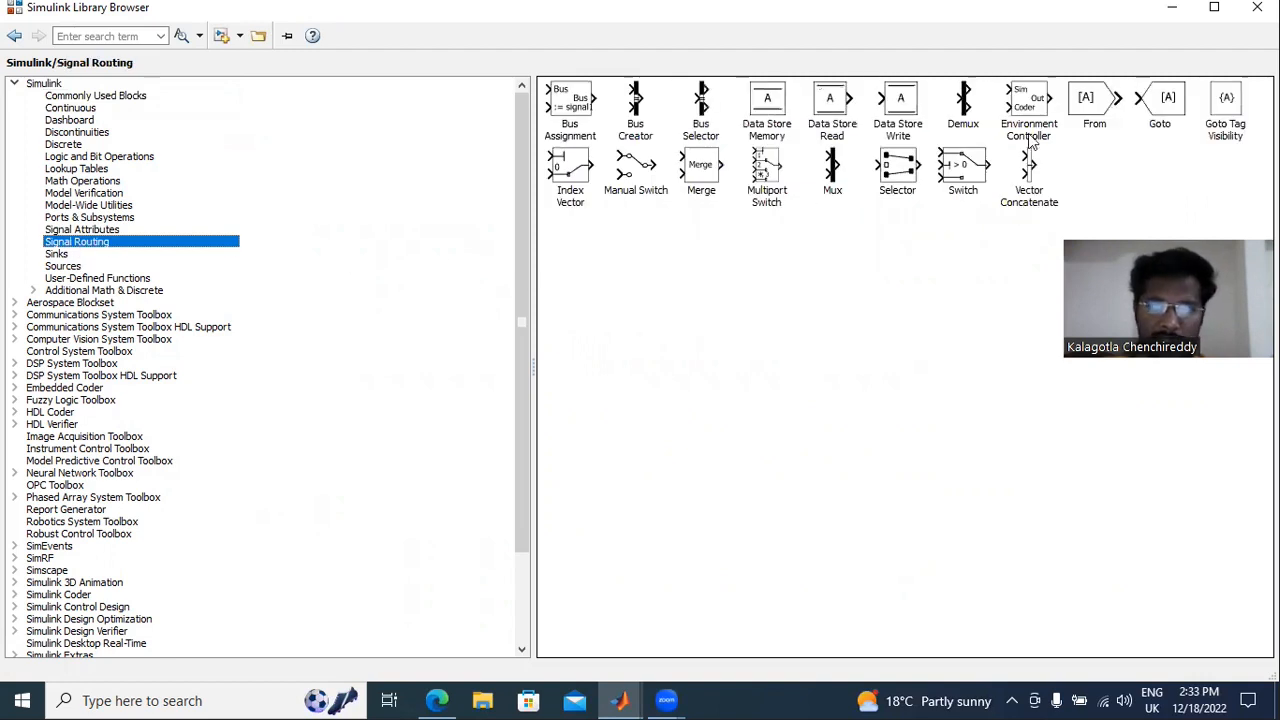
{"action": "left_click", "coordinate": [55, 254]}
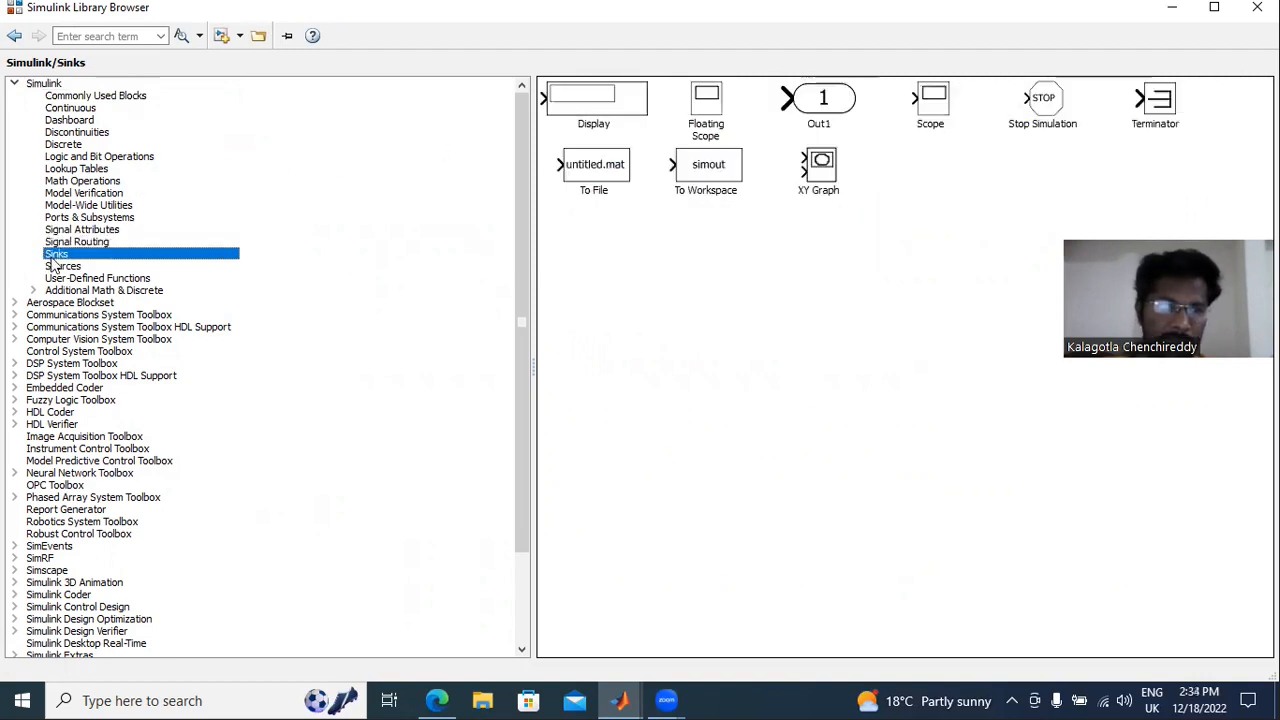
{"action": "left_click", "coordinate": [60, 266]}
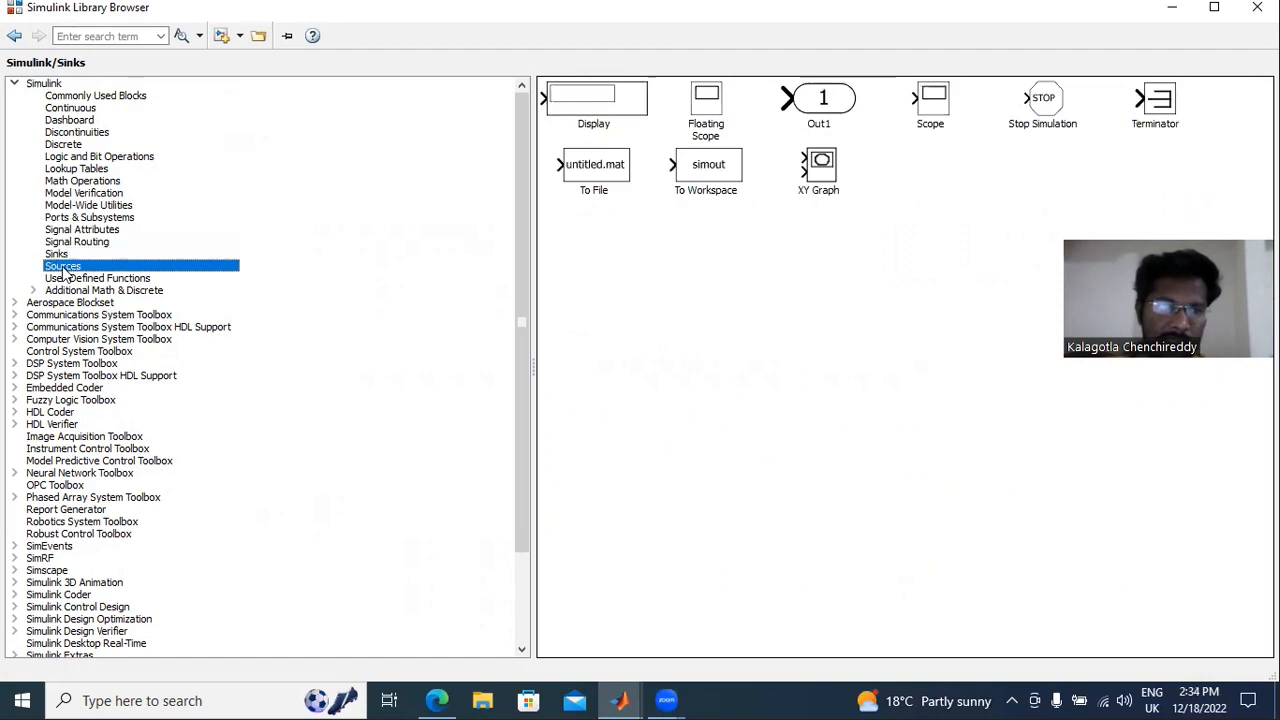
{"action": "left_click", "coordinate": [605, 378]}
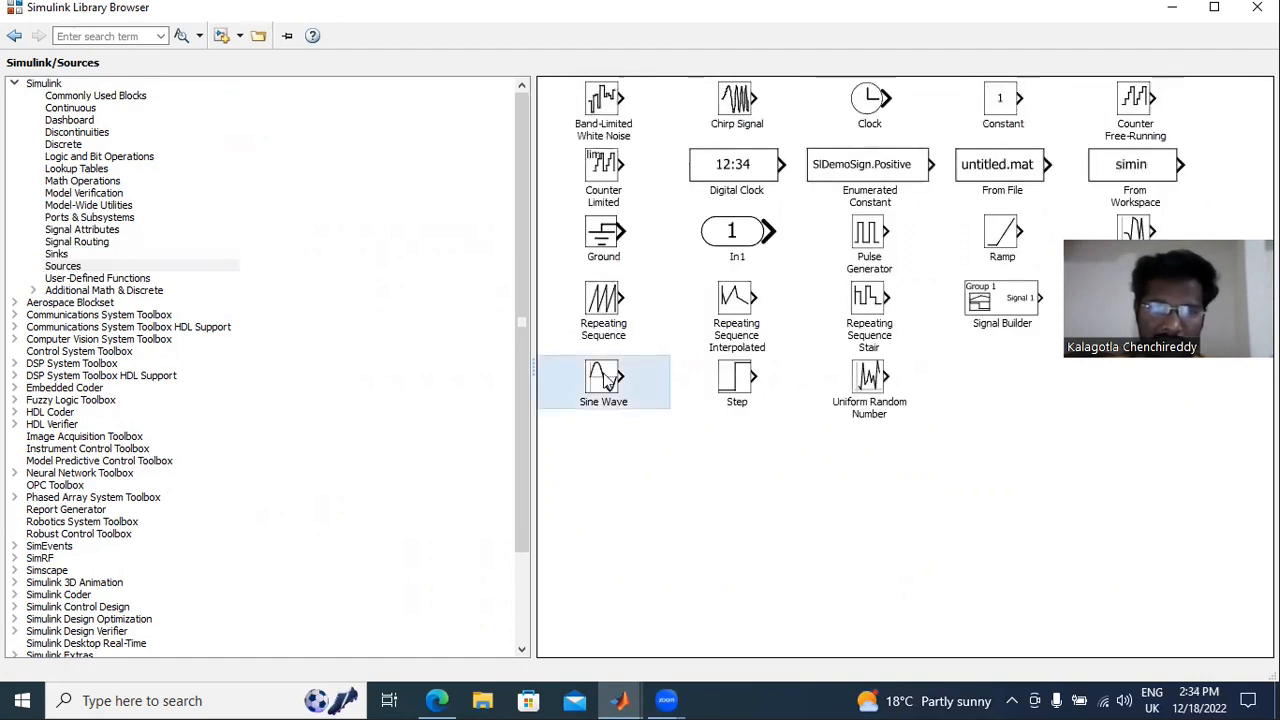
{"action": "right_click", "coordinate": [606, 377]}
{"action": "left_click", "coordinate": [624, 388]}
- Add a Repeating Sequence block from the Sources library to the untitled model
{"action": "left_click", "coordinate": [603, 292]}
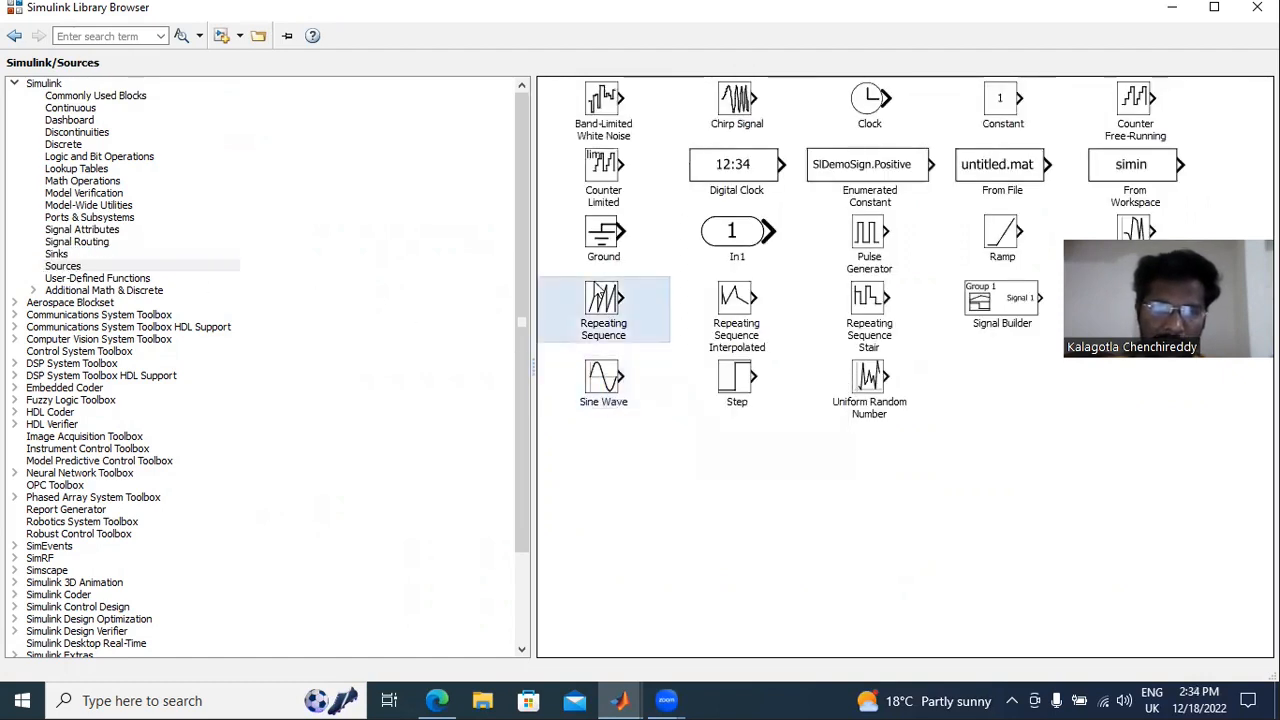
{"action": "right_click", "coordinate": [612, 297]}
{"action": "left_click", "coordinate": [628, 295]}
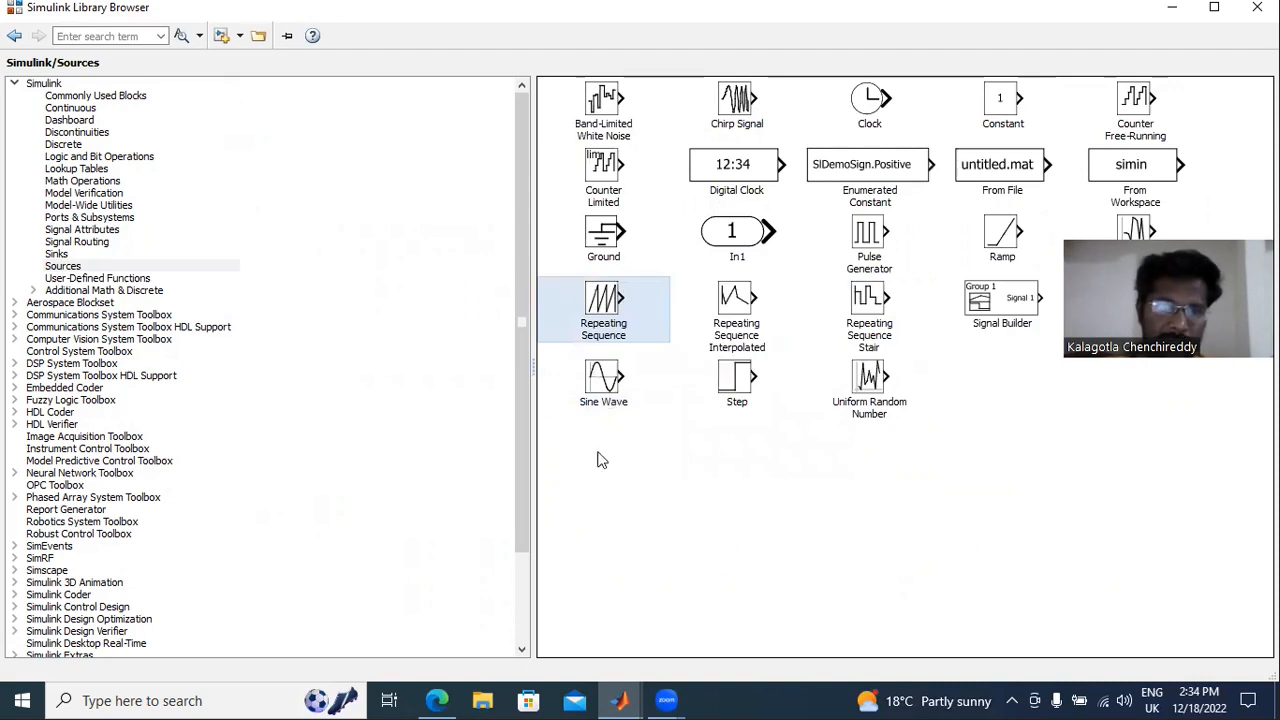
- Return to the untitled model and spread out the stacked Repeating Sequence, Sine Wave and Scope blocks across the canvas
{"action": "left_click", "coordinate": [628, 699]}
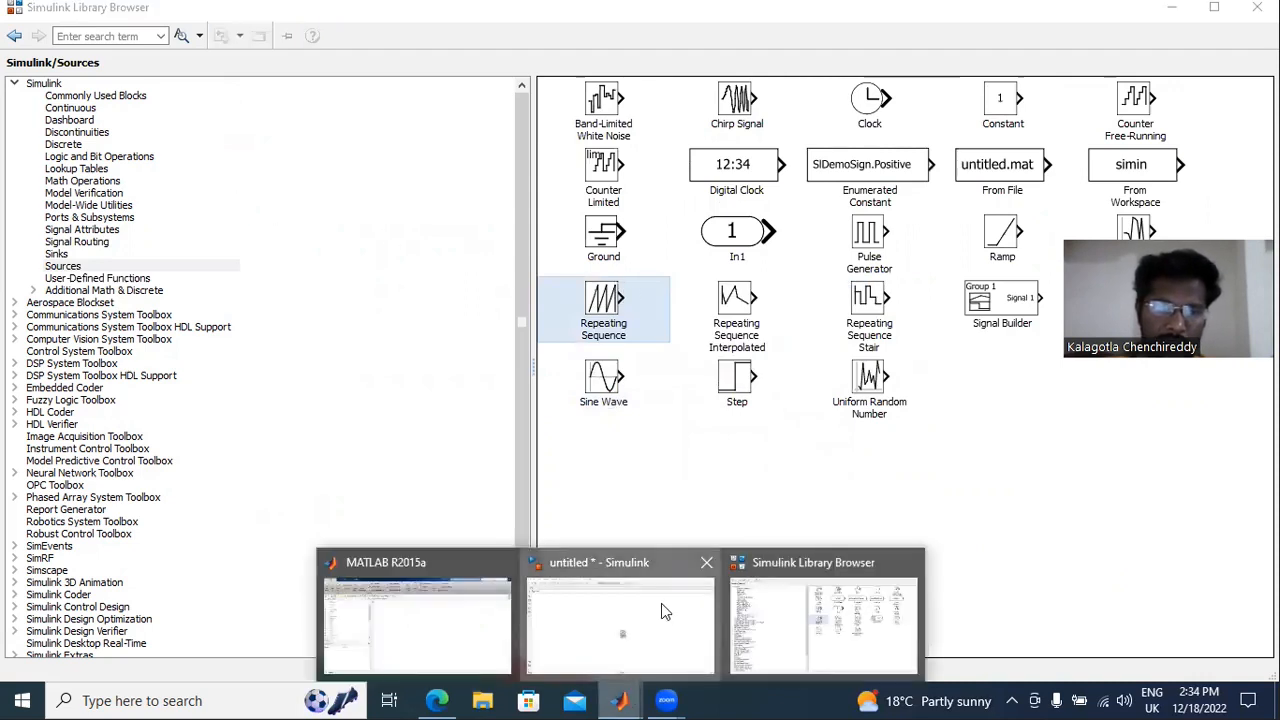
{"action": "left_click", "coordinate": [661, 603]}
{"action": "left_click_drag", "start_coordinate": [642, 395], "coordinate": [277, 343]}
{"action": "left_click_drag", "start_coordinate": [651, 398], "coordinate": [186, 243]}
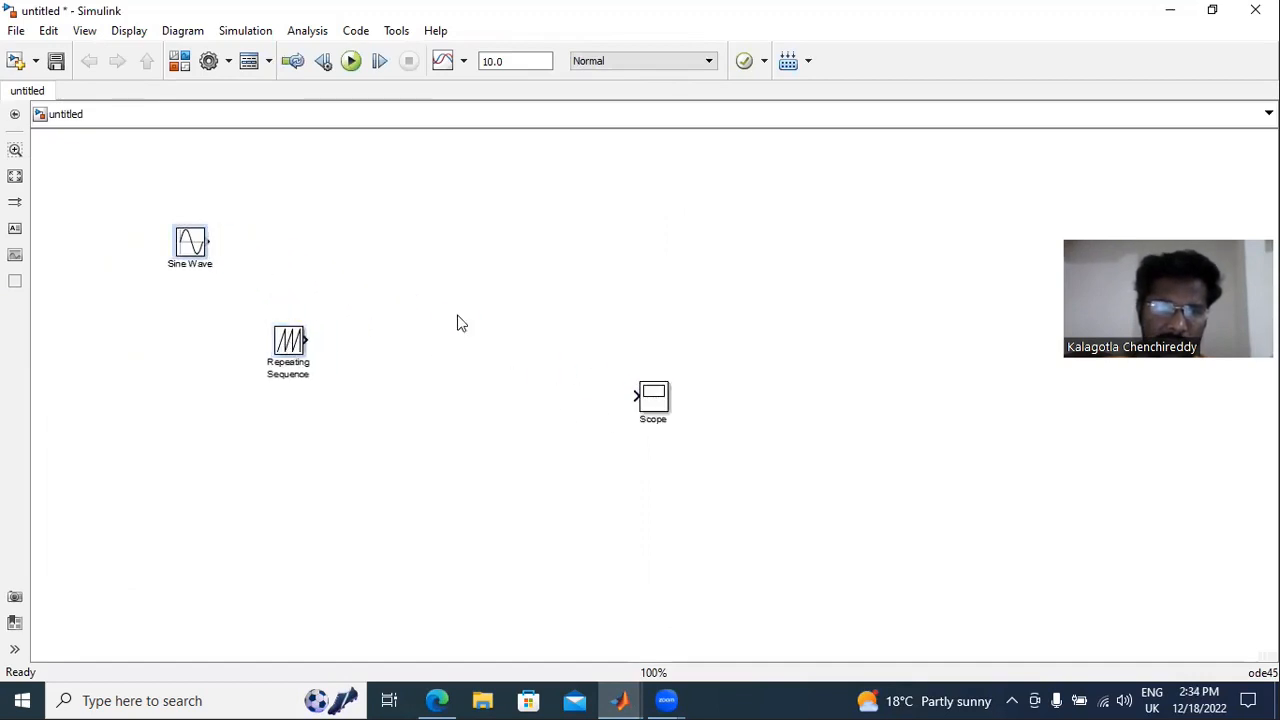
{"action": "left_click_drag", "start_coordinate": [657, 402], "coordinate": [466, 227]}
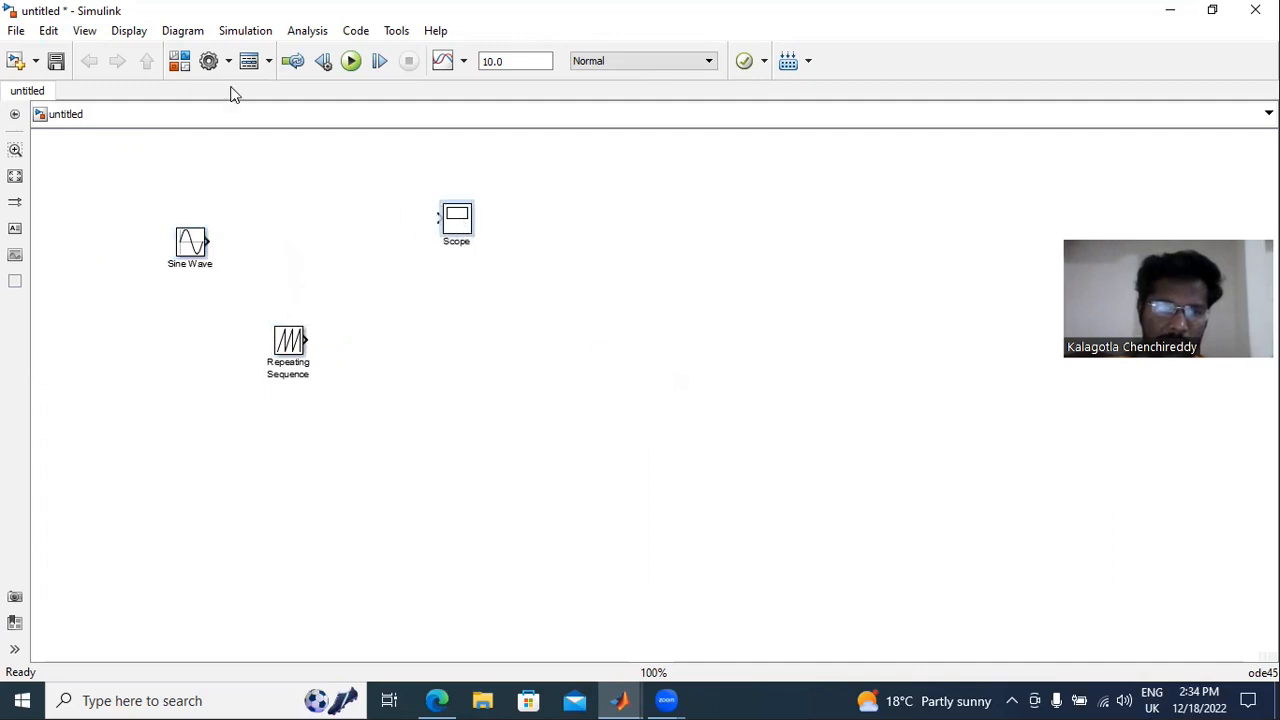
- Add a Relational Operator block from the Logic and Bit Operations library to the model
{"action": "left_click", "coordinate": [177, 60]}
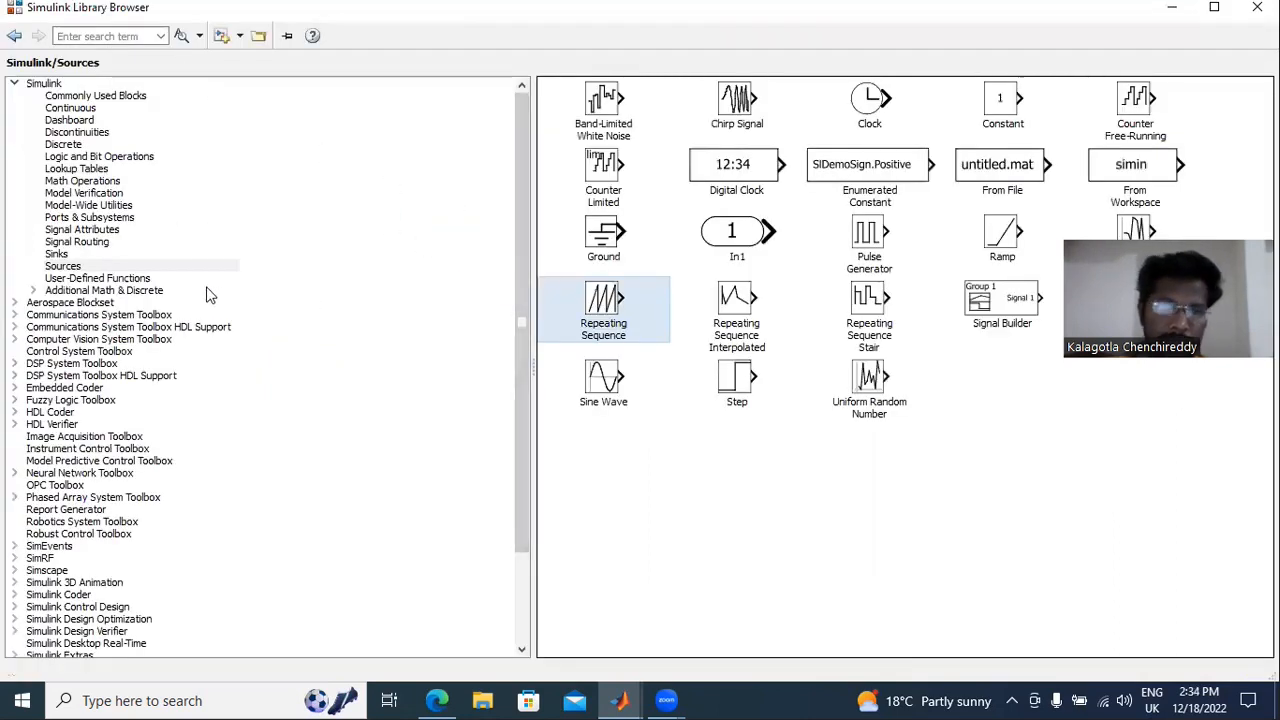
{"action": "left_click", "coordinate": [80, 157]}
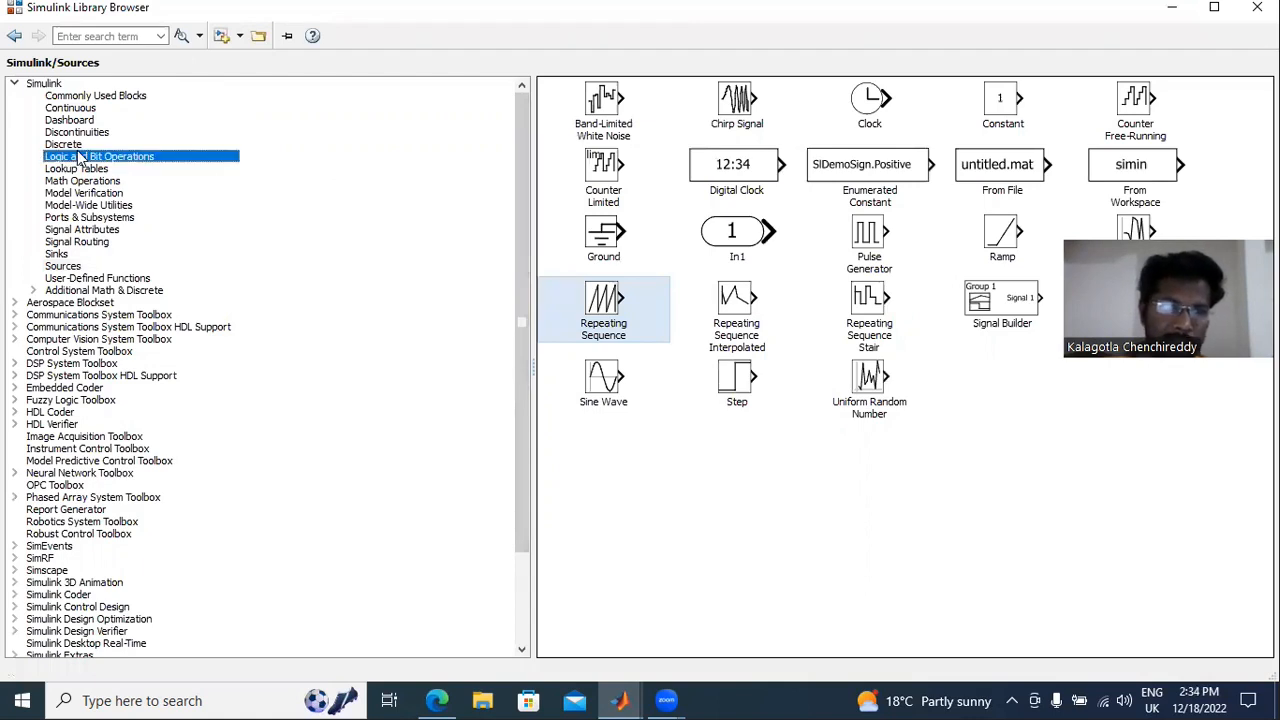
{"action": "left_click", "coordinate": [80, 144]}
{"action": "left_click", "coordinate": [85, 156]}
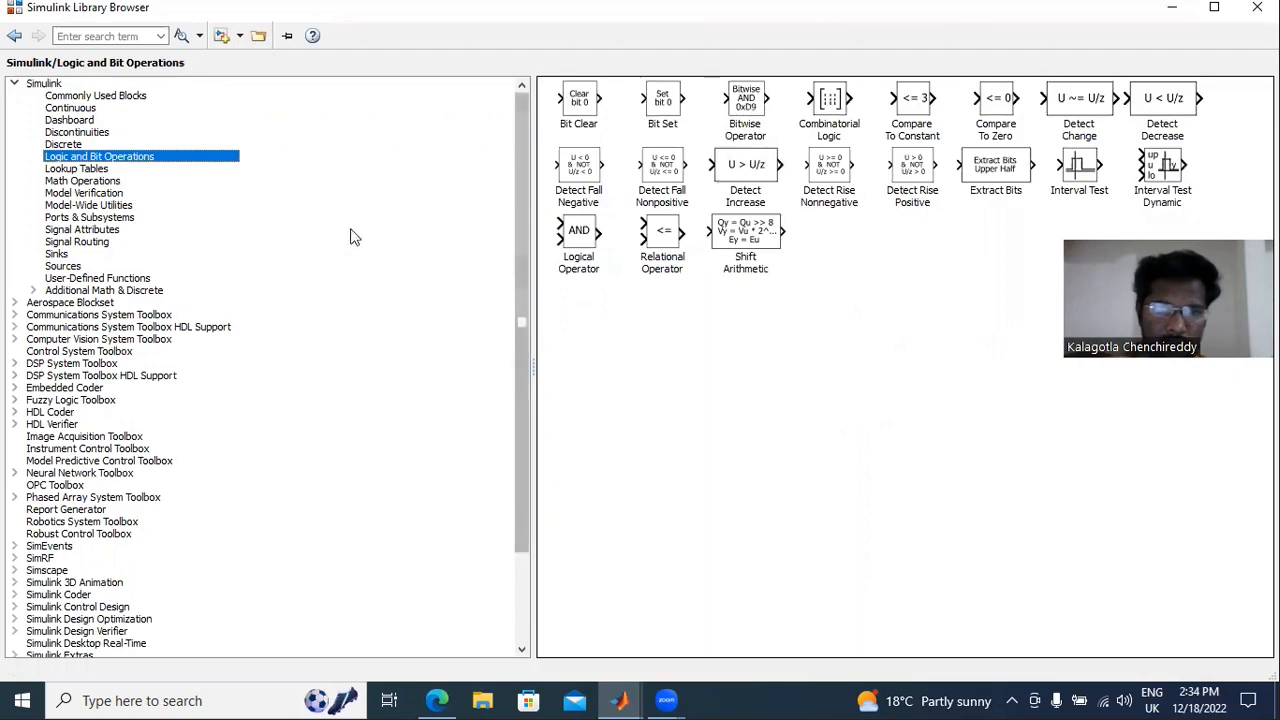
{"action": "right_click", "coordinate": [666, 240]}
{"action": "left_click", "coordinate": [697, 252]}
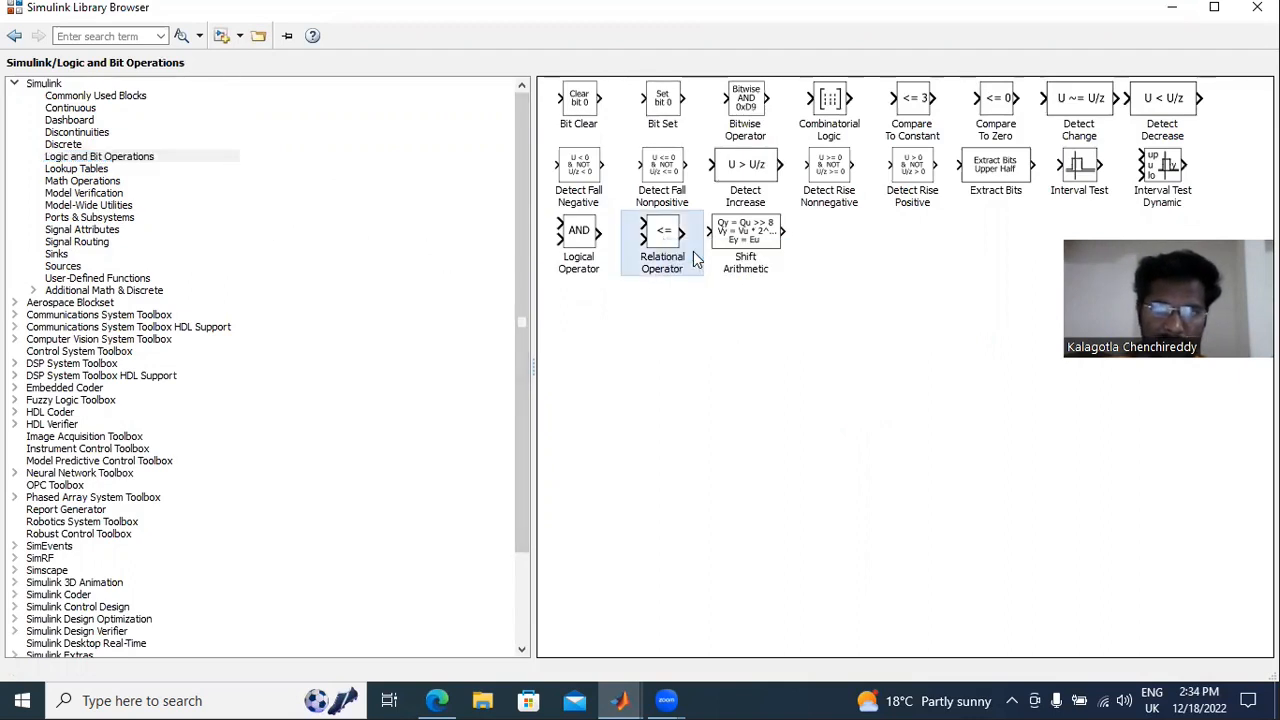
- Add another Relational Operator block to the model, this time from the Commonly Used Blocks library
{"action": "left_click", "coordinate": [98, 95]}
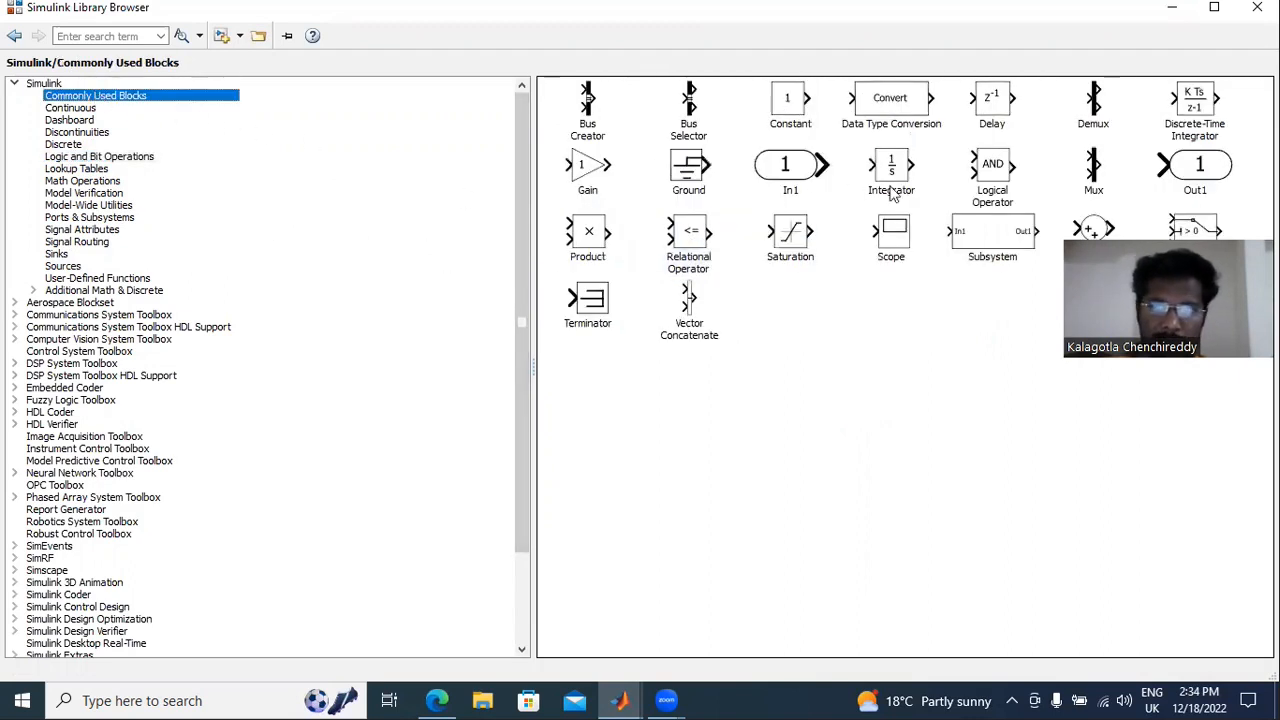
{"action": "left_click", "coordinate": [990, 172]}
{"action": "right_click", "coordinate": [988, 170]}
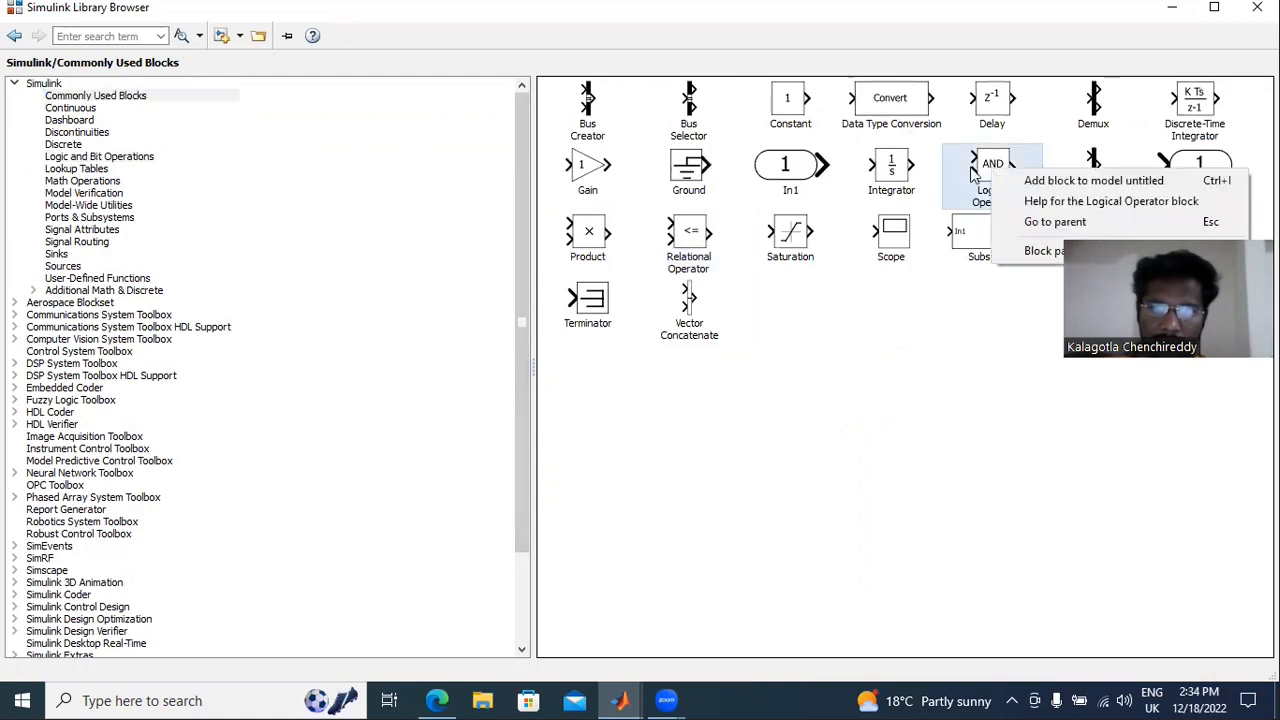
{"action": "right_click", "coordinate": [677, 239]}
{"action": "left_click", "coordinate": [709, 246]}
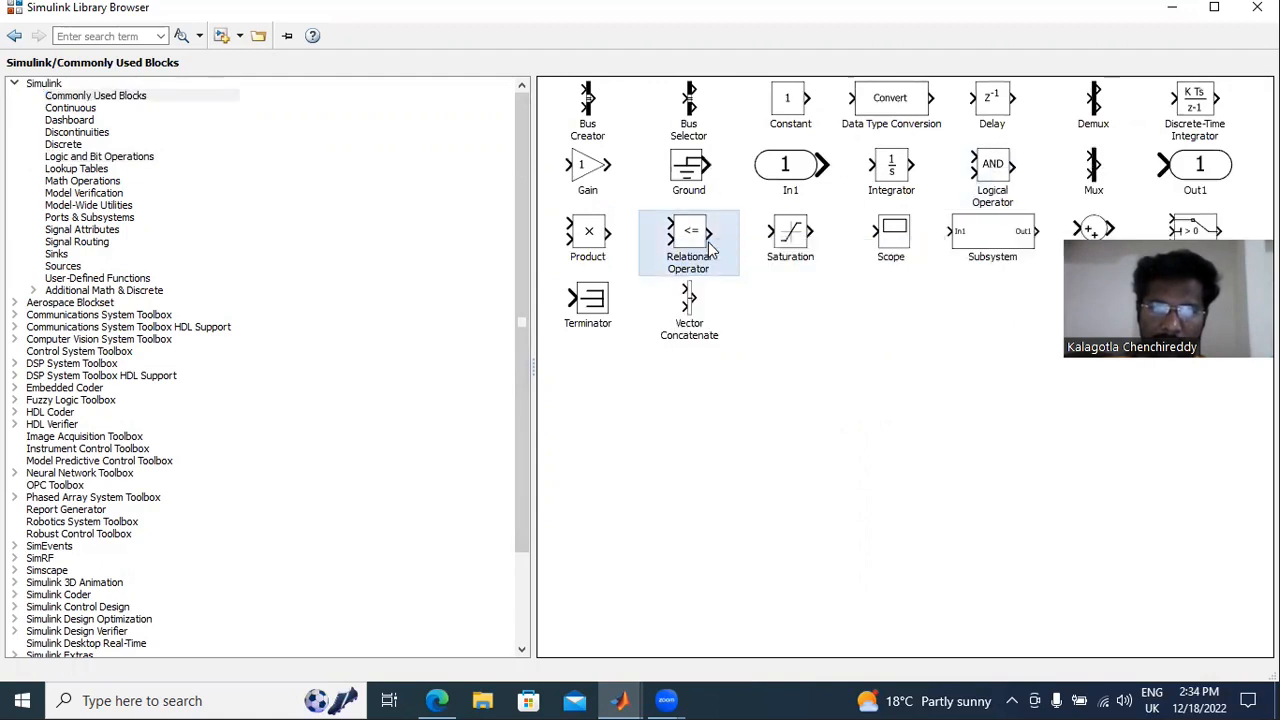
- Add a From block and a Goto block from the Signal Routing library to the model
{"action": "left_click", "coordinate": [103, 231]}
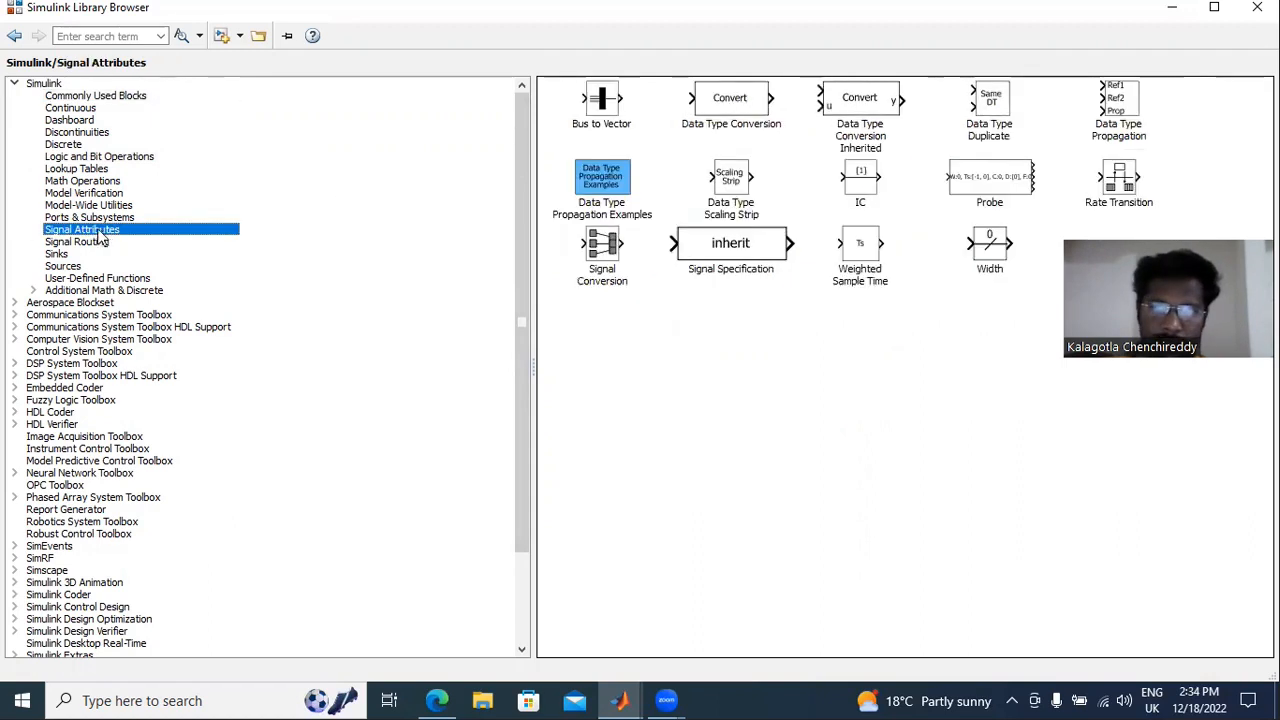
{"action": "left_click", "coordinate": [70, 242]}
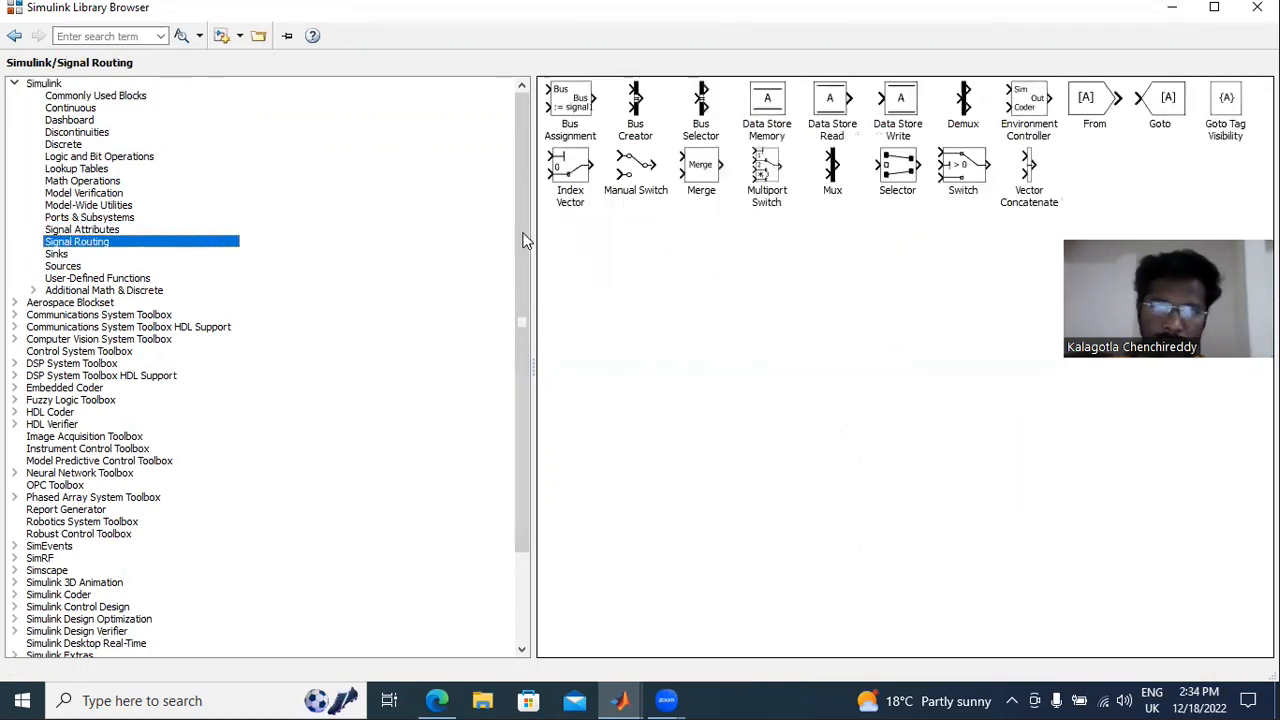
{"action": "right_click", "coordinate": [1095, 110]}
{"action": "left_click", "coordinate": [1133, 119]}
{"action": "right_click", "coordinate": [1140, 112]}
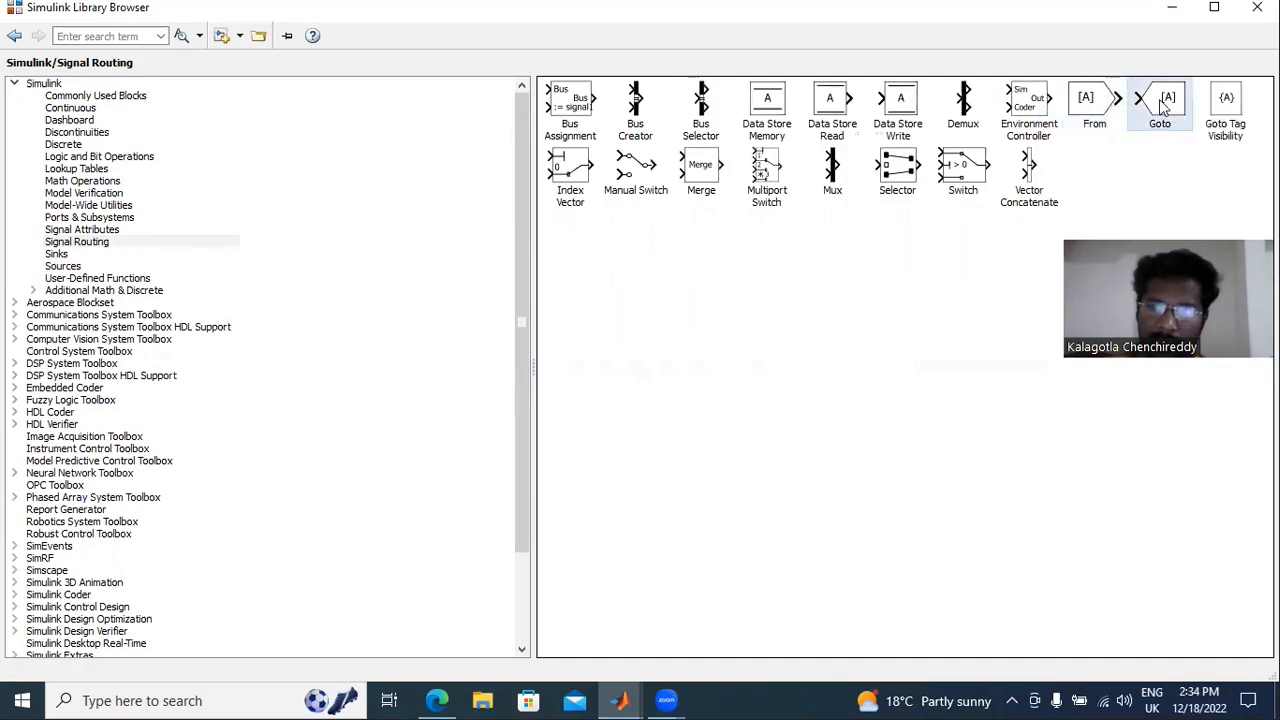
{"action": "left_click", "coordinate": [1120, 108]}
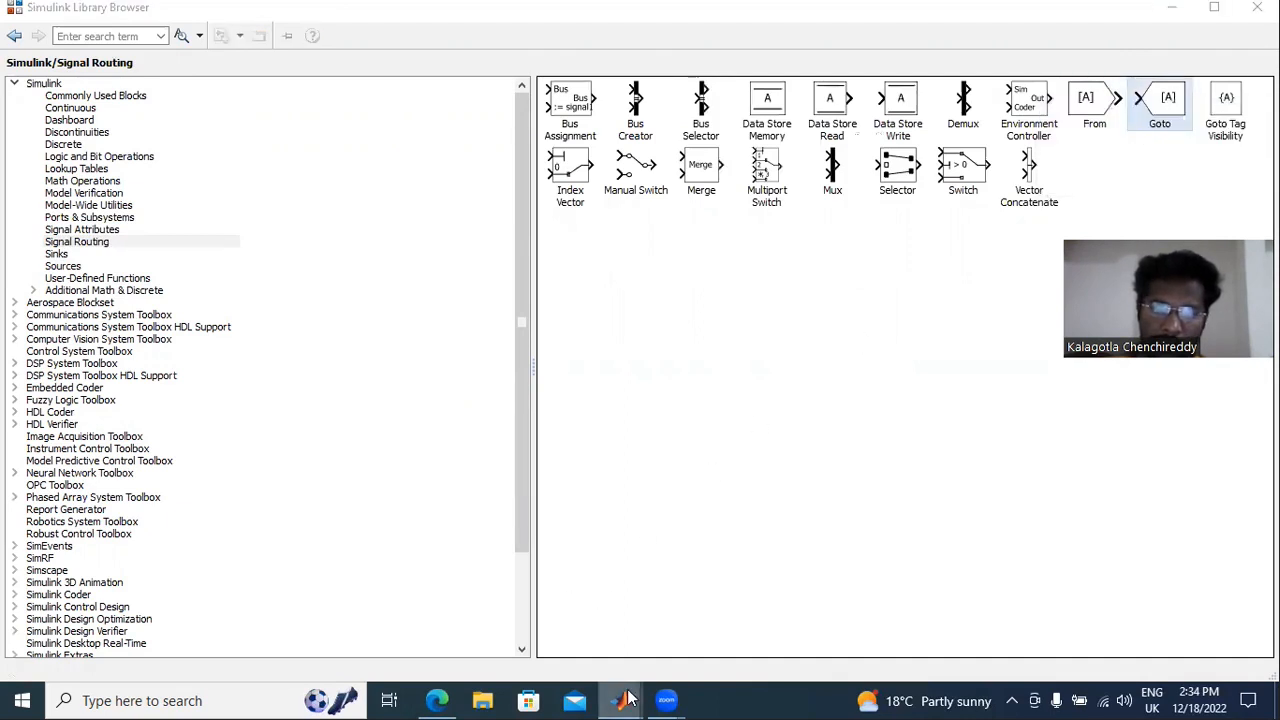
- In the untitled model, line up the Goto, From and Relational Operator1 blocks in a column and delete the duplicate Relational Operator
{"action": "left_click", "coordinate": [594, 652]}
{"action": "left_click_drag", "start_coordinate": [653, 398], "coordinate": [775, 210]}
{"action": "left_click_drag", "start_coordinate": [656, 400], "coordinate": [780, 278]}
{"action": "left_click_drag", "start_coordinate": [670, 398], "coordinate": [810, 383]}
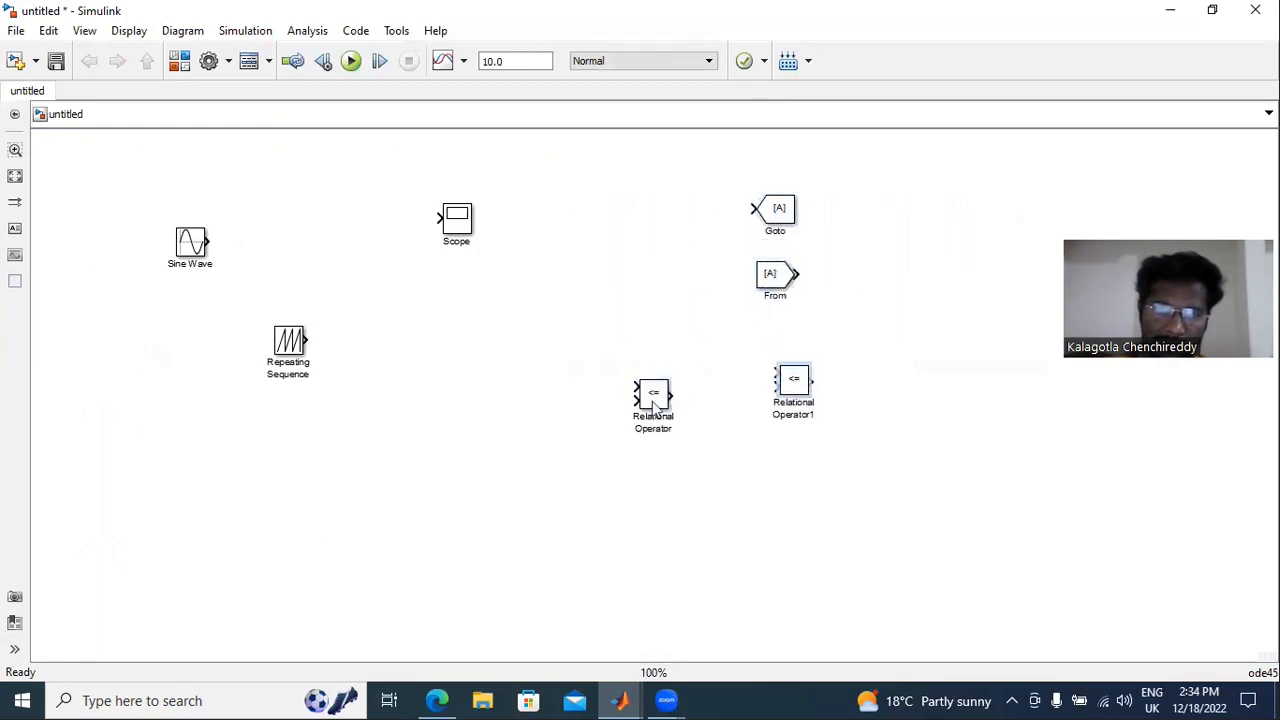
{"action": "left_click_drag", "start_coordinate": [650, 405], "coordinate": [790, 487]}
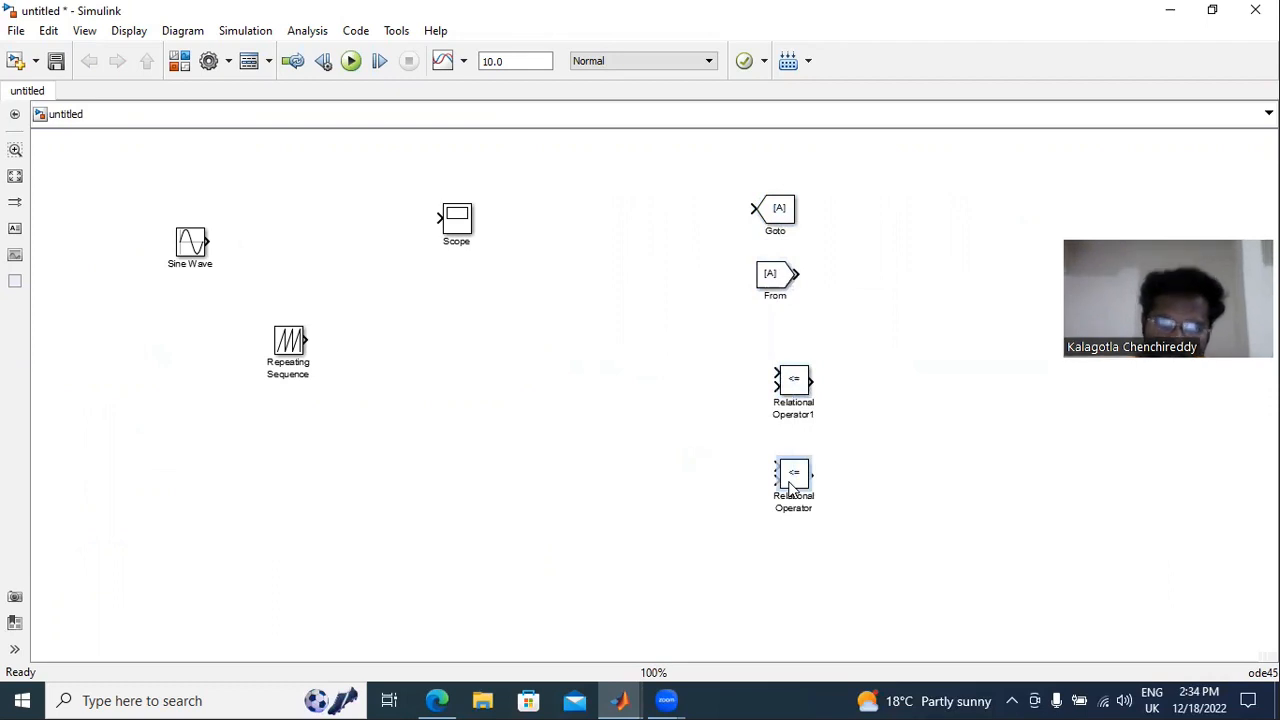
{"action": "key", "text": "Delete"}
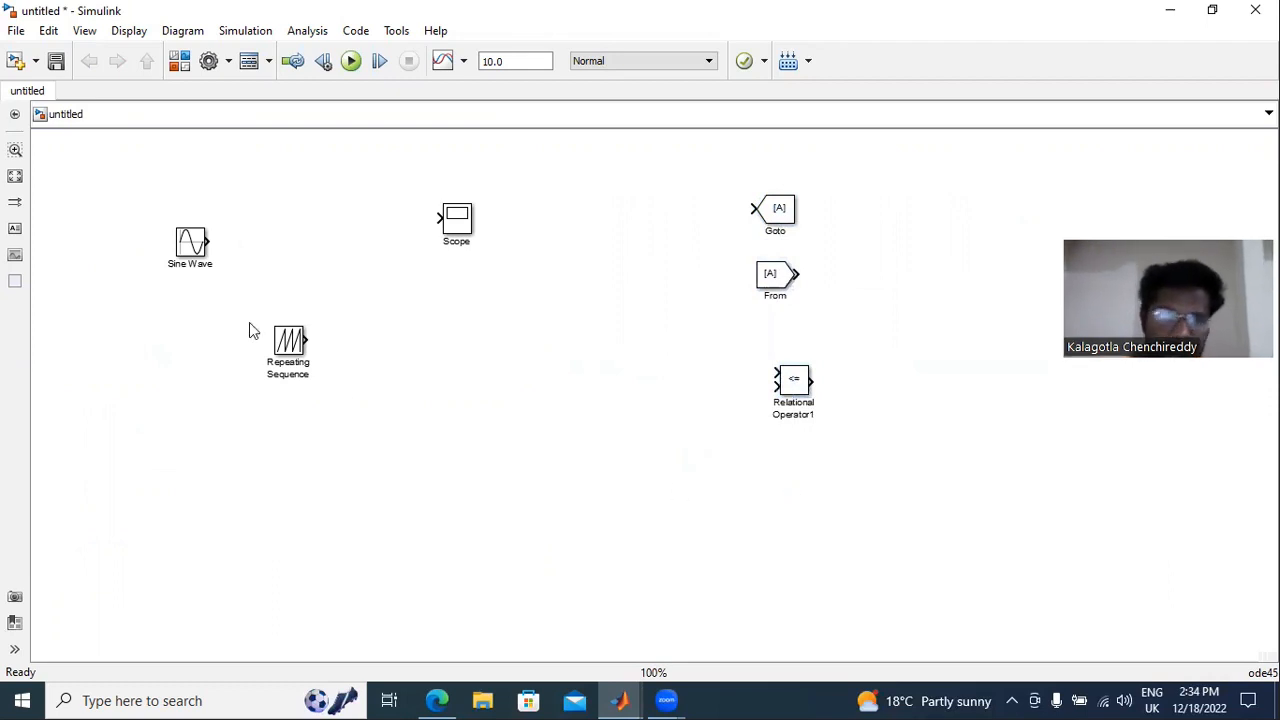
- Move the Sine Wave block farther from the Scope and place the Repeating Sequence level with the relational operator's upper input
{"action": "left_click", "coordinate": [195, 243]}
{"action": "left_click_drag", "start_coordinate": [195, 243], "coordinate": [158, 243]}
{"action": "left_click_drag", "start_coordinate": [296, 351], "coordinate": [429, 384]}
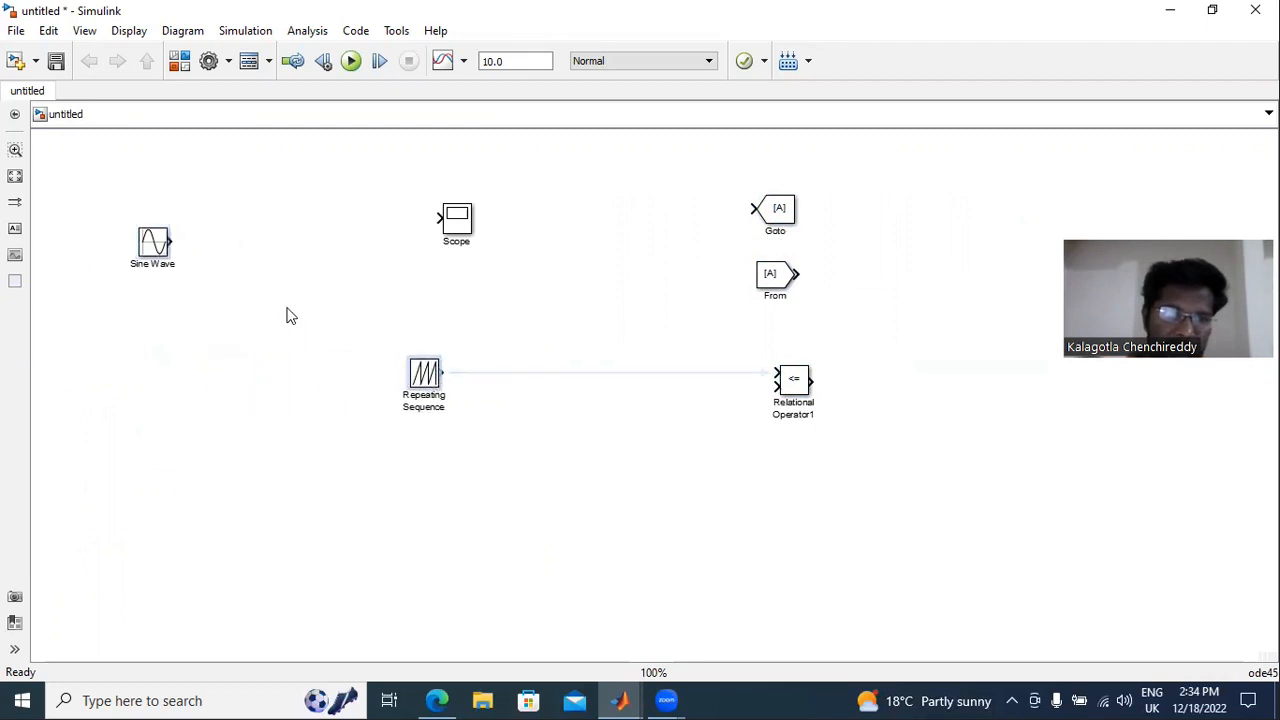
- Set the Sine Wave block's frequency to 2*pi*50 rad/sec and apply the parameters
{"action": "left_click", "coordinate": [156, 249]}
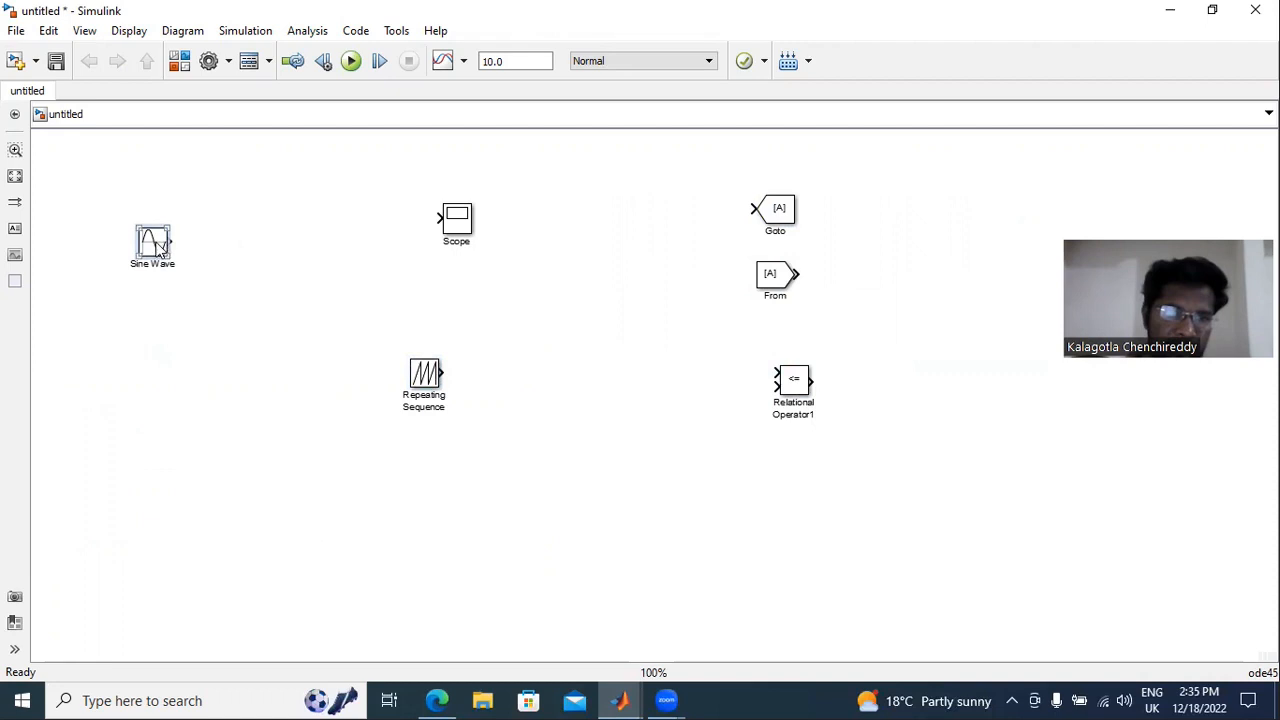
{"action": "double_click", "coordinate": [154, 243]}
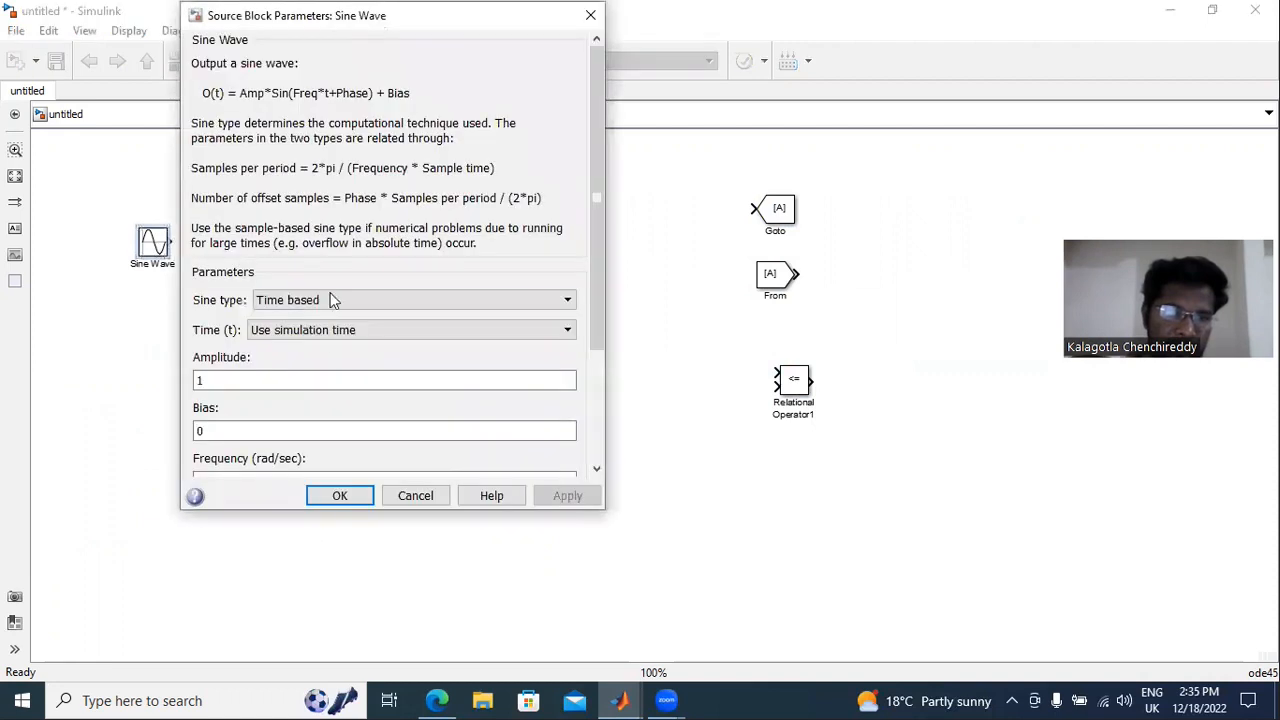
{"action": "left_click_drag", "start_coordinate": [599, 296], "coordinate": [592, 429]}
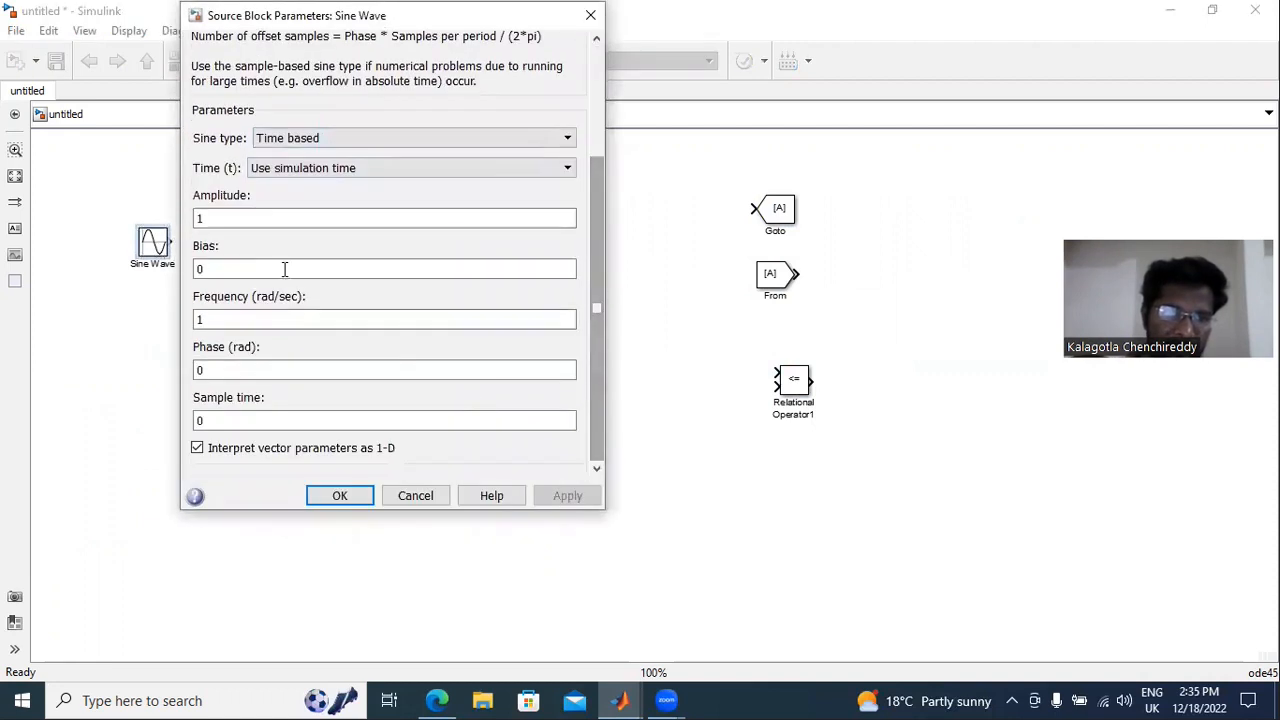
{"action": "double_click", "coordinate": [272, 220]}
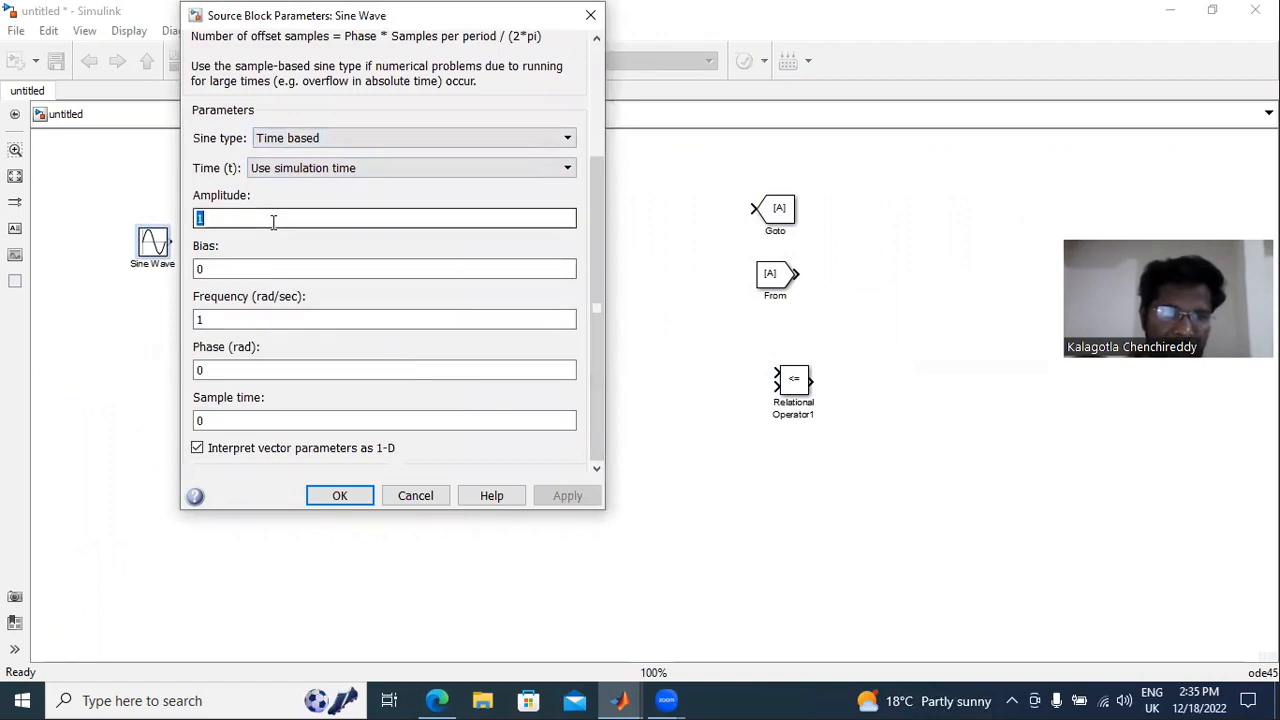
{"action": "double_click", "coordinate": [258, 320]}
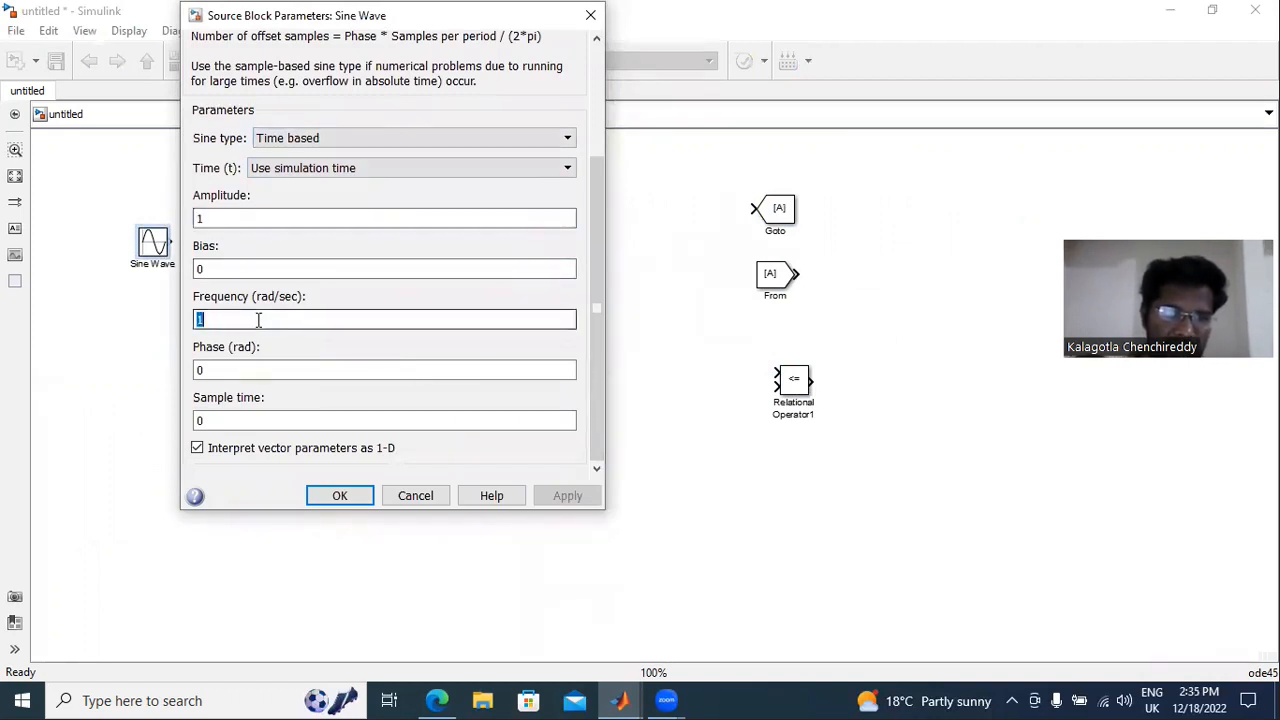
{"action": "type", "text": "2*pi*50"}
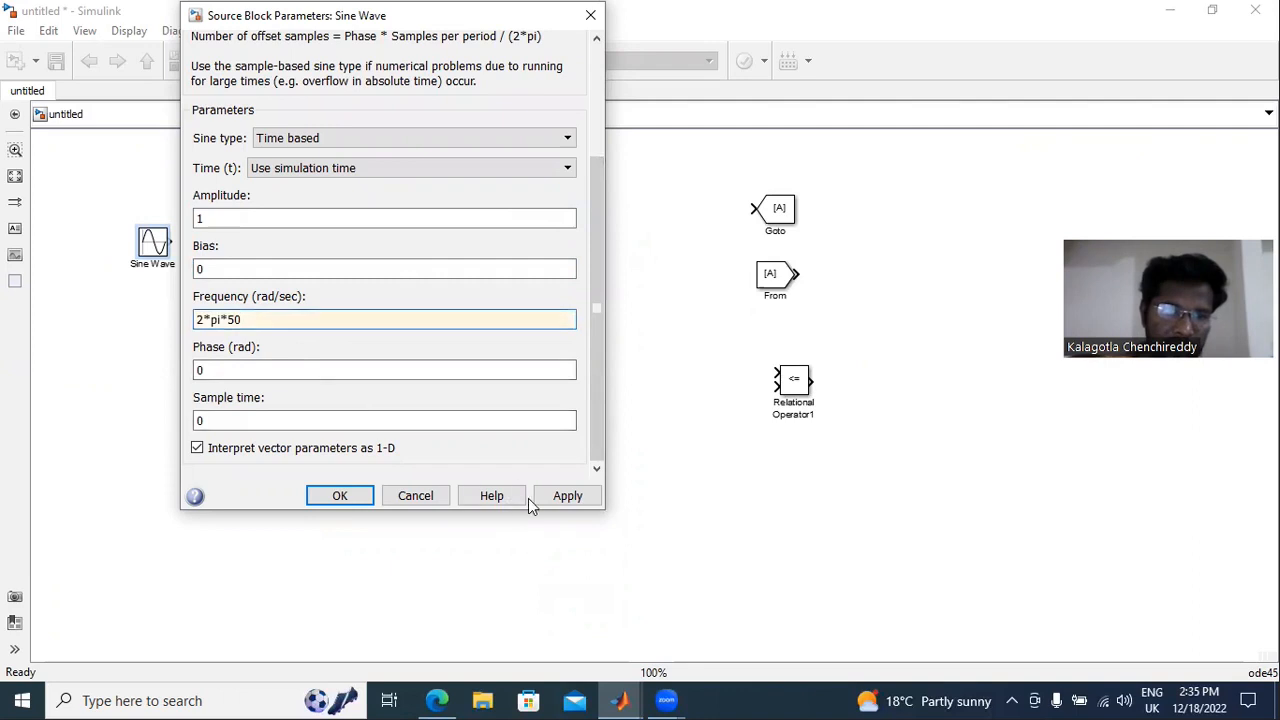
{"action": "left_click", "coordinate": [562, 496]}
{"action": "left_click", "coordinate": [340, 496]}
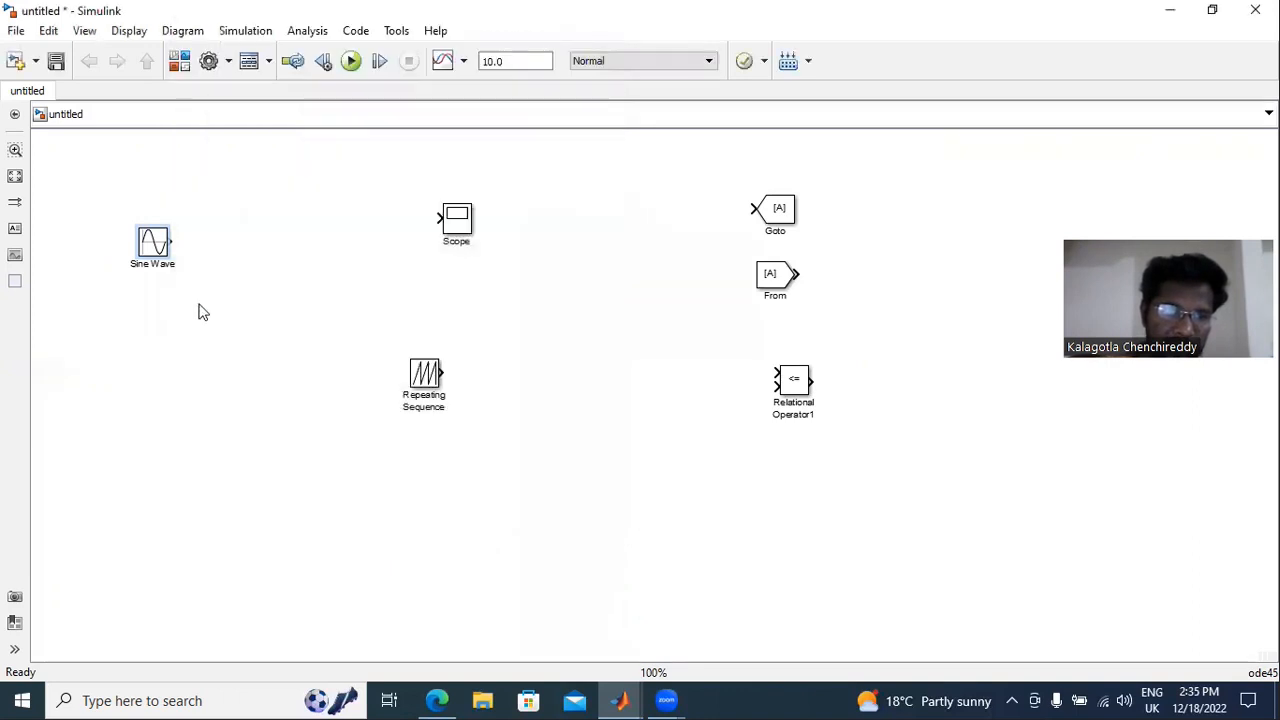
- Duplicate the Sine Wave block and place the copy below the original
{"action": "left_click_drag", "start_coordinate": [152, 242], "coordinate": [148, 362]}
{"action": "left_click", "coordinate": [147, 363]}
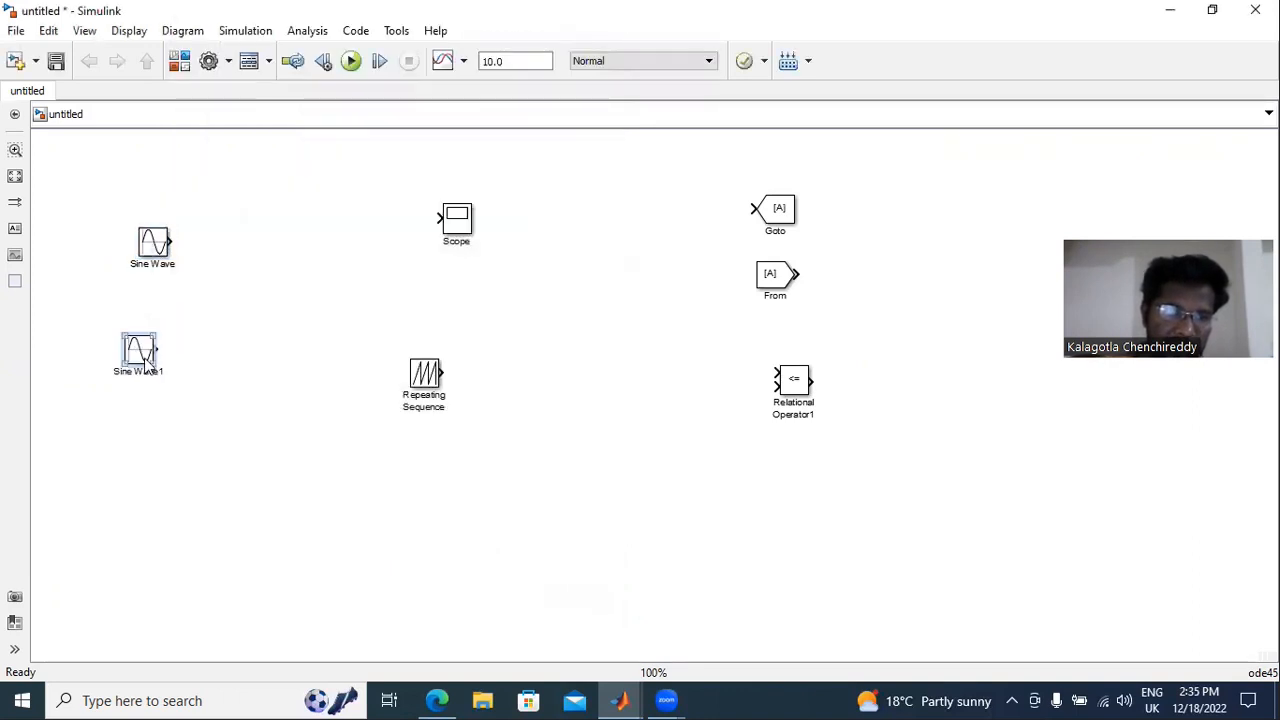
- Set the Sine Wave1 block's phase to (2*pi*50)/3 rad and apply the parameters
{"action": "double_click", "coordinate": [147, 363]}
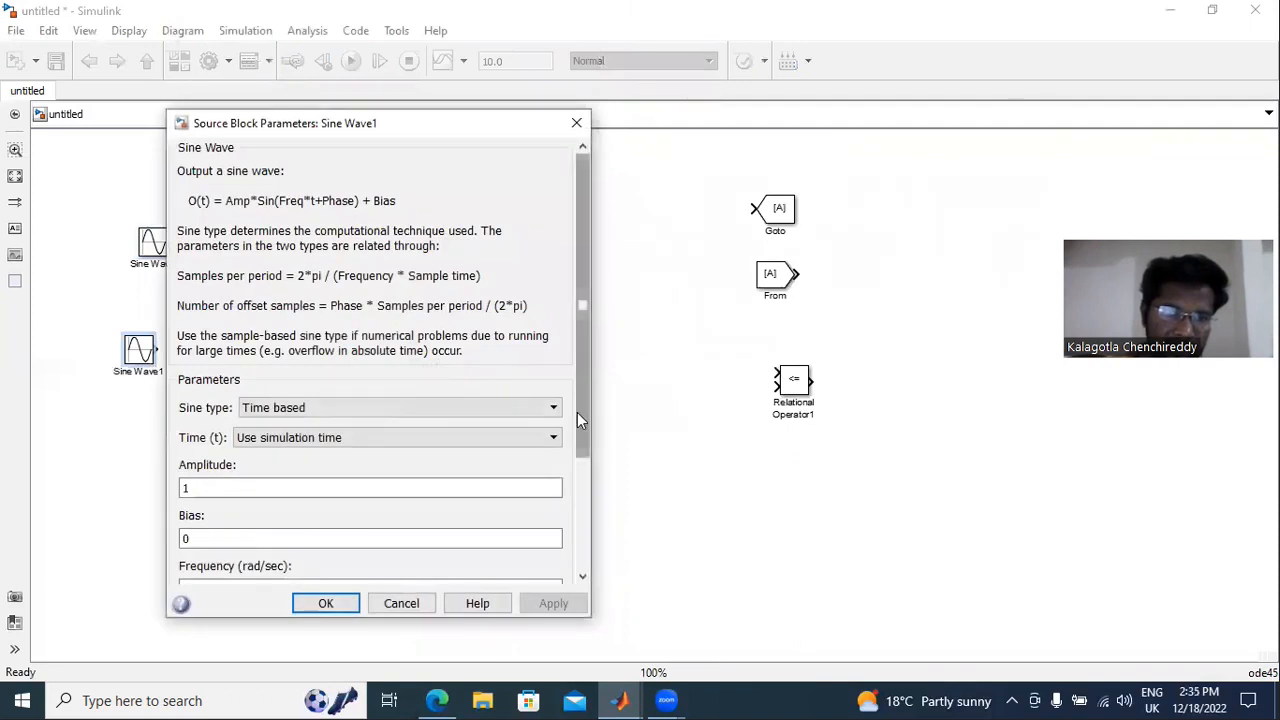
{"action": "scroll", "coordinate": [577, 412], "scroll_direction": "down", "scroll_amount": 3}
{"action": "double_click", "coordinate": [224, 476]}
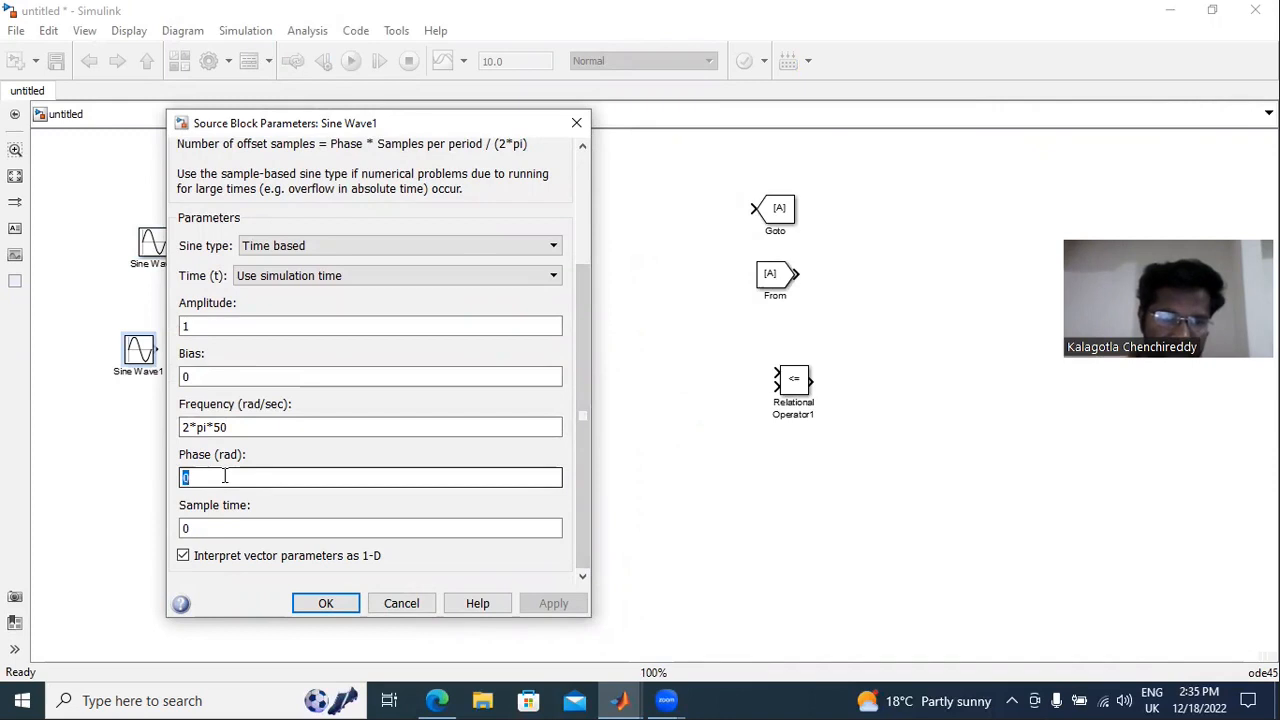
{"action": "key", "text": "BackSpace"}
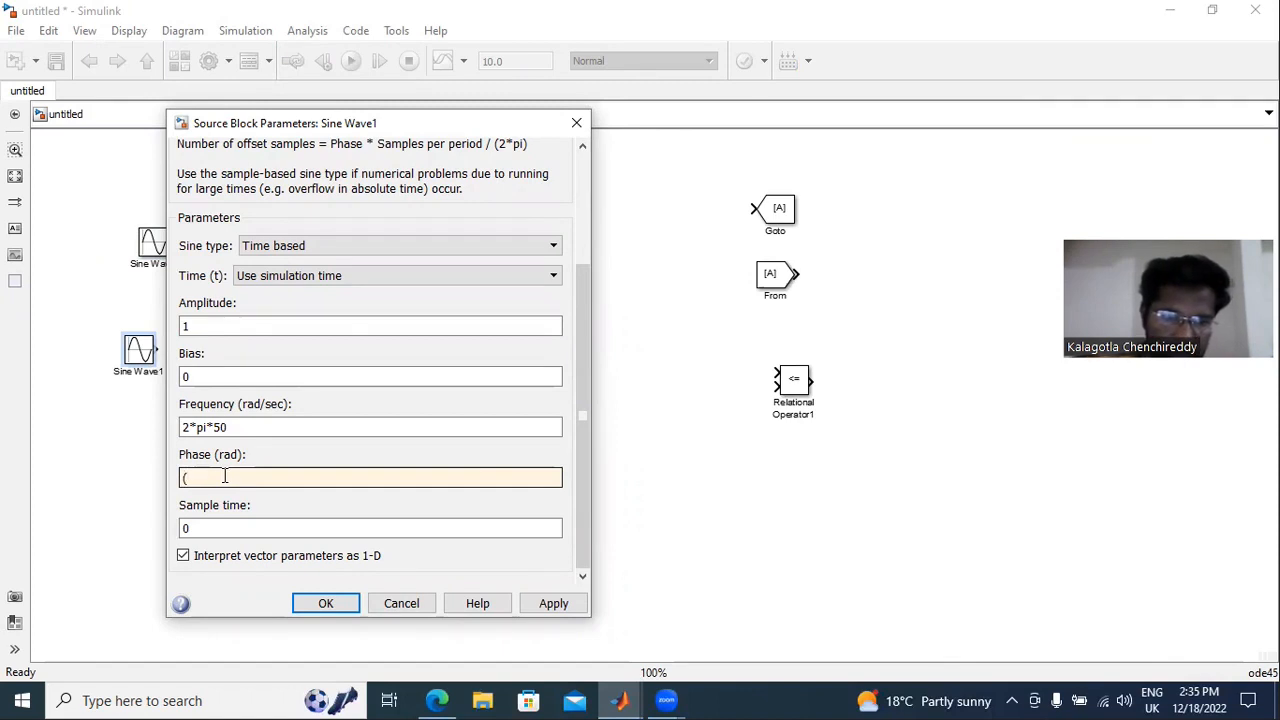
{"action": "type", "text": "*"}
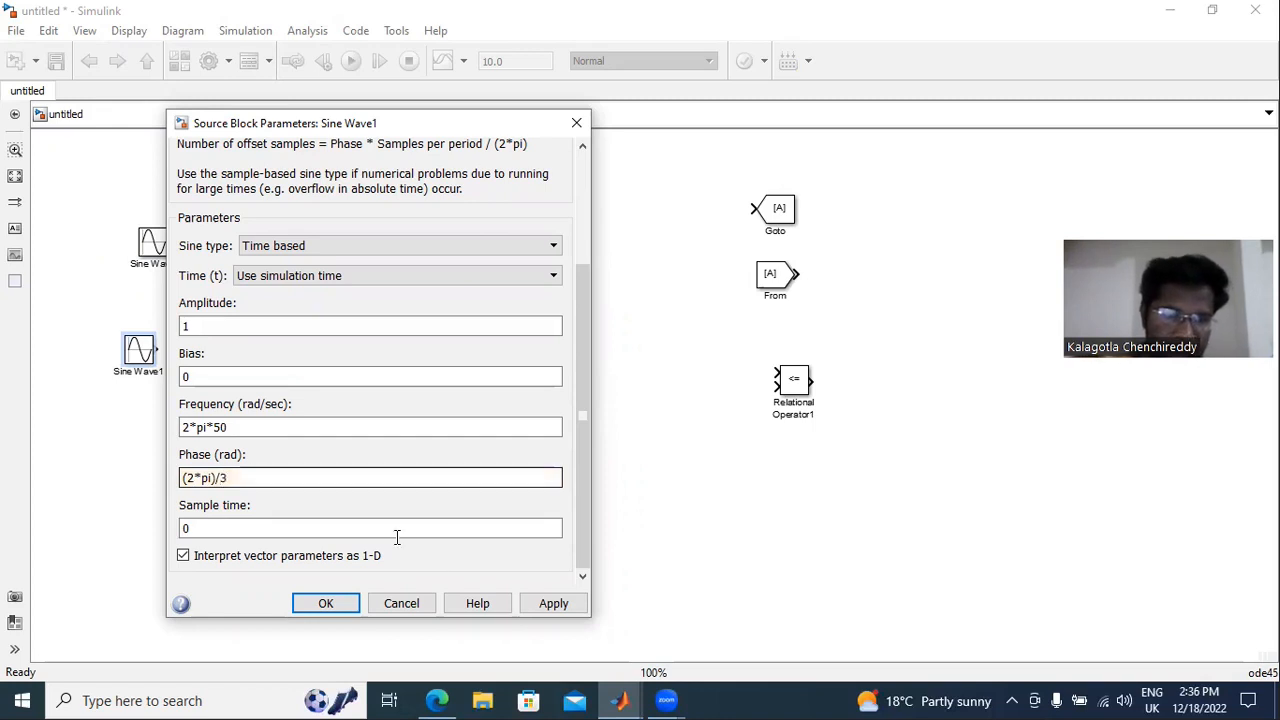
{"action": "key", "text": "BackSpace"}
{"action": "key", "text": "BackSpace"}
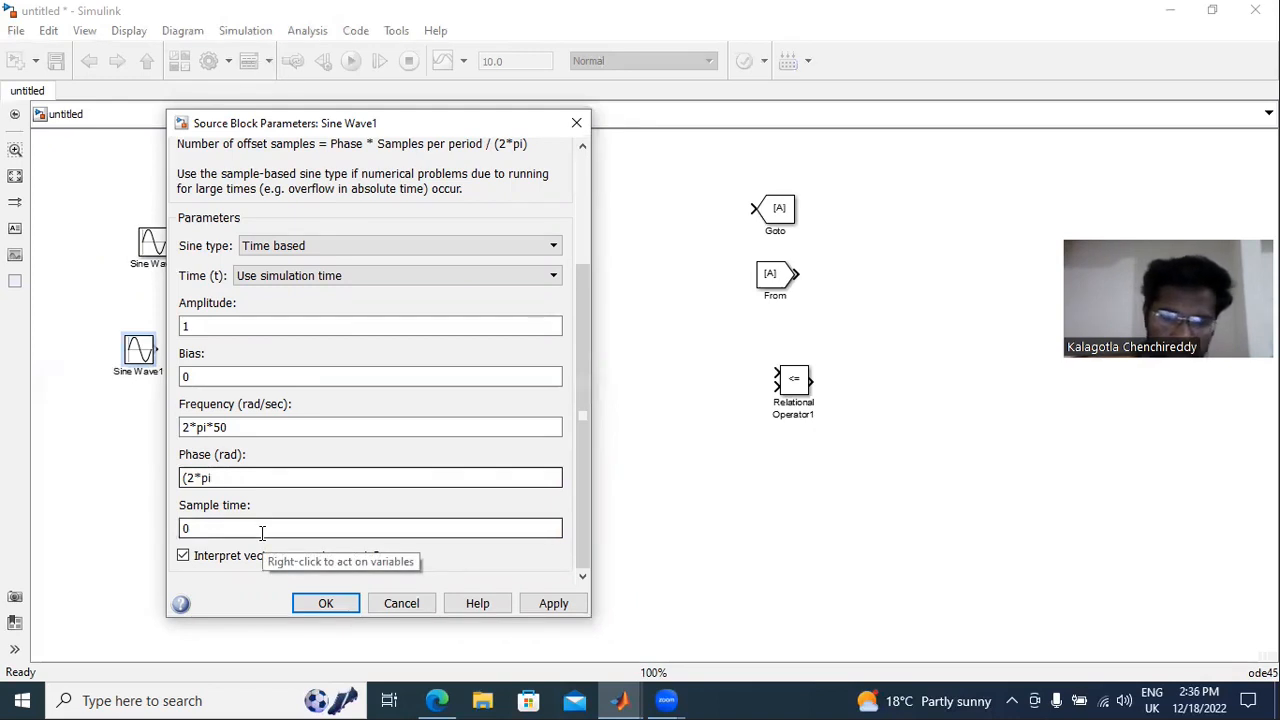
{"action": "type", "text": "*50)/3"}
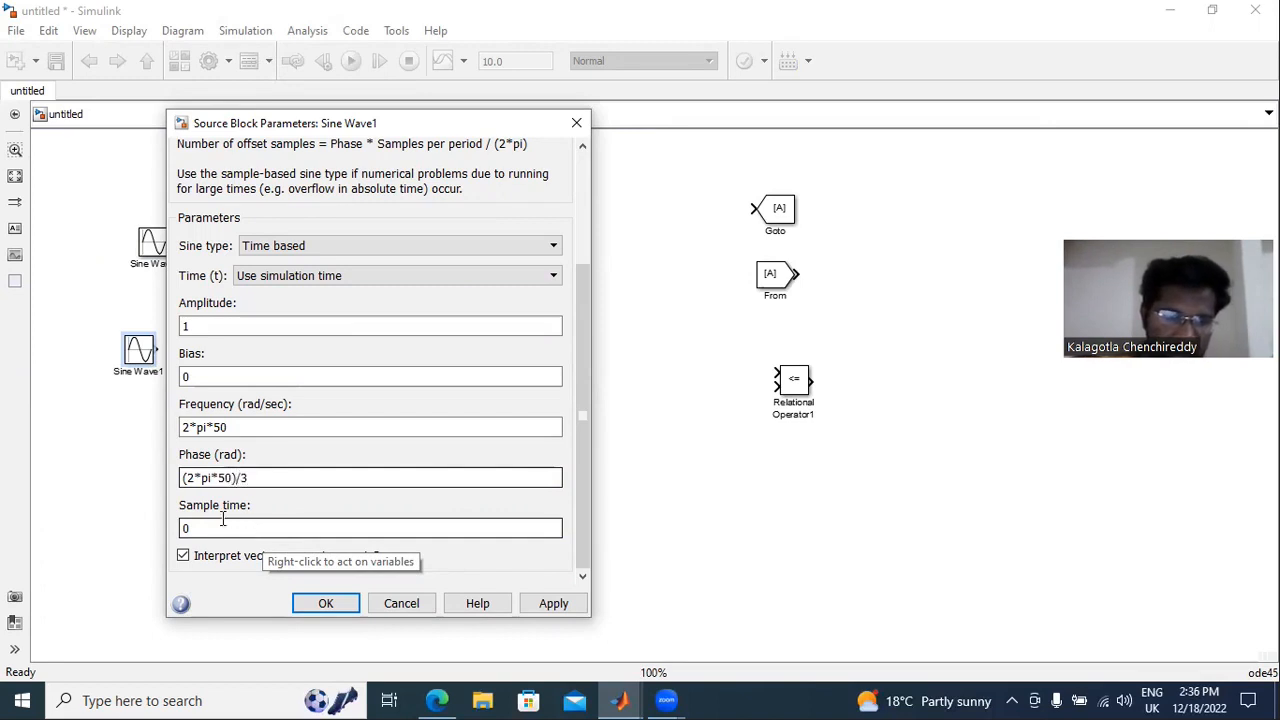
{"action": "left_click", "coordinate": [553, 604]}
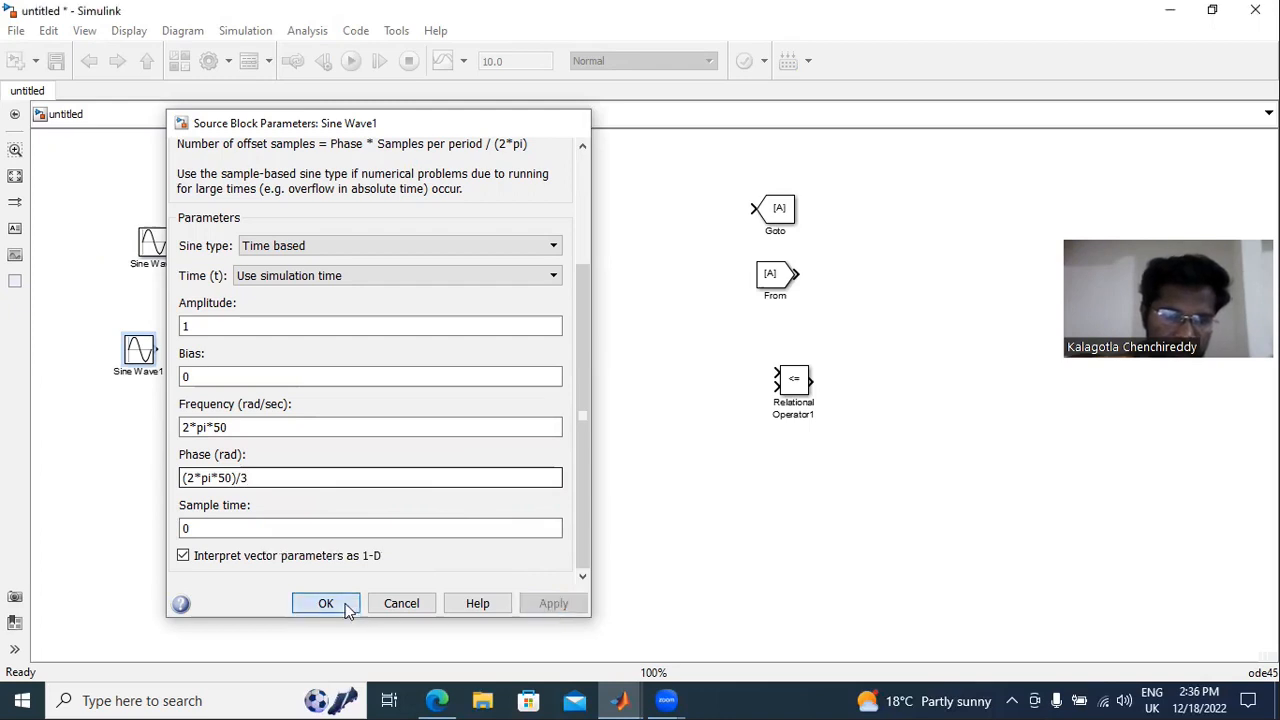
{"action": "left_click", "coordinate": [325, 603]}
- Duplicate Sine Wave1 below itself and set the copy's phase to -(2*pi*50)/3 rad
{"action": "left_click_drag", "start_coordinate": [137, 354], "coordinate": [137, 447]}
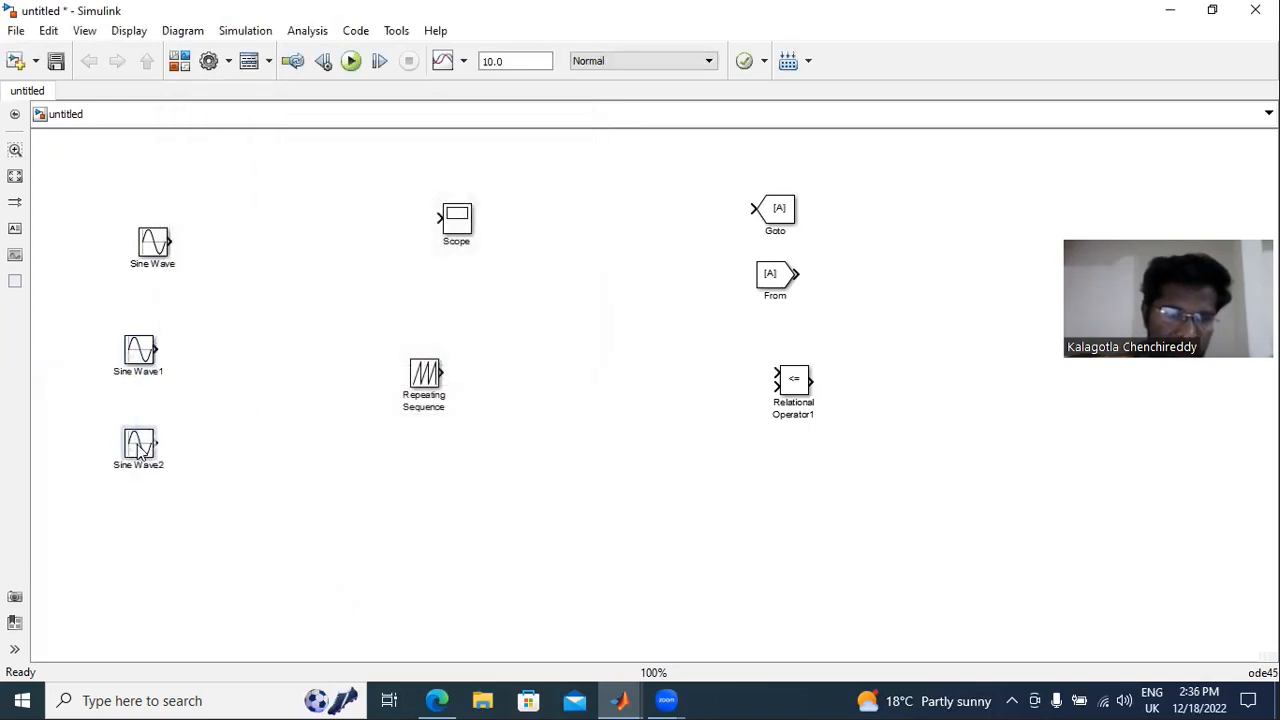
{"action": "double_click", "coordinate": [138, 443]}
{"action": "left_click_drag", "start_coordinate": [586, 489], "coordinate": [558, 618]}
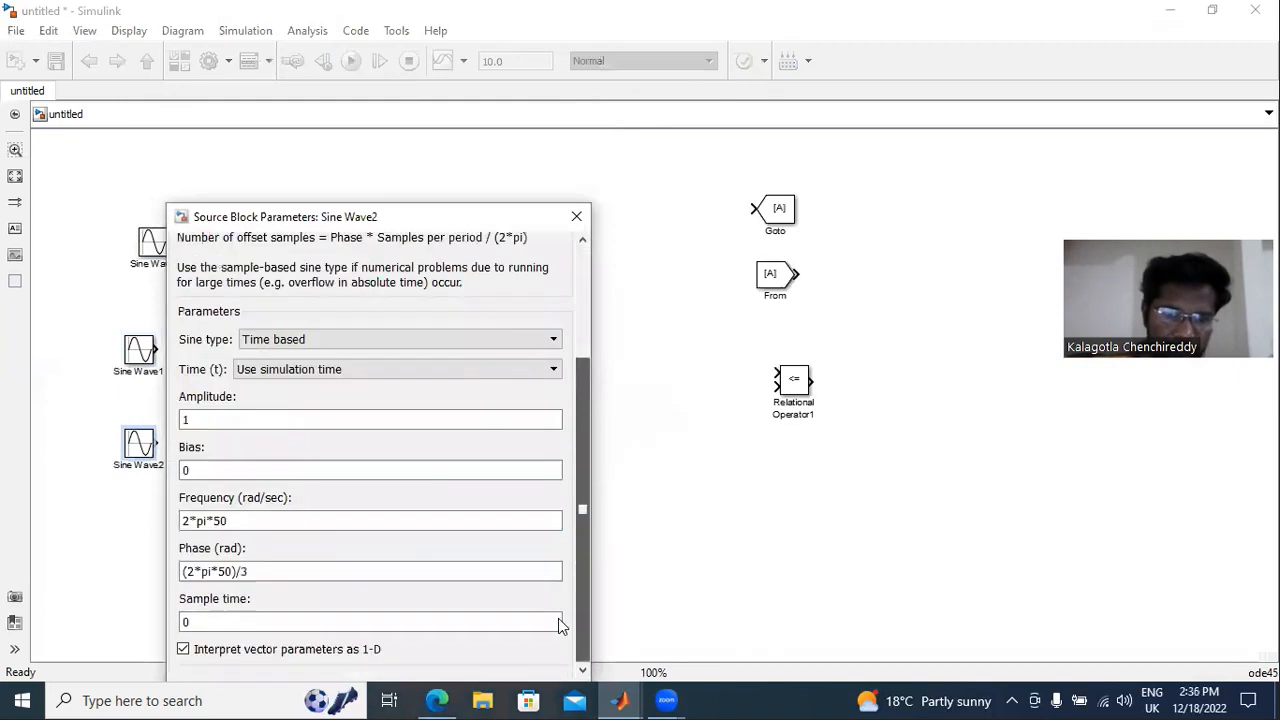
{"action": "double_click", "coordinate": [184, 574]}
{"action": "left_click", "coordinate": [182, 576]}
{"action": "type", "text": "-"}
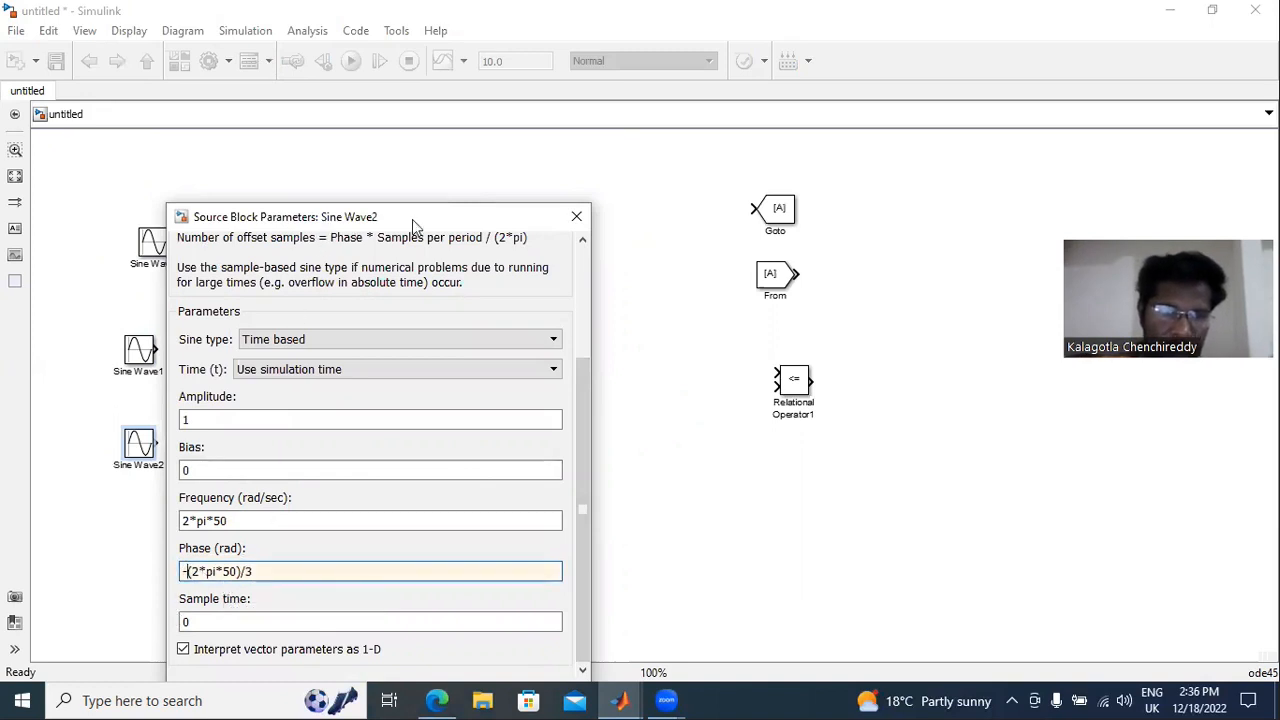
{"action": "left_click_drag", "start_coordinate": [398, 216], "coordinate": [328, 57]}
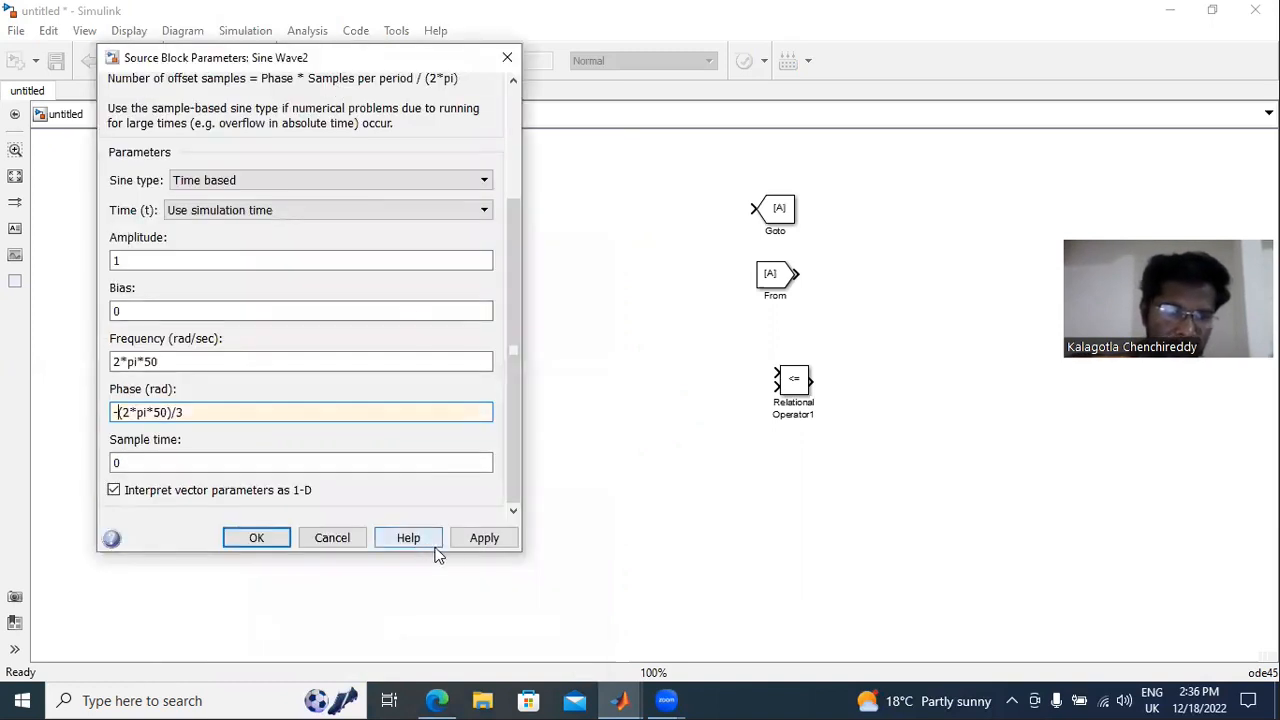
{"action": "left_click", "coordinate": [478, 541]}
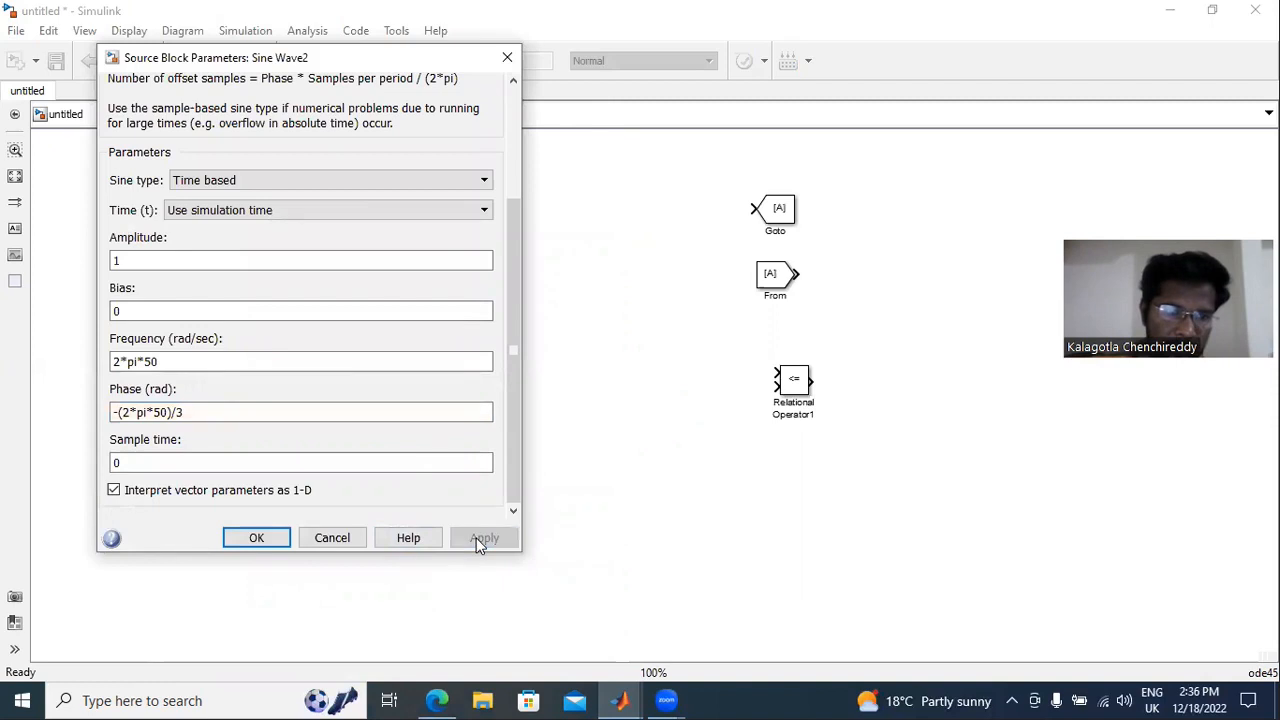
{"action": "left_click", "coordinate": [158, 413]}
{"action": "left_click", "coordinate": [257, 537]}
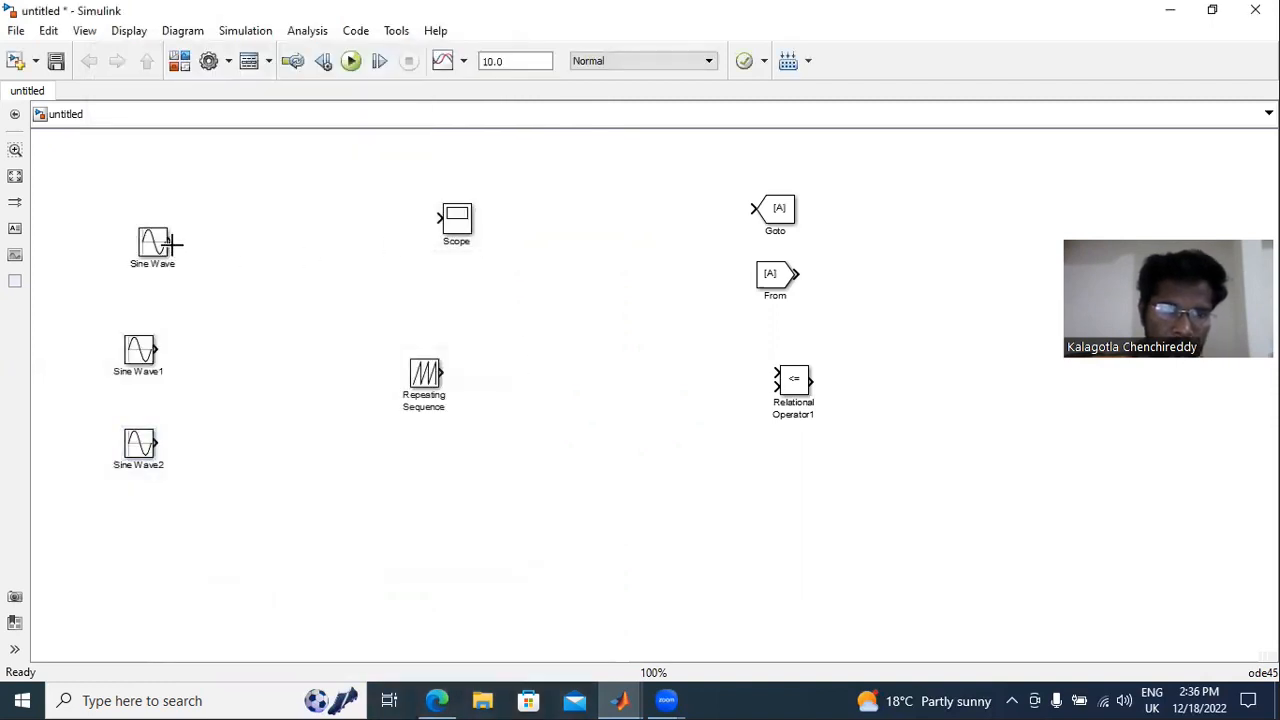
- Connect the Sine Wave block's output to the Scope input, replacing any unconnected line
{"action": "left_click_drag", "start_coordinate": [172, 243], "coordinate": [432, 223]}
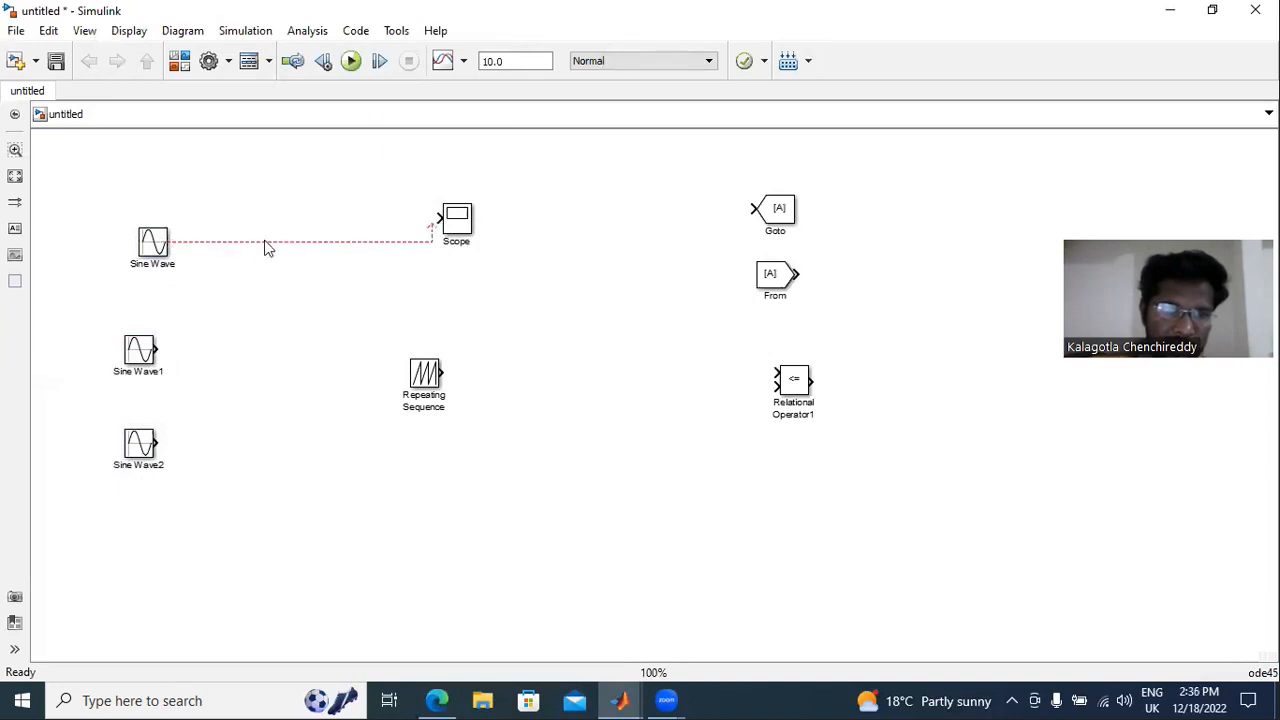
{"action": "left_click", "coordinate": [315, 246]}
{"action": "key", "text": "Delete"}
{"action": "left_click_drag", "start_coordinate": [170, 242], "coordinate": [441, 214]}
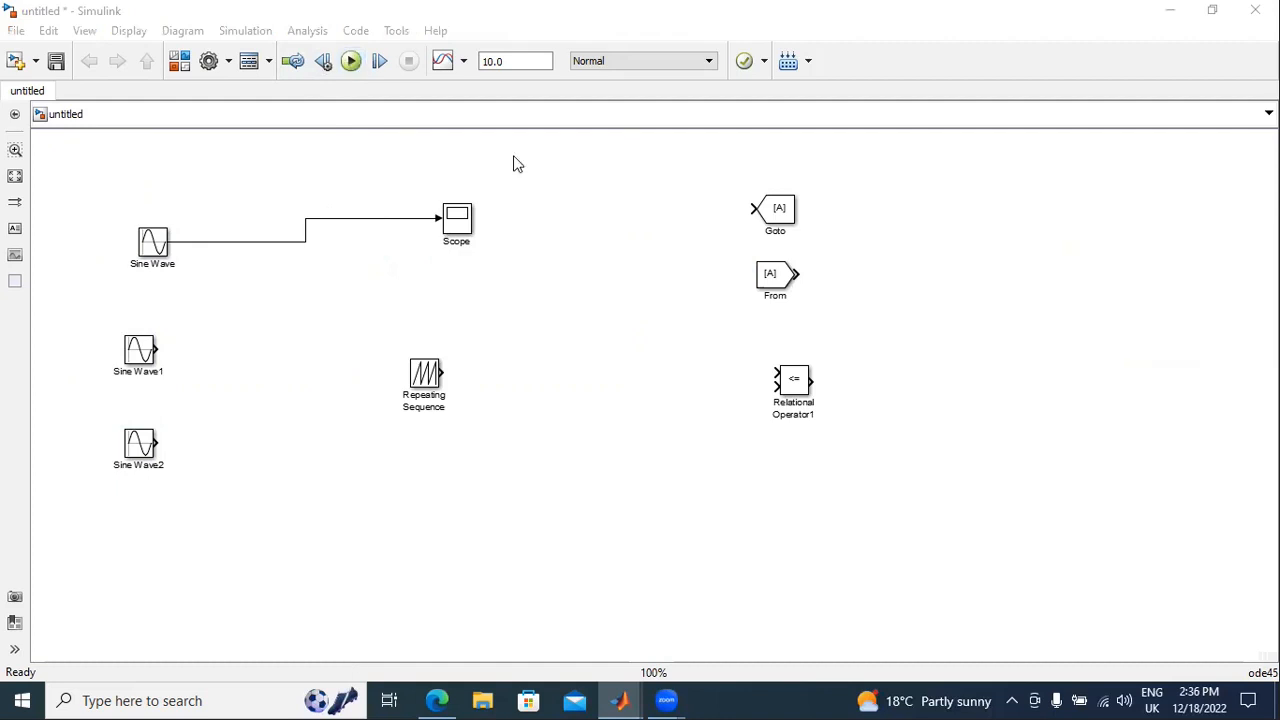
- Run the simulation and open the Scope display
{"action": "left_click", "coordinate": [352, 61]}
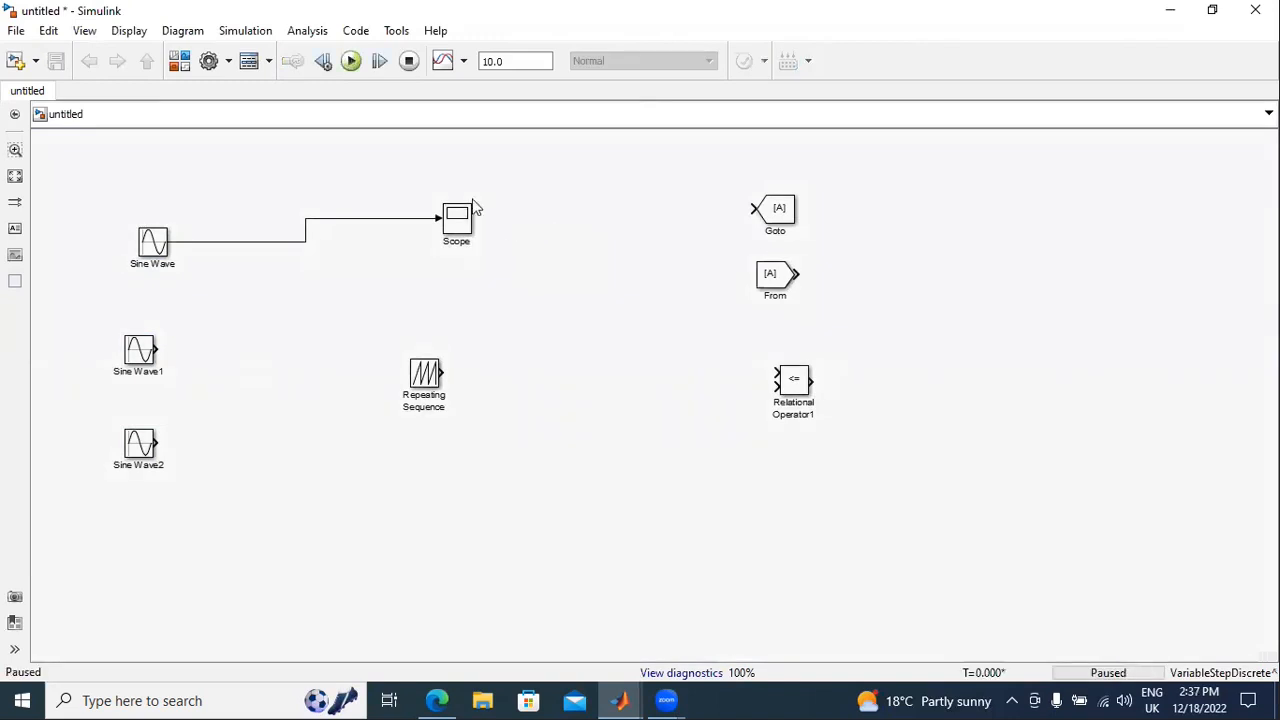
{"action": "left_click", "coordinate": [351, 61]}
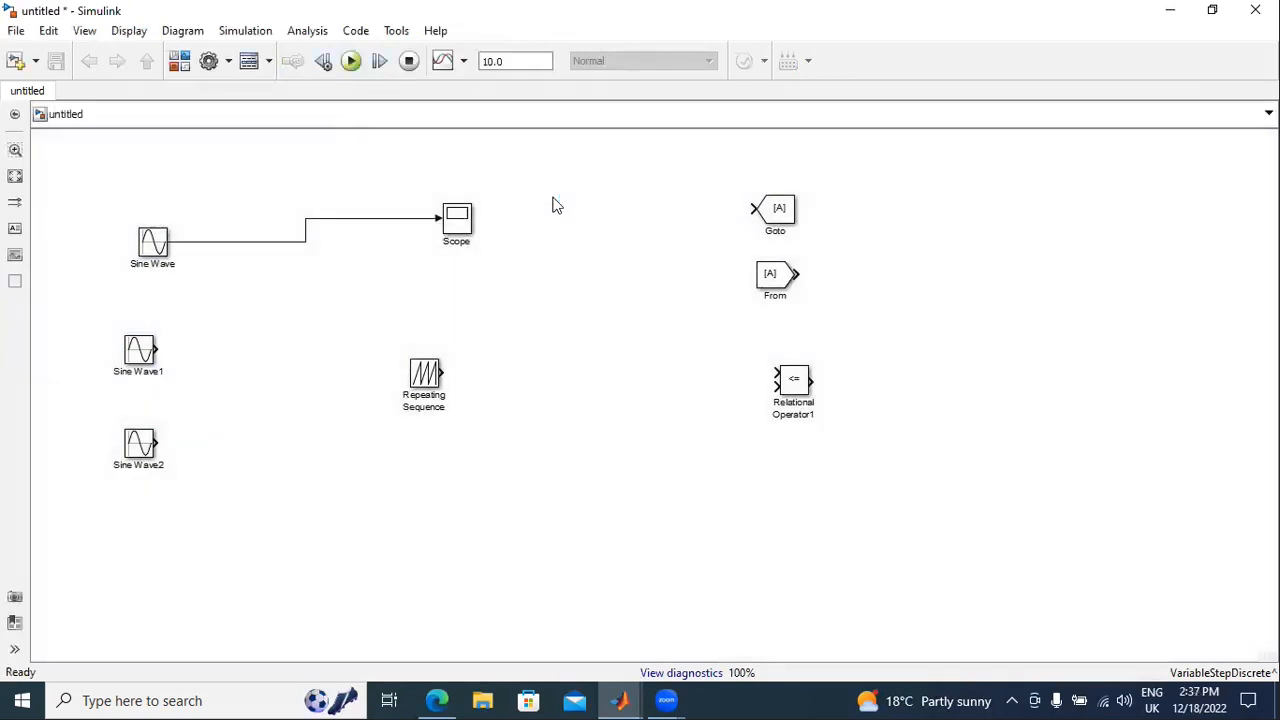
{"action": "left_click", "coordinate": [458, 222]}
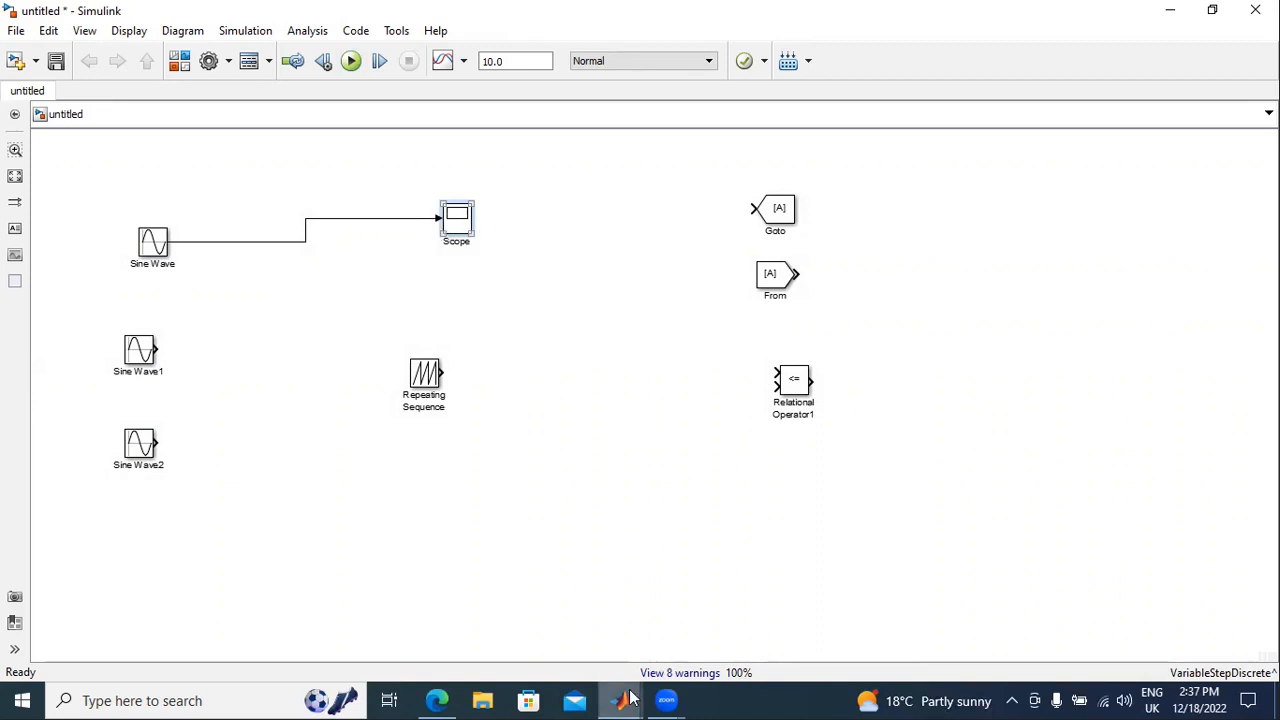
{"action": "double_click", "coordinate": [458, 230]}
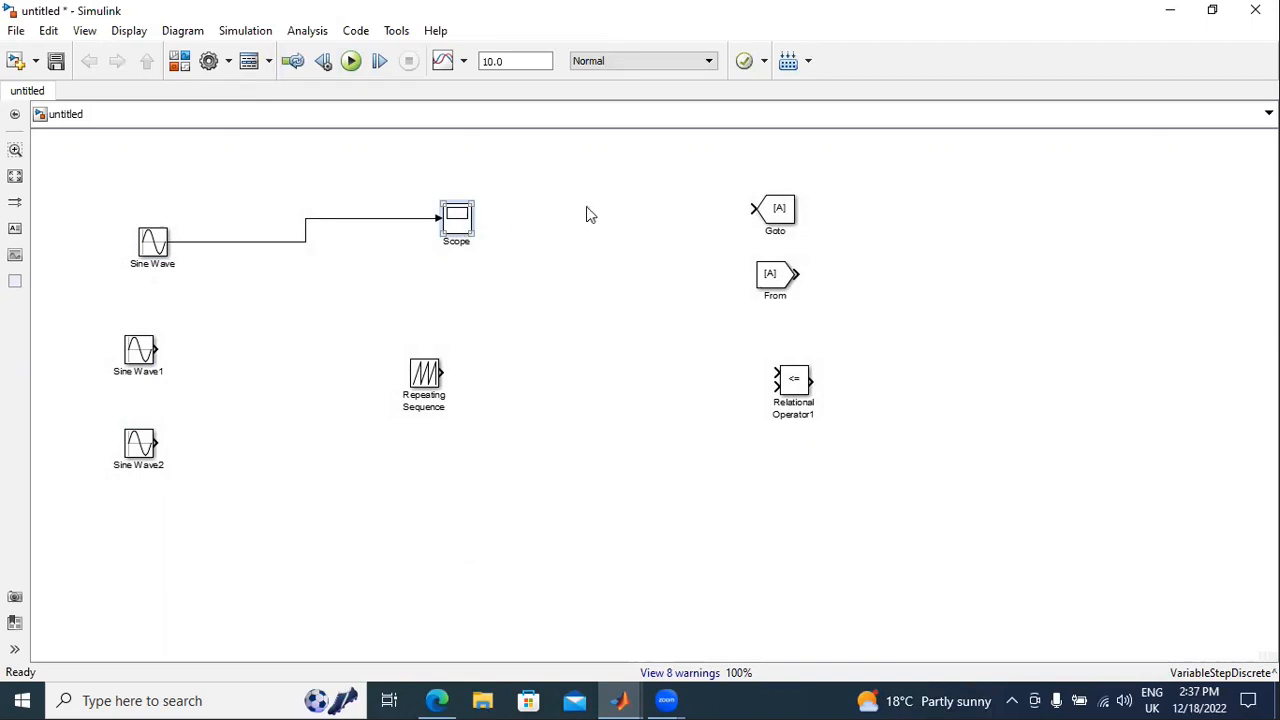
{"action": "left_click", "coordinate": [409, 305]}
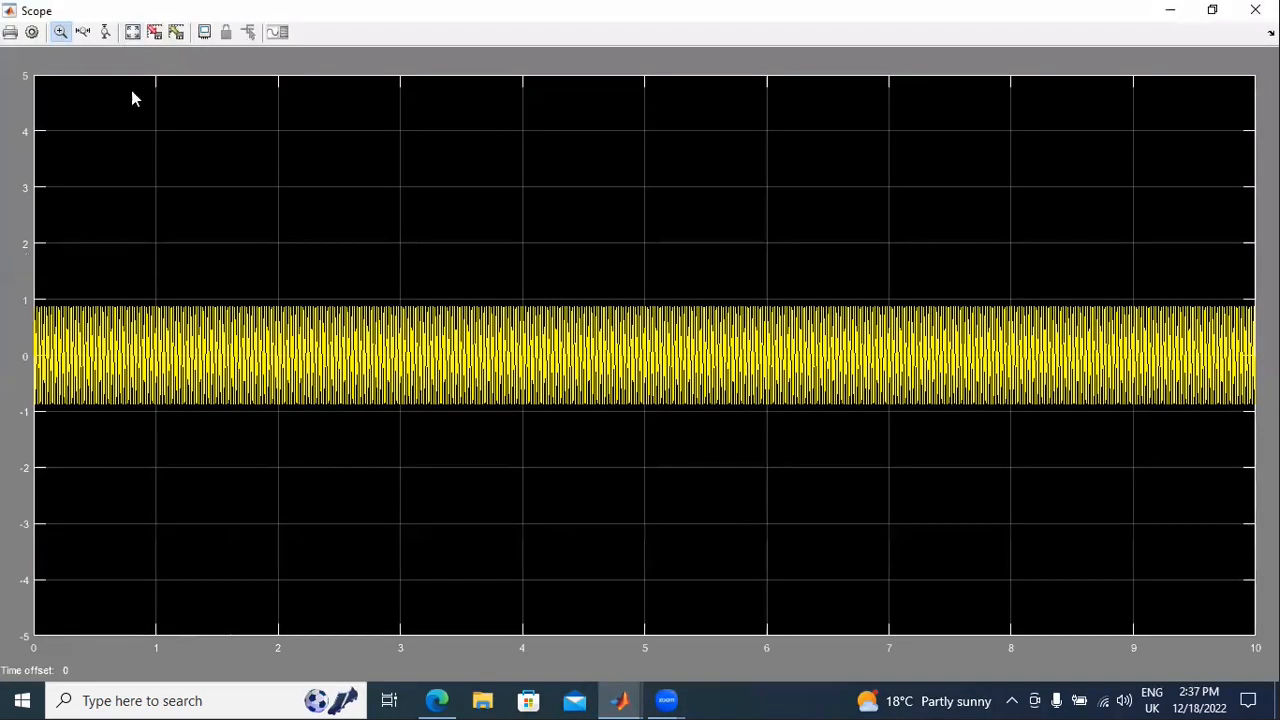
- Autoscale the scope plot and enlarge a short stretch of its time axis to examine the waveform shape
{"action": "left_click", "coordinate": [132, 32]}
{"action": "left_click", "coordinate": [83, 32]}
{"action": "left_click_drag", "start_coordinate": [252, 336], "coordinate": [459, 328]}
{"action": "mouse_move", "coordinate": [568, 332]}
{"action": "left_mouse_down"}
{"action": "mouse_move", "coordinate": [200, 332]}
{"action": "mouse_move", "coordinate": [745, 331]}
{"action": "left_mouse_up"}
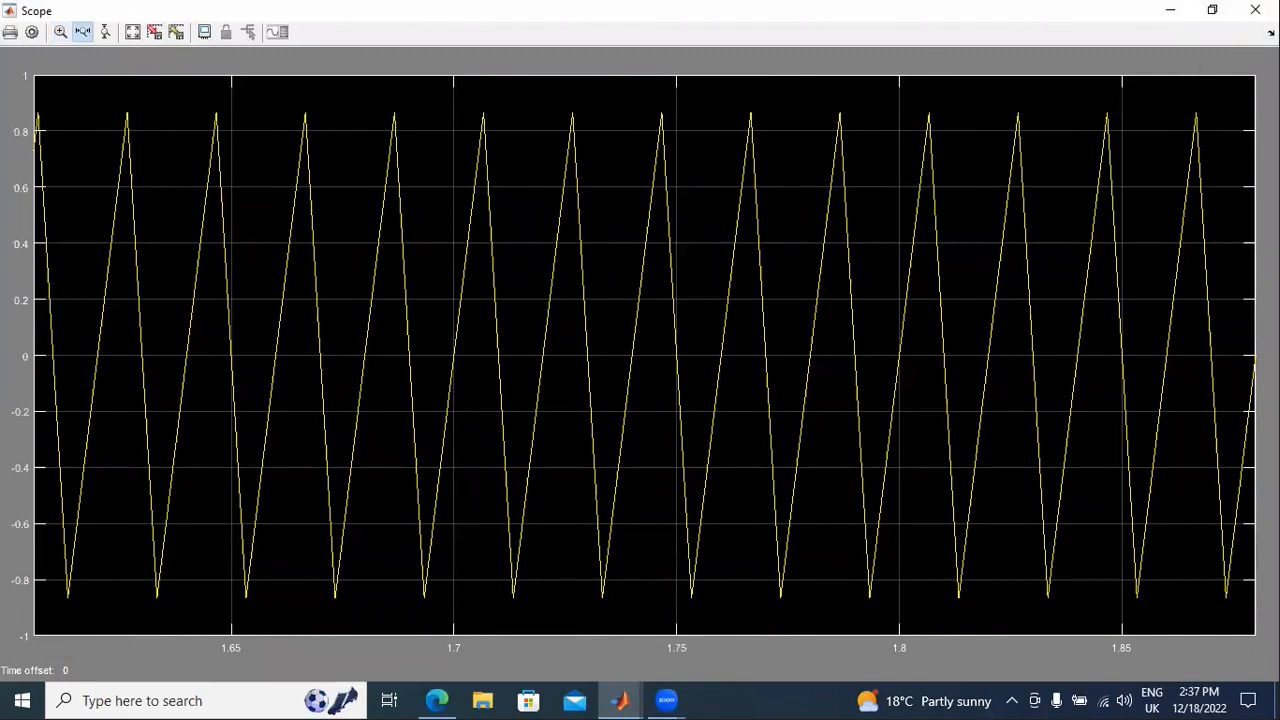
{"action": "left_click", "coordinate": [1170, 10]}
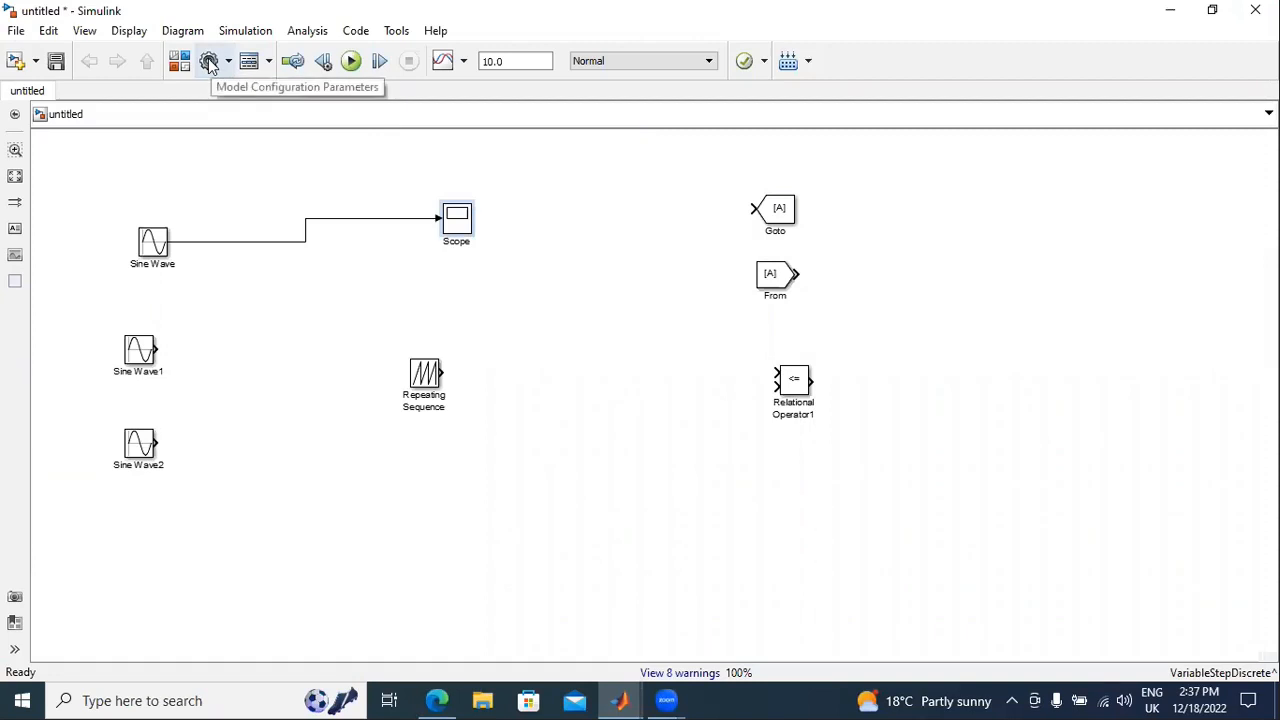
- Configure the model's solver as Fixed-step with a step size of 1e-3 and apply the settings
{"action": "left_click", "coordinate": [209, 61]}
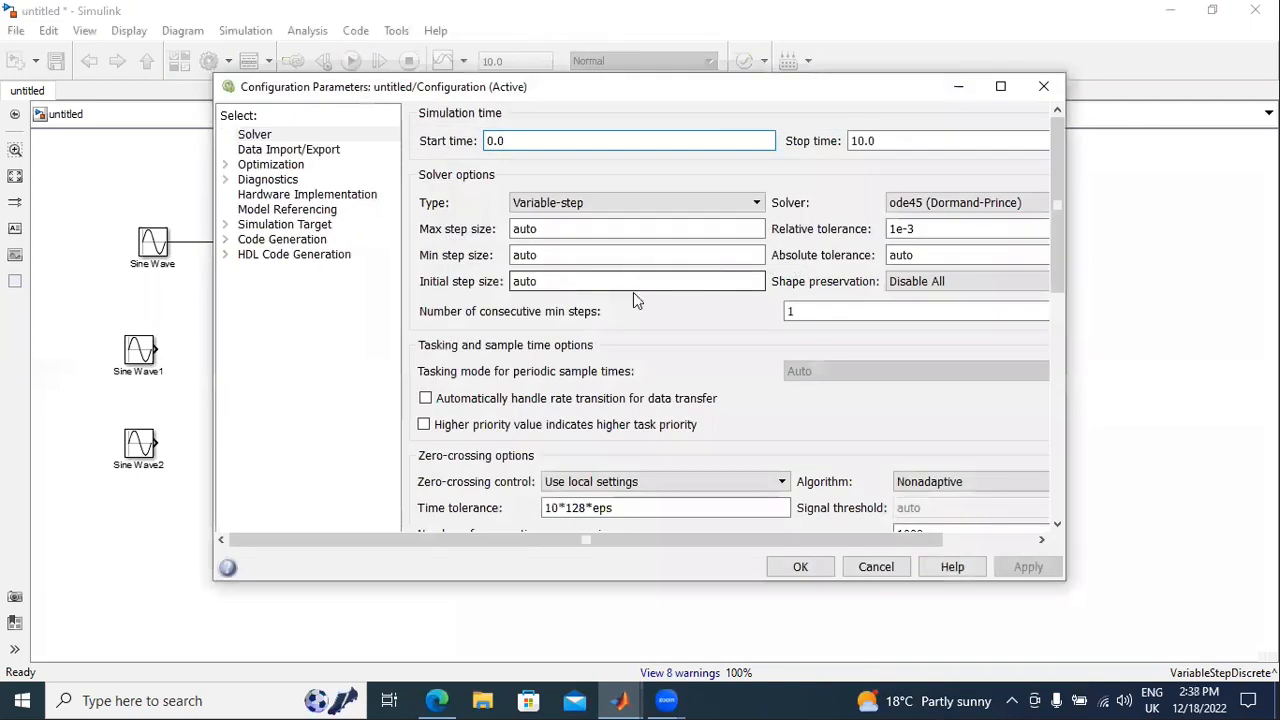
{"action": "left_click", "coordinate": [646, 203]}
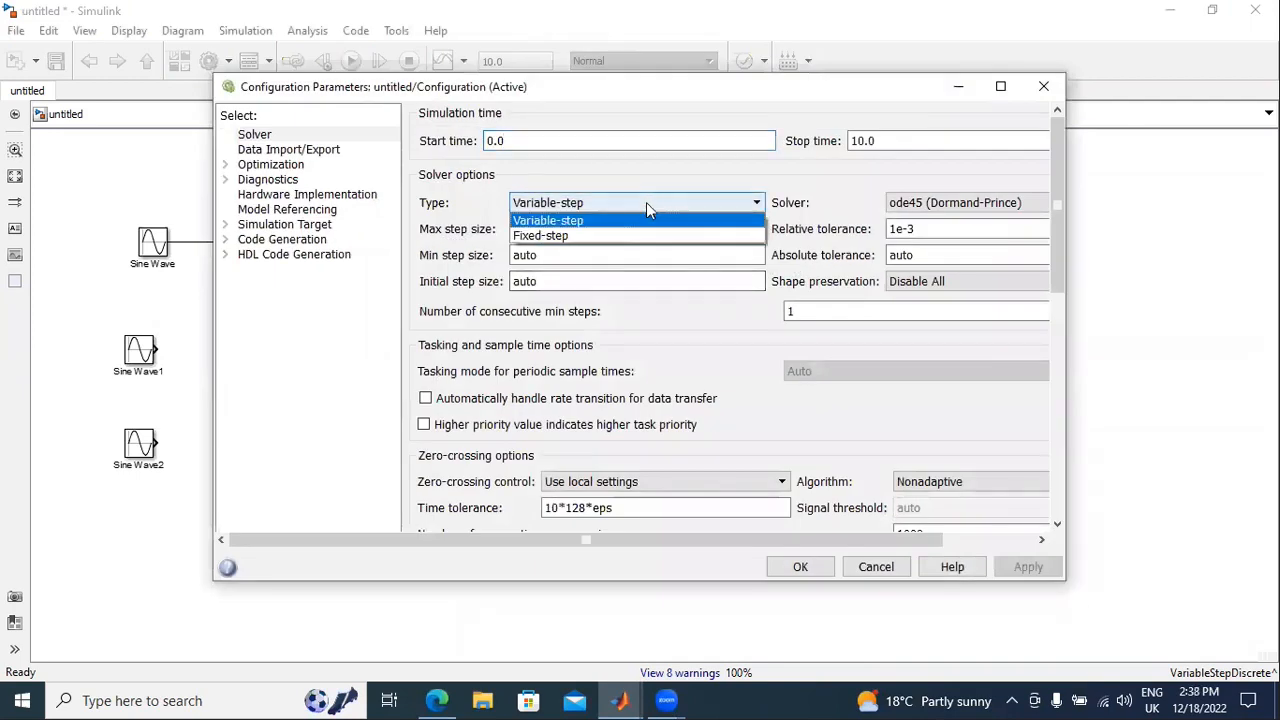
{"action": "left_click", "coordinate": [618, 234]}
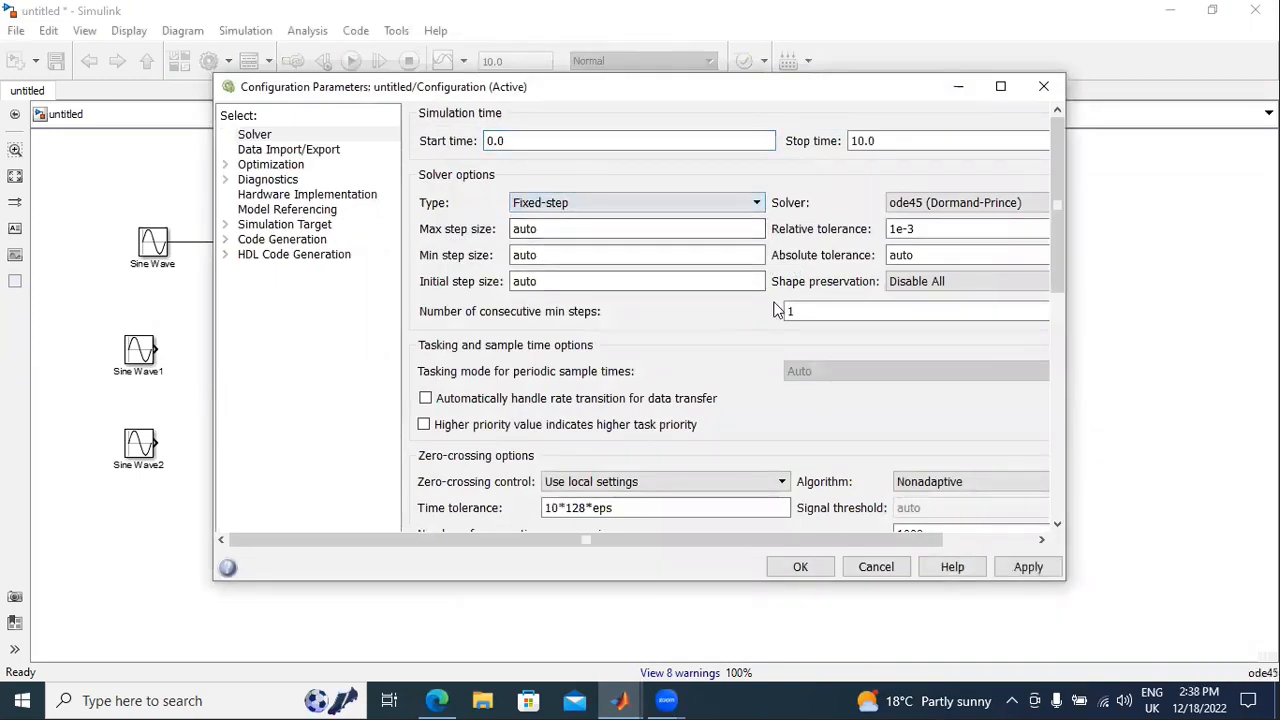
{"action": "double_click", "coordinate": [826, 233]}
{"action": "type", "text": "1e-3"}
{"action": "key", "text": "Return"}
{"action": "left_click", "coordinate": [1028, 568]}
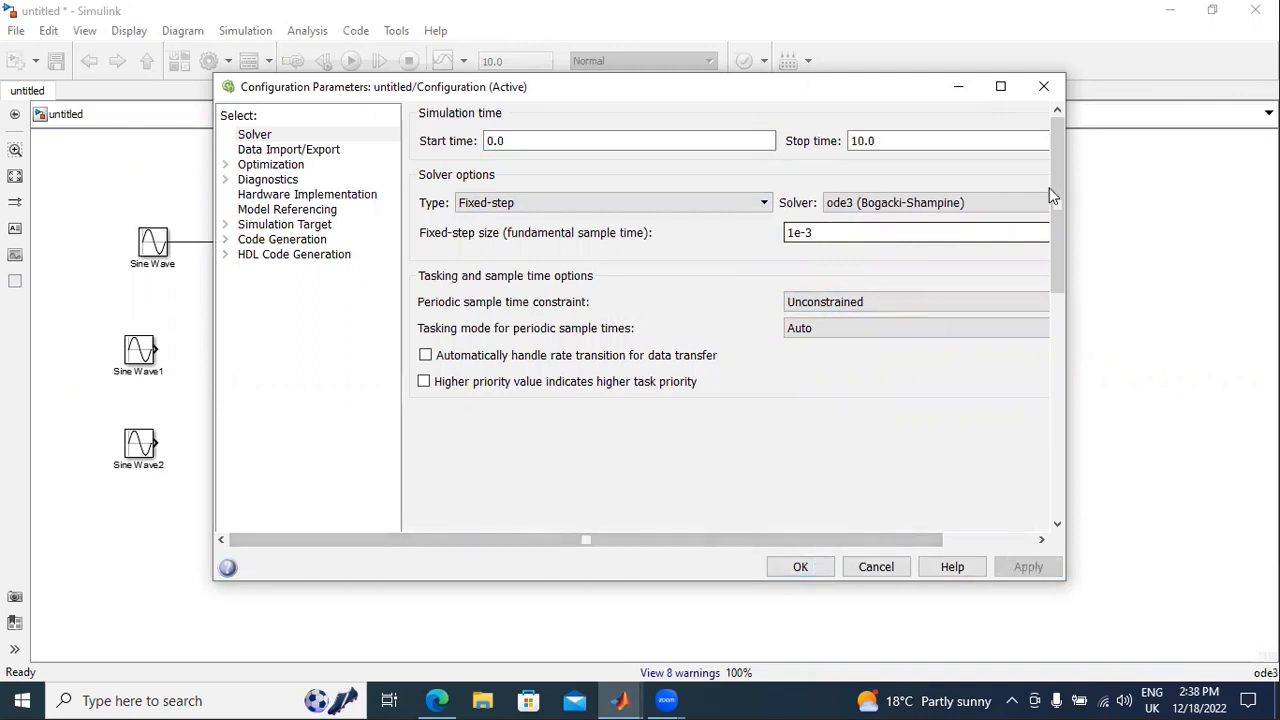
{"action": "left_click", "coordinate": [1043, 86]}
- Rerun the simulation and examine individual sine cycles in the autoscaled Scope plot
{"action": "left_click", "coordinate": [351, 61]}
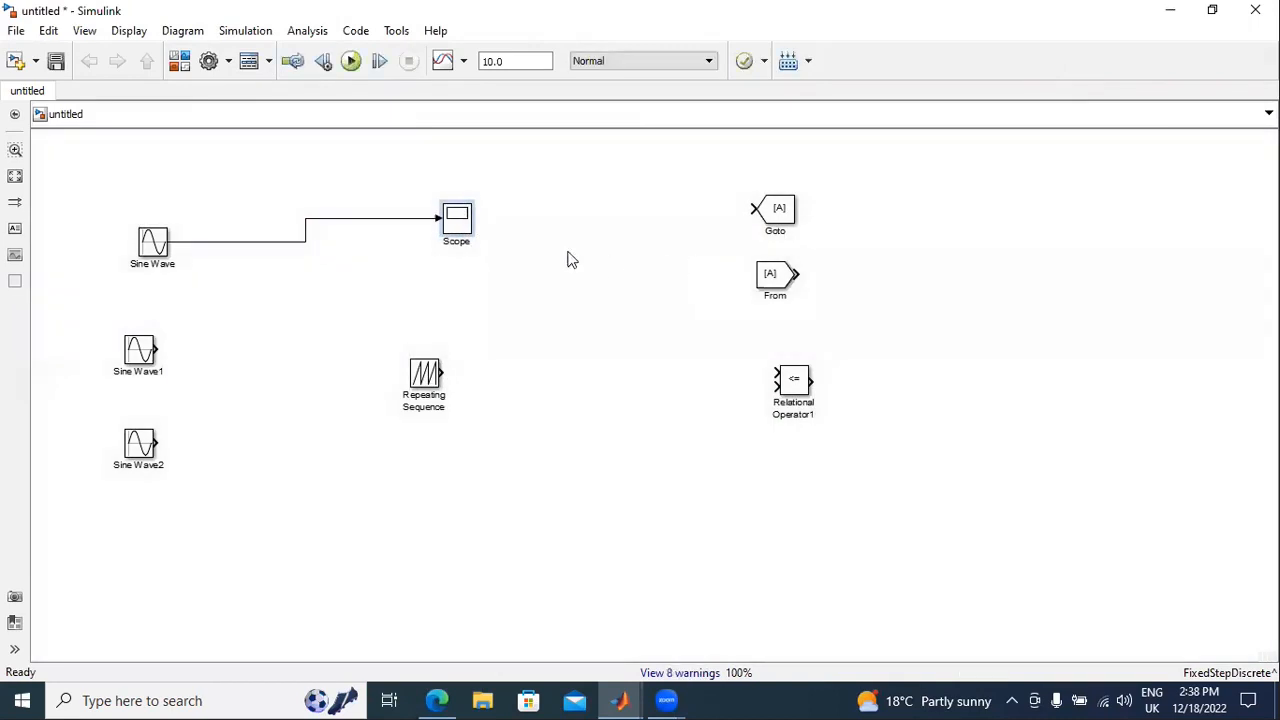
{"action": "double_click", "coordinate": [462, 226]}
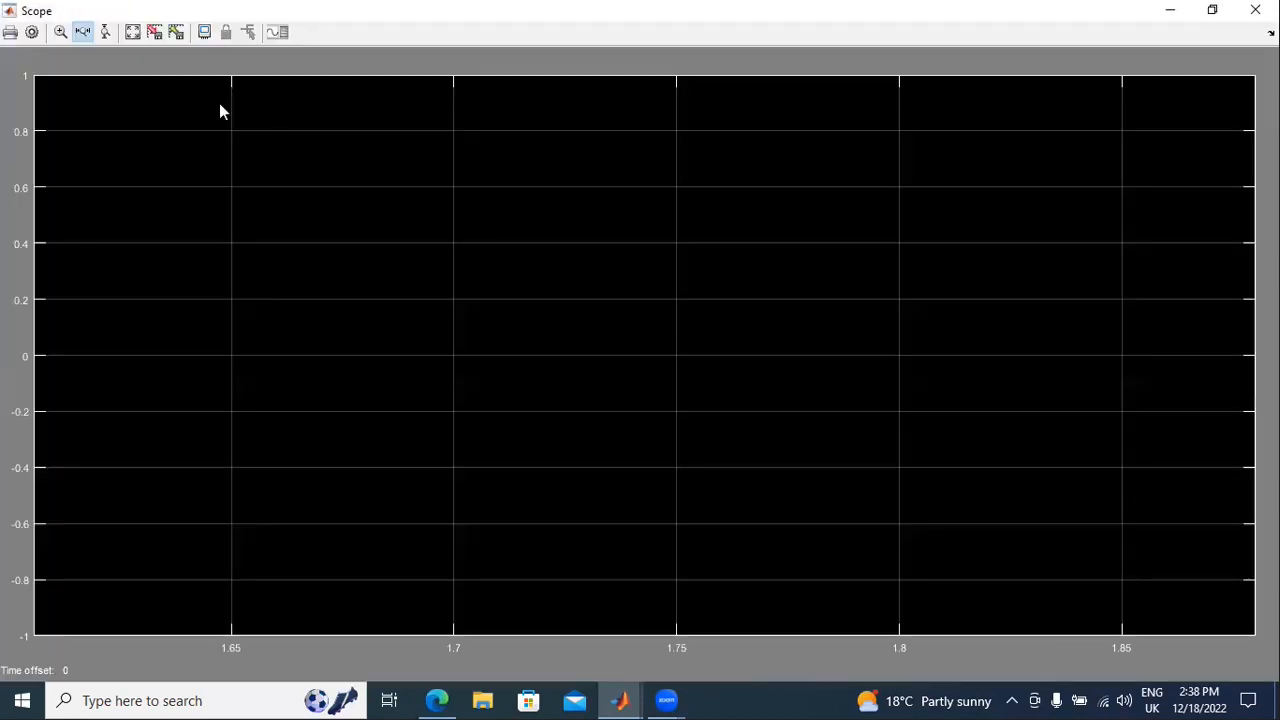
{"action": "left_click", "coordinate": [141, 31]}
{"action": "left_click_drag", "start_coordinate": [245, 343], "coordinate": [618, 343]}
{"action": "left_click_drag", "start_coordinate": [363, 357], "coordinate": [869, 360]}
{"action": "left_click_drag", "start_coordinate": [414, 350], "coordinate": [864, 352]}
{"action": "left_click_drag", "start_coordinate": [328, 331], "coordinate": [784, 360]}
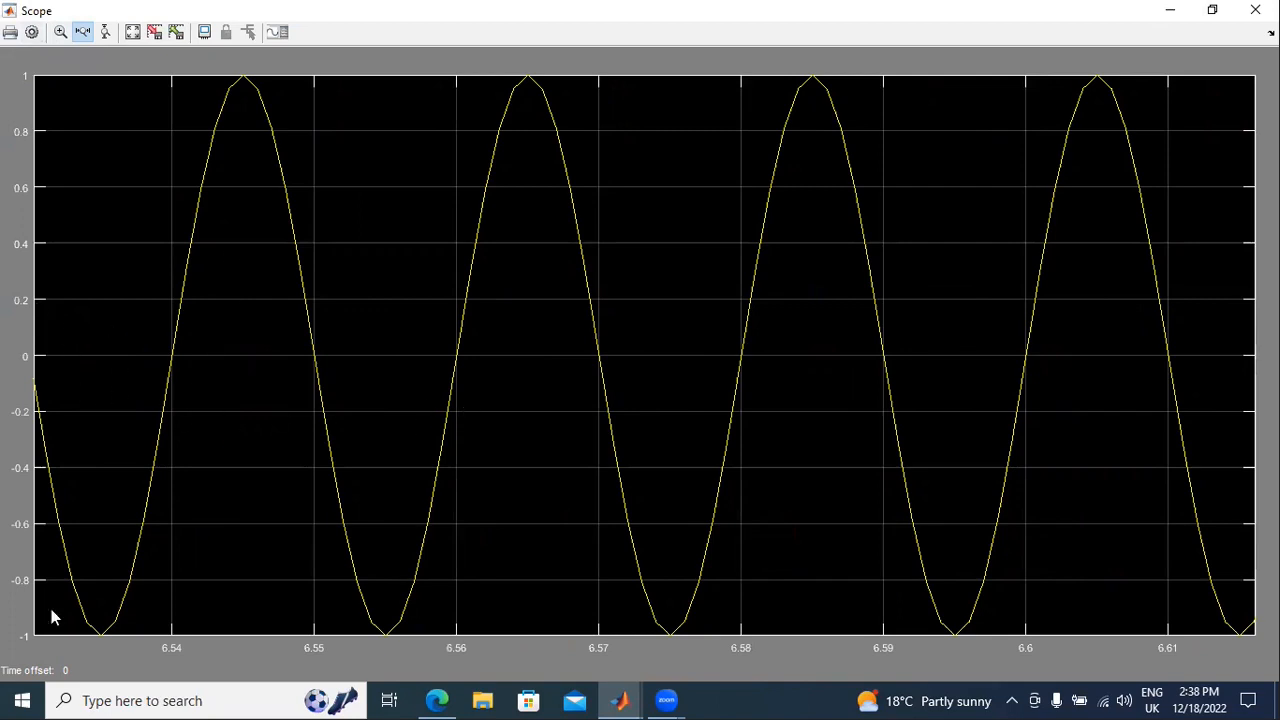
- Turn off the Scope's limit on stored data points, apply the change and close the scope display
{"action": "left_click", "coordinate": [32, 34]}
{"action": "left_click", "coordinate": [65, 80]}
{"action": "left_click", "coordinate": [46, 80]}
{"action": "left_click", "coordinate": [81, 78]}
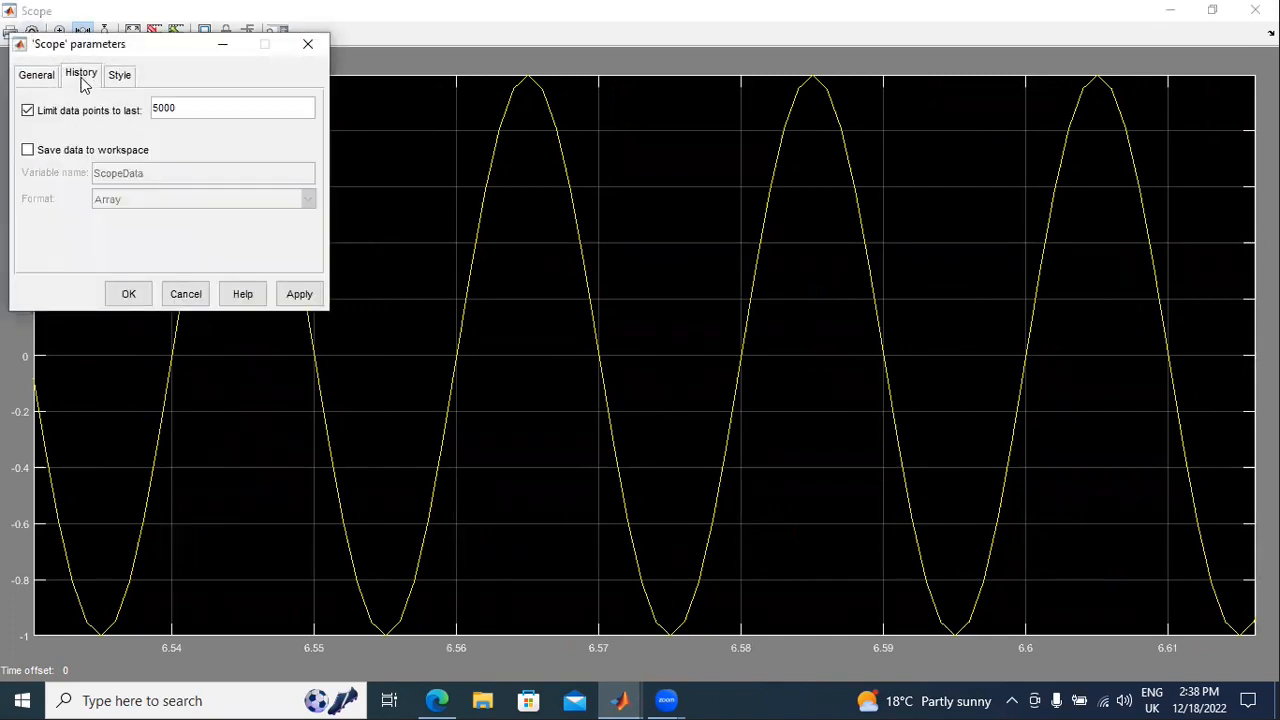
{"action": "left_click", "coordinate": [28, 111]}
{"action": "left_click", "coordinate": [299, 294]}
{"action": "left_click", "coordinate": [126, 292]}
{"action": "left_click", "coordinate": [1255, 9]}
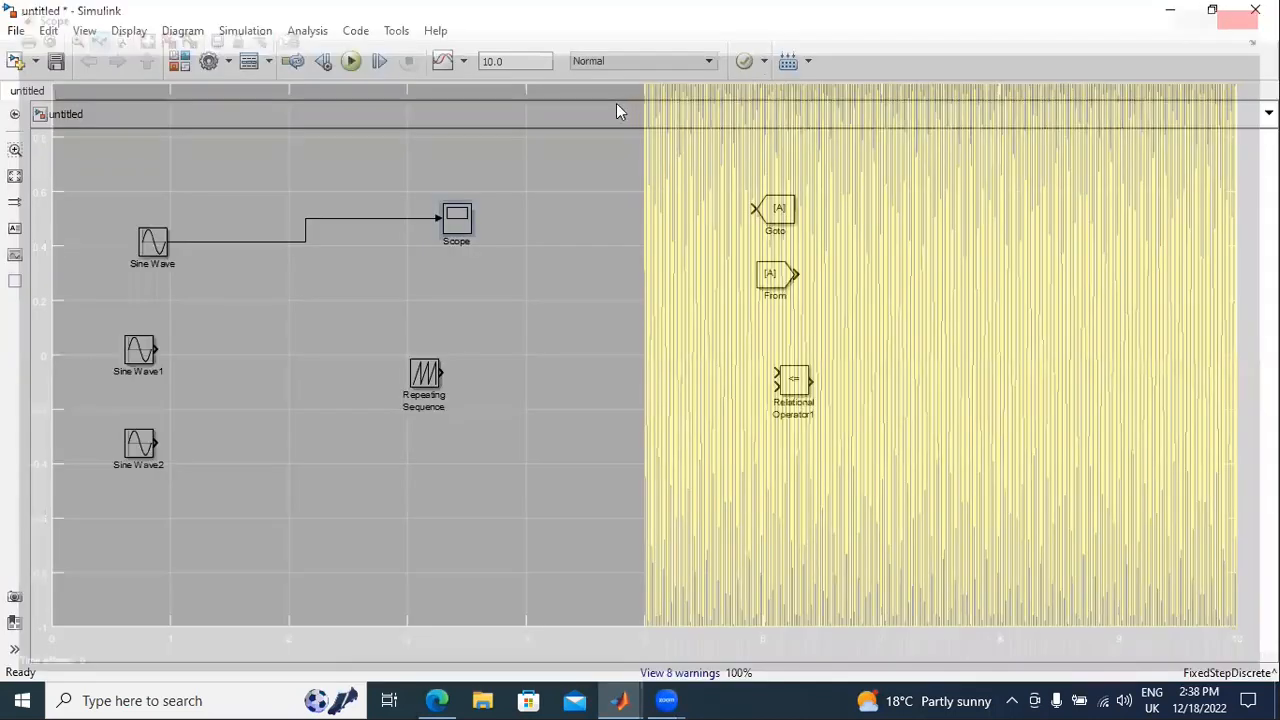
- Set the simulation stop time to 0.2 and run the model
{"action": "left_click", "coordinate": [543, 64]}
{"action": "type", "text": "0"}
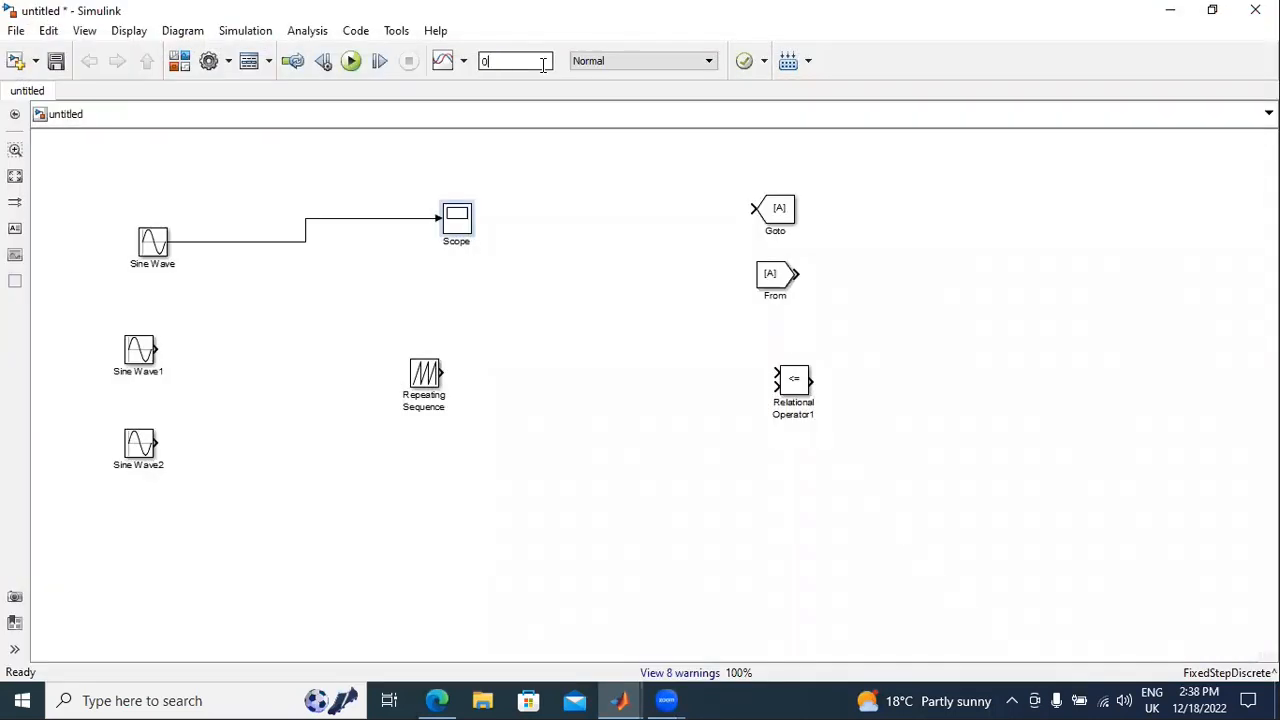
{"action": "type", "text": ".2"}
{"action": "left_click", "coordinate": [351, 61]}
- Examine the full sine waveform autoscaled in the Scope, then close the display
{"action": "double_click", "coordinate": [459, 226]}
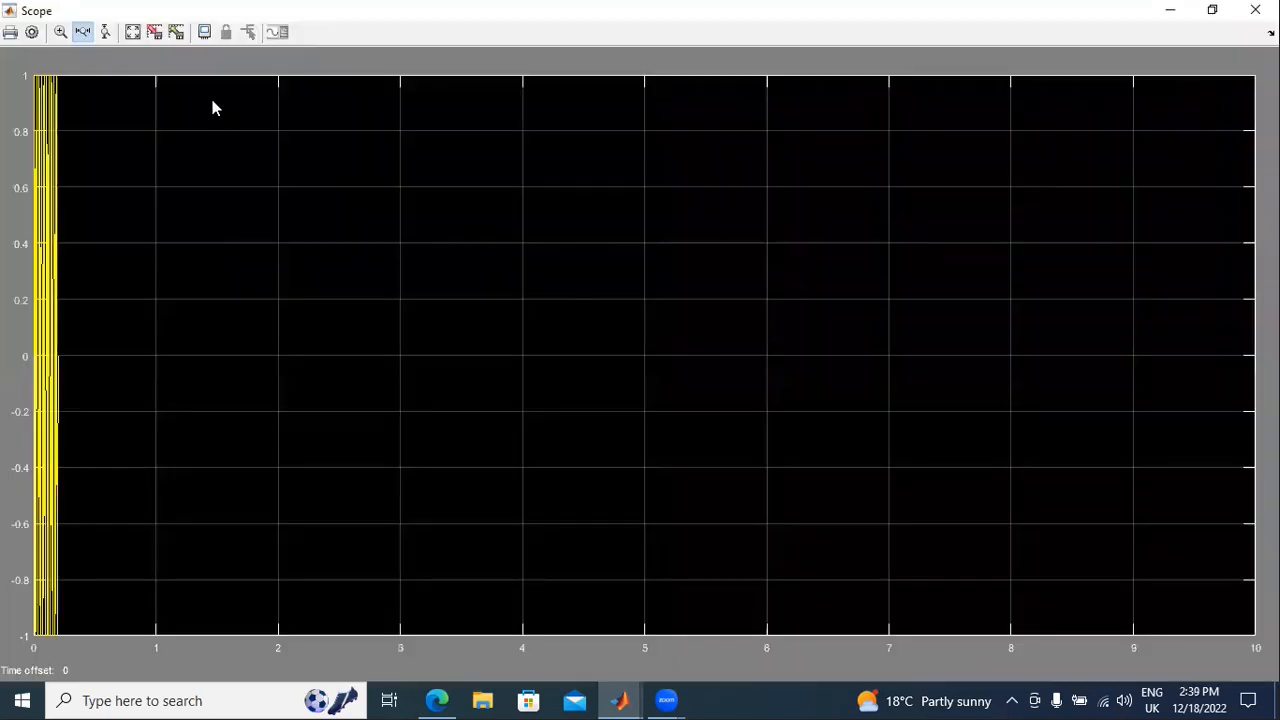
{"action": "left_click", "coordinate": [133, 33]}
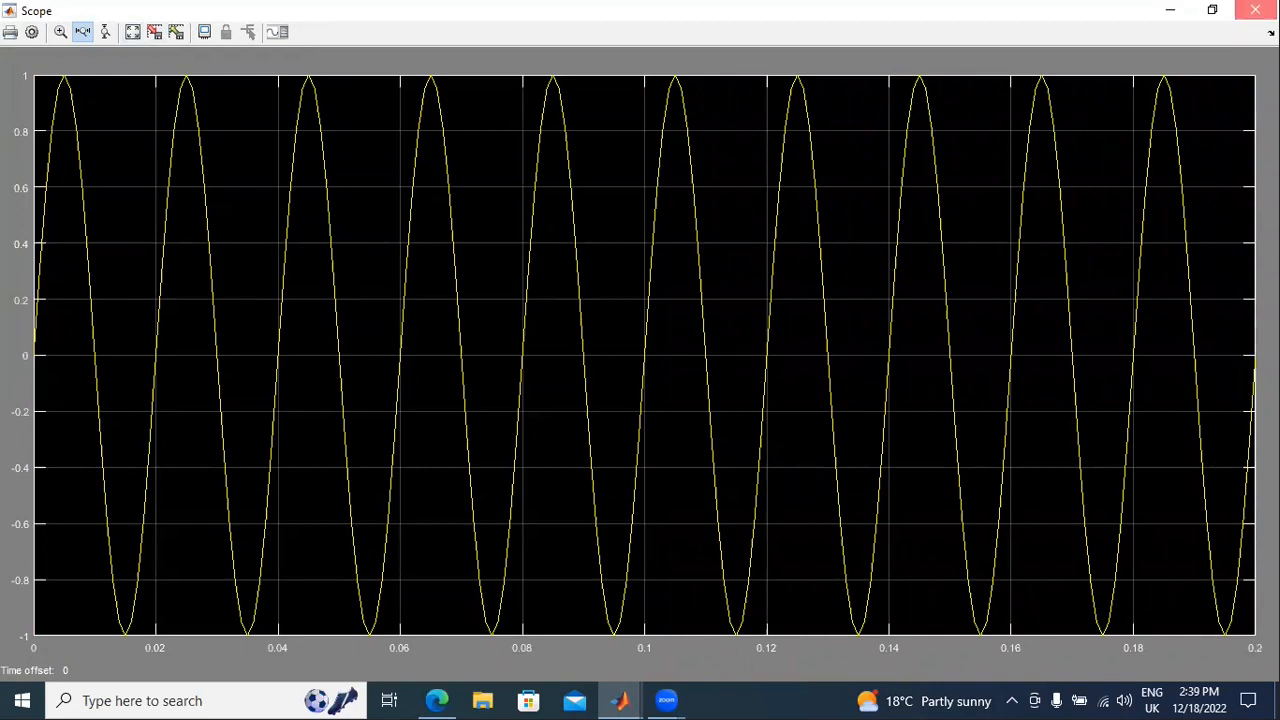
{"action": "left_click", "coordinate": [1255, 10]}
- Duplicate the Scope block beside Sine Wave1 and connect Sine Wave1's output to the copy
{"action": "key", "text": "ctrl+c"}
{"action": "key", "text": "ctrl+v"}
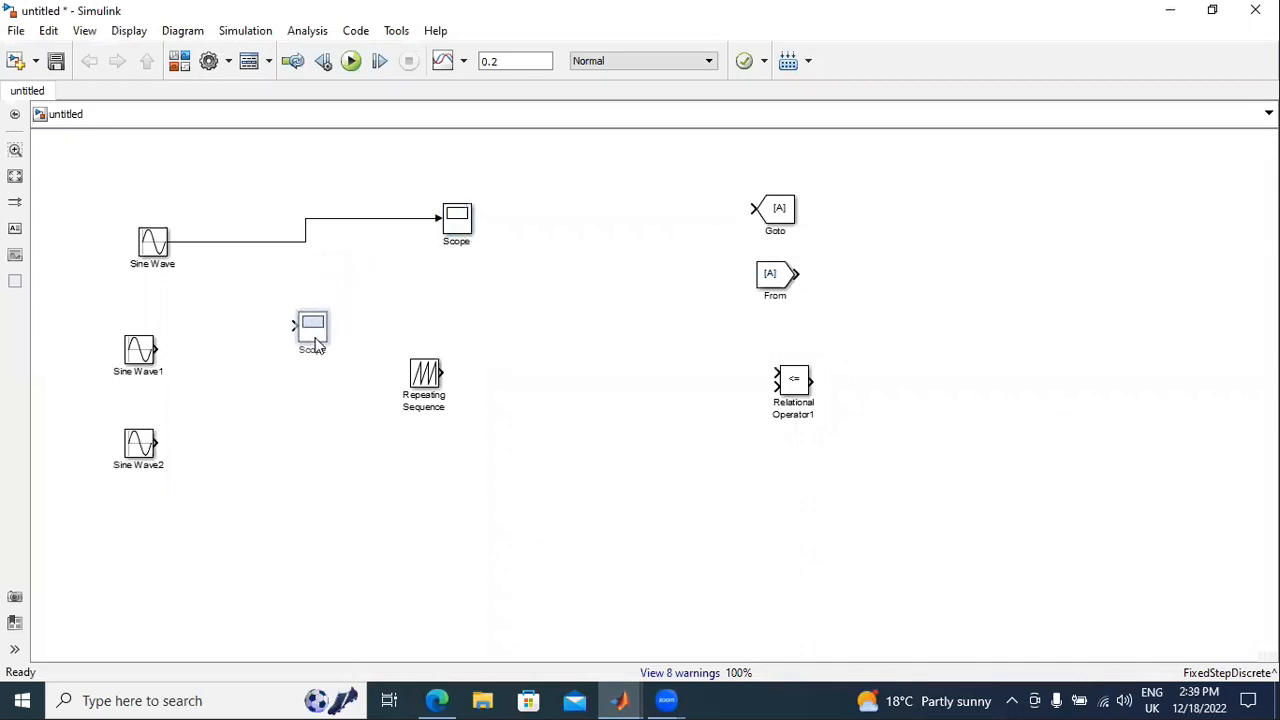
{"action": "left_click_drag", "start_coordinate": [159, 348], "coordinate": [294, 330]}
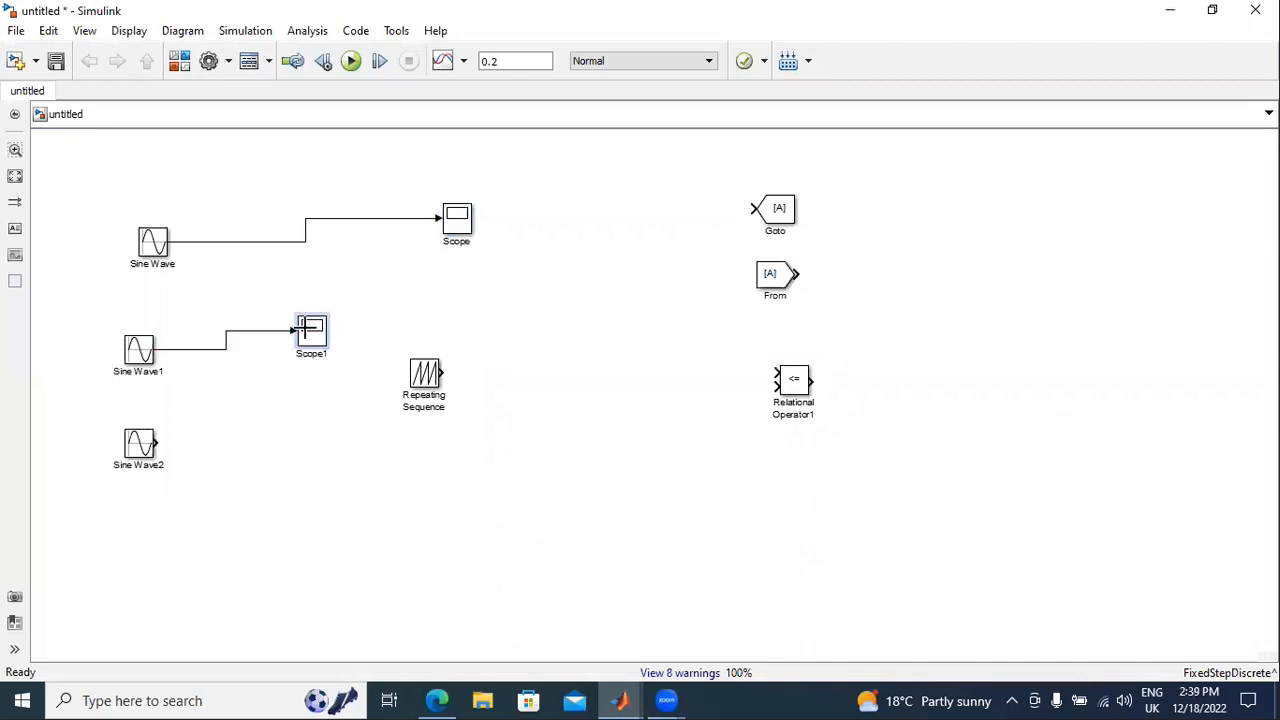
- Run the simulation, examine Sine Wave1's waveform autoscaled in Scope1, and close the display
{"action": "left_click", "coordinate": [351, 62]}
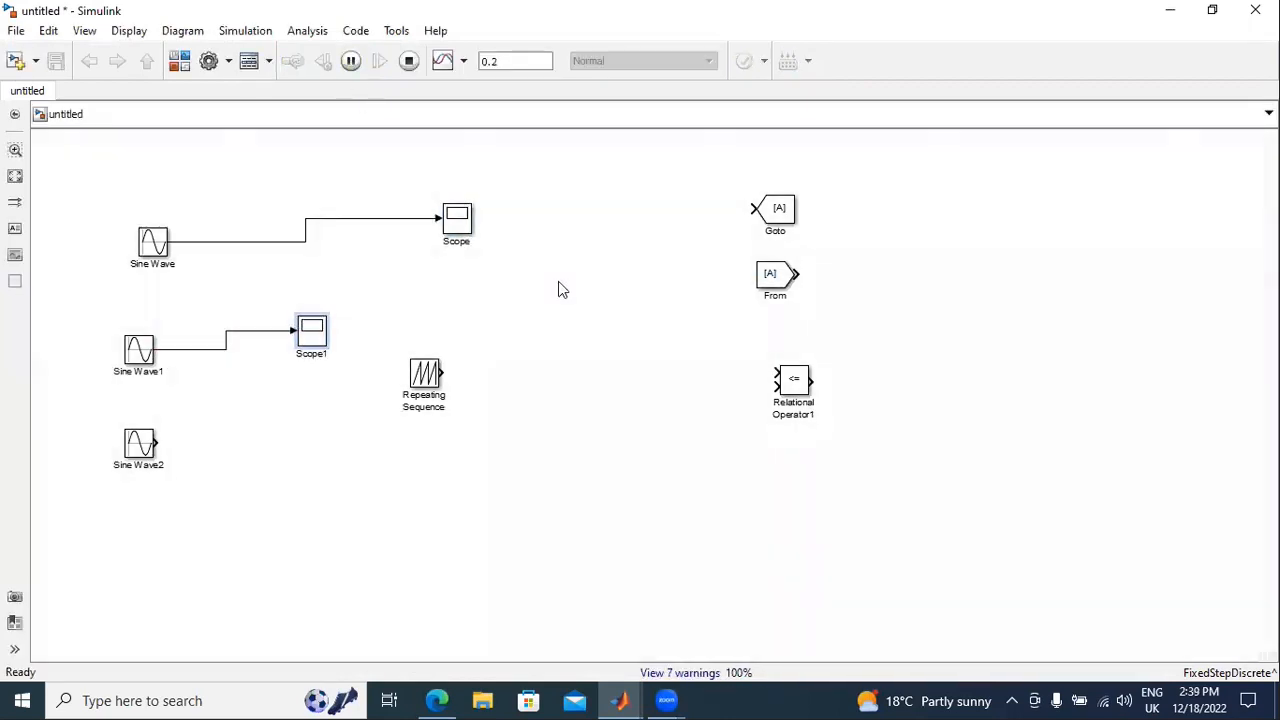
{"action": "double_click", "coordinate": [311, 335]}
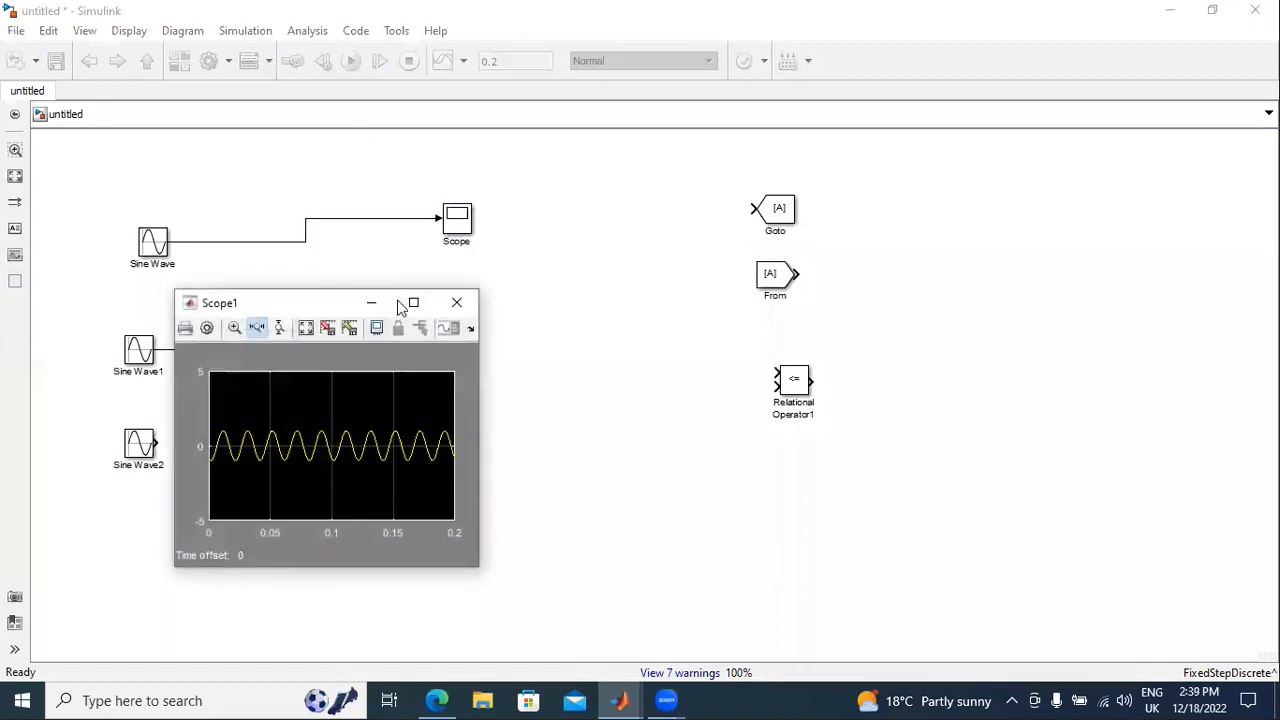
{"action": "left_click", "coordinate": [409, 301]}
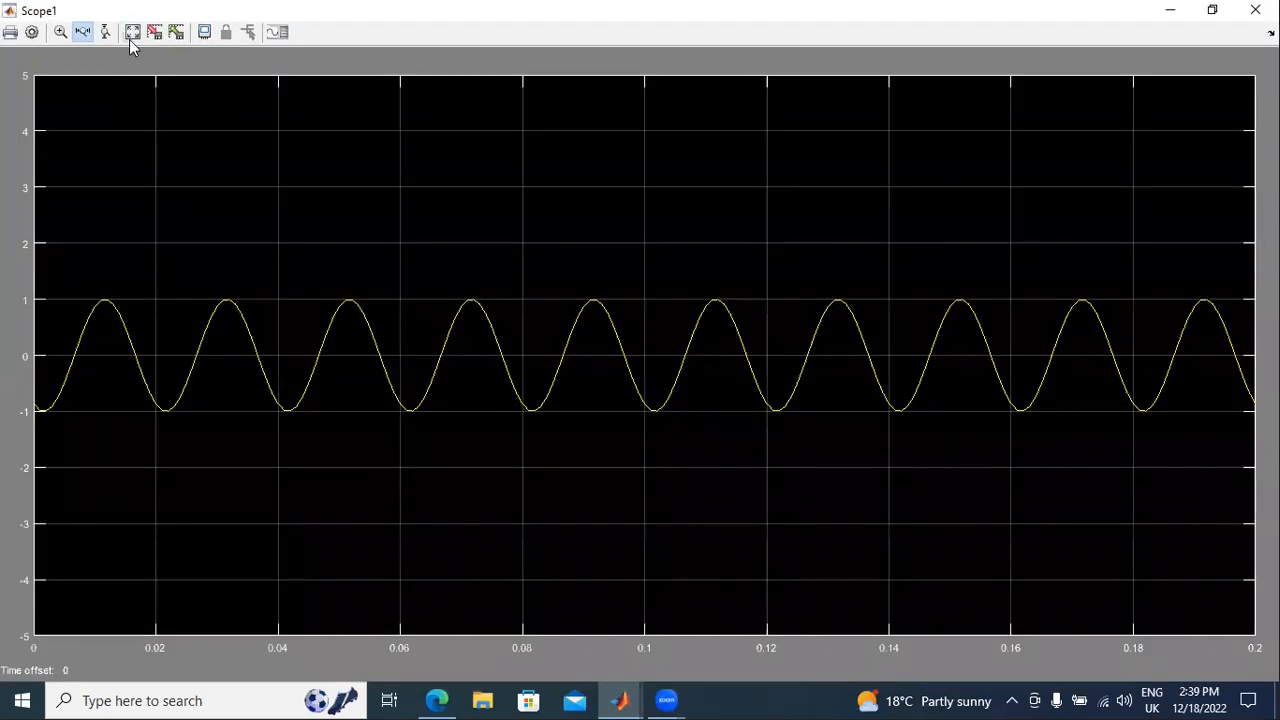
{"action": "left_click", "coordinate": [129, 39]}
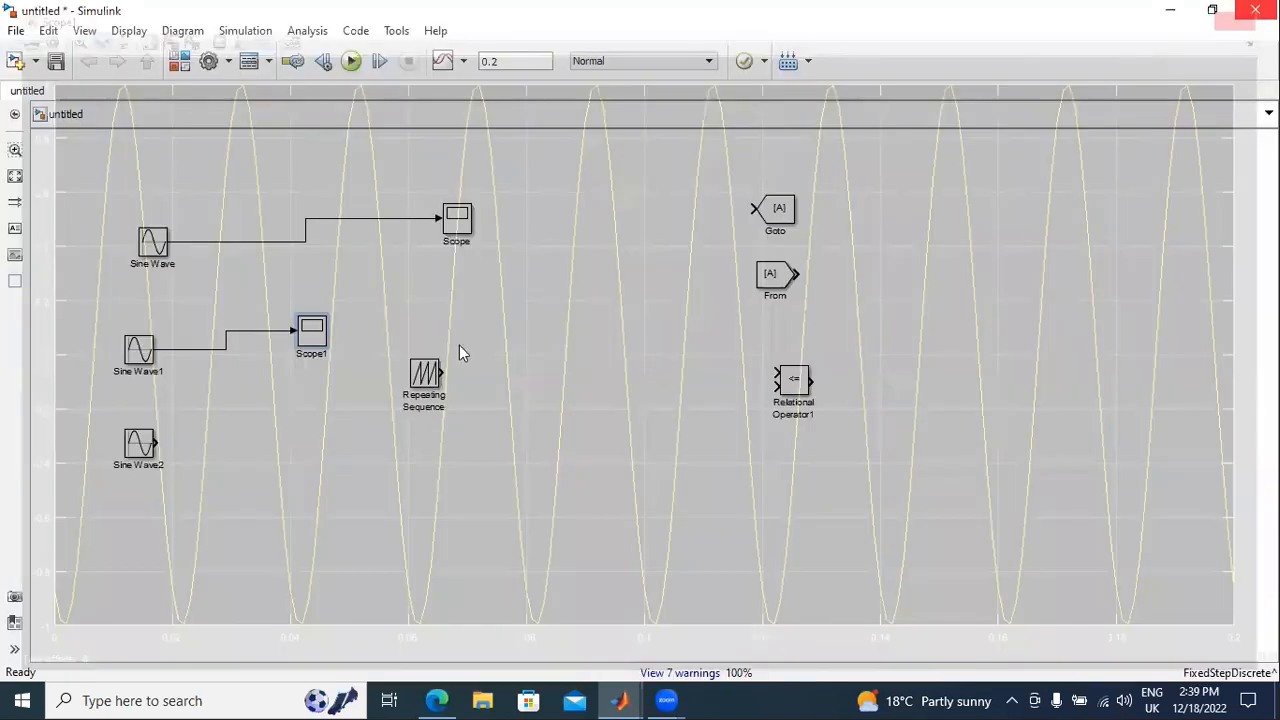
{"action": "left_click", "coordinate": [1255, 10]}
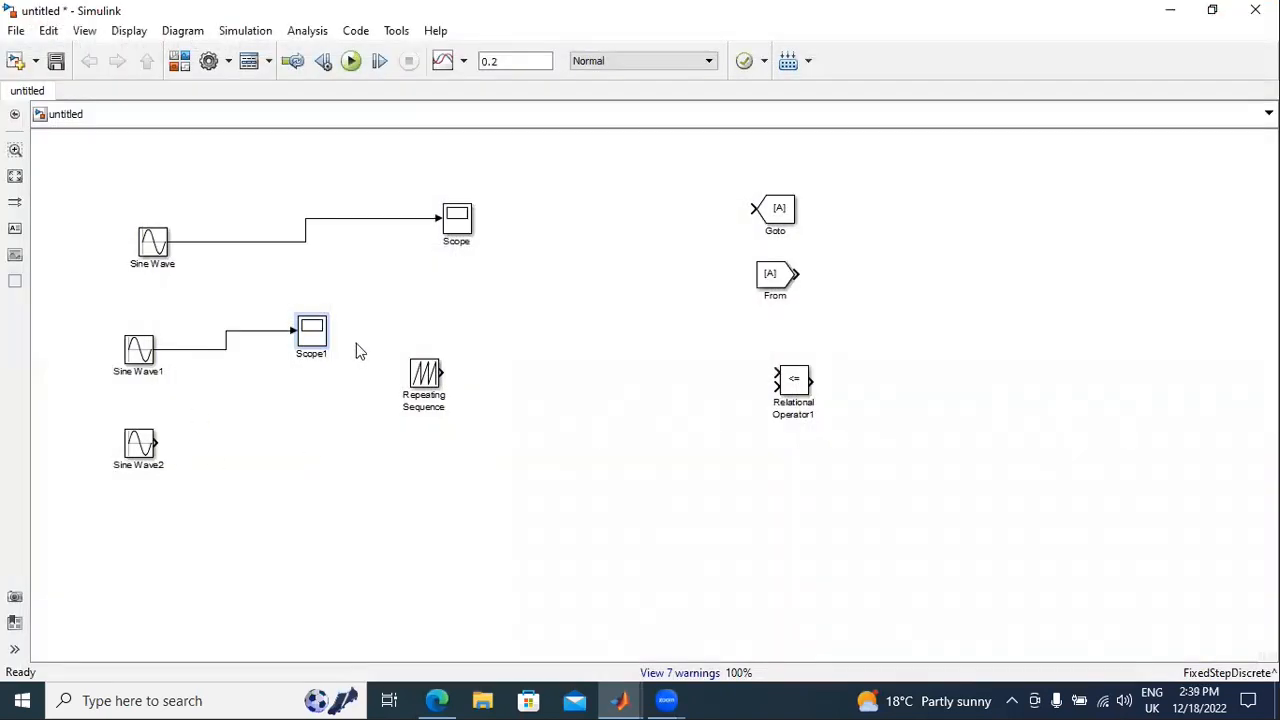
- Duplicate Scope1 beside Sine Wave2, connect Sine Wave2's output to it, and open and close its display
{"action": "left_click_drag", "start_coordinate": [313, 337], "coordinate": [280, 425]}
{"action": "left_click_drag", "start_coordinate": [160, 440], "coordinate": [277, 420]}
{"action": "double_click", "coordinate": [279, 420]}
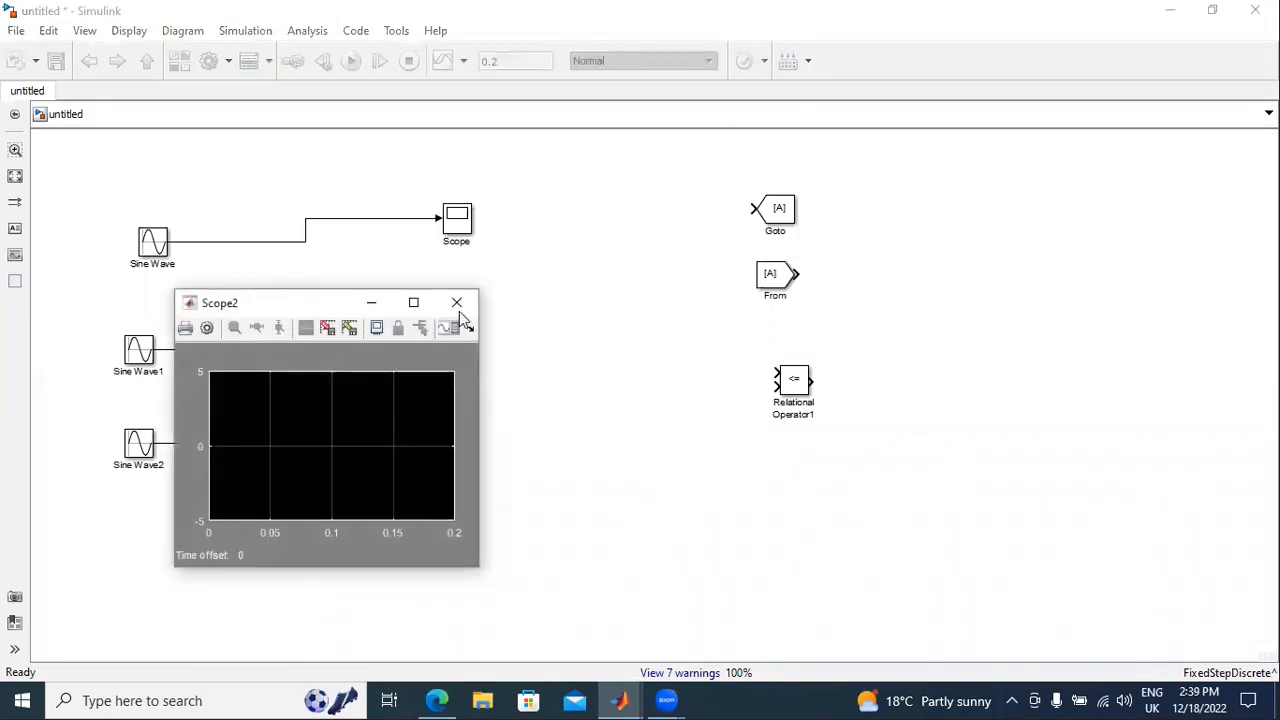
{"action": "left_click", "coordinate": [457, 302]}
- Rerun the simulation, examine Sine Wave2's waveform autoscaled in Scope2, and close the display
{"action": "left_click", "coordinate": [351, 61]}
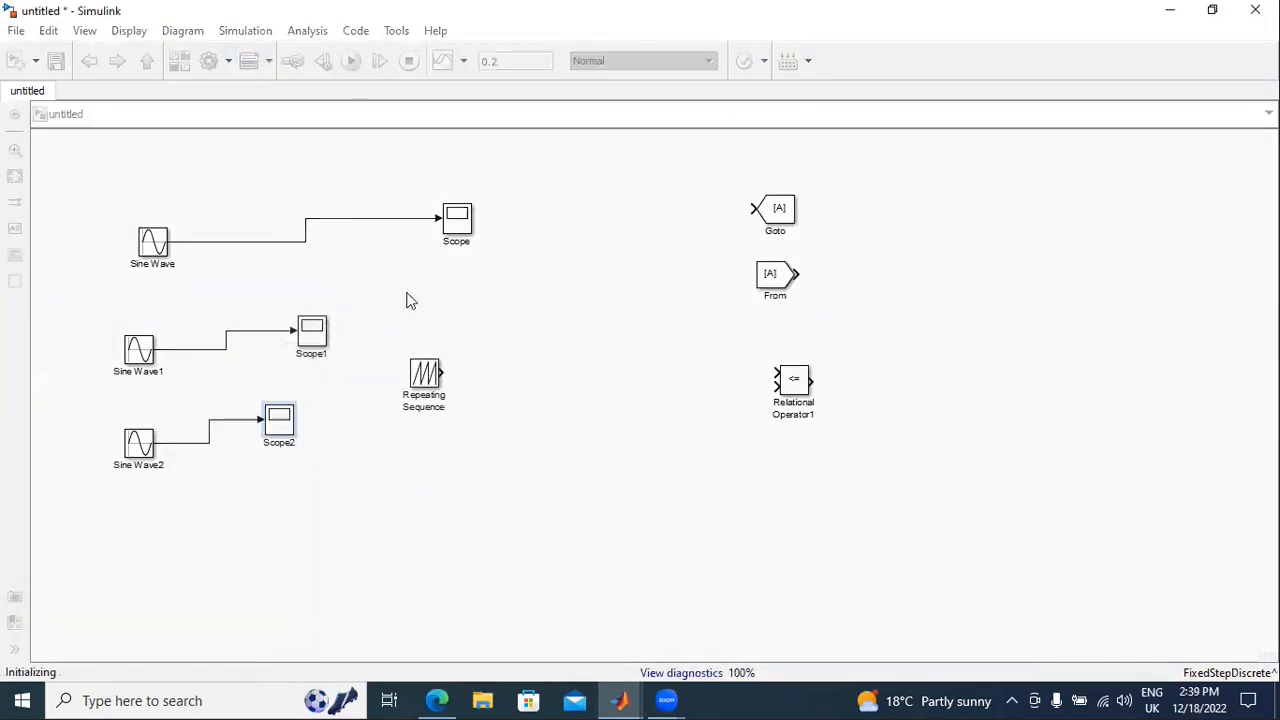
{"action": "double_click", "coordinate": [284, 425]}
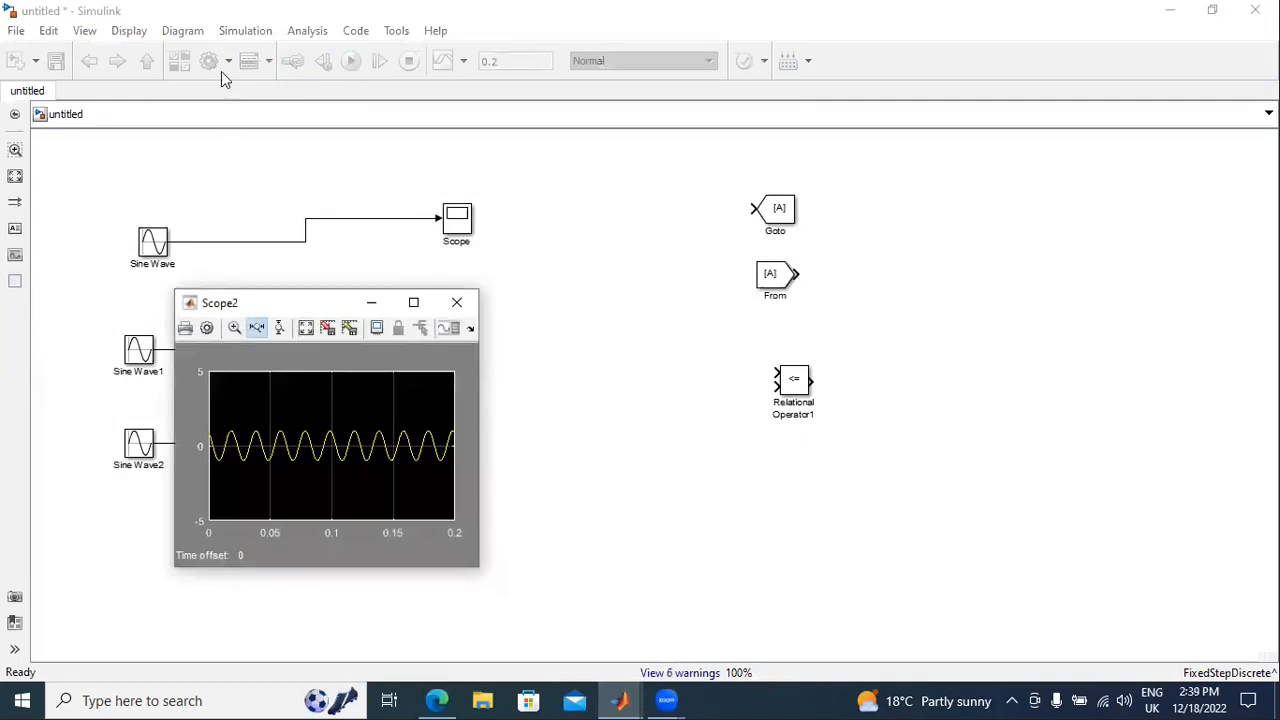
{"action": "left_click", "coordinate": [413, 302]}
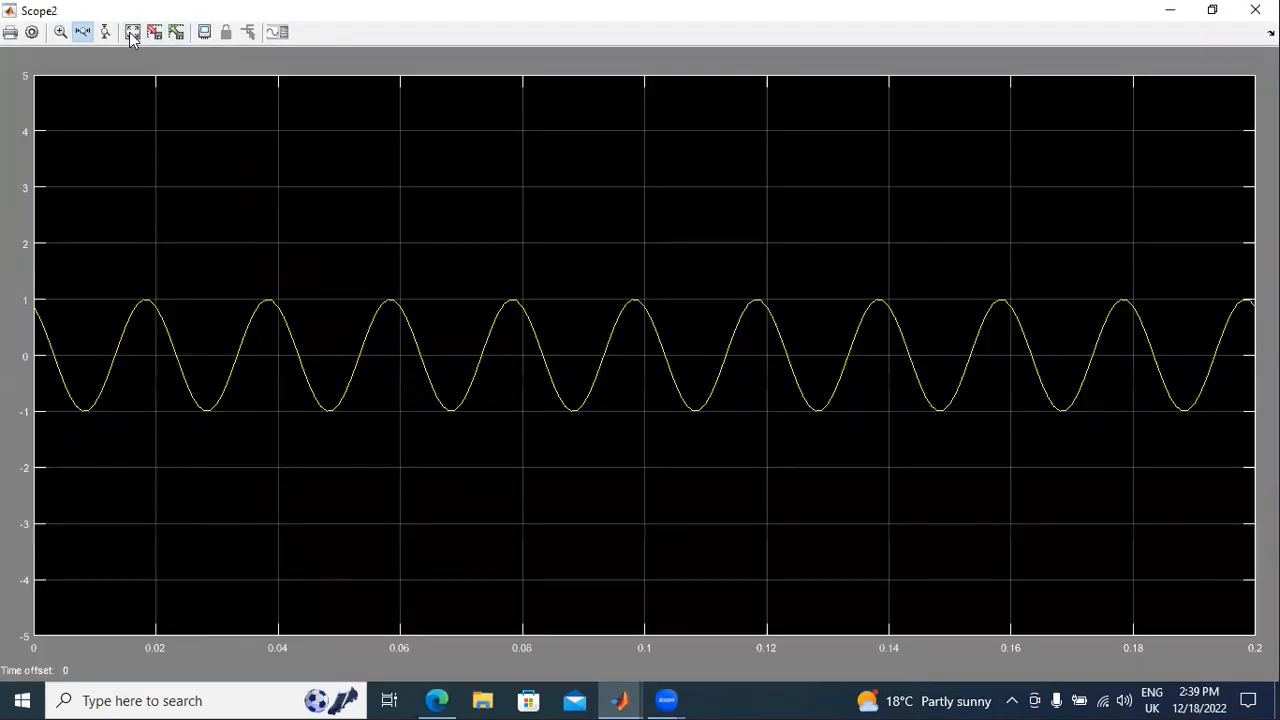
{"action": "left_click", "coordinate": [132, 33]}
{"action": "left_click", "coordinate": [1255, 10]}
- Move the Repeating Sequence block well below Relational Operator1 and delete the three sine wave connections along with Scope1 and Scope2
{"action": "left_click_drag", "start_coordinate": [424, 373], "coordinate": [733, 622]}
{"action": "left_click_drag", "start_coordinate": [222, 206], "coordinate": [224, 453]}
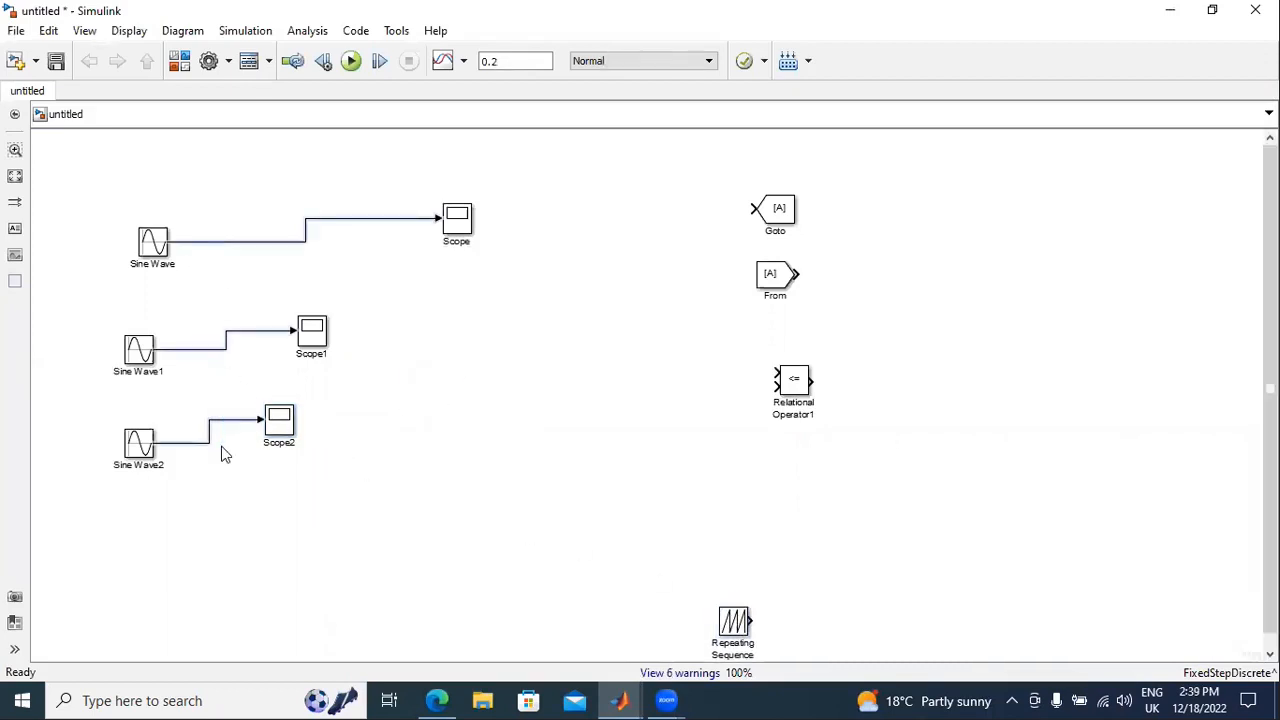
{"action": "key", "text": "Delete"}
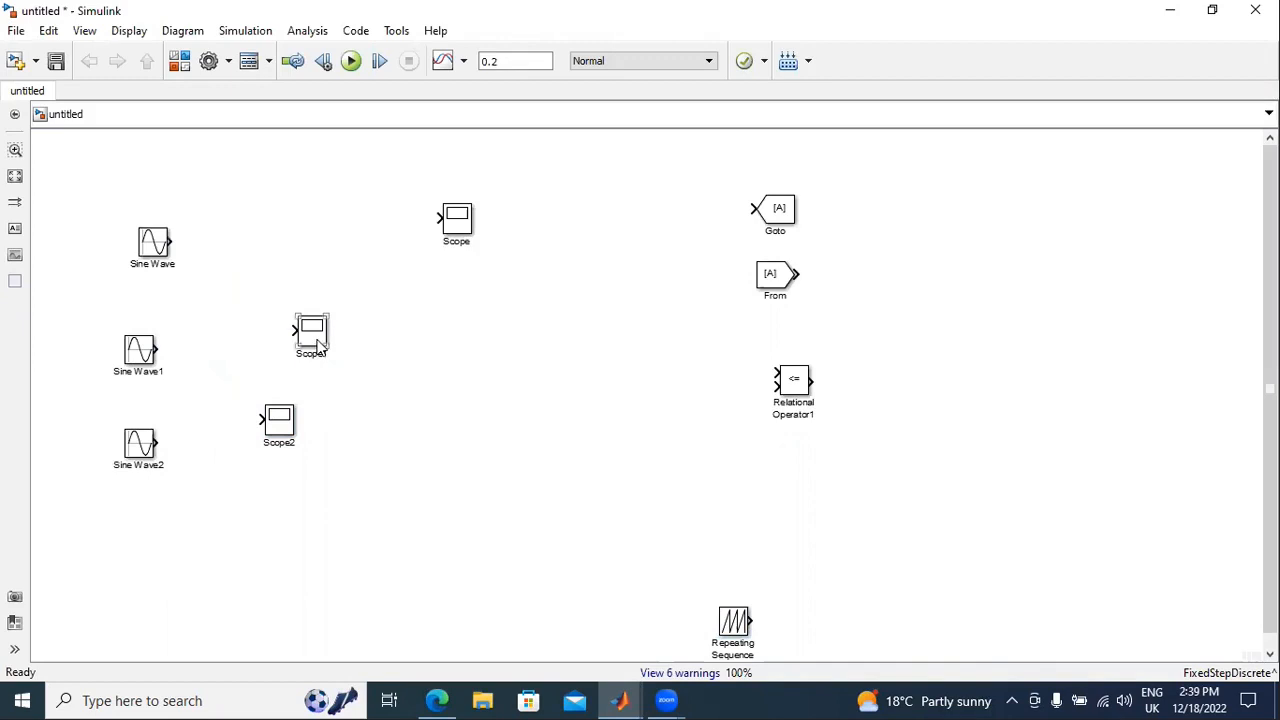
{"action": "key", "text": "Delete"}
{"action": "left_click", "coordinate": [279, 425]}
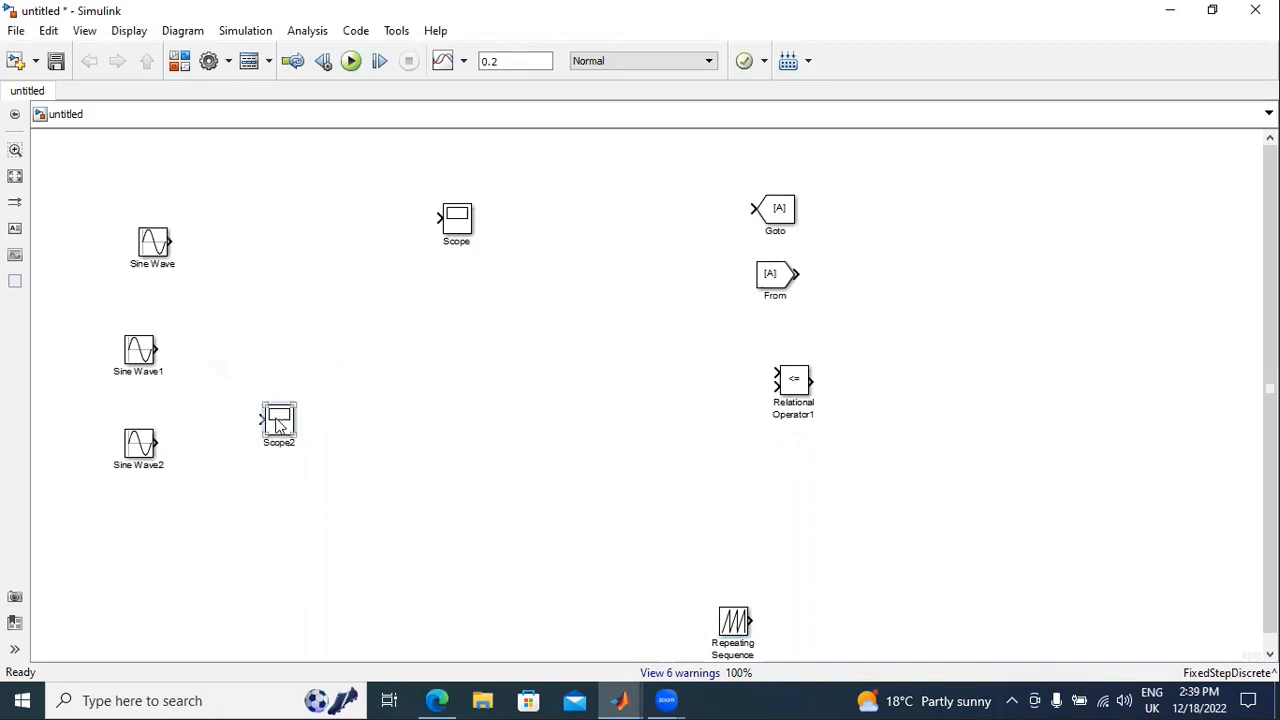
{"action": "key", "text": "Delete"}
- Add a Mux block from the Signal Routing library and place it between Sine Wave and Scope
{"action": "left_click", "coordinate": [180, 66]}
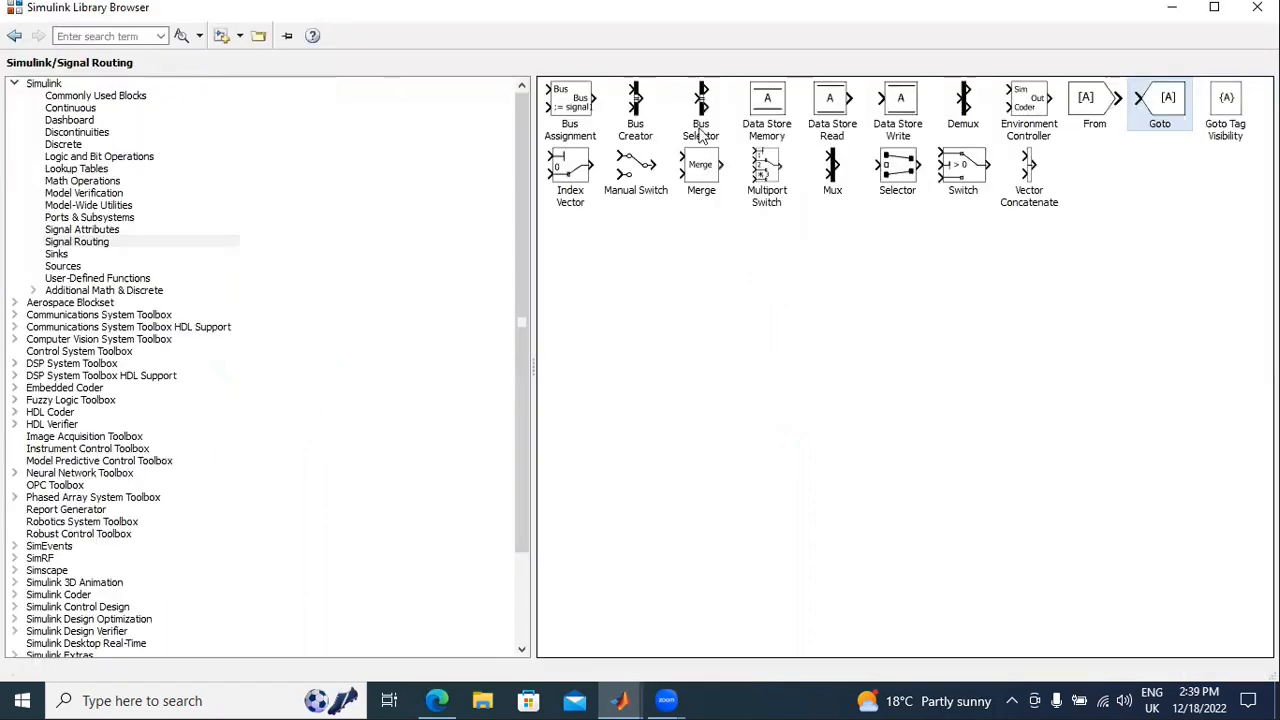
{"action": "right_click", "coordinate": [835, 170]}
{"action": "left_click", "coordinate": [900, 177]}
{"action": "mouse_move", "coordinate": [620, 700]}
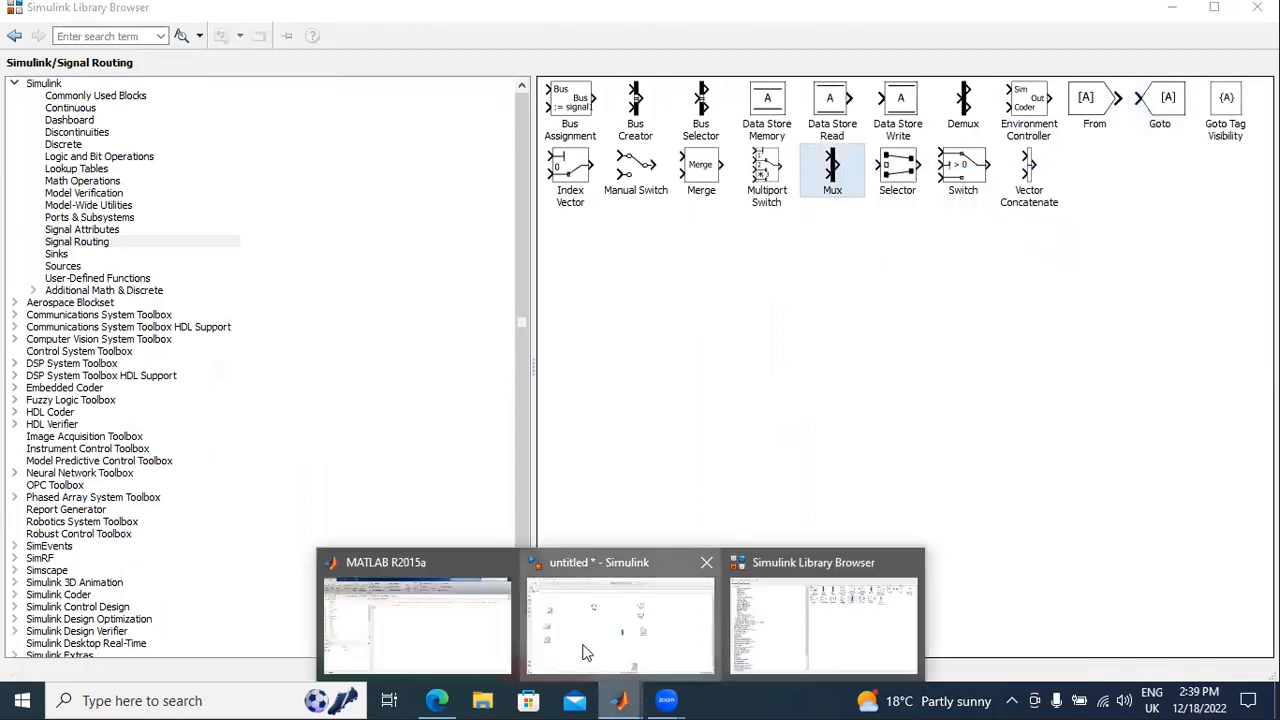
{"action": "left_click", "coordinate": [585, 656]}
{"action": "left_click_drag", "start_coordinate": [650, 396], "coordinate": [333, 230]}
- Set the Mux block's number of inputs to 3
{"action": "double_click", "coordinate": [334, 233]}
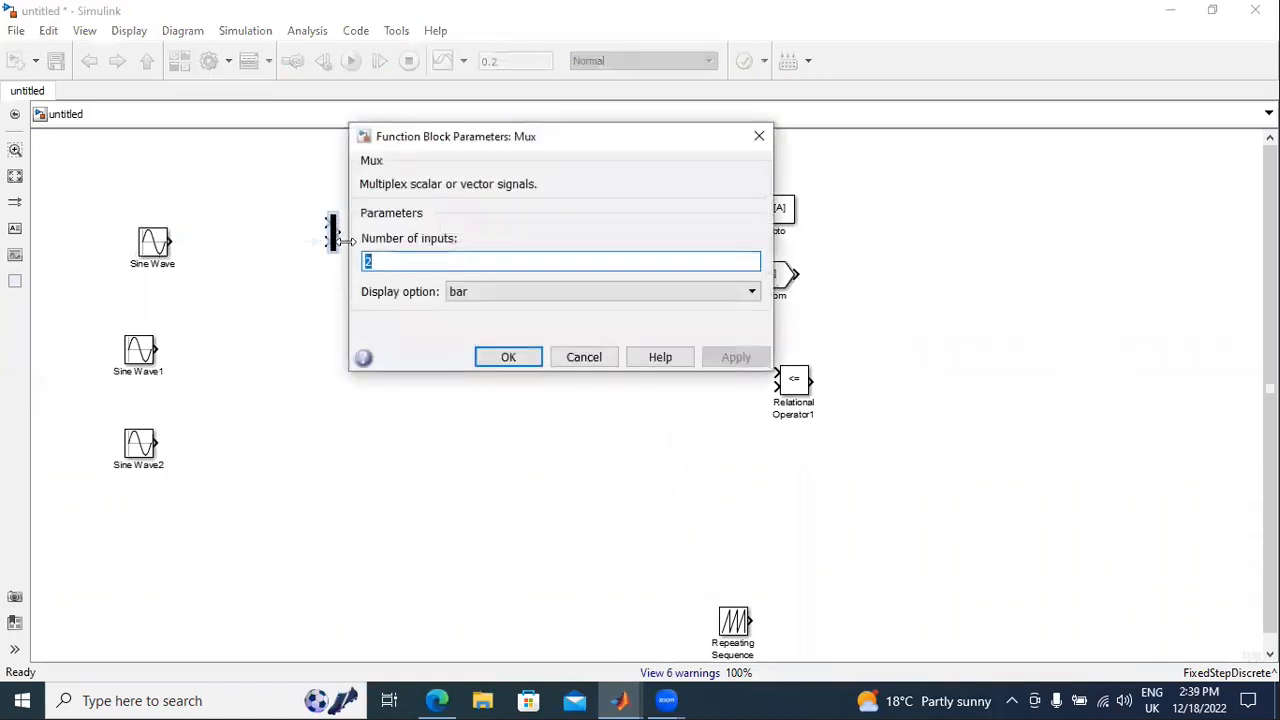
{"action": "type", "text": "3"}
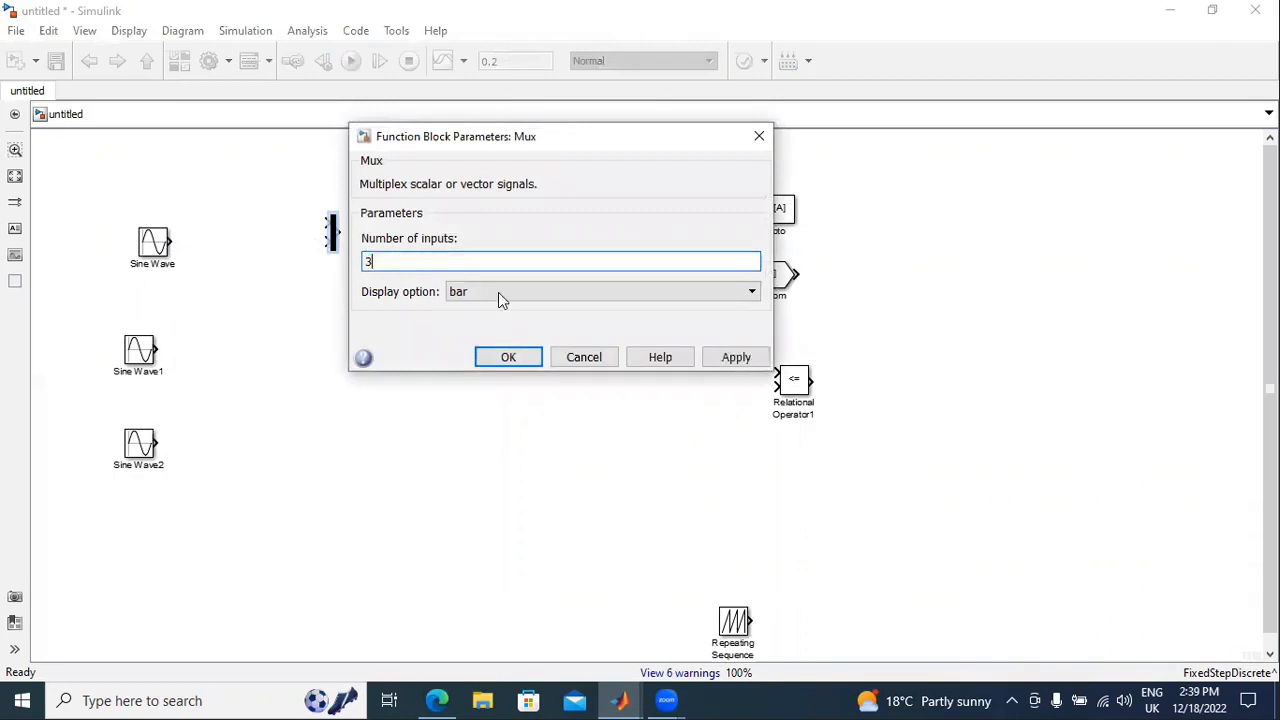
{"action": "left_click", "coordinate": [745, 360]}
{"action": "left_click", "coordinate": [509, 356]}
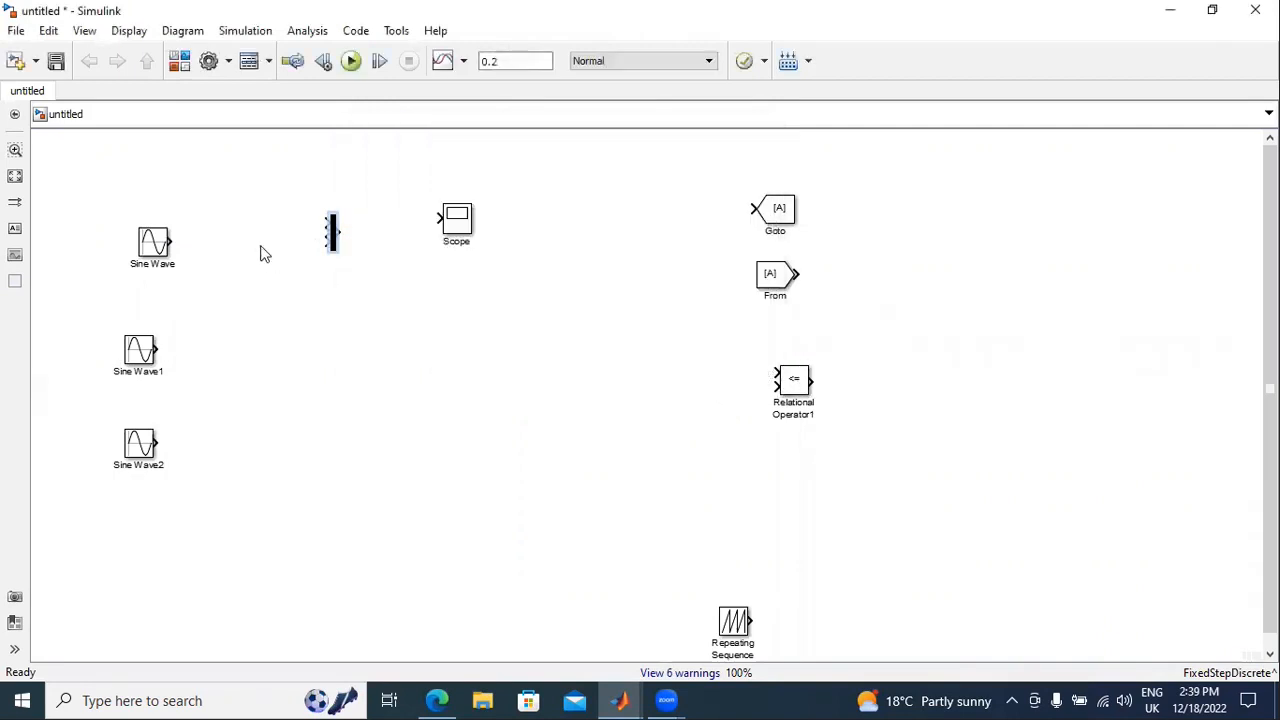
- Enlarge the Mux, connect the three sine waves to its inputs in order, and wire its output to the Scope
{"action": "left_click_drag", "start_coordinate": [328, 212], "coordinate": [331, 192]}
{"action": "left_click_drag", "start_coordinate": [172, 241], "coordinate": [328, 200]}
{"action": "left_click_drag", "start_coordinate": [152, 238], "coordinate": [125, 272]}
{"action": "left_click_drag", "start_coordinate": [133, 362], "coordinate": [323, 214]}
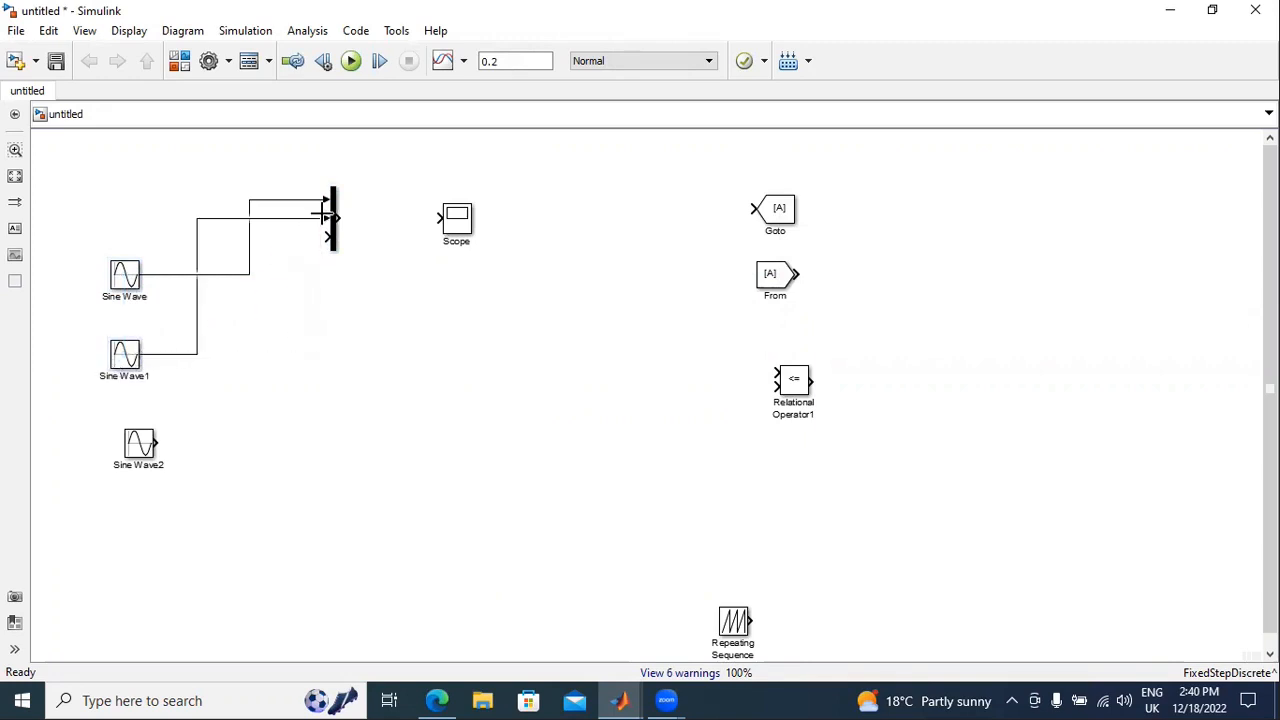
{"action": "left_click_drag", "start_coordinate": [158, 440], "coordinate": [447, 230]}
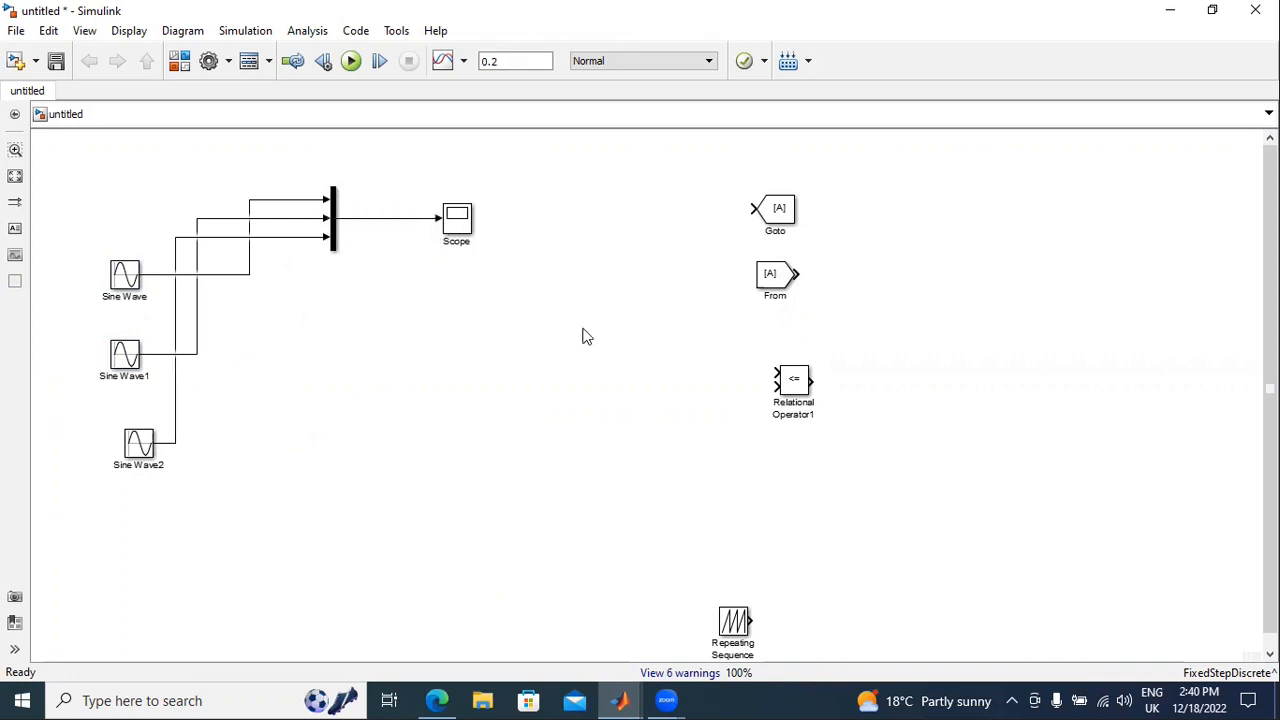
- Run the simulation, examine the three phase-shifted waveforms in the Scope at full range and zoomed in, and close the display
{"action": "left_click", "coordinate": [351, 61]}
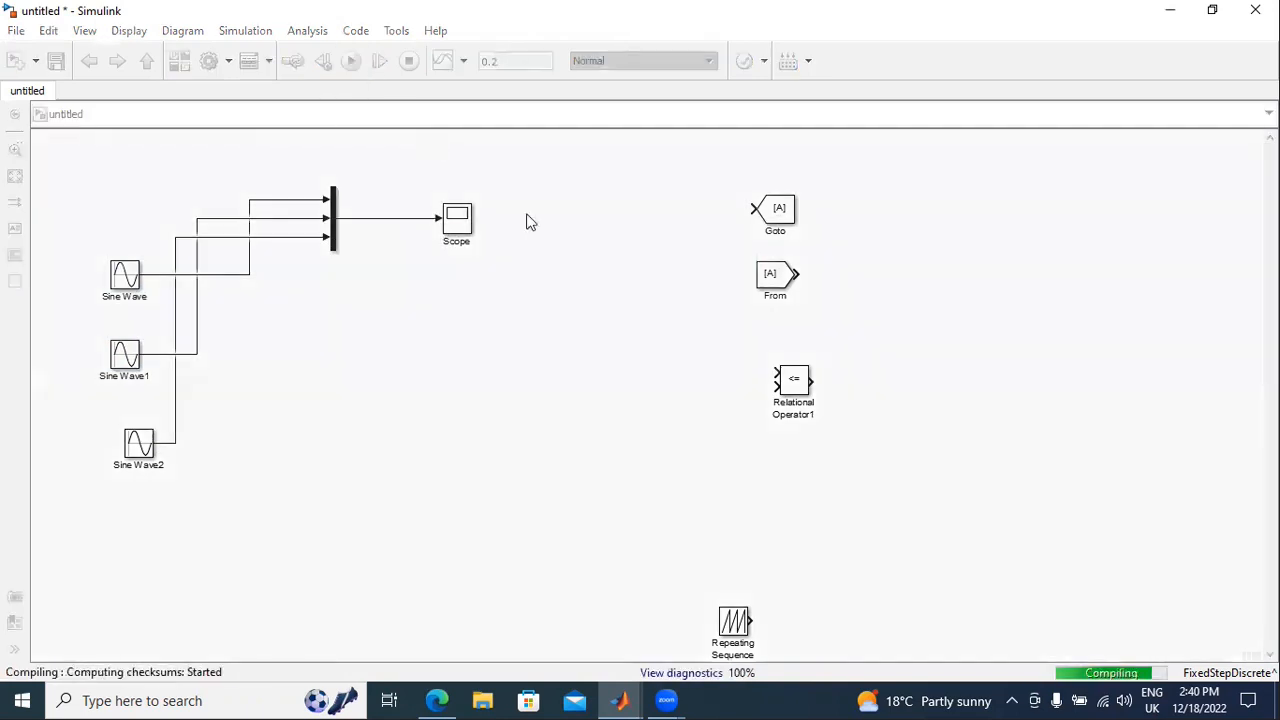
{"action": "double_click", "coordinate": [455, 222]}
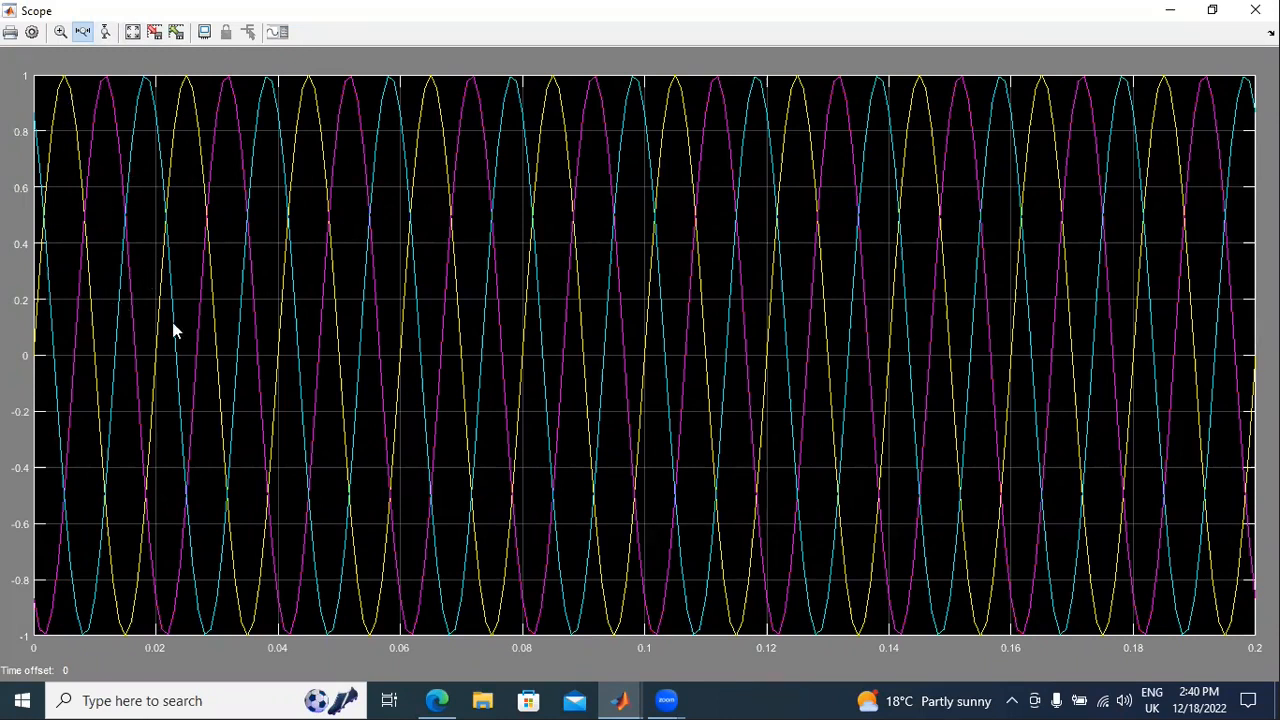
{"action": "left_click_drag", "start_coordinate": [146, 292], "coordinate": [382, 290]}
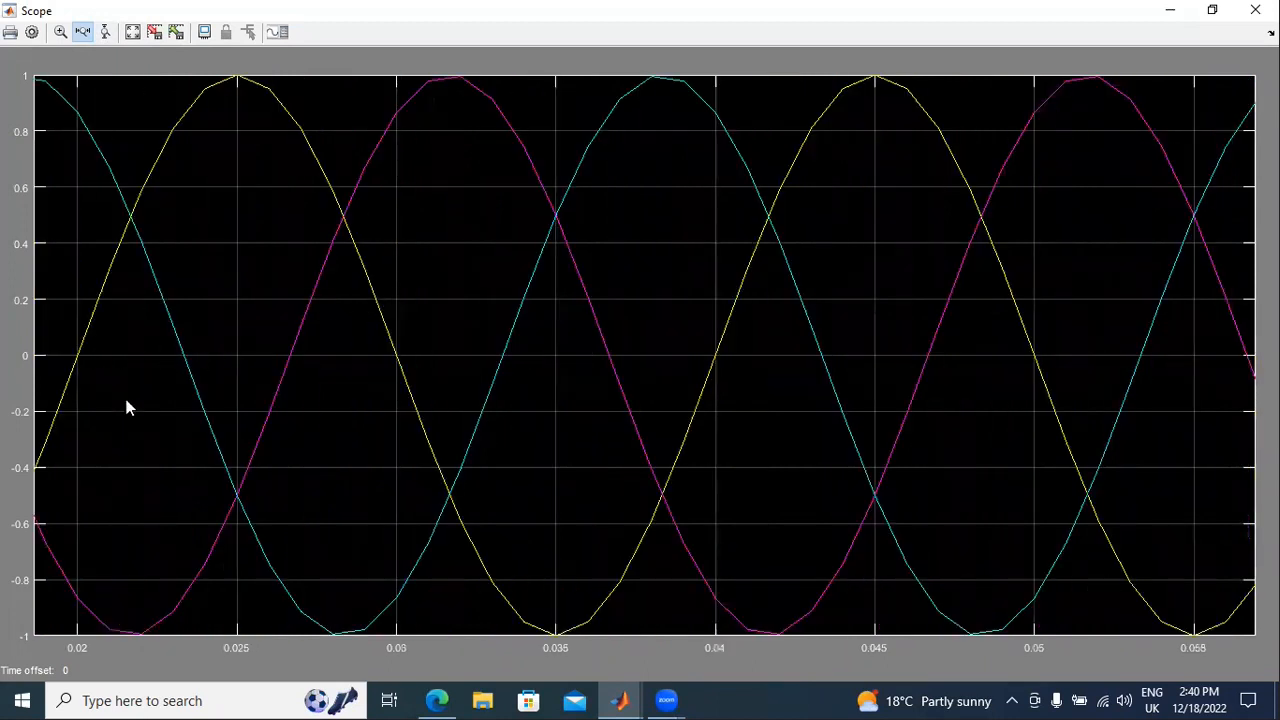
{"action": "left_click", "coordinate": [133, 32]}
{"action": "left_click_drag", "start_coordinate": [34, 300], "coordinate": [208, 300]}
{"action": "left_click", "coordinate": [1255, 9]}
- Run the model with a stop time of 0.02 and examine one autoscaled cycle of the three waveforms in the Scope
{"action": "left_click", "coordinate": [535, 62]}
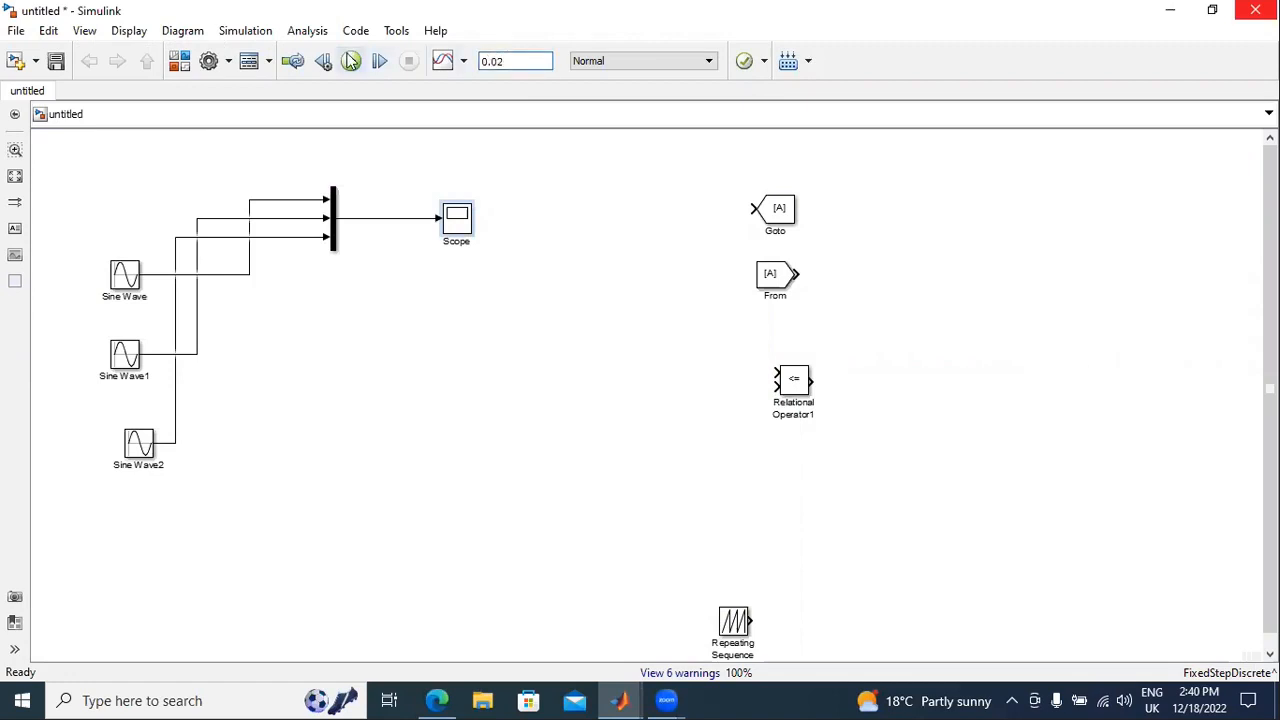
{"action": "left_click", "coordinate": [351, 61]}
{"action": "double_click", "coordinate": [455, 230]}
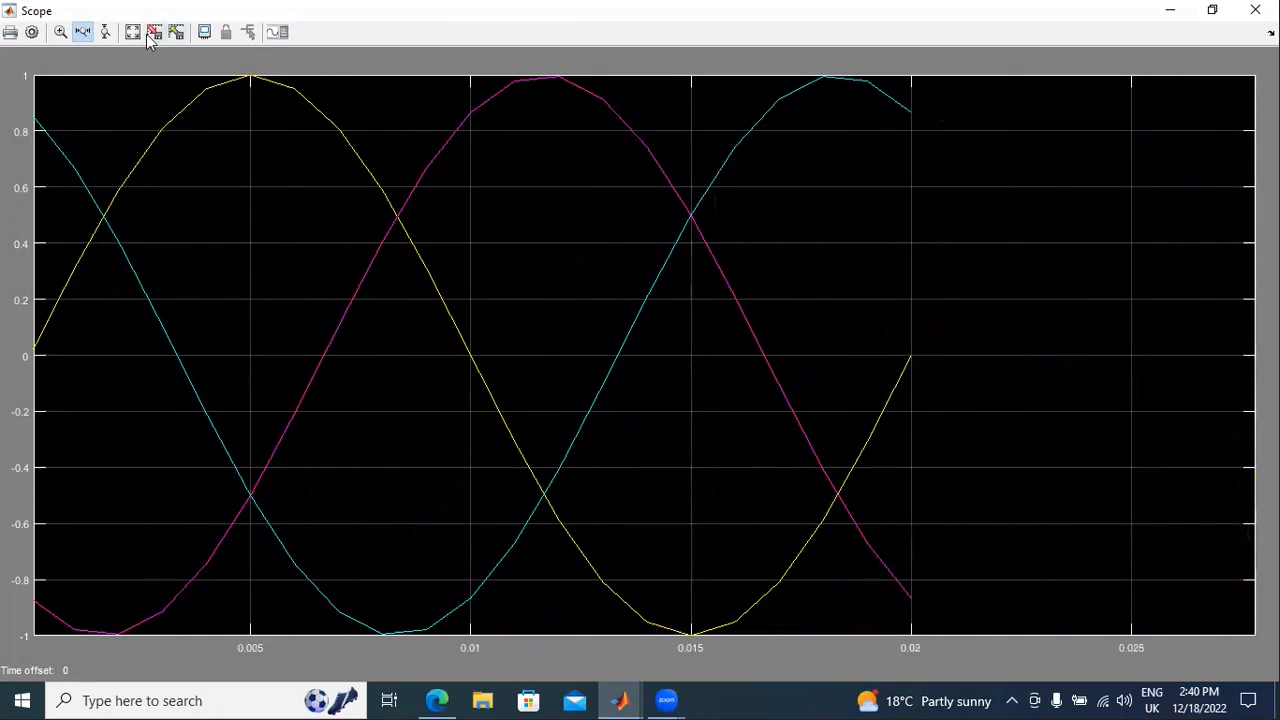
{"action": "left_click", "coordinate": [139, 31]}
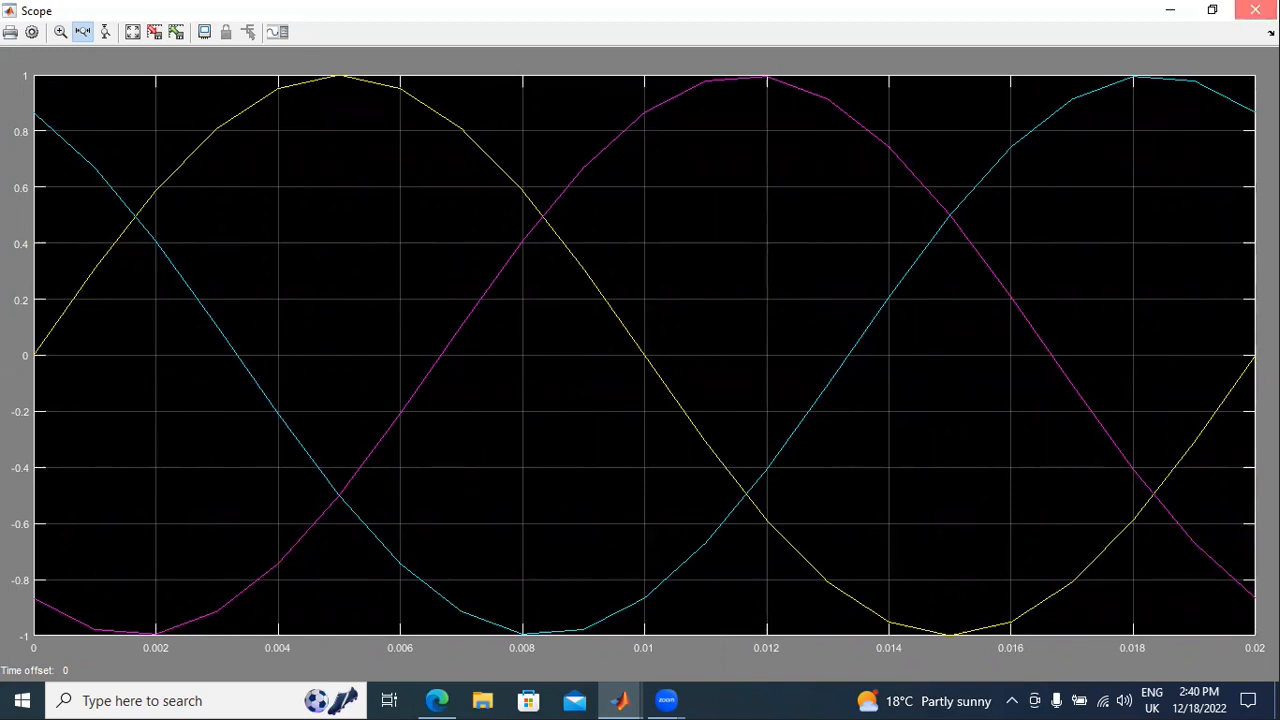
{"action": "left_click", "coordinate": [1255, 9]}
- Set the simulation stop time back to 0.2
{"action": "double_click", "coordinate": [551, 61]}
{"action": "type", "text": "0.2"}
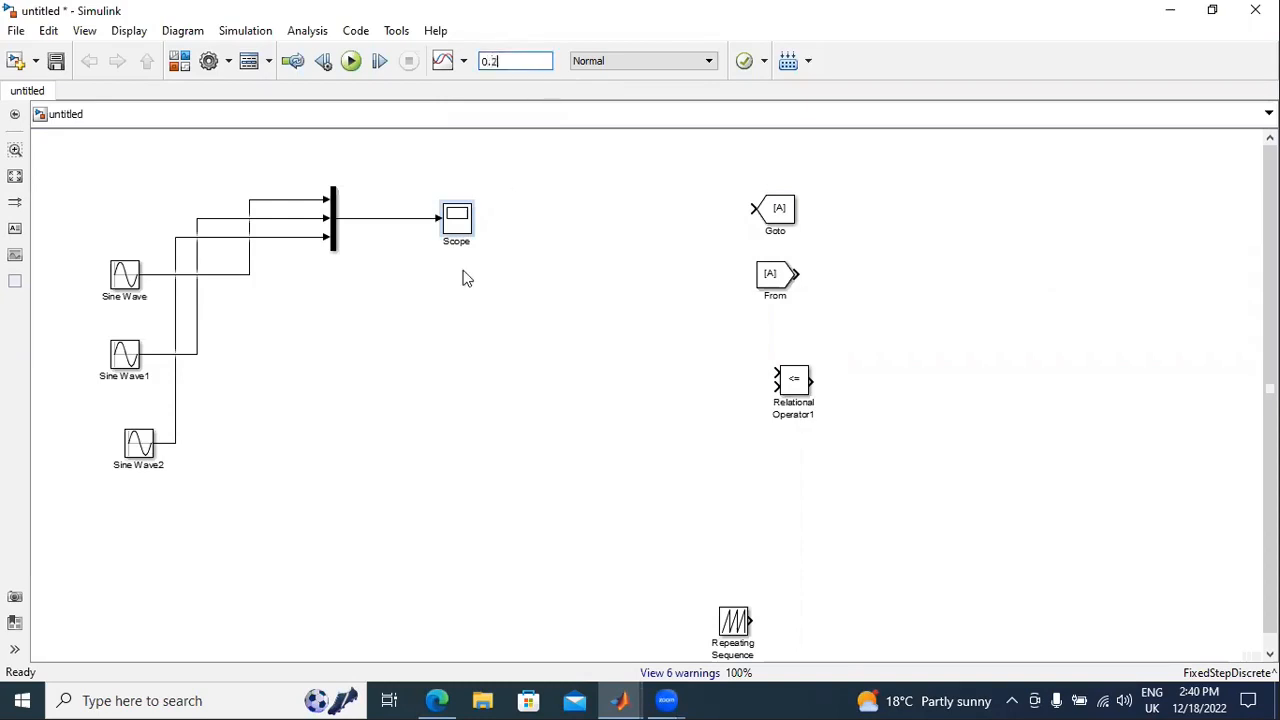
- Move Repeating Sequence below Sine Wave2 and Relational Operator1 below the Mux, and delete the three lines feeding the Mux
{"action": "left_click_drag", "start_coordinate": [740, 618], "coordinate": [192, 518]}
{"action": "left_click_drag", "start_coordinate": [810, 380], "coordinate": [406, 315]}
{"action": "left_click_drag", "start_coordinate": [260, 237], "coordinate": [265, 262]}
{"action": "key", "text": "Delete"}
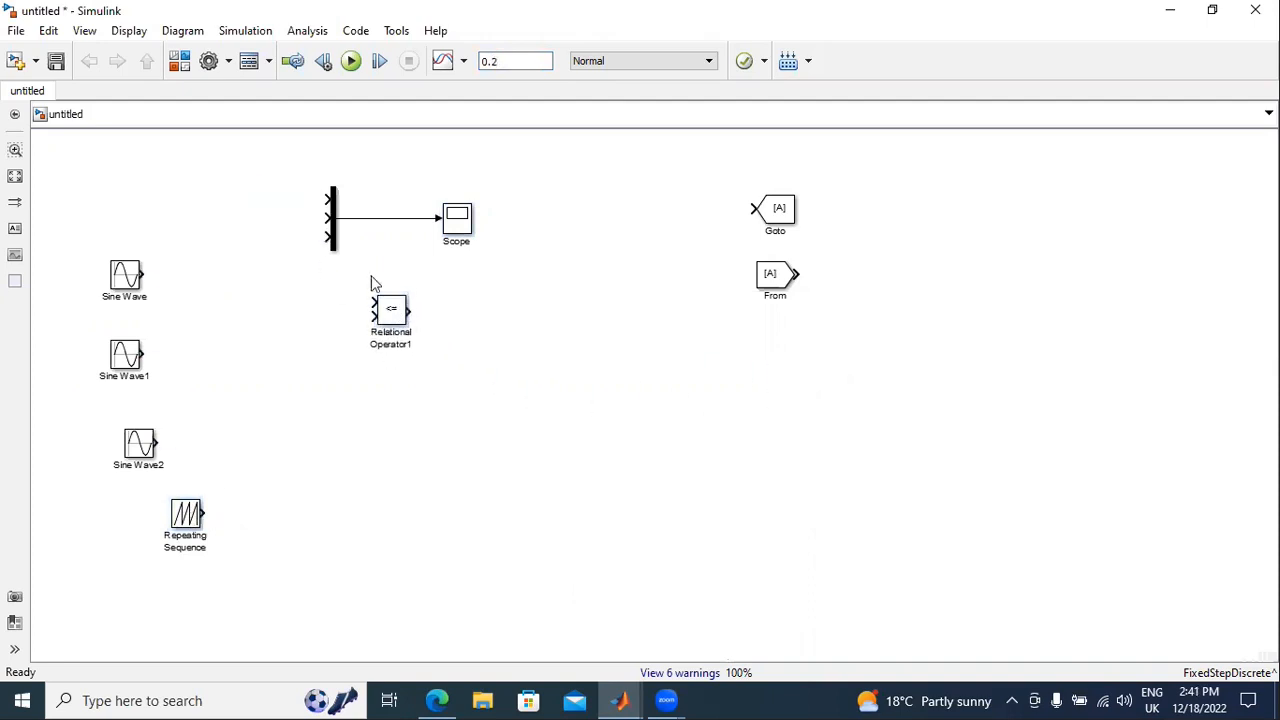
- Place two copies of Relational Operator1 in a column beneath the original
{"action": "key", "text": "ctrl+v"}
{"action": "key", "text": "ctrl+v"}
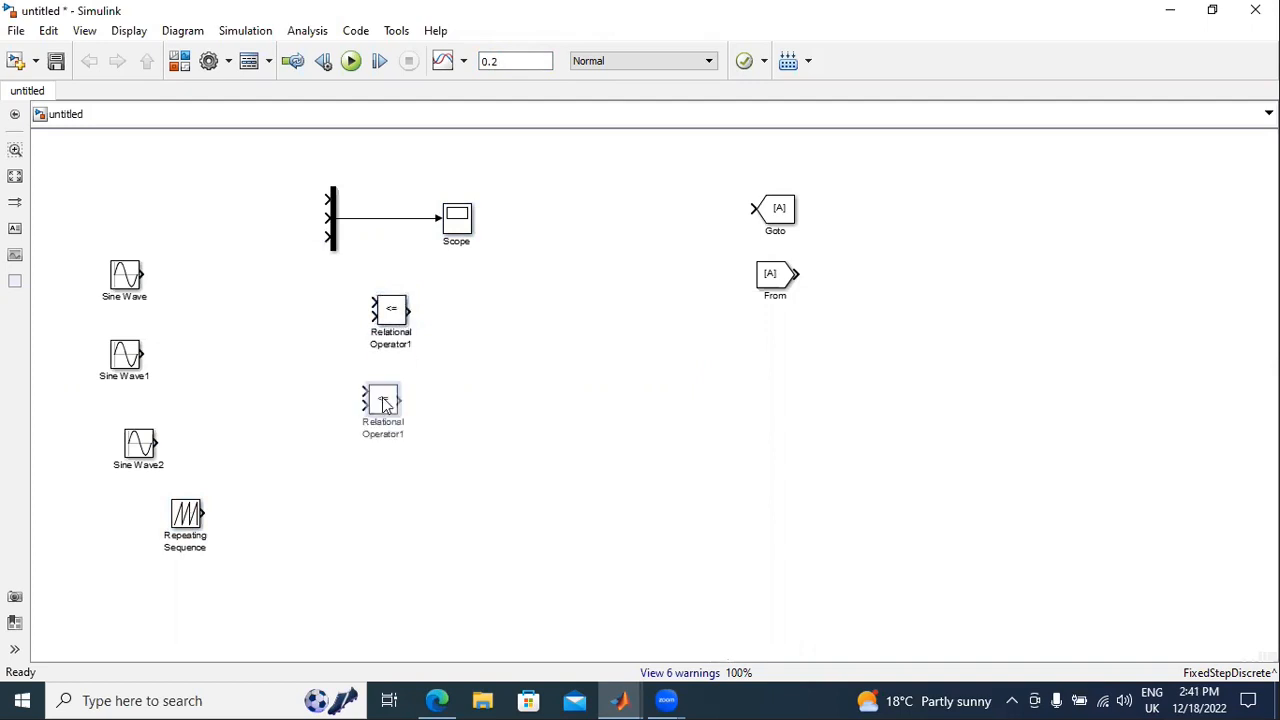
- Set Relational Operator1's relational operator to >=
{"action": "left_click", "coordinate": [391, 315]}
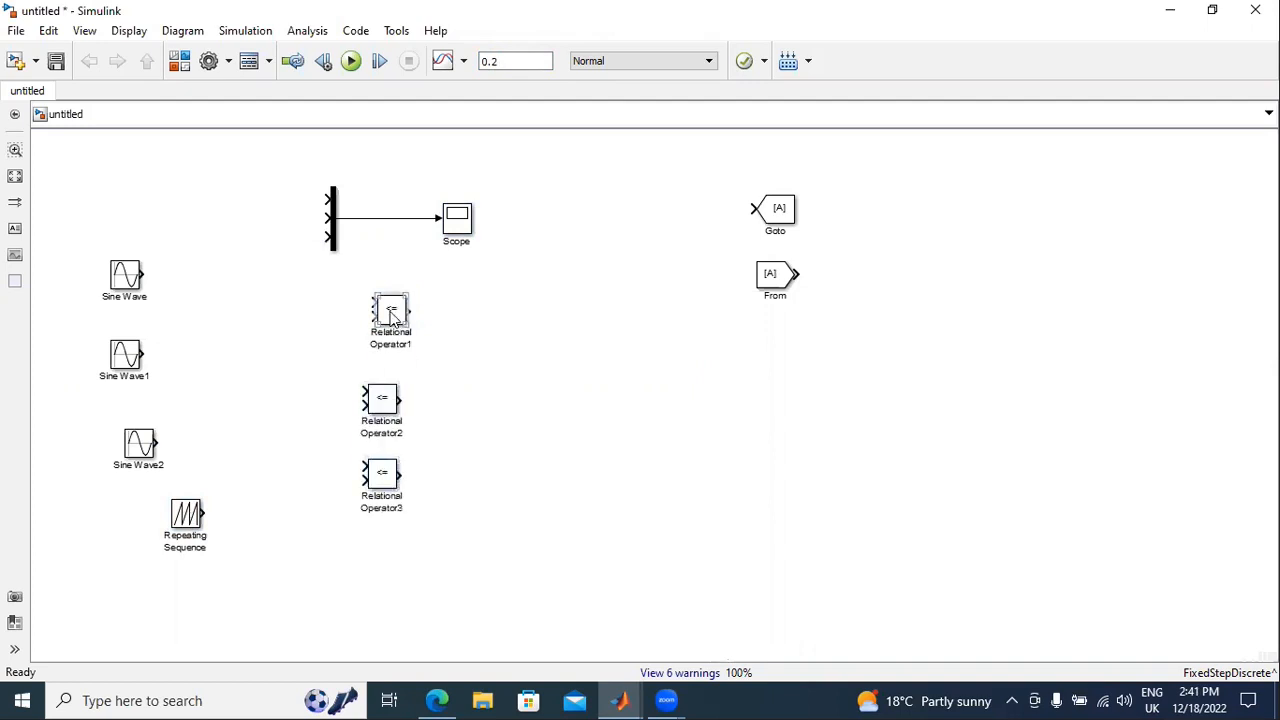
{"action": "left_click", "coordinate": [565, 342]}
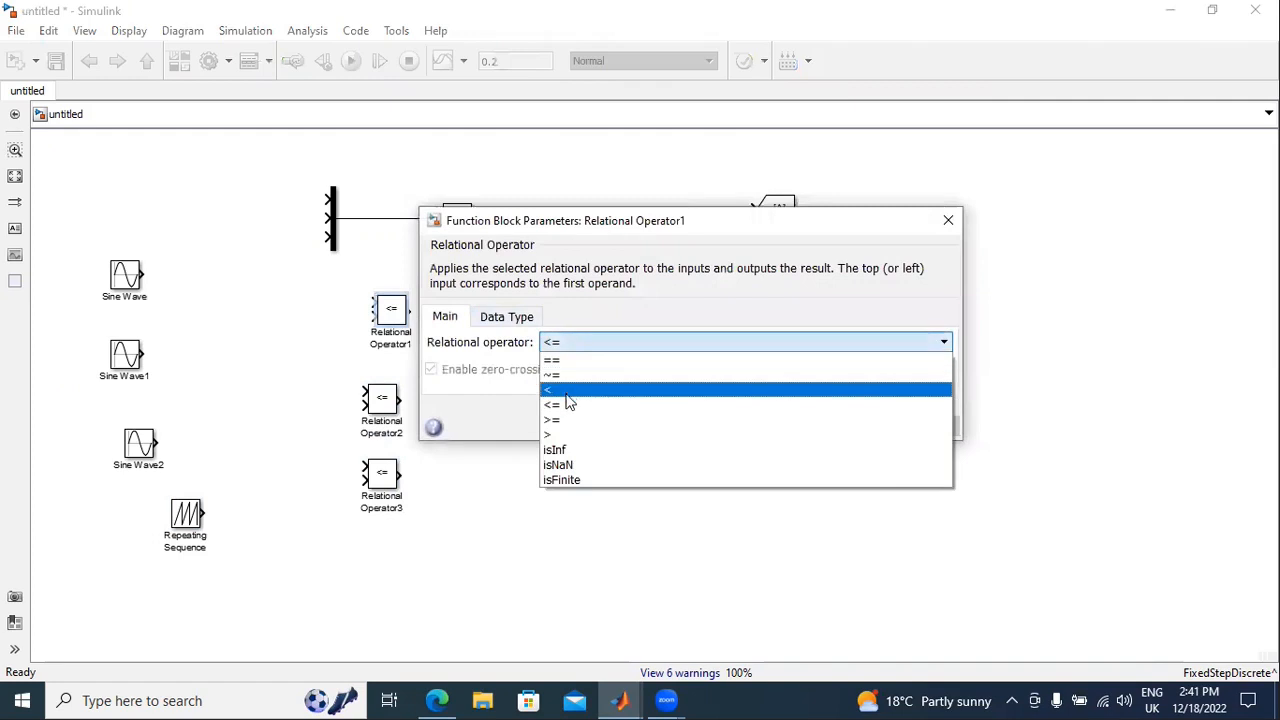
{"action": "left_click", "coordinate": [563, 419]}
{"action": "left_click", "coordinate": [892, 428]}
{"action": "left_click", "coordinate": [697, 426]}
- Set Relational Operator2's relational operator to >= and apply the change
{"action": "double_click", "coordinate": [381, 400]}
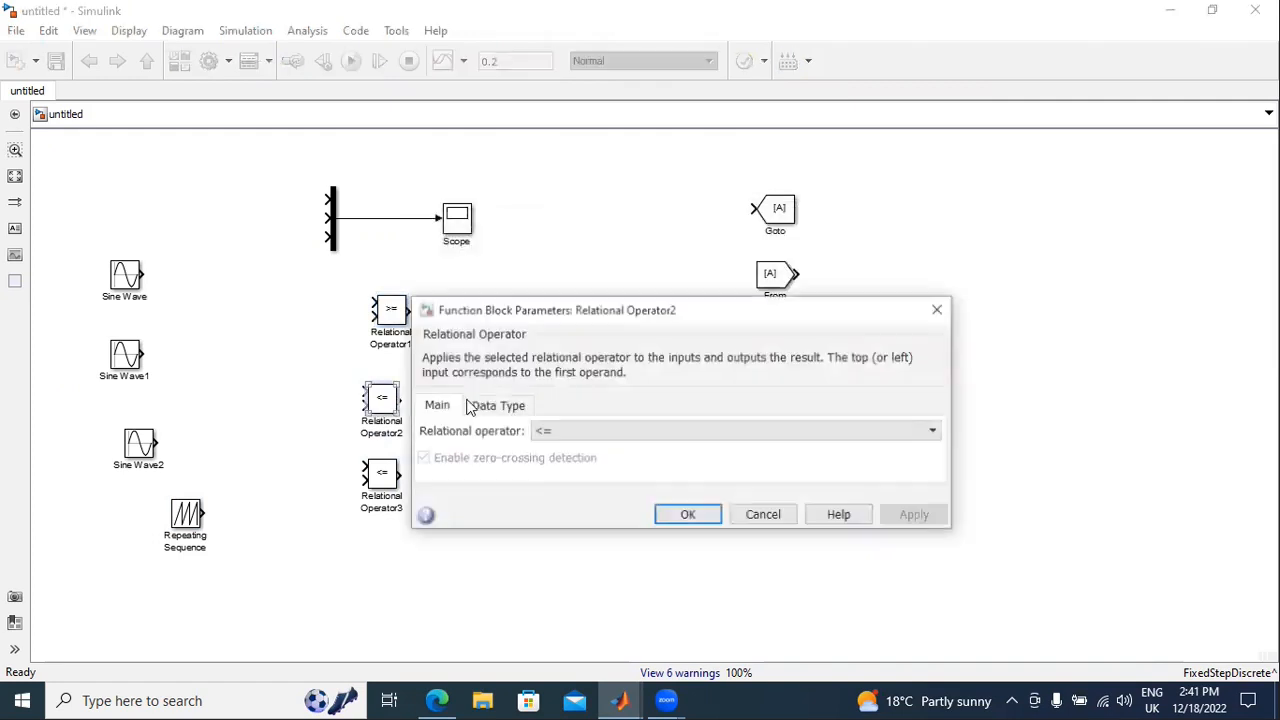
{"action": "left_click", "coordinate": [600, 432]}
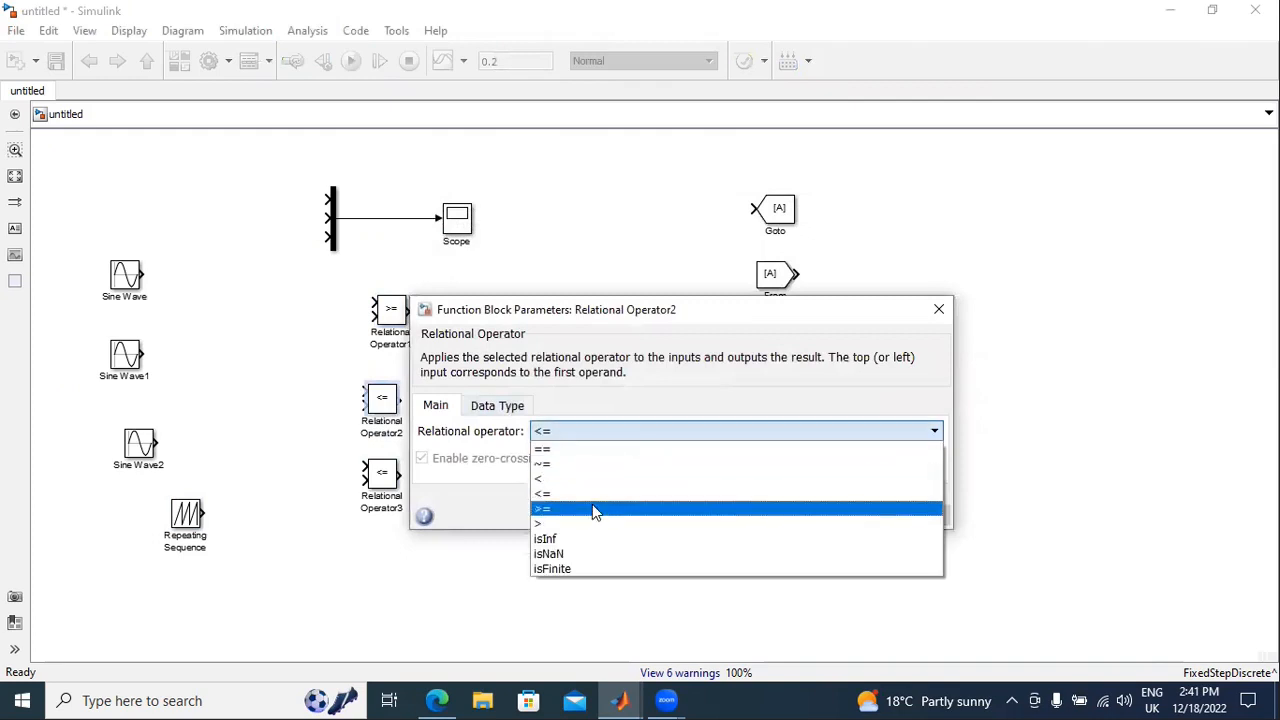
{"action": "left_click", "coordinate": [594, 511]}
{"action": "left_click", "coordinate": [895, 518]}
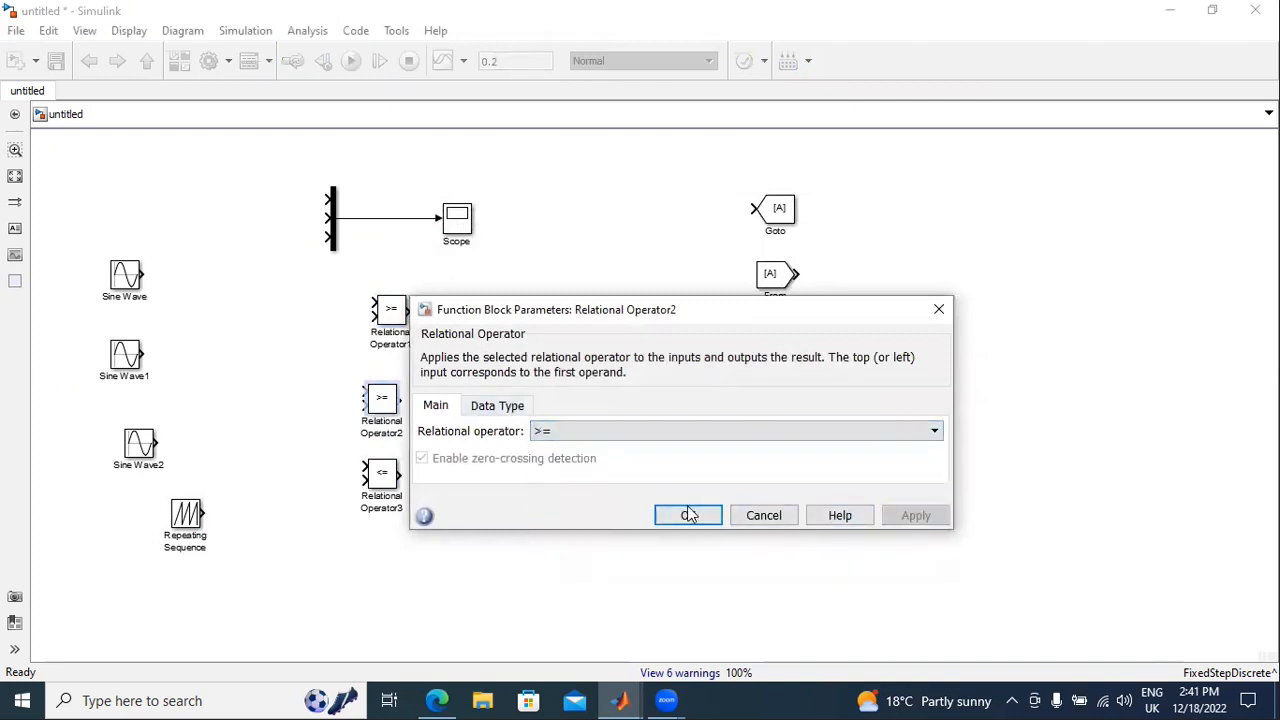
- Close Relational Operator2's parameters and set Relational Operator3's relational operator to >=
{"action": "left_click", "coordinate": [688, 515]}
{"action": "double_click", "coordinate": [381, 476]}
{"action": "left_click", "coordinate": [645, 505]}
{"action": "left_click", "coordinate": [614, 581]}
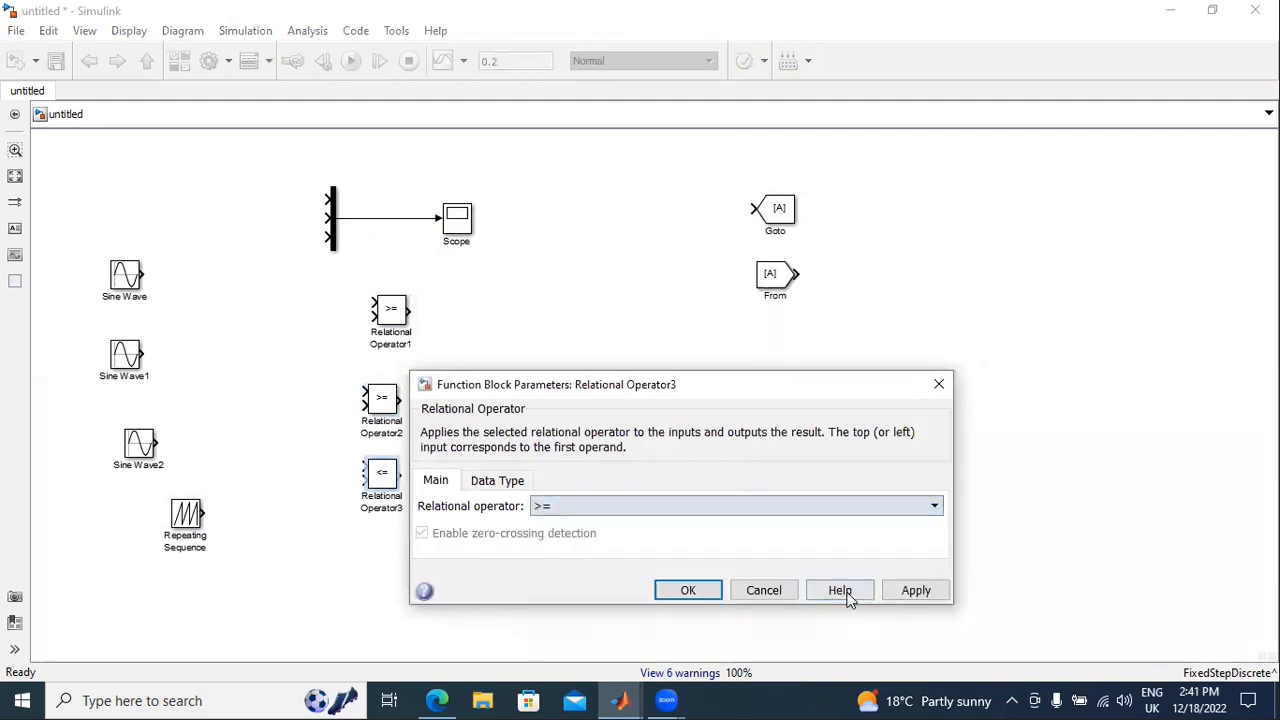
{"action": "left_click", "coordinate": [877, 592]}
{"action": "left_click", "coordinate": [690, 590]}
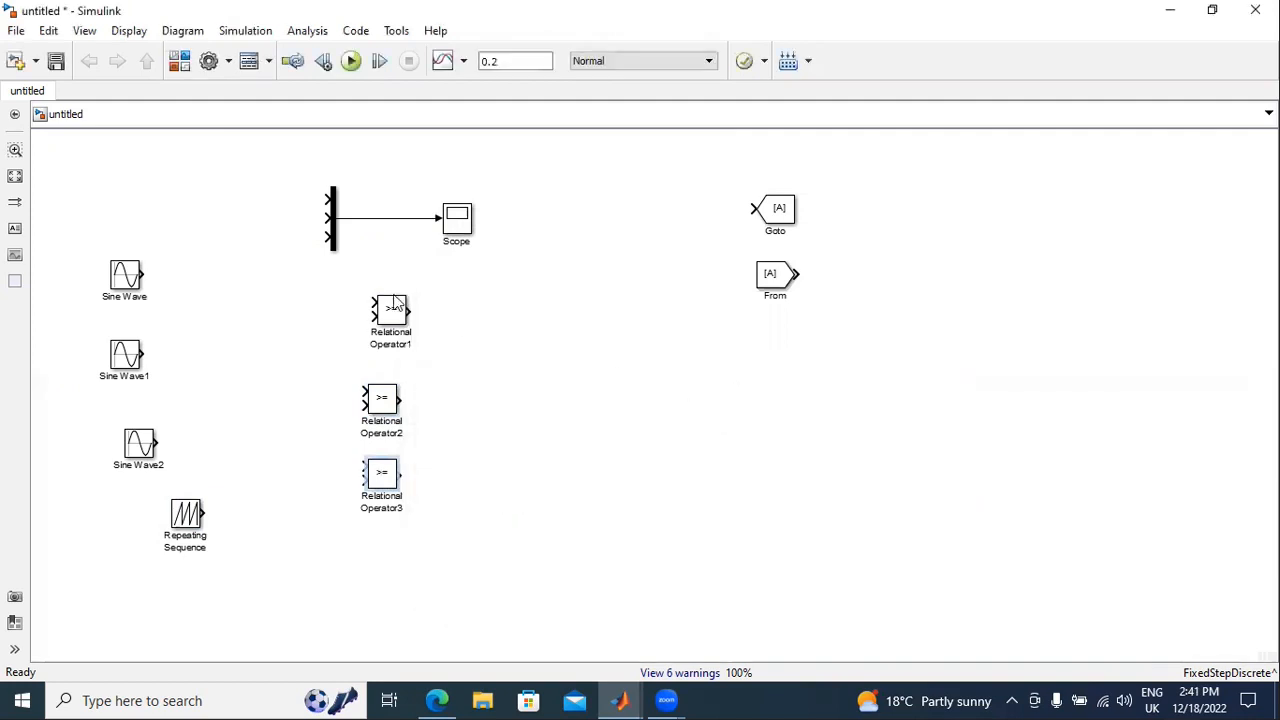
- Move the Mux and the Scope higher to leave room above the relational operators
{"action": "left_click", "coordinate": [338, 220]}
{"action": "left_click_drag", "start_coordinate": [338, 220], "coordinate": [338, 183]}
{"action": "left_click_drag", "start_coordinate": [462, 230], "coordinate": [471, 179]}
- Wire each sine wave to the first input of its own relational operator and Repeating Sequence to all three second inputs
{"action": "left_click_drag", "start_coordinate": [146, 272], "coordinate": [375, 302]}
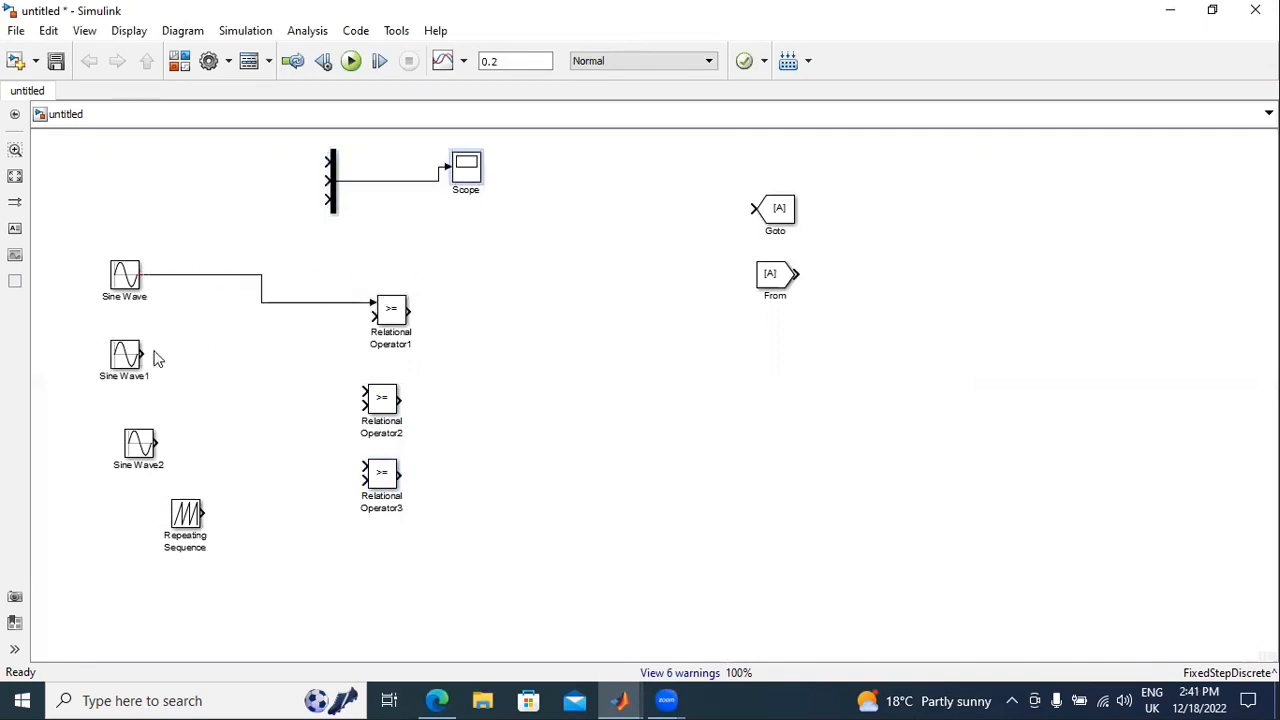
{"action": "left_click_drag", "start_coordinate": [146, 354], "coordinate": [365, 392]}
{"action": "left_click_drag", "start_coordinate": [157, 443], "coordinate": [366, 467]}
{"action": "left_click_drag", "start_coordinate": [207, 515], "coordinate": [362, 484]}
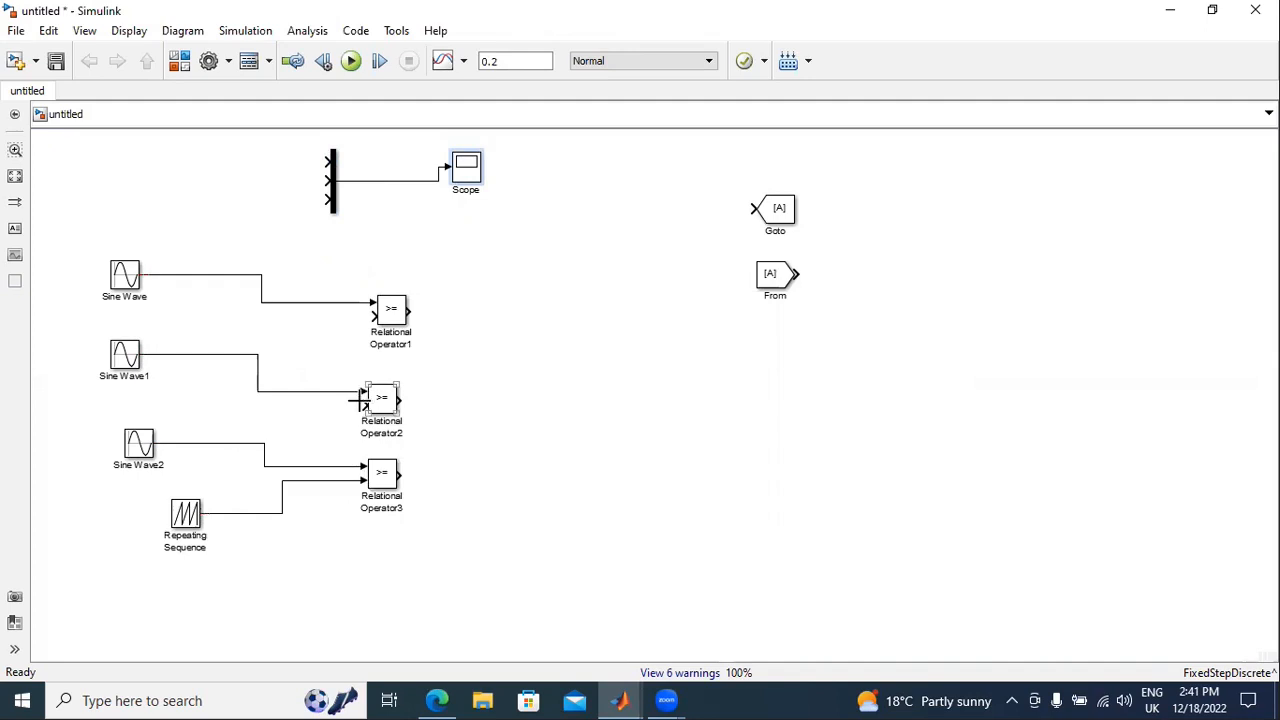
{"action": "left_click_drag", "start_coordinate": [360, 403], "coordinate": [282, 480]}
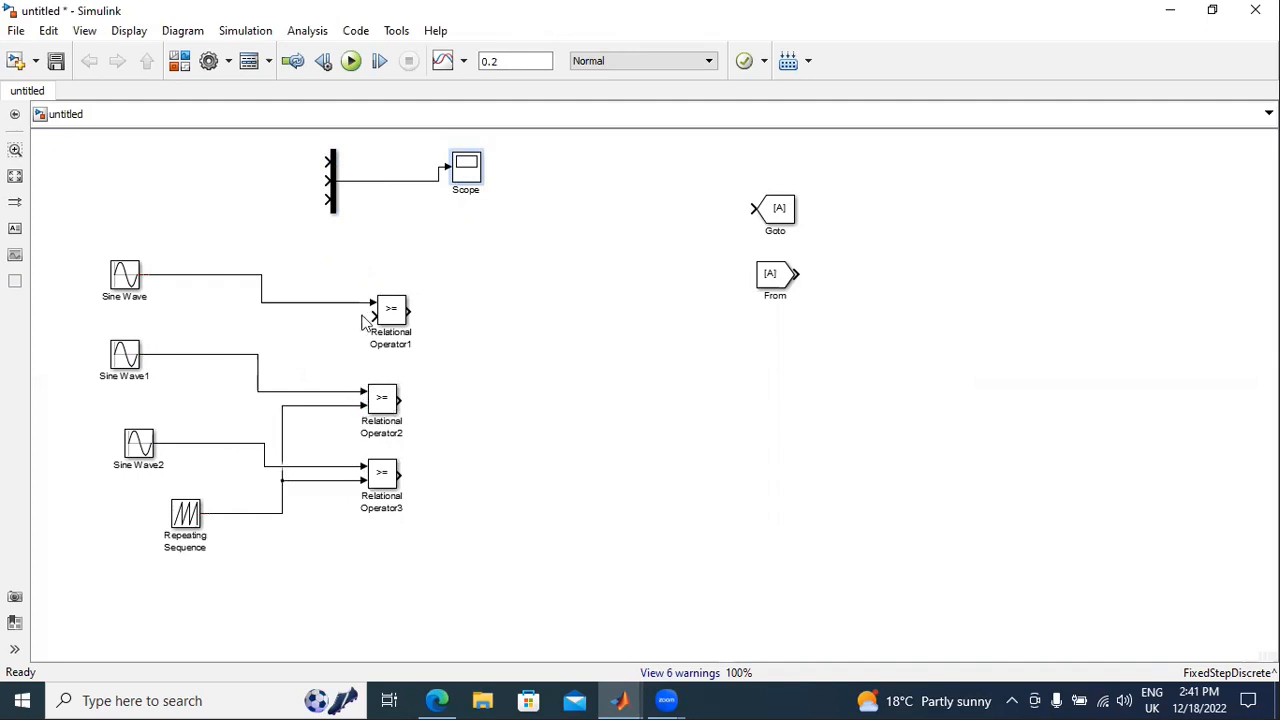
{"action": "left_click_drag", "start_coordinate": [370, 316], "coordinate": [280, 405]}
- Connect the Goto block to Relational Operator1's output and copies of it to the outputs of Relational Operator2 and Relational Operator3
{"action": "left_click_drag", "start_coordinate": [780, 218], "coordinate": [595, 325]}
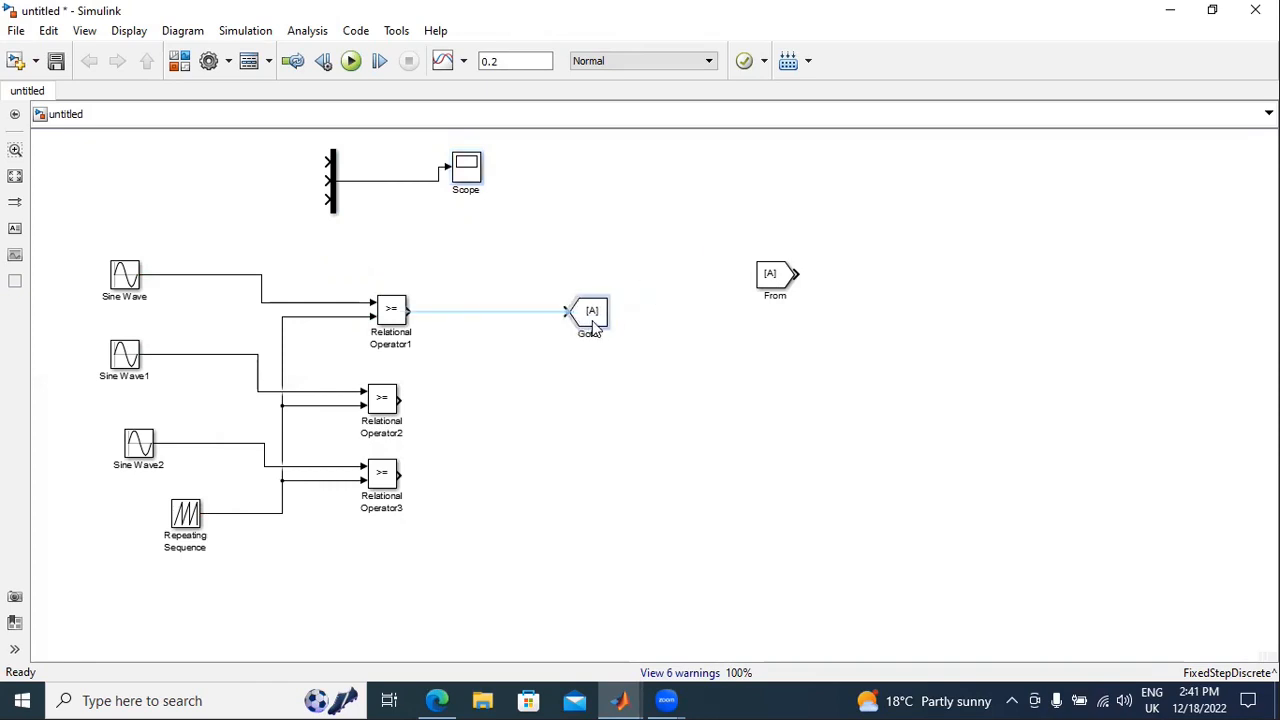
{"action": "left_click", "coordinate": [456, 312]}
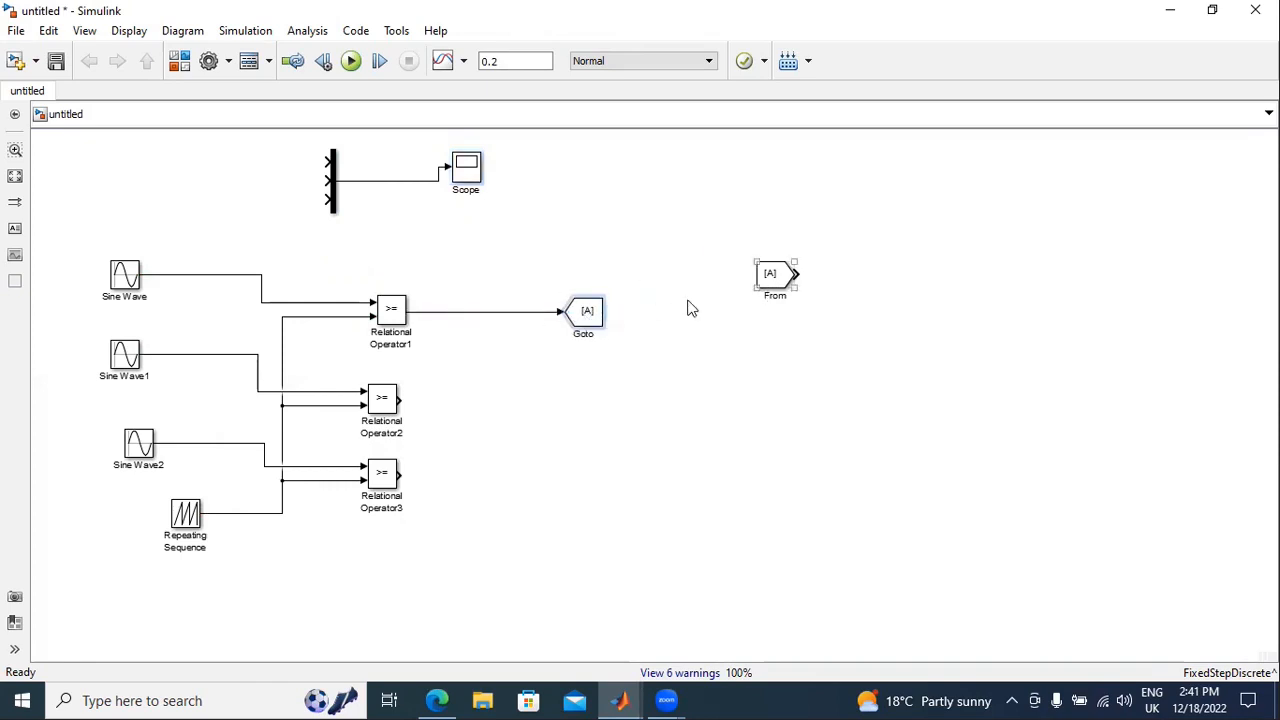
{"action": "left_click_drag", "start_coordinate": [587, 312], "coordinate": [587, 412]}
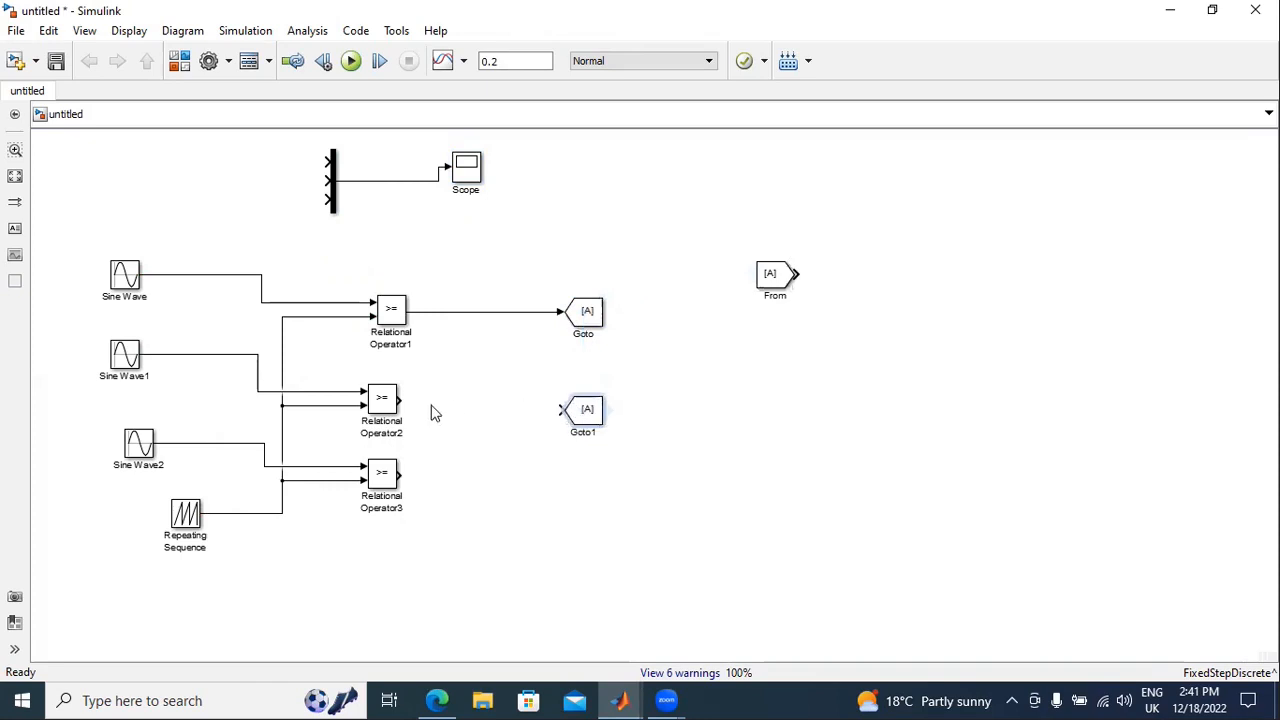
{"action": "mouse_move", "coordinate": [400, 400]}
{"action": "left_mouse_down"}
{"action": "mouse_move", "coordinate": [587, 401]}
{"action": "mouse_move", "coordinate": [576, 485]}
{"action": "left_mouse_up"}
{"action": "left_click", "coordinate": [724, 383]}
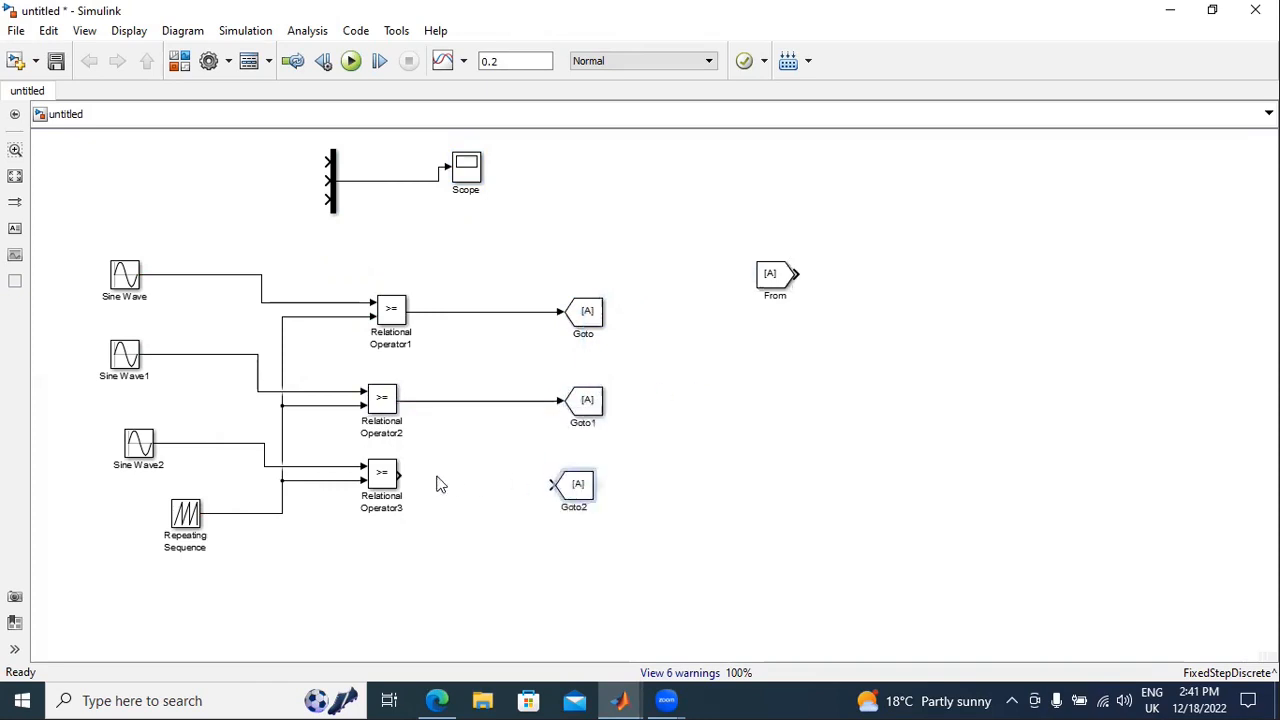
{"action": "mouse_move", "coordinate": [398, 475]}
{"action": "left_mouse_down"}
{"action": "mouse_move", "coordinate": [577, 490]}
{"action": "mouse_move", "coordinate": [597, 478]}
{"action": "left_mouse_up"}
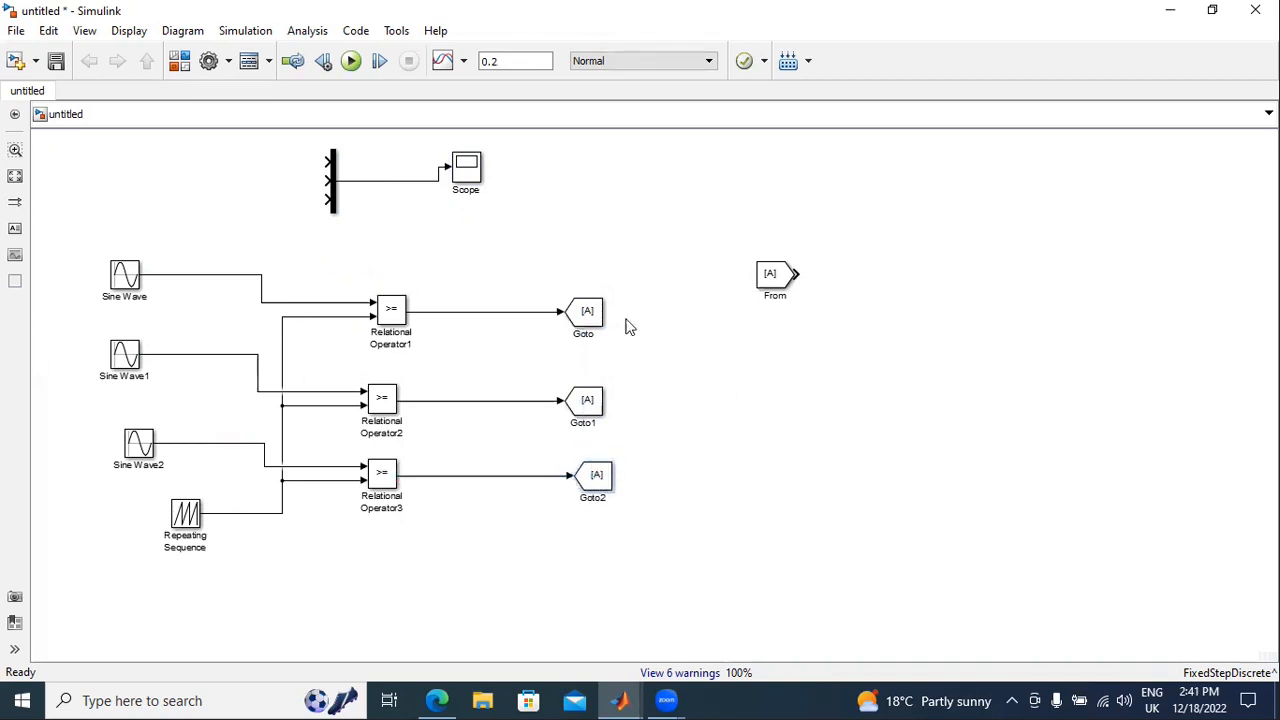
- Add a Logical Operator block from the Logic and Bit Operations library to the model, beside the Goto blocks
{"action": "left_click", "coordinate": [179, 61]}
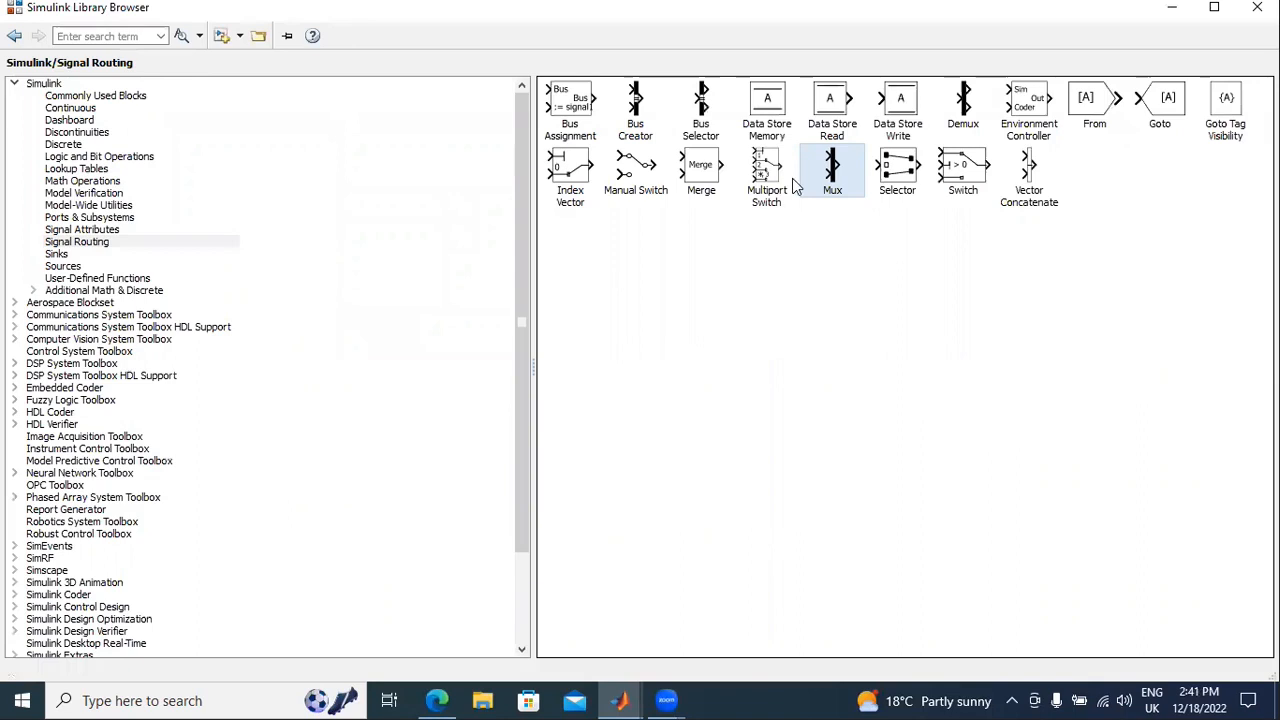
{"action": "left_click", "coordinate": [86, 195]}
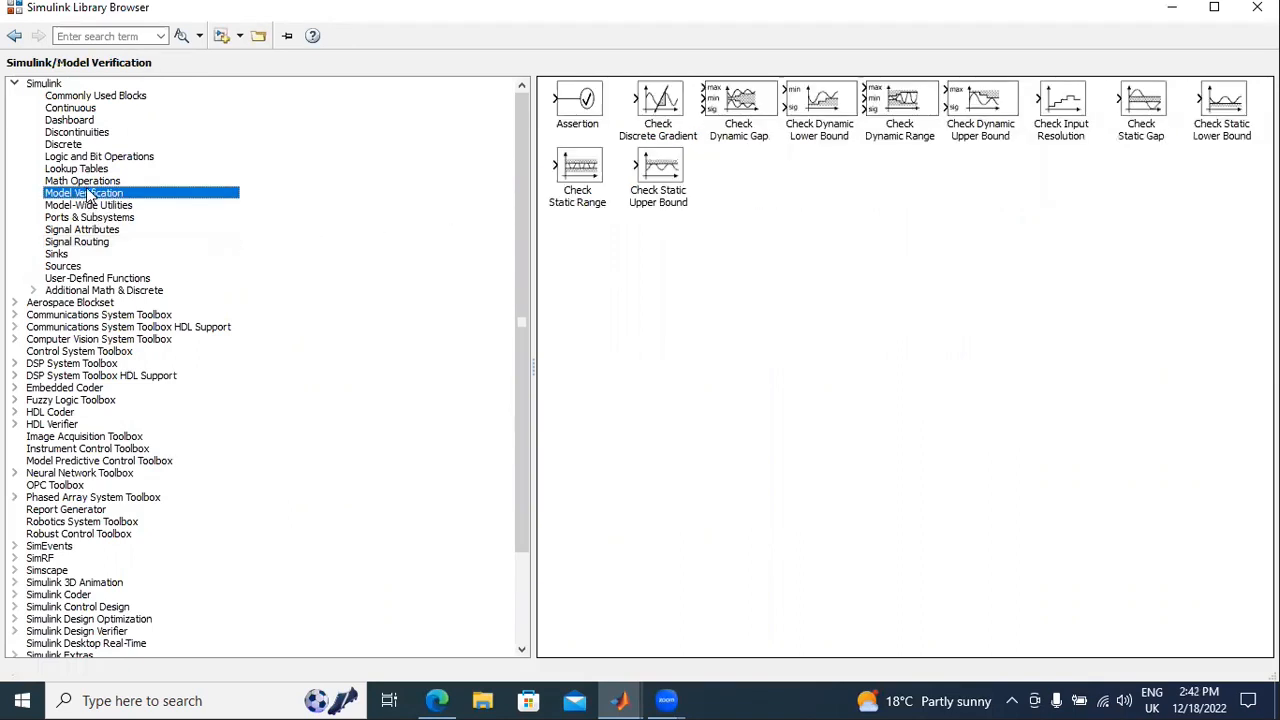
{"action": "left_click", "coordinate": [90, 183]}
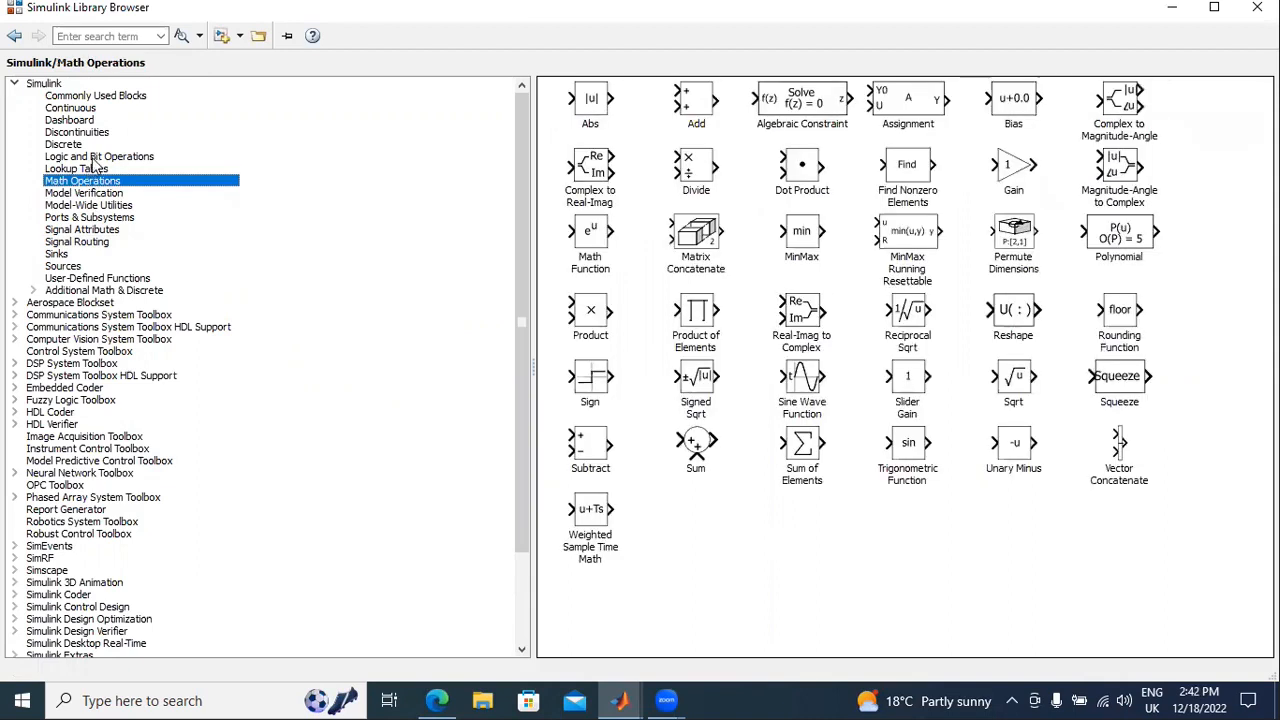
{"action": "left_click", "coordinate": [92, 157]}
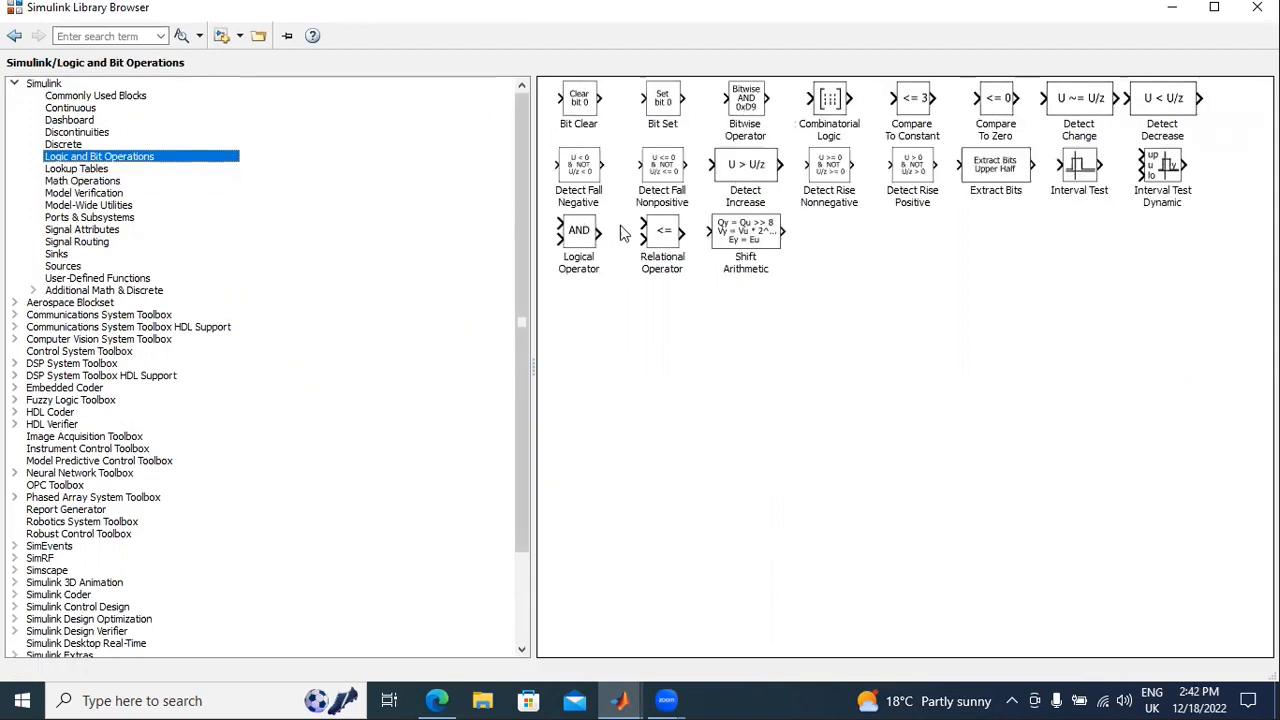
{"action": "right_click", "coordinate": [594, 230]}
{"action": "left_click", "coordinate": [642, 240]}
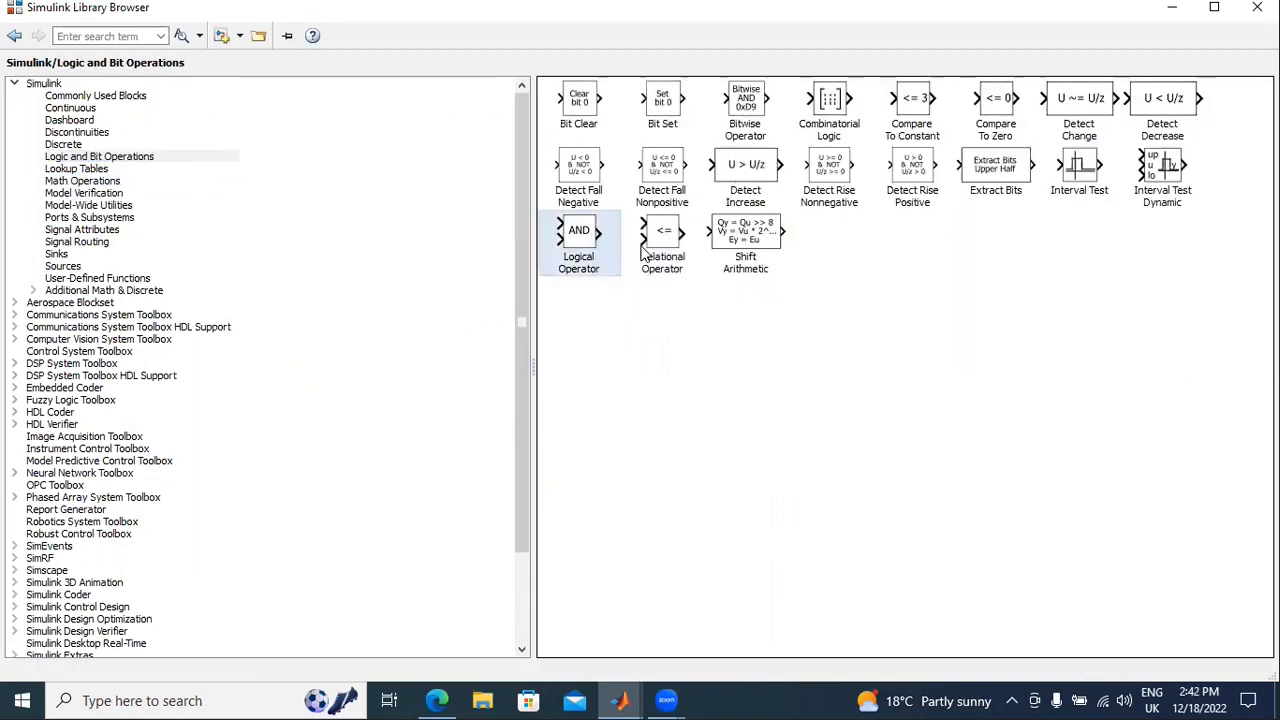
{"action": "mouse_move", "coordinate": [622, 700]}
{"action": "left_click", "coordinate": [625, 612]}
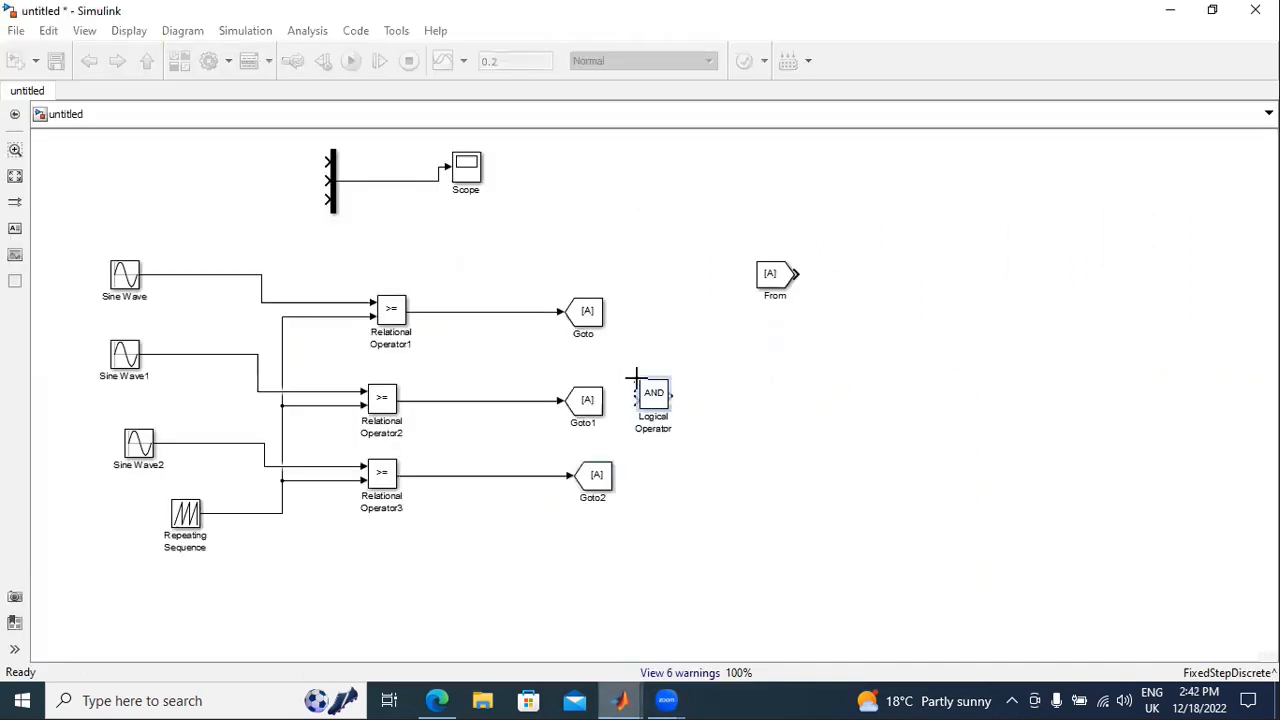
- Set the Logical Operator block's operator to NOT
{"action": "double_click", "coordinate": [652, 402]}
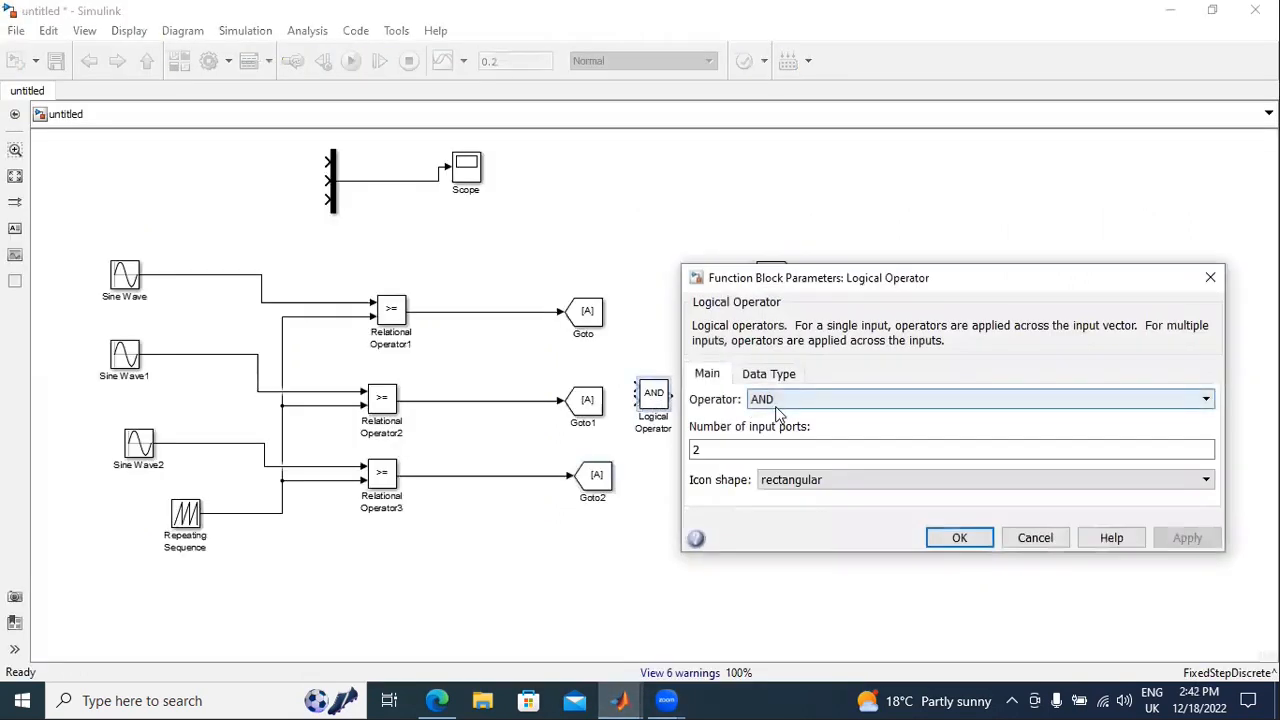
{"action": "left_click", "coordinate": [775, 402]}
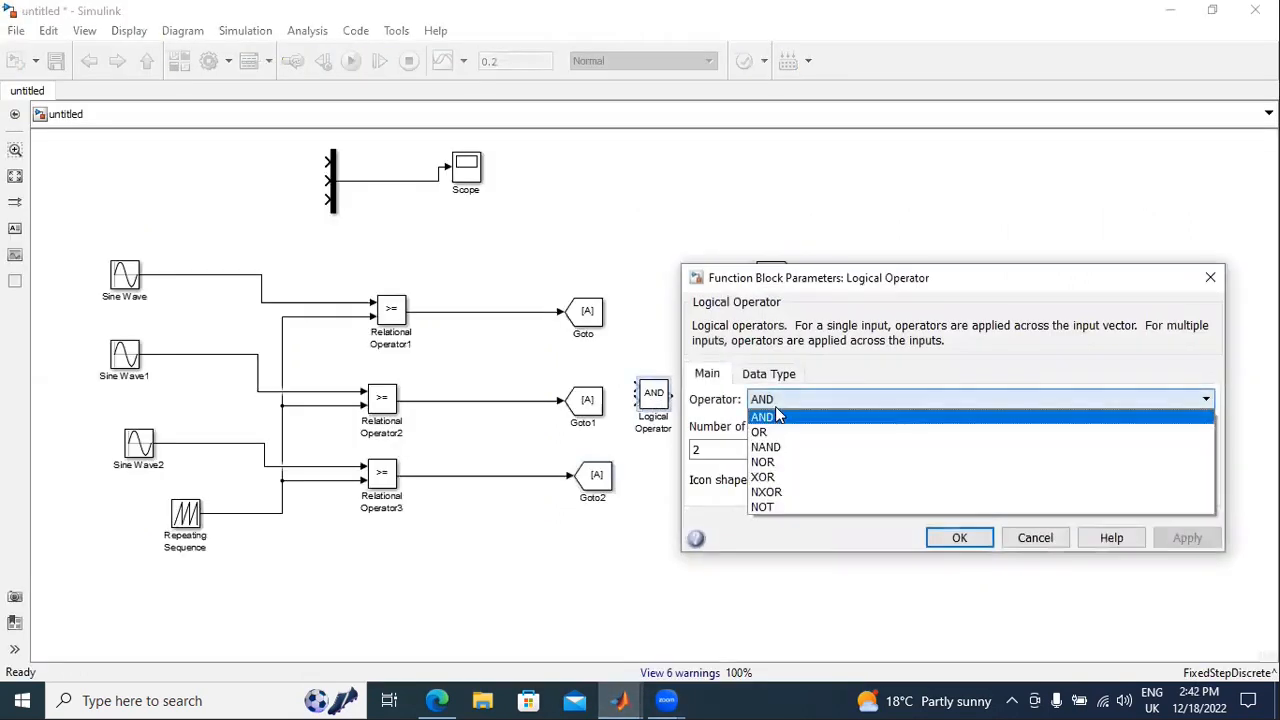
{"action": "left_click", "coordinate": [776, 506]}
{"action": "left_click", "coordinate": [1163, 541]}
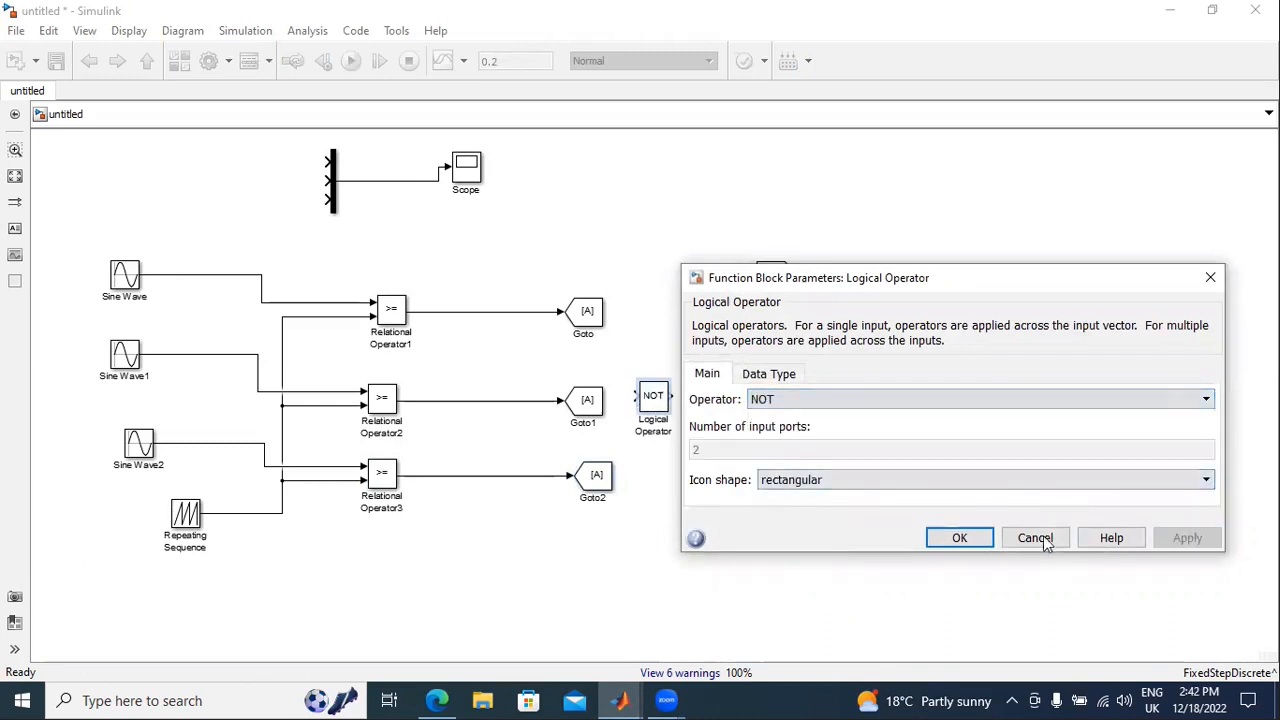
{"action": "left_click", "coordinate": [960, 537]}
- Branch each relational operator's output through its own NOT block into an additional Goto block, copying the blocks as needed
{"action": "left_click_drag", "start_coordinate": [661, 398], "coordinate": [479, 312]}
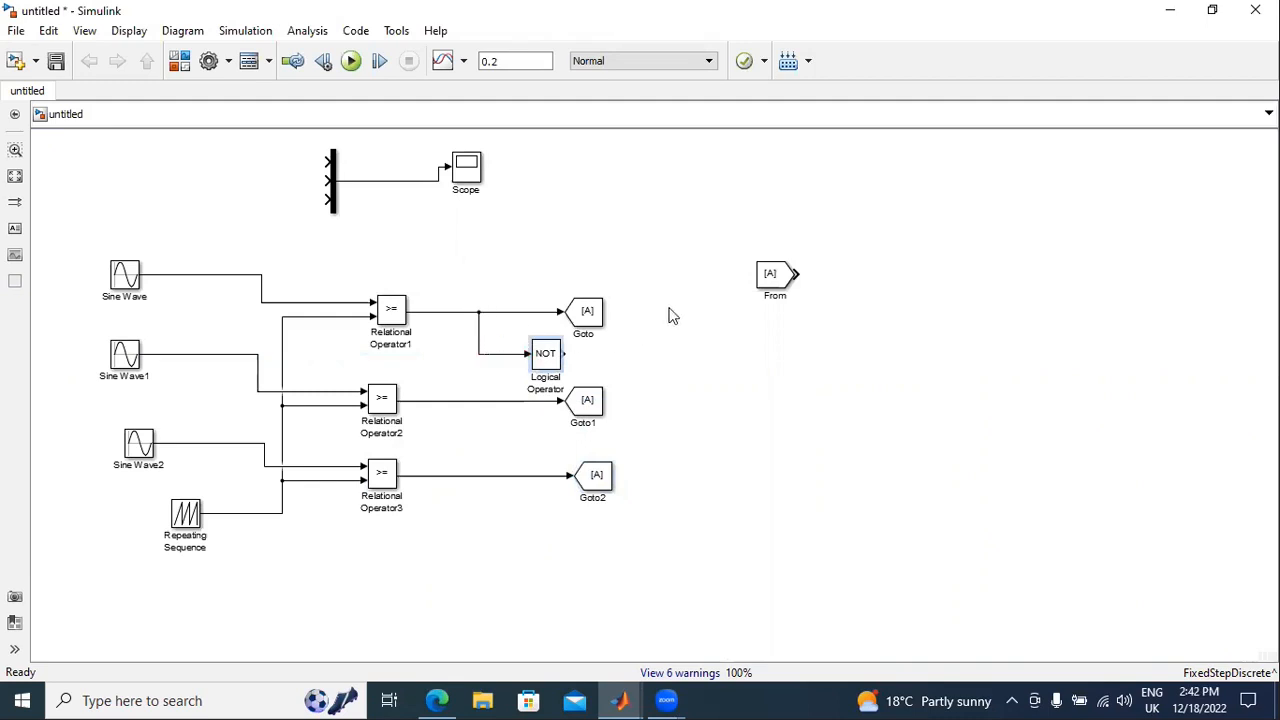
{"action": "left_click_drag", "start_coordinate": [588, 312], "coordinate": [625, 312]}
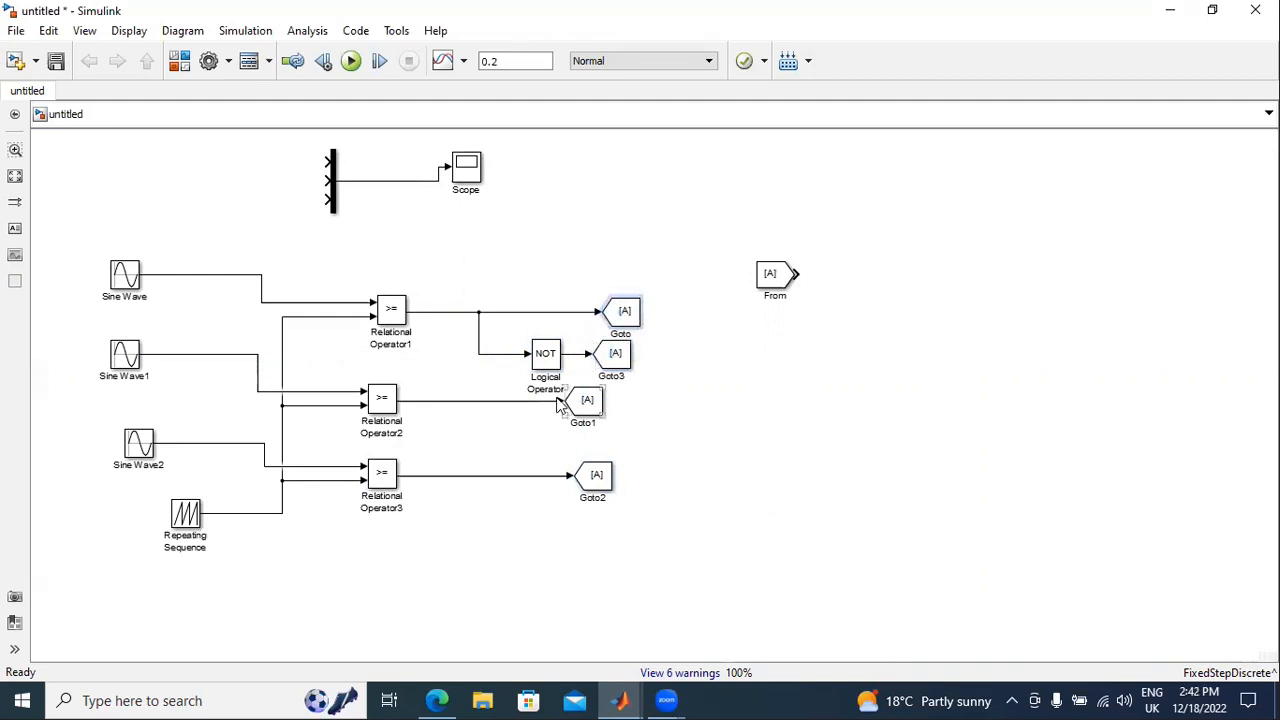
{"action": "mouse_move", "coordinate": [532, 356]}
{"action": "left_mouse_down"}
{"action": "mouse_move", "coordinate": [515, 452]}
{"action": "mouse_move", "coordinate": [494, 394]}
{"action": "mouse_move", "coordinate": [523, 449]}
{"action": "mouse_move", "coordinate": [489, 402]}
{"action": "left_mouse_up"}
{"action": "left_click_drag", "start_coordinate": [587, 401], "coordinate": [657, 444]}
{"action": "left_click_drag", "start_coordinate": [555, 452], "coordinate": [632, 442]}
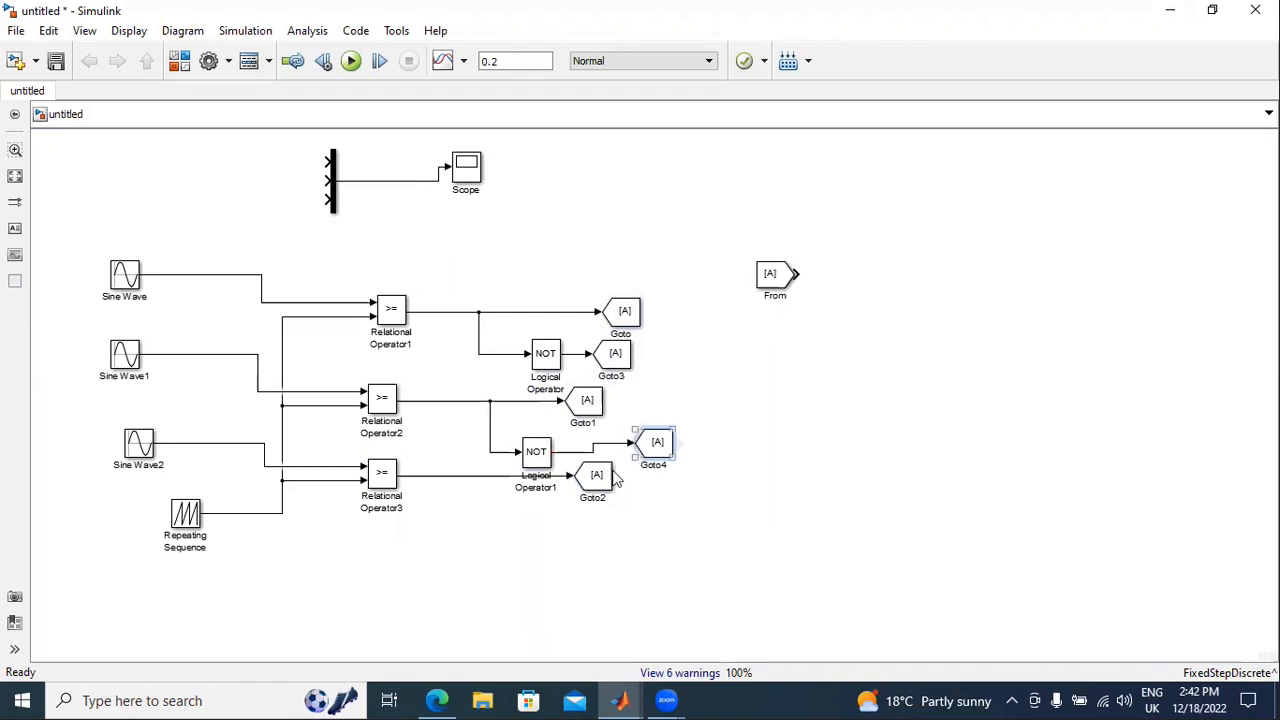
{"action": "mouse_move", "coordinate": [541, 455]}
{"action": "left_mouse_down"}
{"action": "mouse_move", "coordinate": [541, 539]}
{"action": "mouse_move", "coordinate": [480, 478]}
{"action": "left_mouse_up"}
{"action": "left_click_drag", "start_coordinate": [655, 444], "coordinate": [659, 533]}
{"action": "left_click_drag", "start_coordinate": [555, 536], "coordinate": [659, 542]}
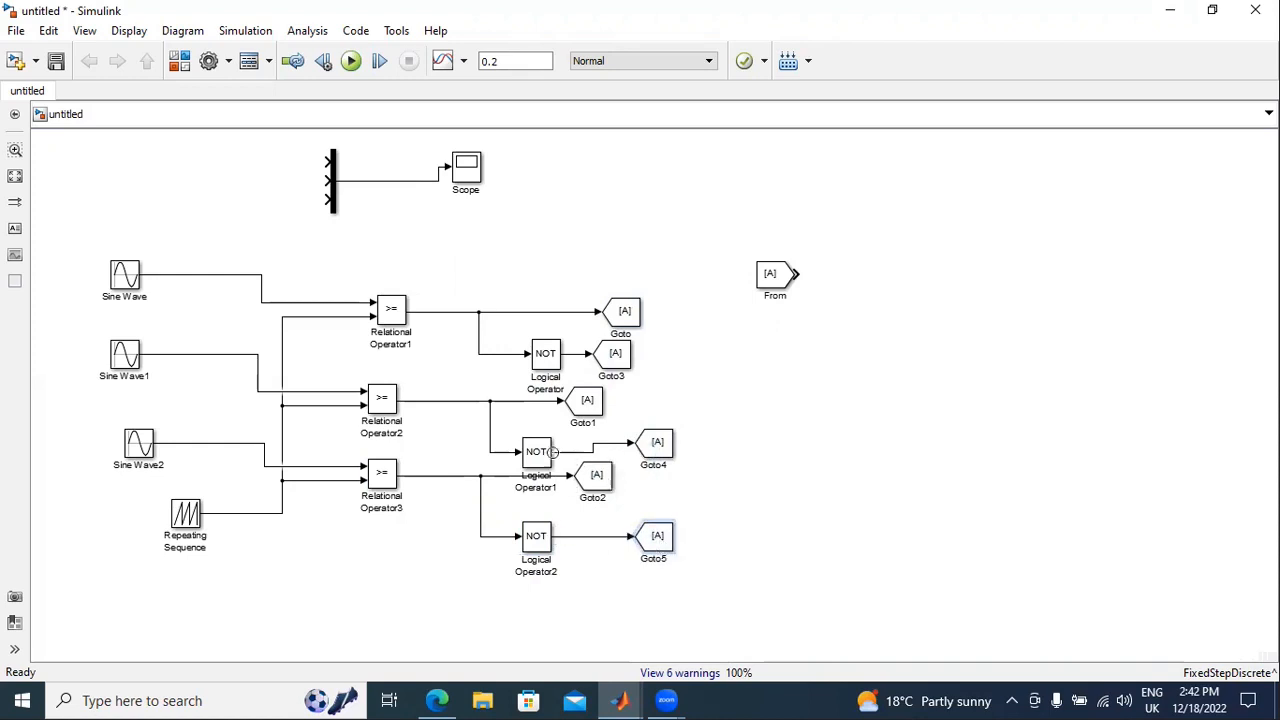
- Align the second NOT block with its Goto4 block, and line up Goto and Goto3 in a column
{"action": "left_click_drag", "start_coordinate": [545, 458], "coordinate": [545, 448]}
{"action": "left_click_drag", "start_coordinate": [649, 448], "coordinate": [597, 449]}
{"action": "left_click_drag", "start_coordinate": [625, 318], "coordinate": [609, 356]}
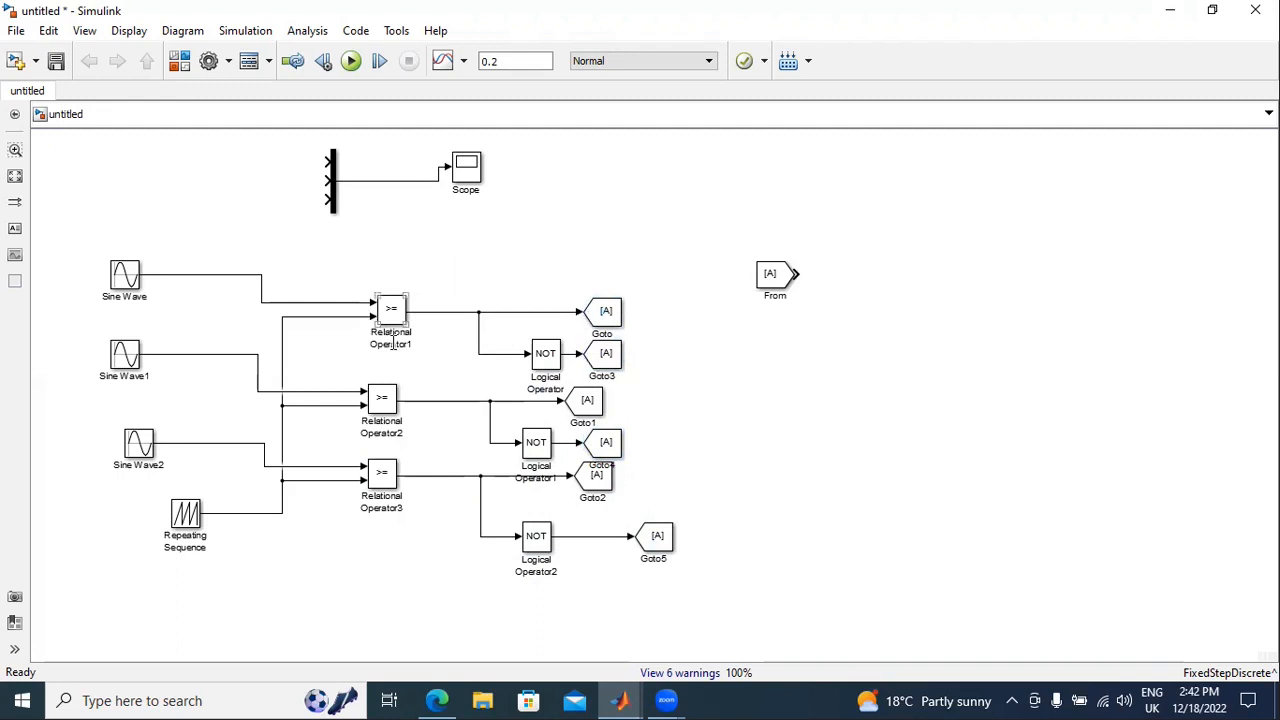
- Clear the Repeating Sequence's time values and enter 1 -1 1 as its output values
{"action": "left_click", "coordinate": [196, 507]}
{"action": "double_click", "coordinate": [190, 517]}
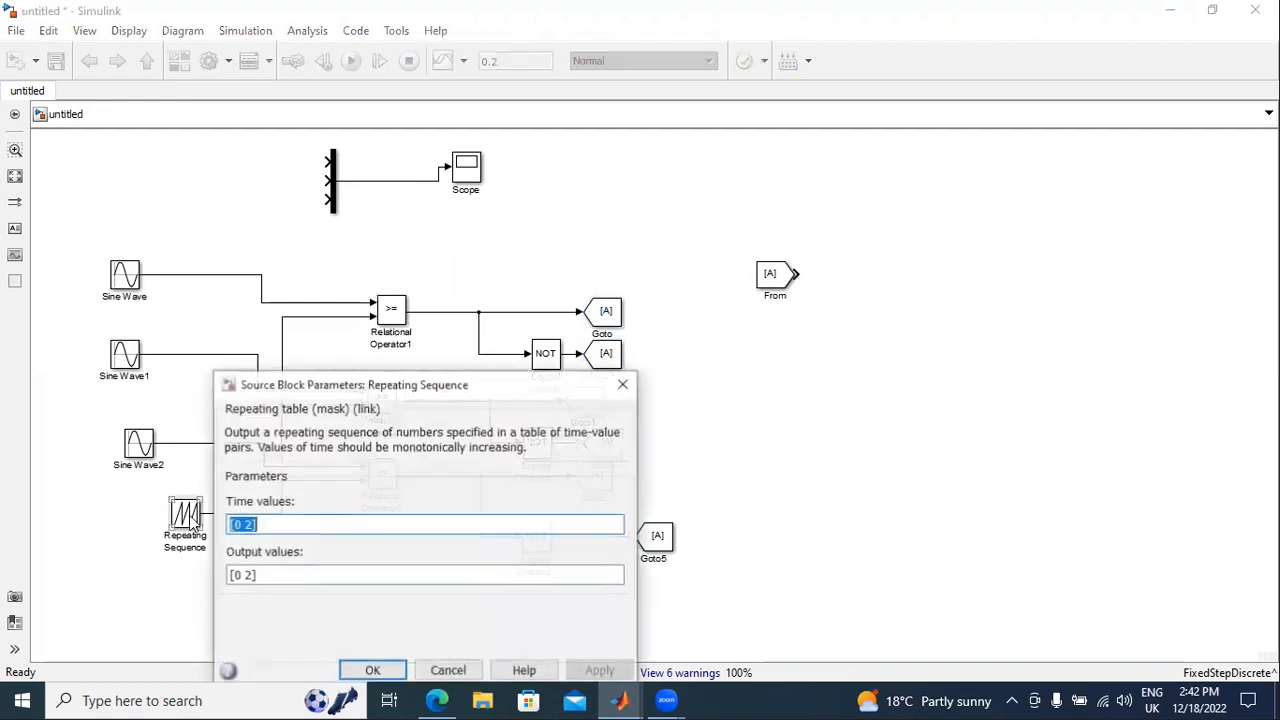
{"action": "left_click_drag", "start_coordinate": [470, 382], "coordinate": [448, 207]}
{"action": "left_click", "coordinate": [229, 350]}
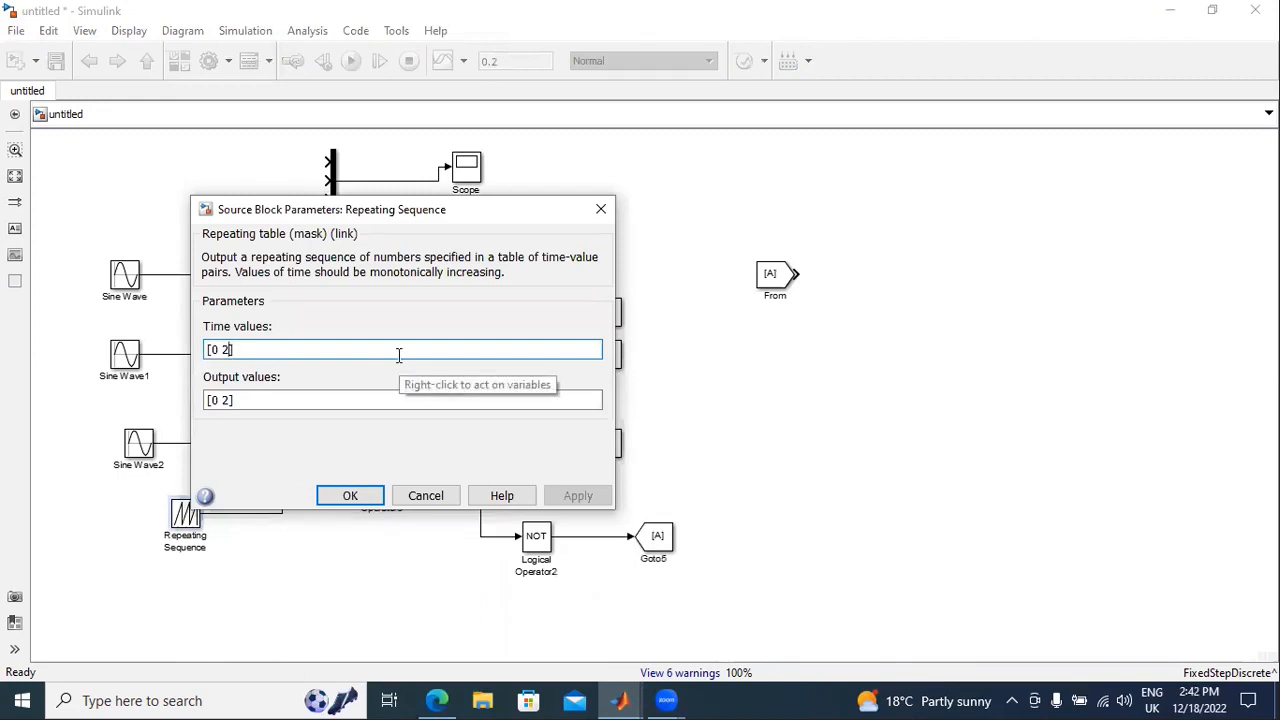
{"action": "key", "text": "BackSpace"}
{"action": "key", "text": "BackSpace"}
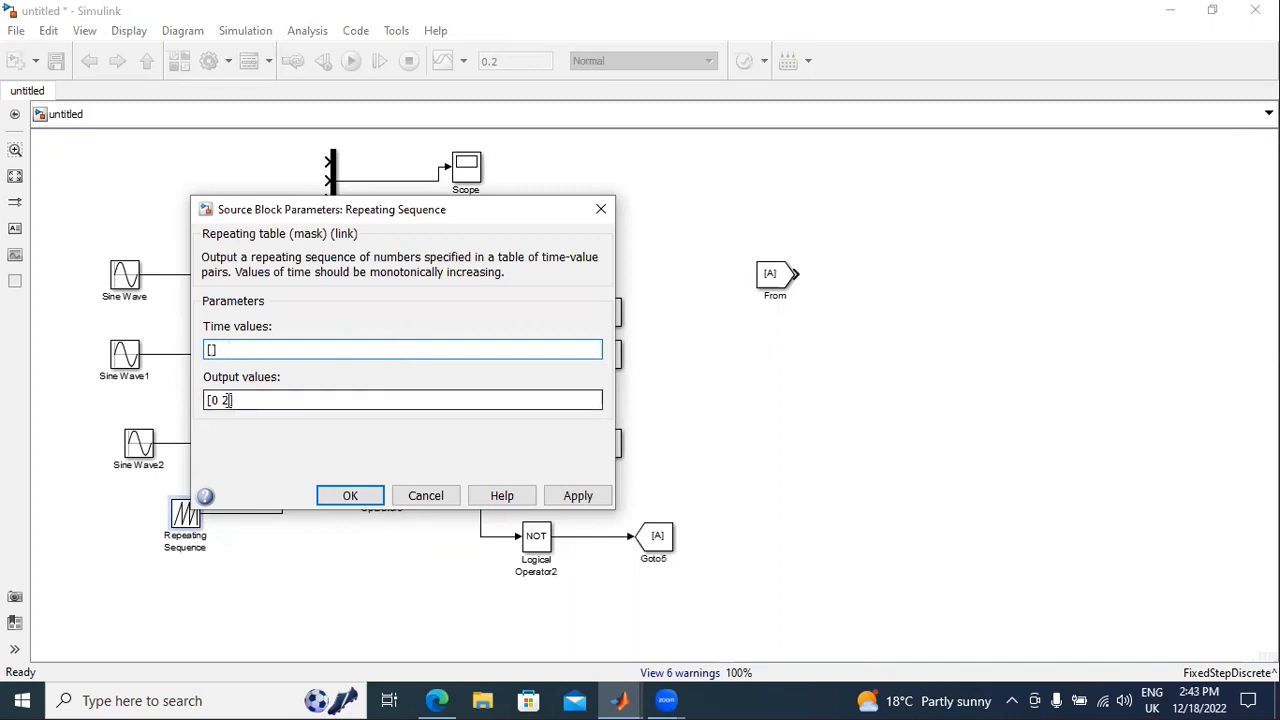
{"action": "key", "text": "BackSpace"}
{"action": "key", "text": "BackSpace"}
{"action": "key", "text": "BackSpace"}
{"action": "type", "text": "1 -1 1"}
- Set the Repeating Sequence's time values to [0 0.5 1]/1000, complete the output vector as [1 -1 1], and apply the parameters
{"action": "double_click", "coordinate": [211, 349]}
{"action": "left_click", "coordinate": [212, 351]}
{"action": "type", "text": "0 0.5 1"}
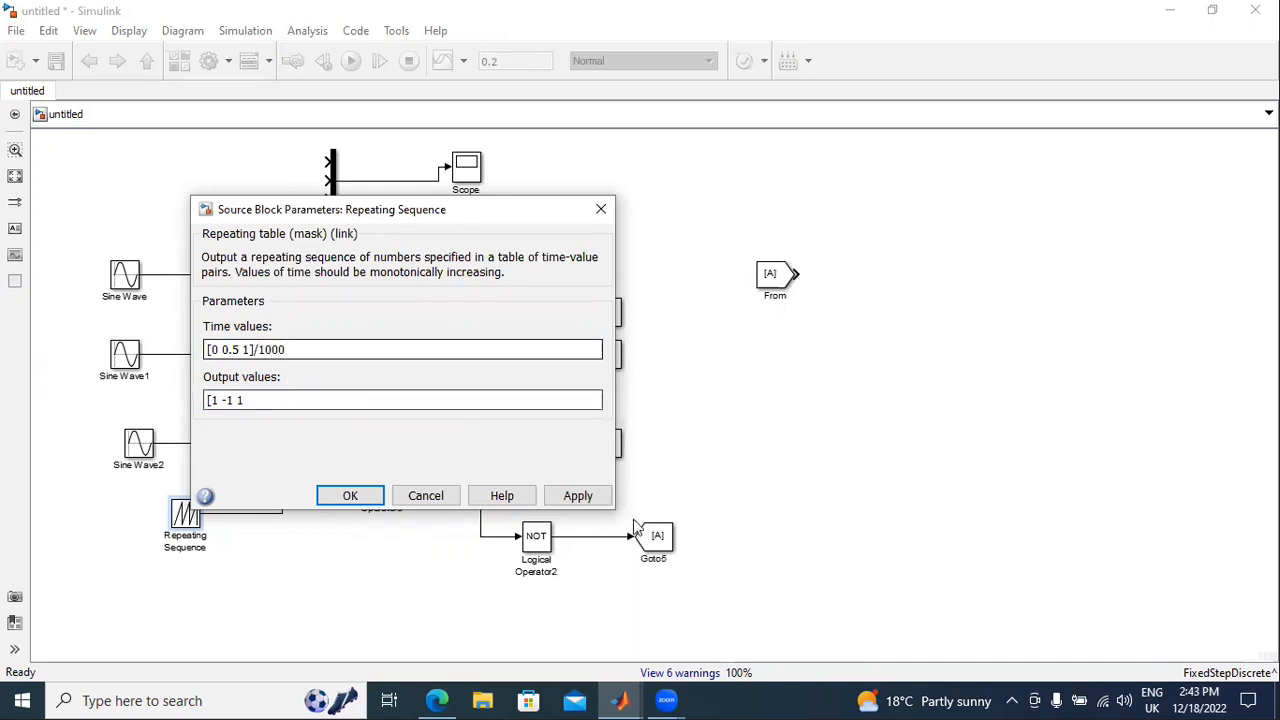
{"action": "left_click", "coordinate": [311, 403]}
{"action": "left_click", "coordinate": [309, 403]}
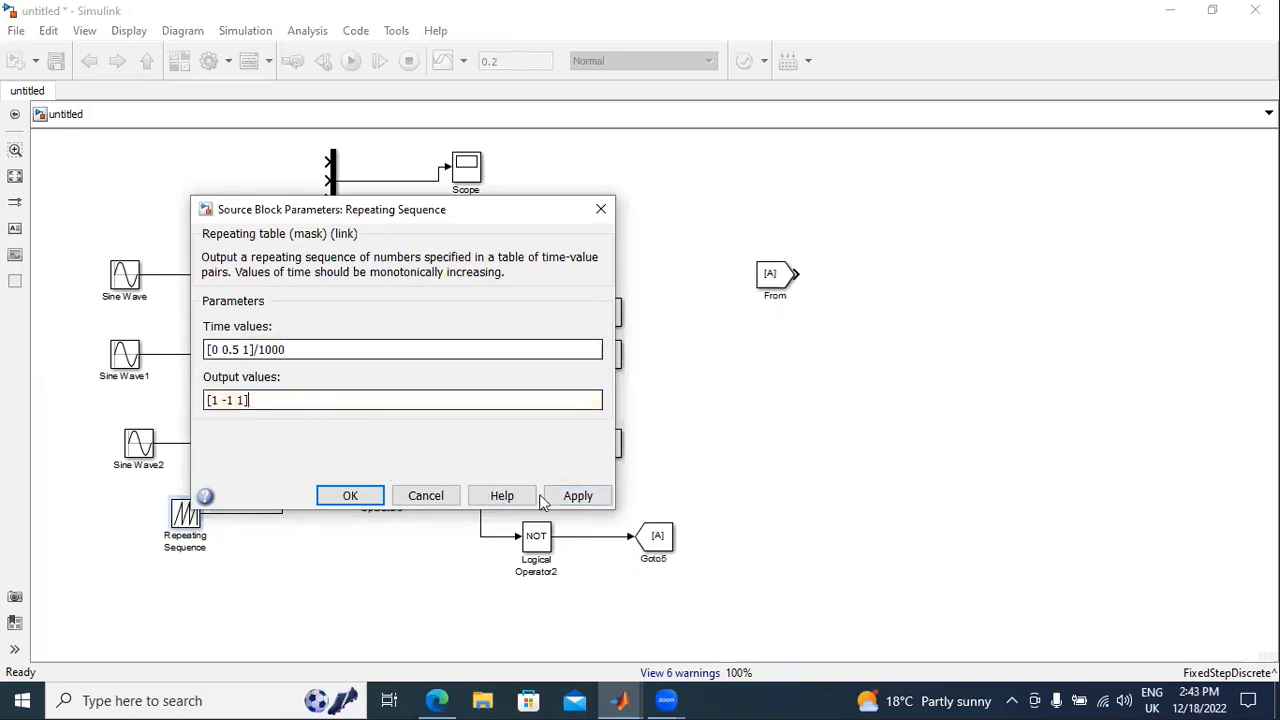
{"action": "left_click", "coordinate": [578, 496]}
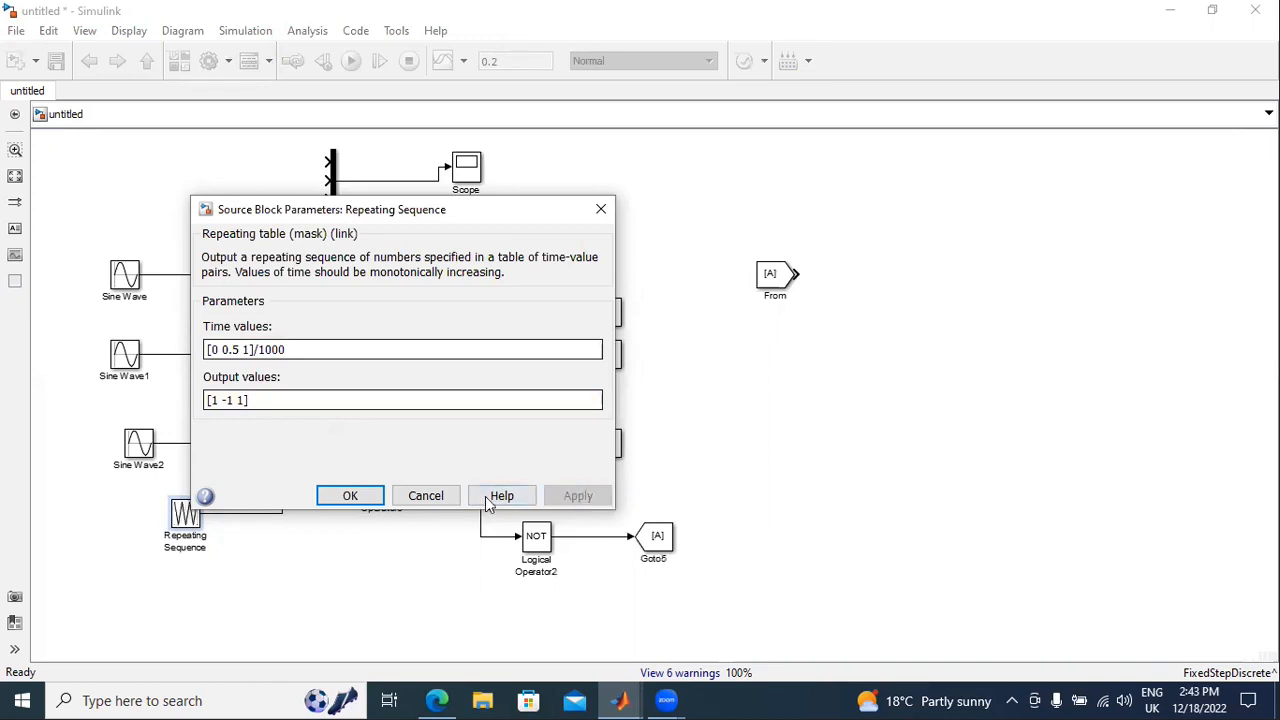
{"action": "left_click", "coordinate": [350, 495]}
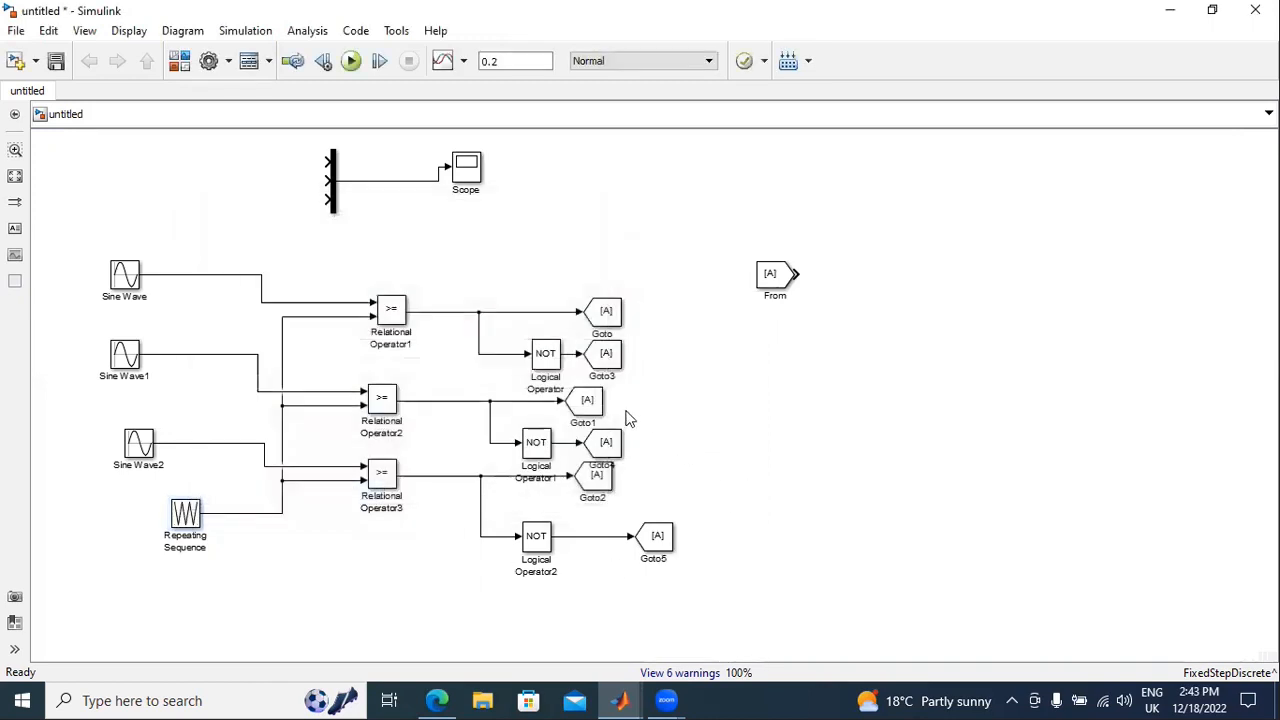
- Set the Mux's number of inputs to 4
{"action": "left_click", "coordinate": [326, 181]}
{"action": "double_click", "coordinate": [334, 181]}
{"action": "type", "text": "4"}
{"action": "left_click", "coordinate": [736, 305]}
{"action": "left_click", "coordinate": [508, 305]}
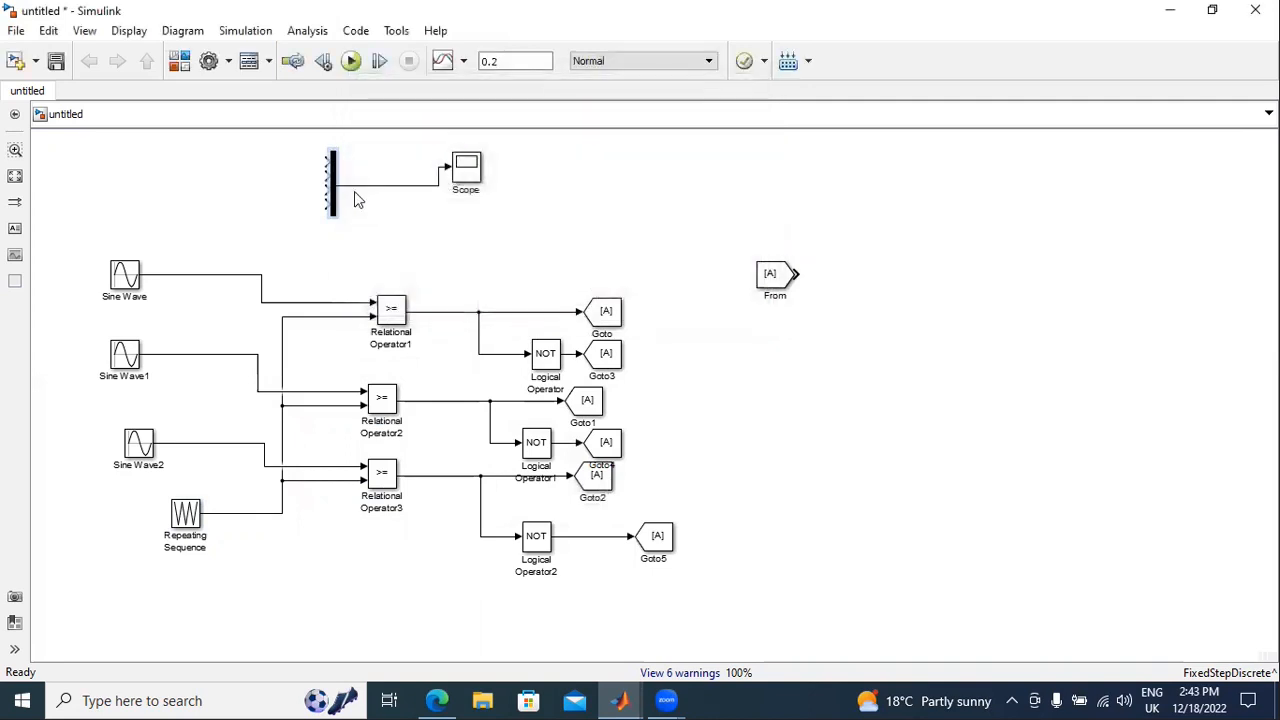
- Branch the three sine wave signals and the Repeating Sequence signal into the four Mux inputs, and run the simulation
{"action": "mouse_move", "coordinate": [328, 162]}
{"action": "left_mouse_down"}
{"action": "mouse_move", "coordinate": [203, 234]}
{"action": "mouse_move", "coordinate": [184, 273]}
{"action": "left_mouse_up"}
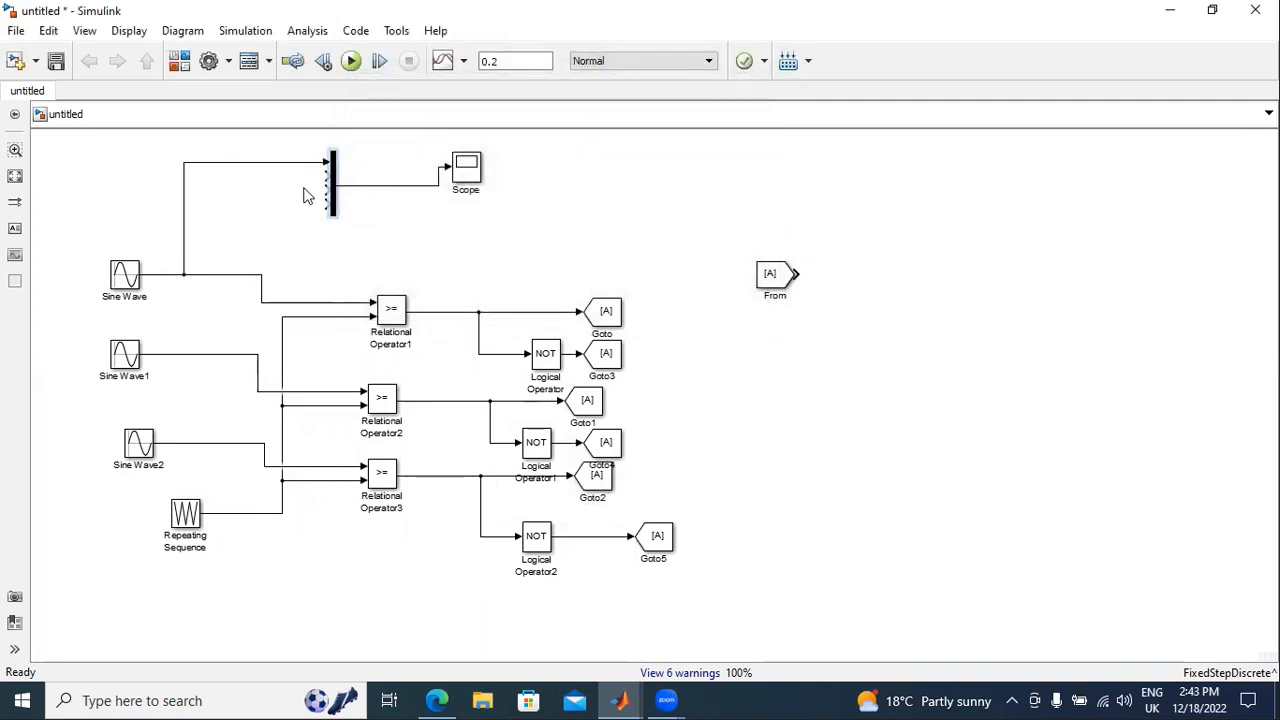
{"action": "mouse_move", "coordinate": [325, 175]}
{"action": "left_mouse_down"}
{"action": "mouse_move", "coordinate": [211, 291]}
{"action": "mouse_move", "coordinate": [198, 352]}
{"action": "left_mouse_up"}
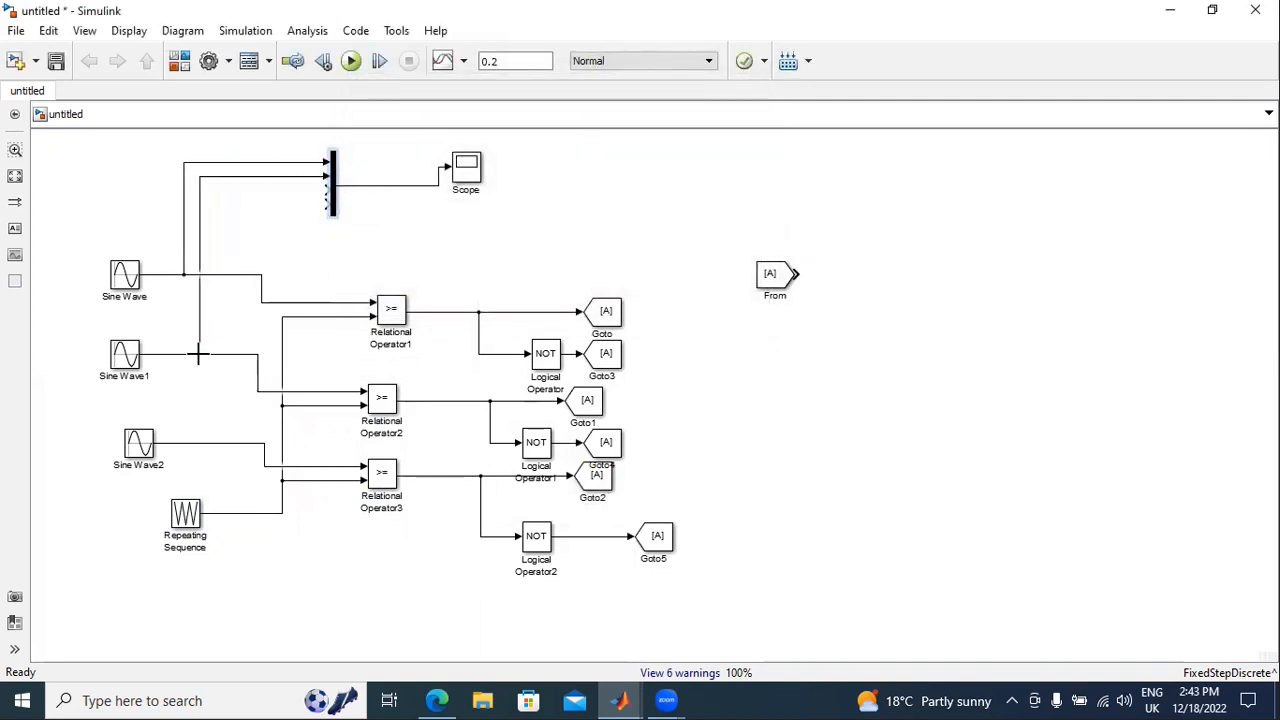
{"action": "left_click_drag", "start_coordinate": [293, 234], "coordinate": [198, 443]}
{"action": "left_click_drag", "start_coordinate": [307, 300], "coordinate": [242, 286]}
{"action": "left_click_drag", "start_coordinate": [327, 204], "coordinate": [229, 513]}
{"action": "left_click", "coordinate": [351, 61]}
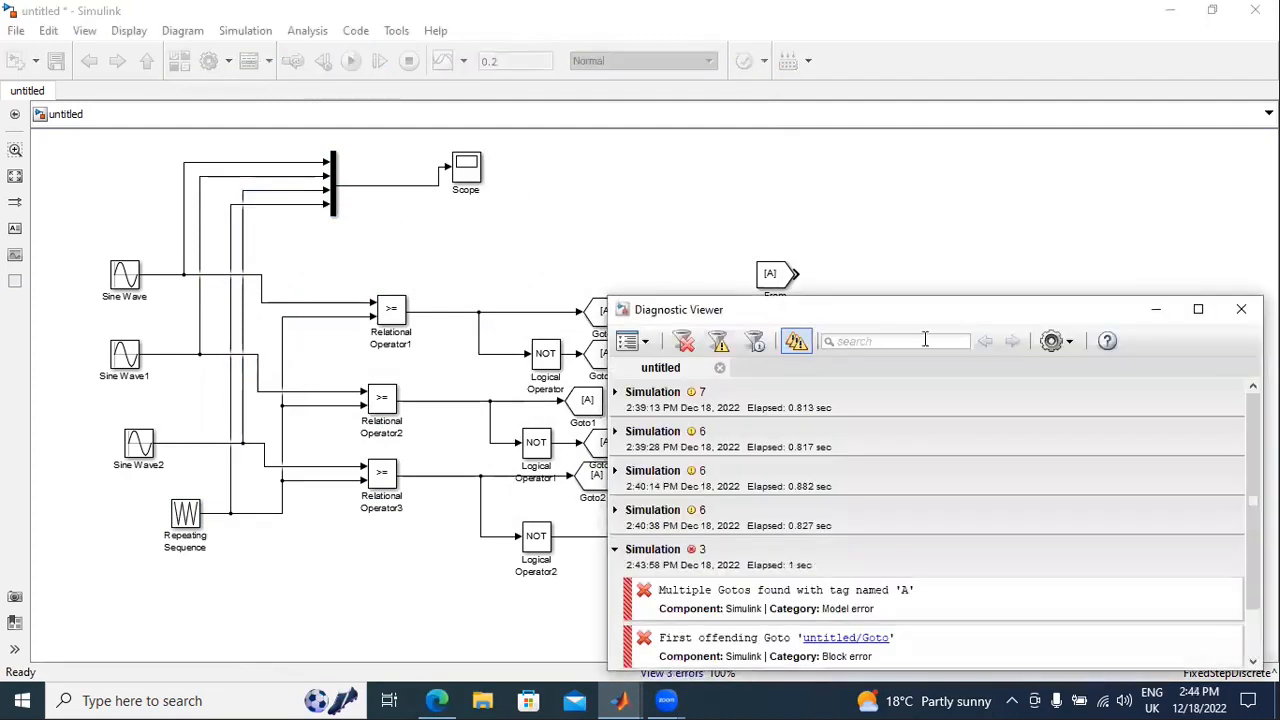
- Close the error report and set the tag of the Goto block fed directly by Relational Operator1 to S1
{"action": "left_click_drag", "start_coordinate": [946, 313], "coordinate": [881, 218]}
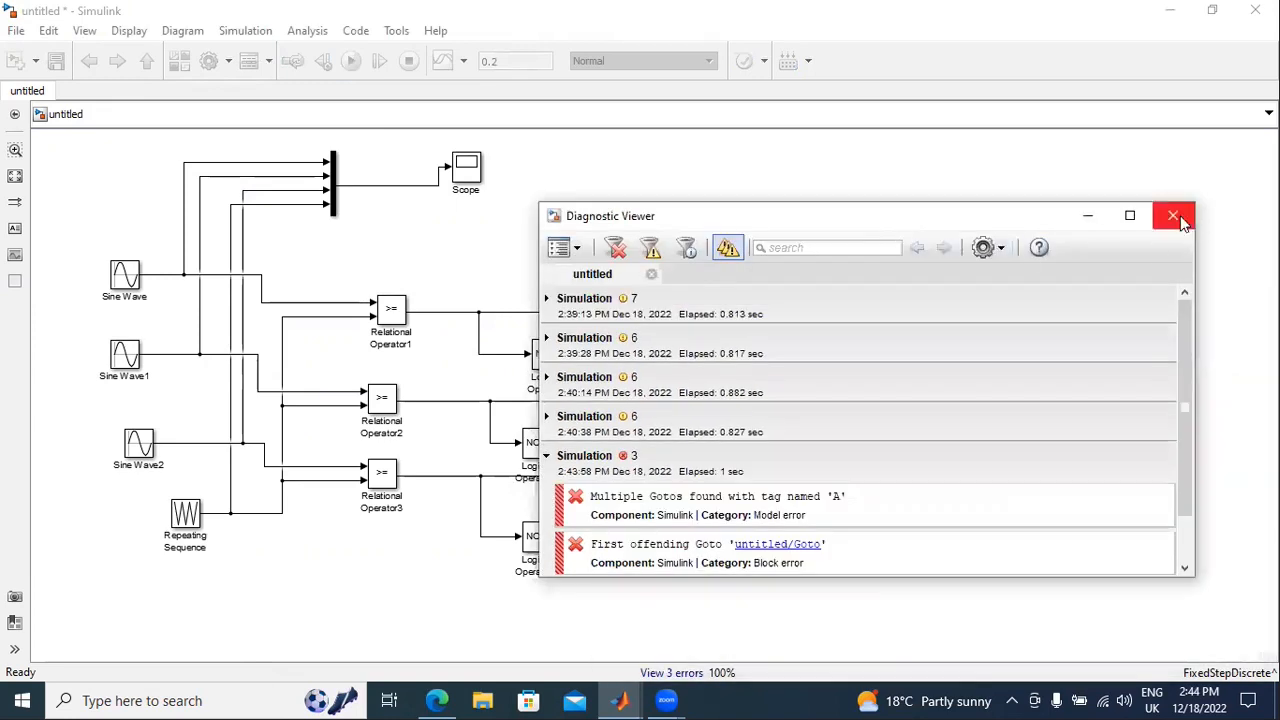
{"action": "left_click", "coordinate": [1189, 216]}
{"action": "left_click", "coordinate": [601, 318]}
{"action": "double_click", "coordinate": [601, 318]}
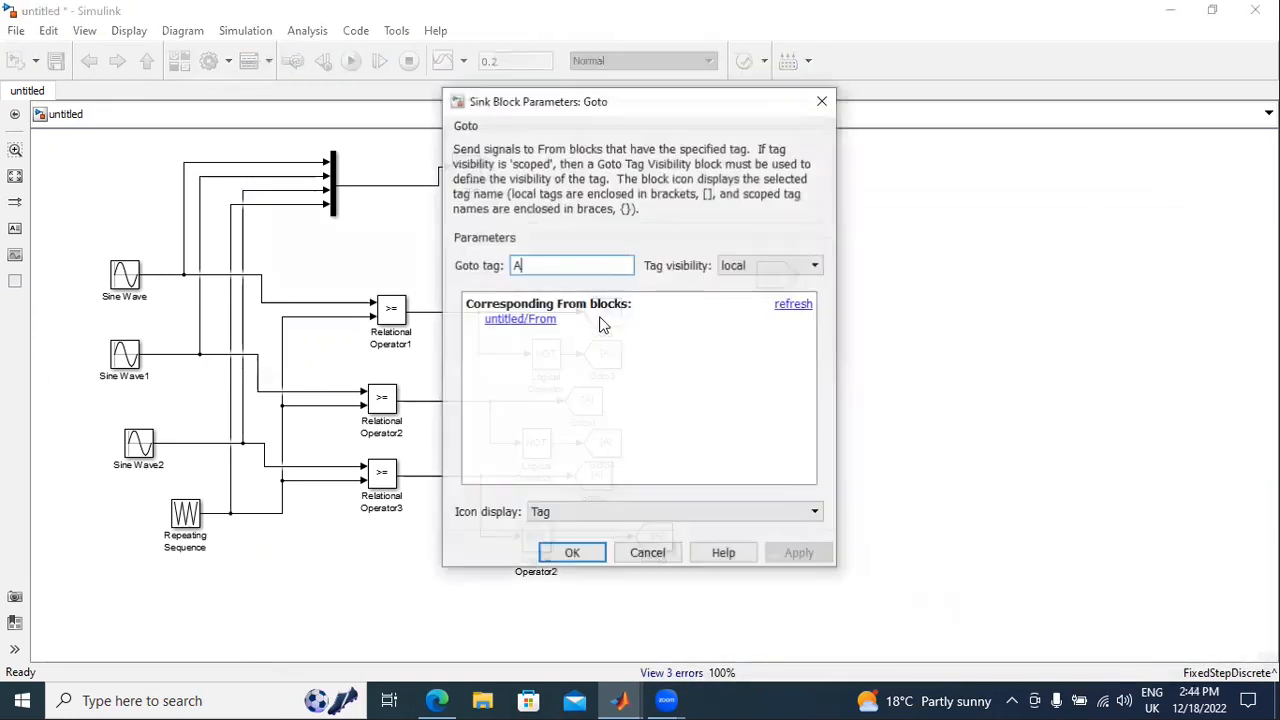
{"action": "key", "text": "BackSpace"}
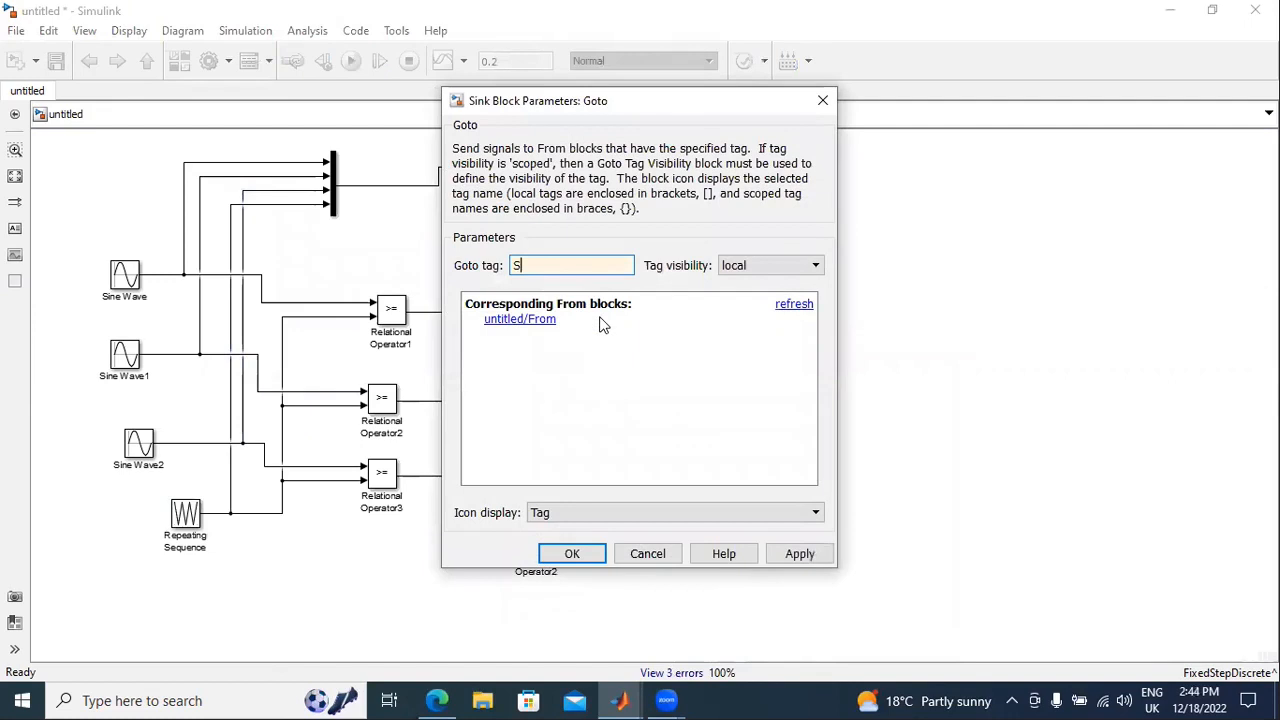
{"action": "left_click", "coordinate": [799, 553]}
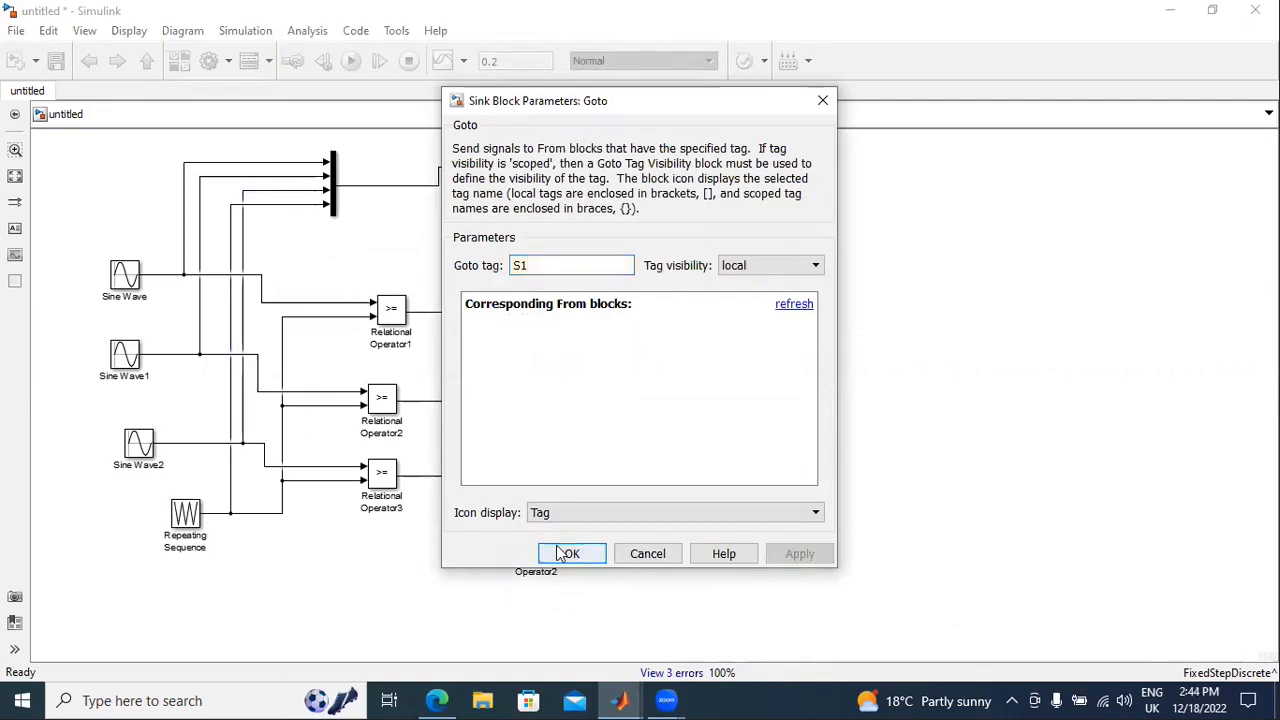
{"action": "left_click", "coordinate": [571, 553]}
- Set the tag of Goto3, the block after the first NOT operator, to S4
{"action": "double_click", "coordinate": [603, 355]}
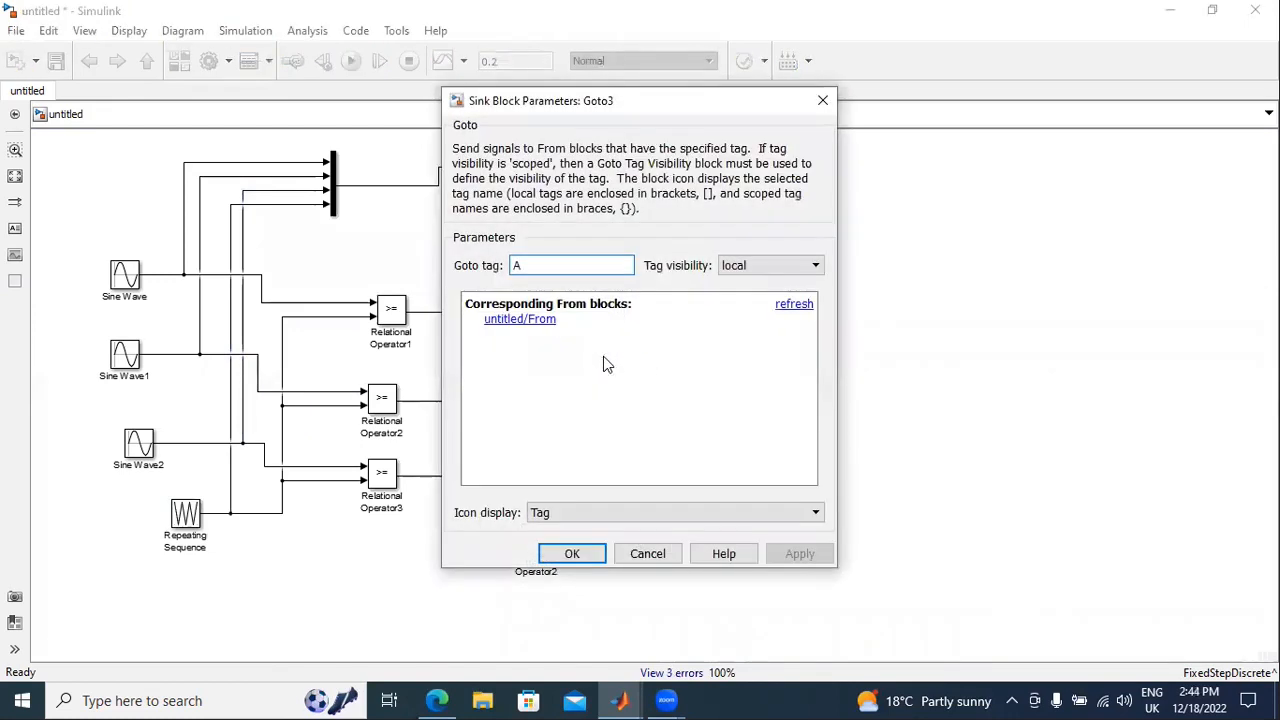
{"action": "key", "text": "BackSpace"}
{"action": "type", "text": "S4"}
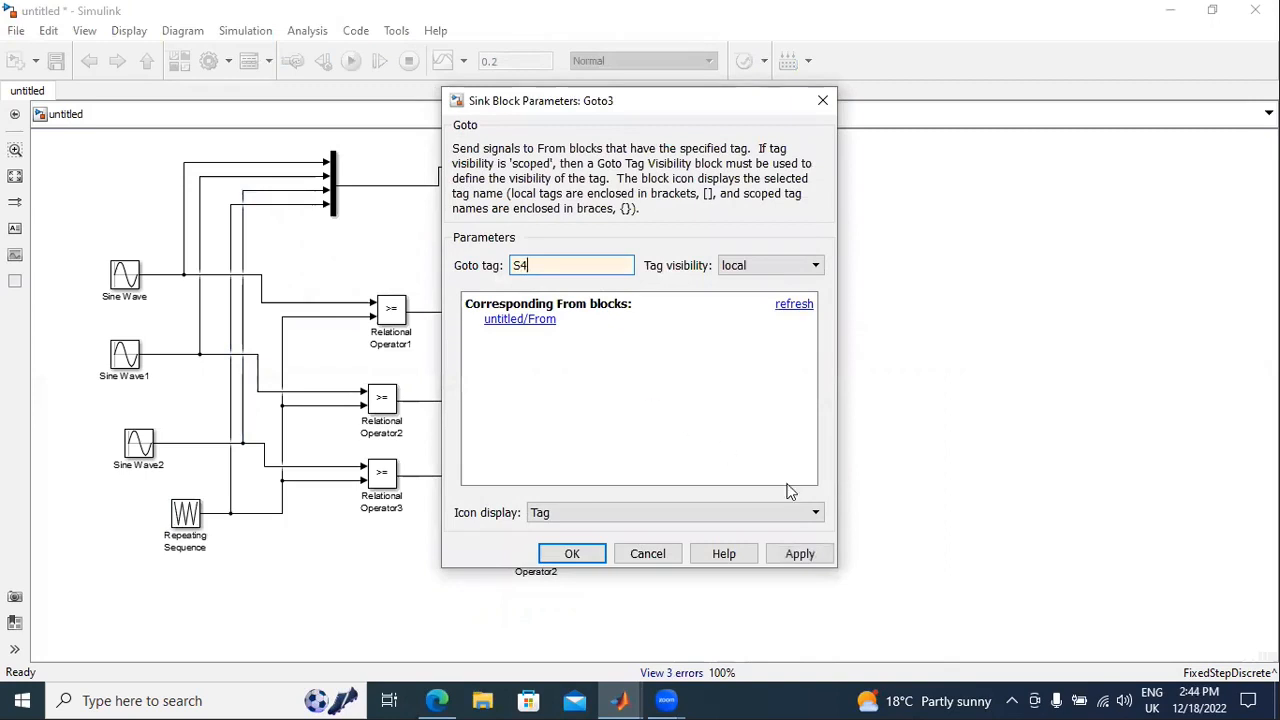
{"action": "left_click", "coordinate": [800, 556]}
{"action": "left_click", "coordinate": [575, 556]}
- Set the tag of Goto1, fed directly by Relational Operator2, to S3
{"action": "left_click", "coordinate": [585, 405]}
{"action": "double_click", "coordinate": [585, 405]}
{"action": "key", "text": "BackSpace"}
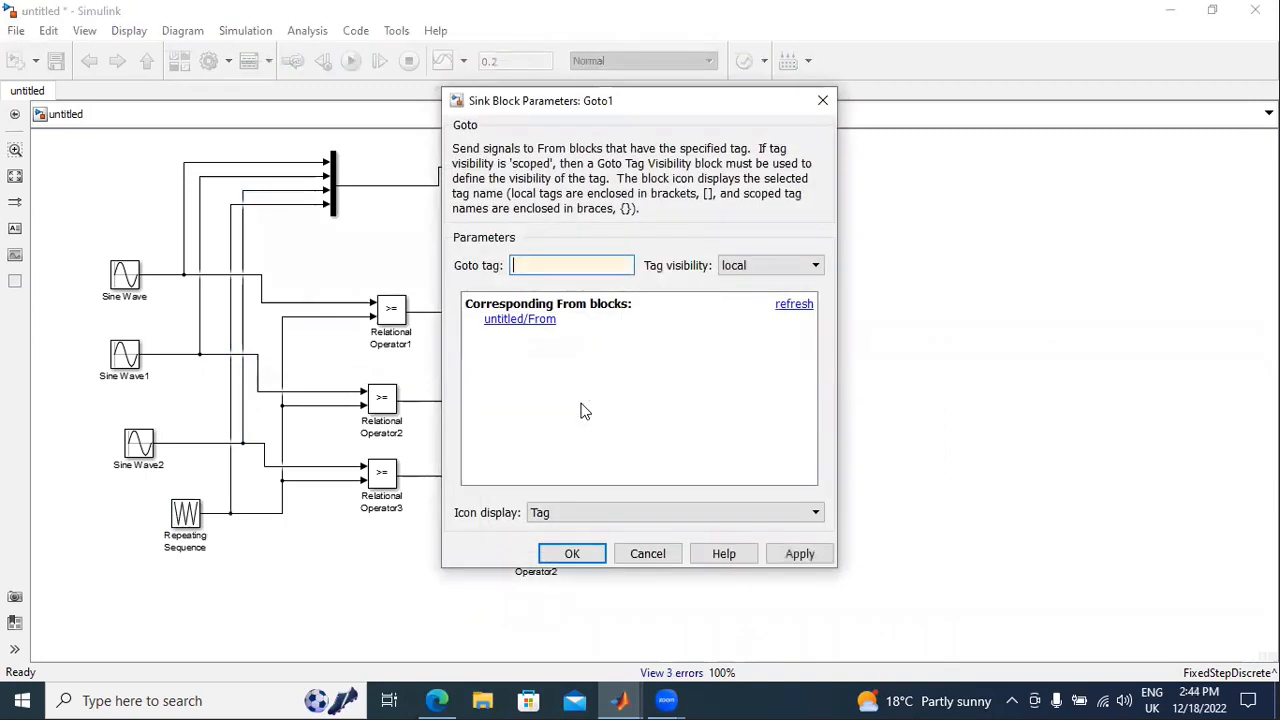
{"action": "left_click", "coordinate": [797, 554]}
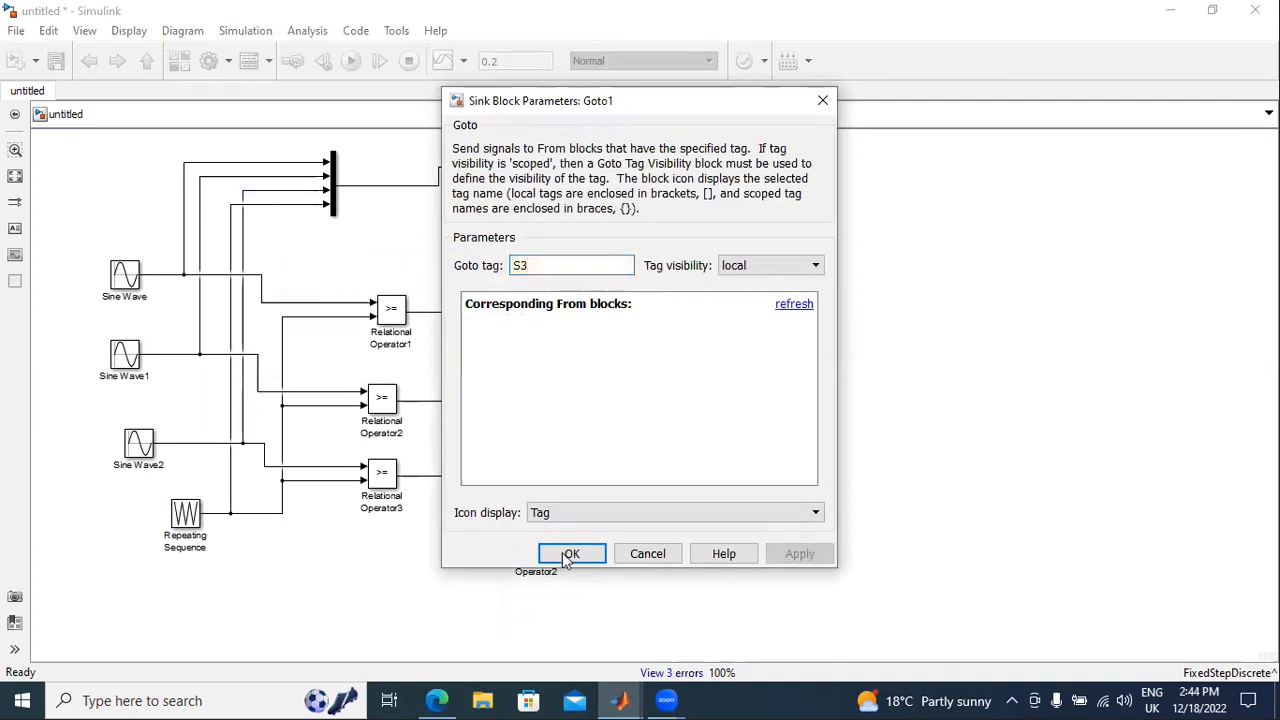
{"action": "left_click", "coordinate": [570, 554]}
- Set the tag of Goto4, the block after Logical Operator1, to S6
{"action": "left_click", "coordinate": [605, 445]}
{"action": "double_click", "coordinate": [605, 447]}
{"action": "key", "text": "BackSpace"}
{"action": "type", "text": "S6"}
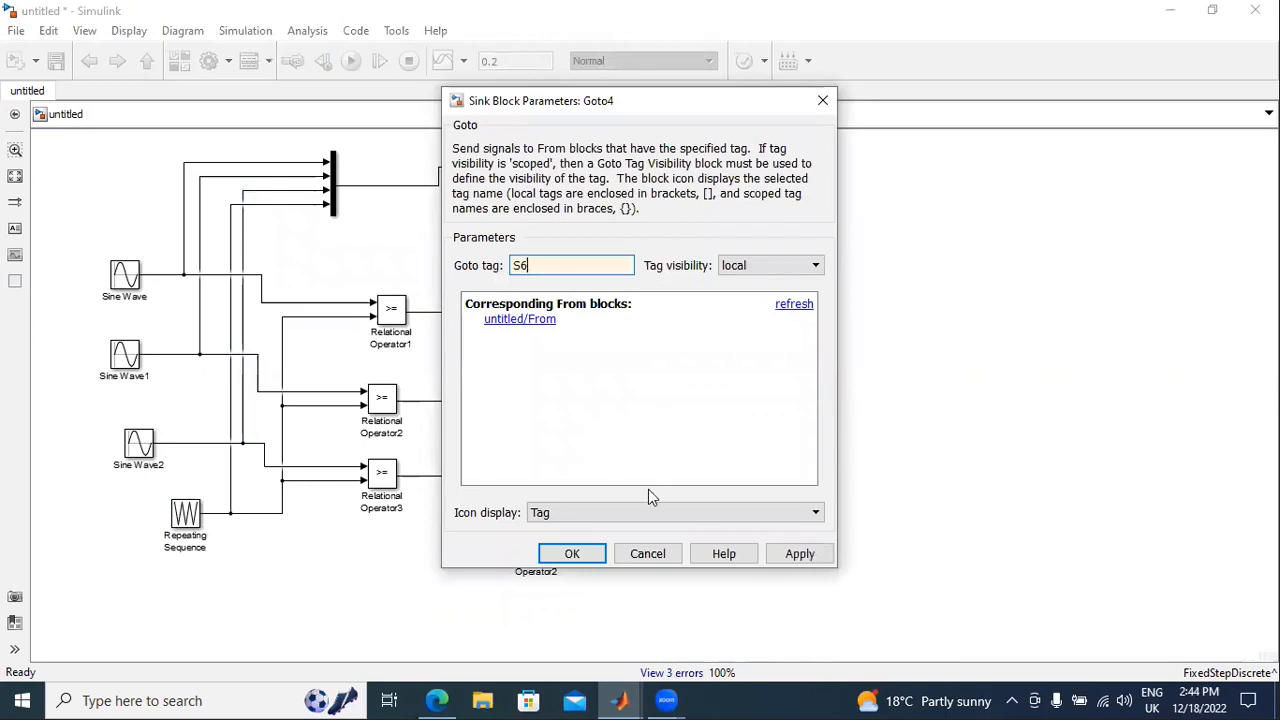
{"action": "left_click", "coordinate": [799, 553]}
{"action": "left_click", "coordinate": [572, 554]}
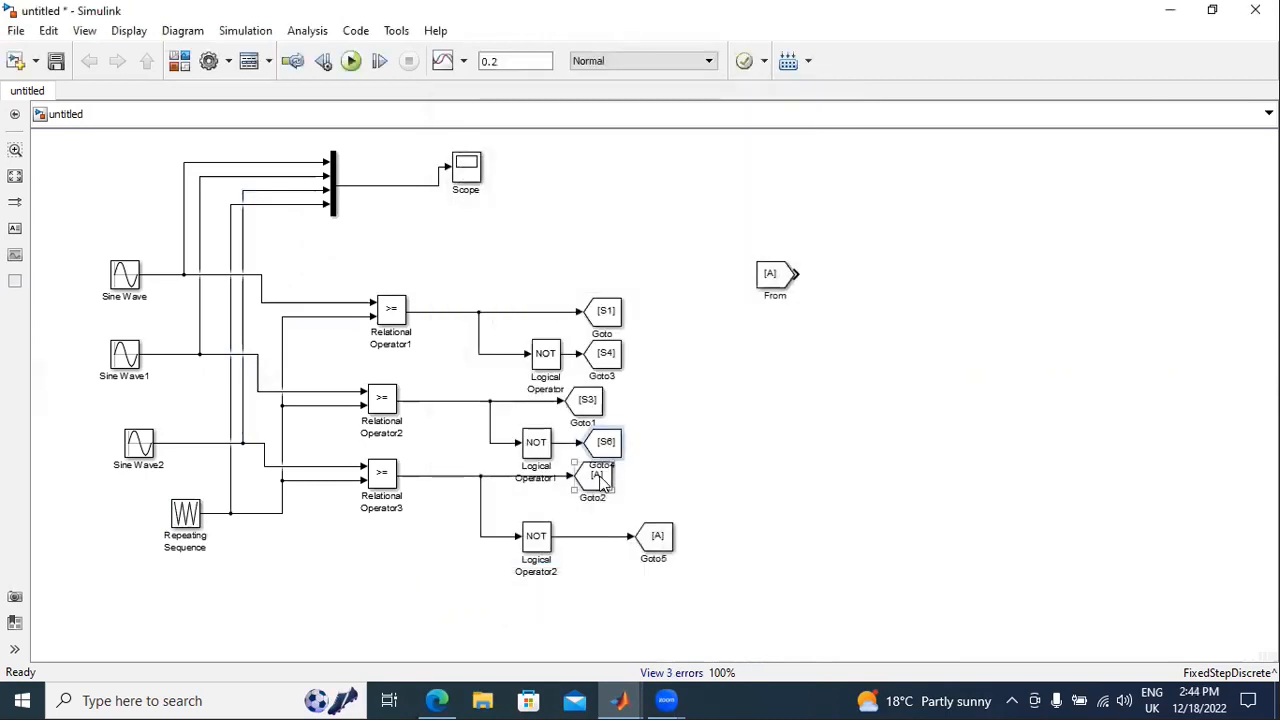
- Set the tag of Goto2, fed directly by Relational Operator3, to S5
{"action": "double_click", "coordinate": [603, 484]}
{"action": "key", "text": "BackSpace"}
{"action": "type", "text": "S5"}
{"action": "left_click", "coordinate": [790, 555]}
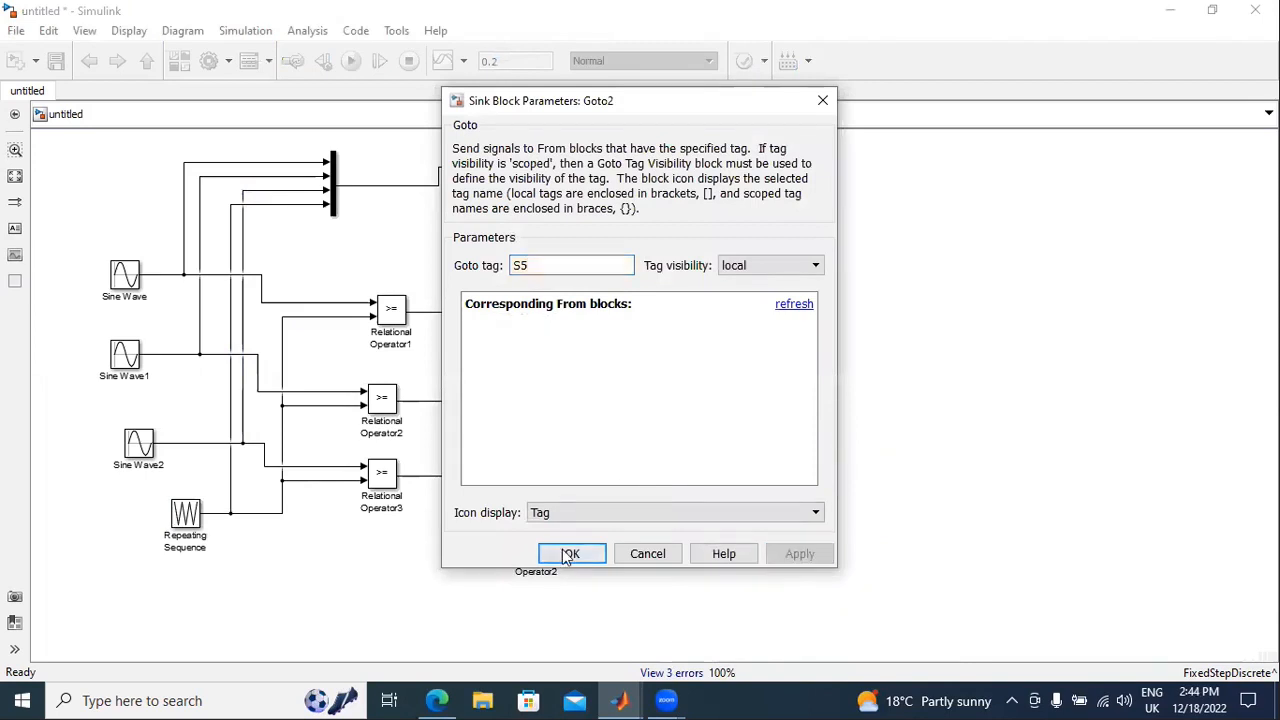
{"action": "left_click", "coordinate": [563, 554]}
- Set the tag of Goto5, the block after Logical Operator2, to S2
{"action": "left_click", "coordinate": [652, 540]}
{"action": "double_click", "coordinate": [652, 540]}
{"action": "key", "text": "BackSpace"}
{"action": "type", "text": "S2"}
{"action": "left_click", "coordinate": [815, 561]}
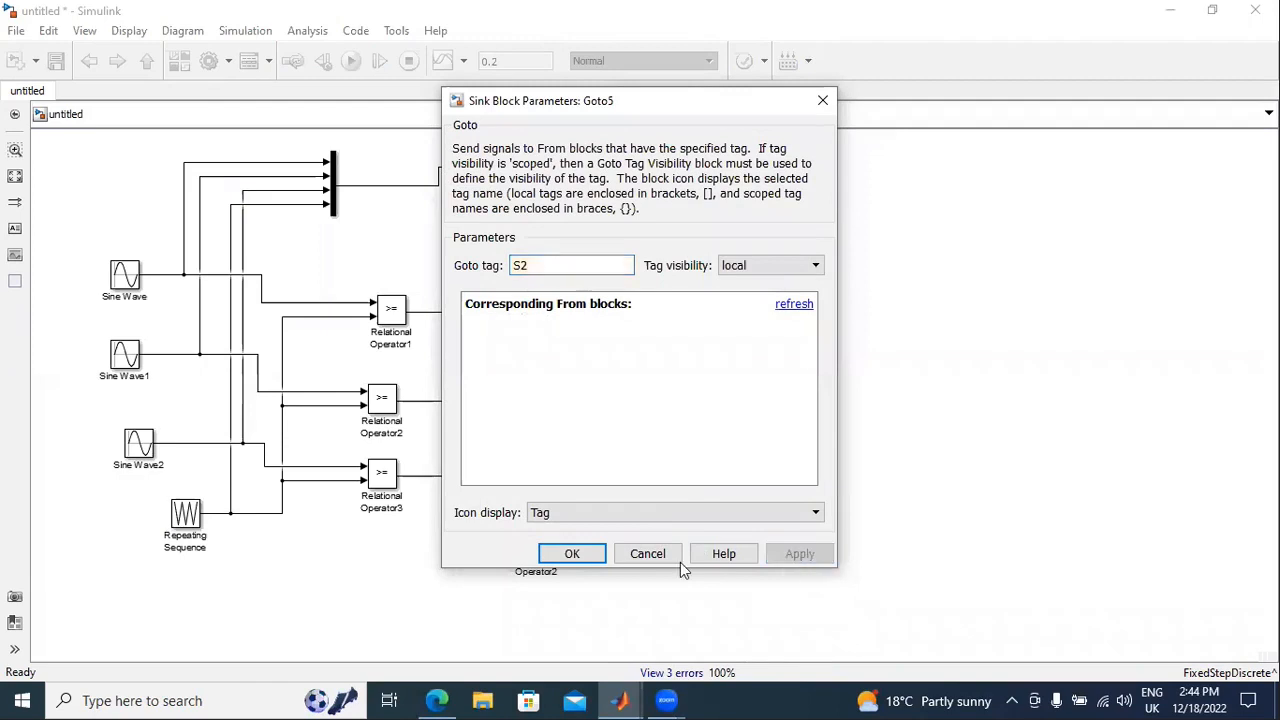
{"action": "left_click", "coordinate": [595, 555]}
- Run the simulation and examine the autoscaled sine and carrier waveforms on the Mux's Scope
{"action": "left_click", "coordinate": [351, 61]}
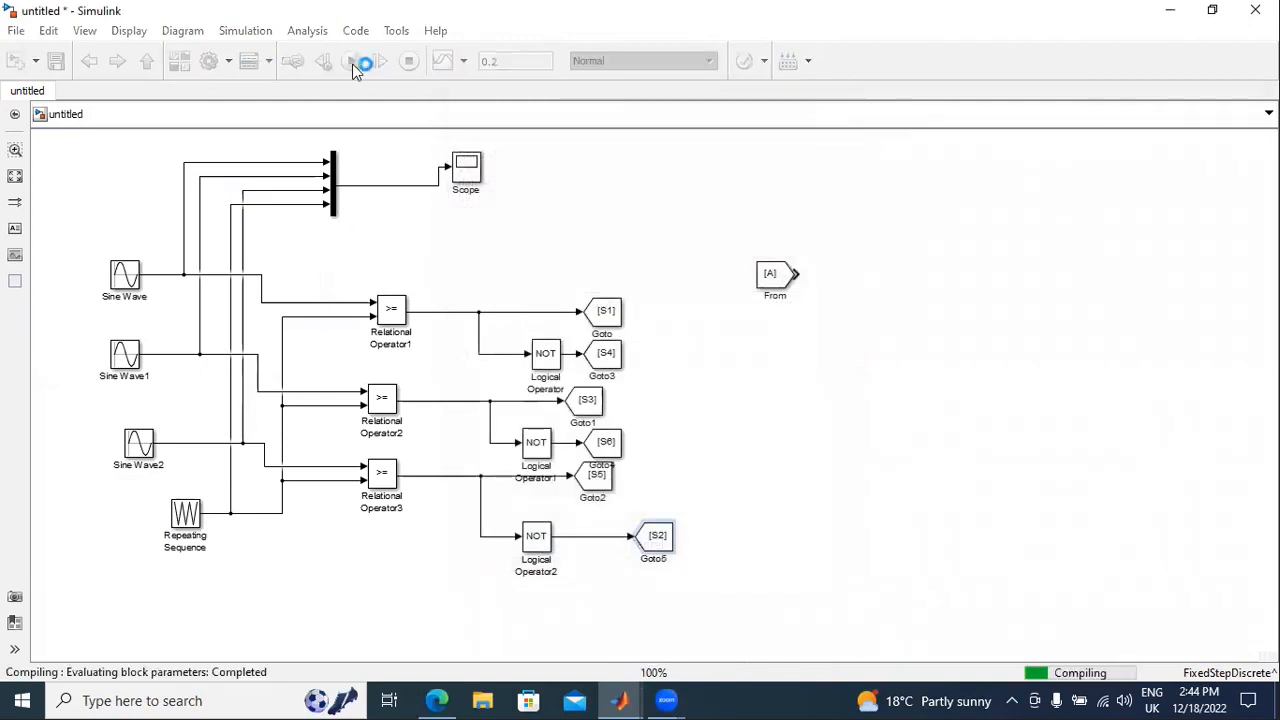
{"action": "double_click", "coordinate": [466, 167]}
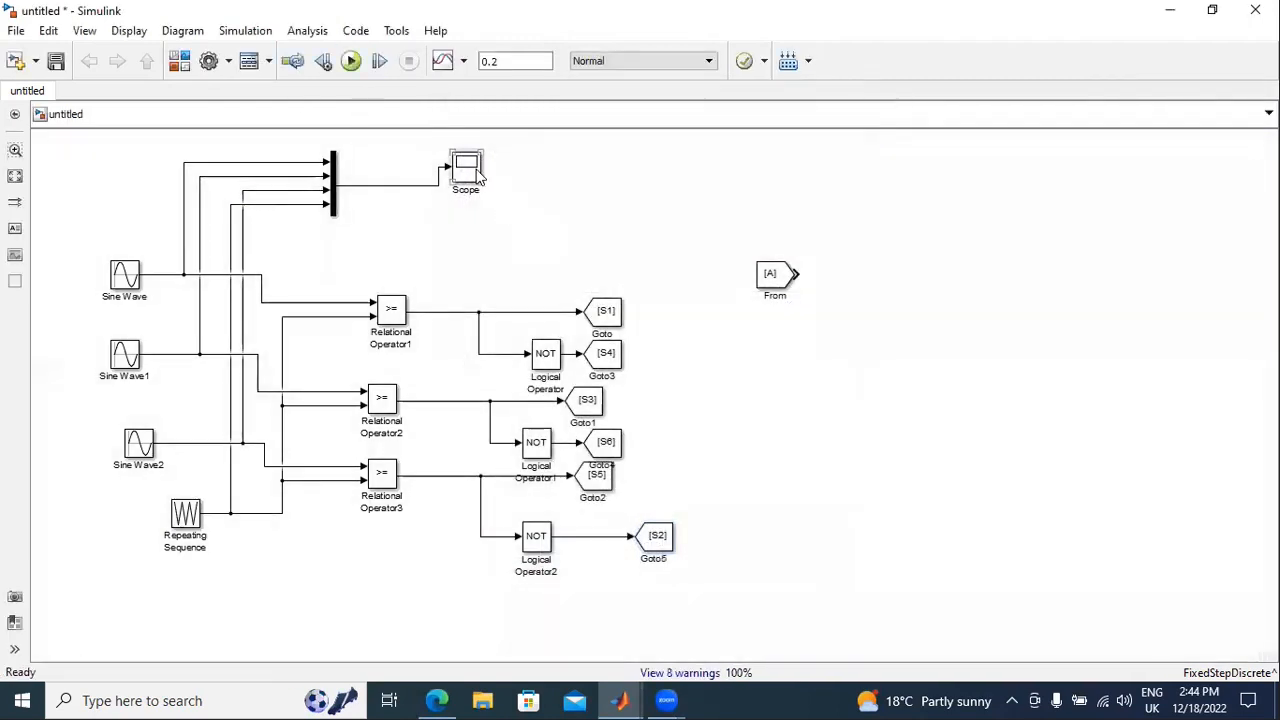
{"action": "left_click", "coordinate": [134, 33]}
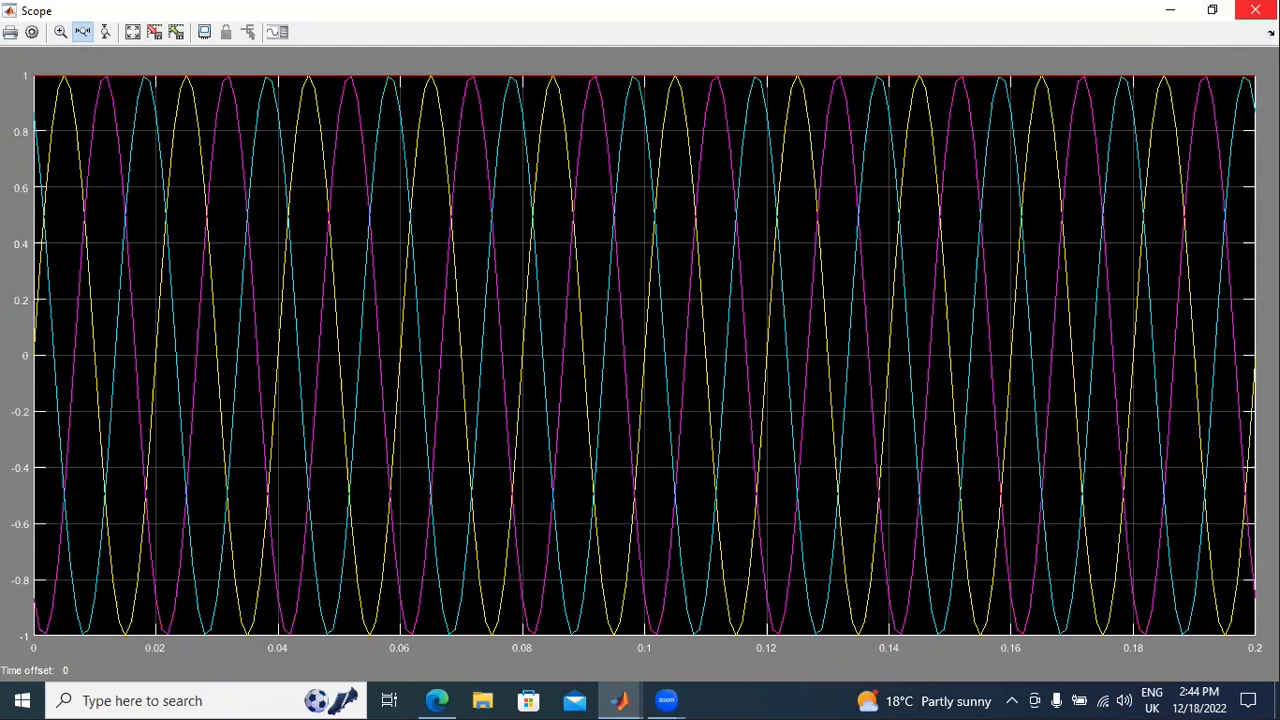
{"action": "left_click", "coordinate": [1255, 10]}
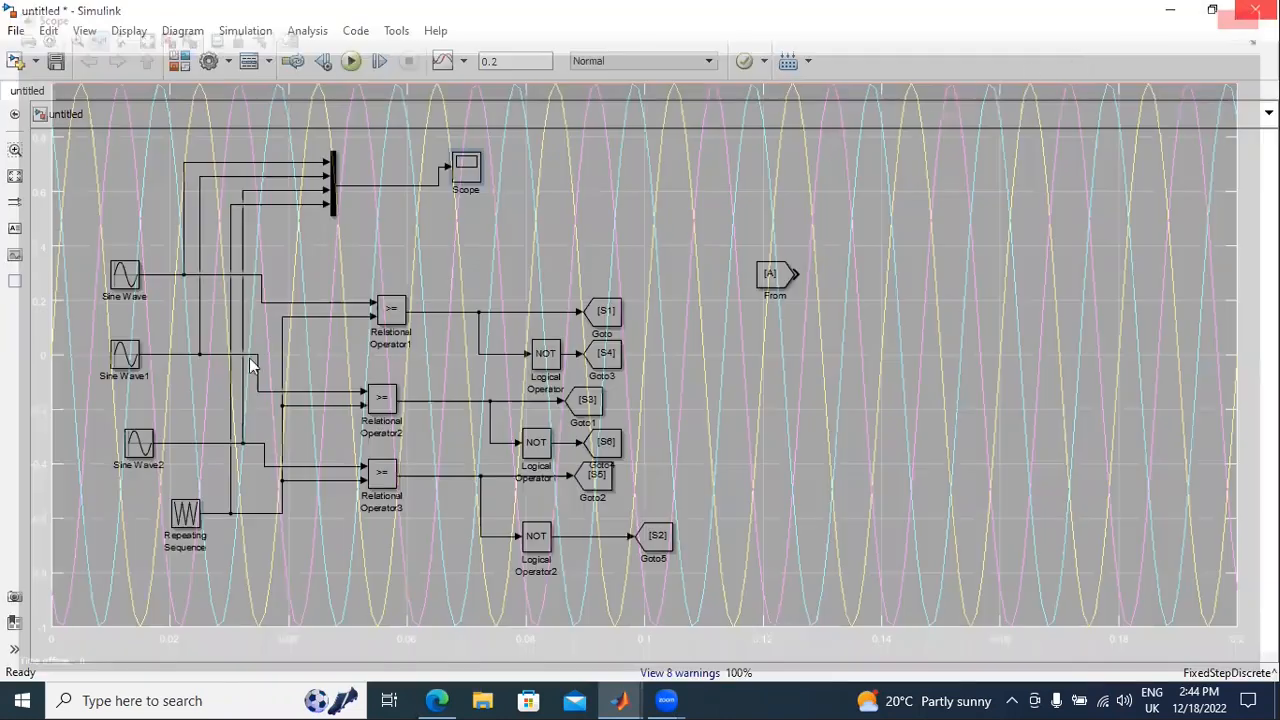
- Add a copy of the Scope on a branch of the Repeating Sequence signal, run the simulation, and view the autoscaled carrier
{"action": "left_click_drag", "start_coordinate": [478, 172], "coordinate": [235, 512]}
{"action": "left_click", "coordinate": [351, 61]}
{"action": "double_click", "coordinate": [335, 598]}
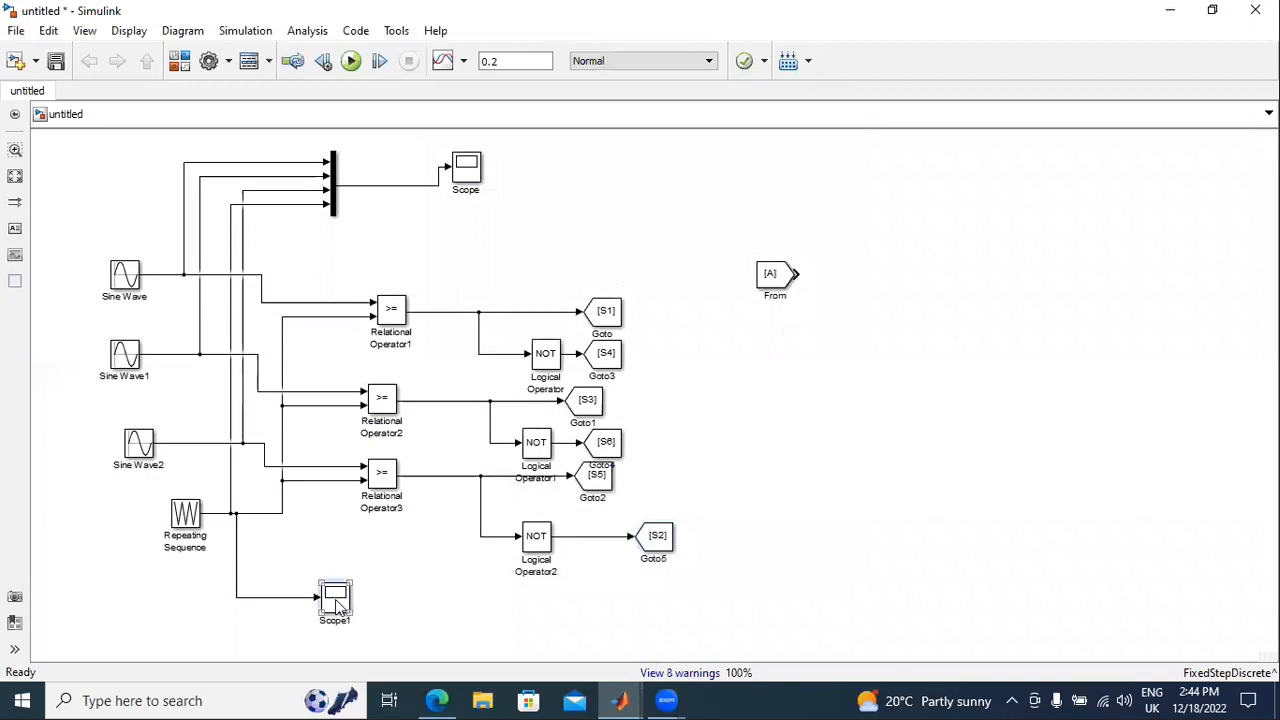
{"action": "left_click", "coordinate": [413, 302]}
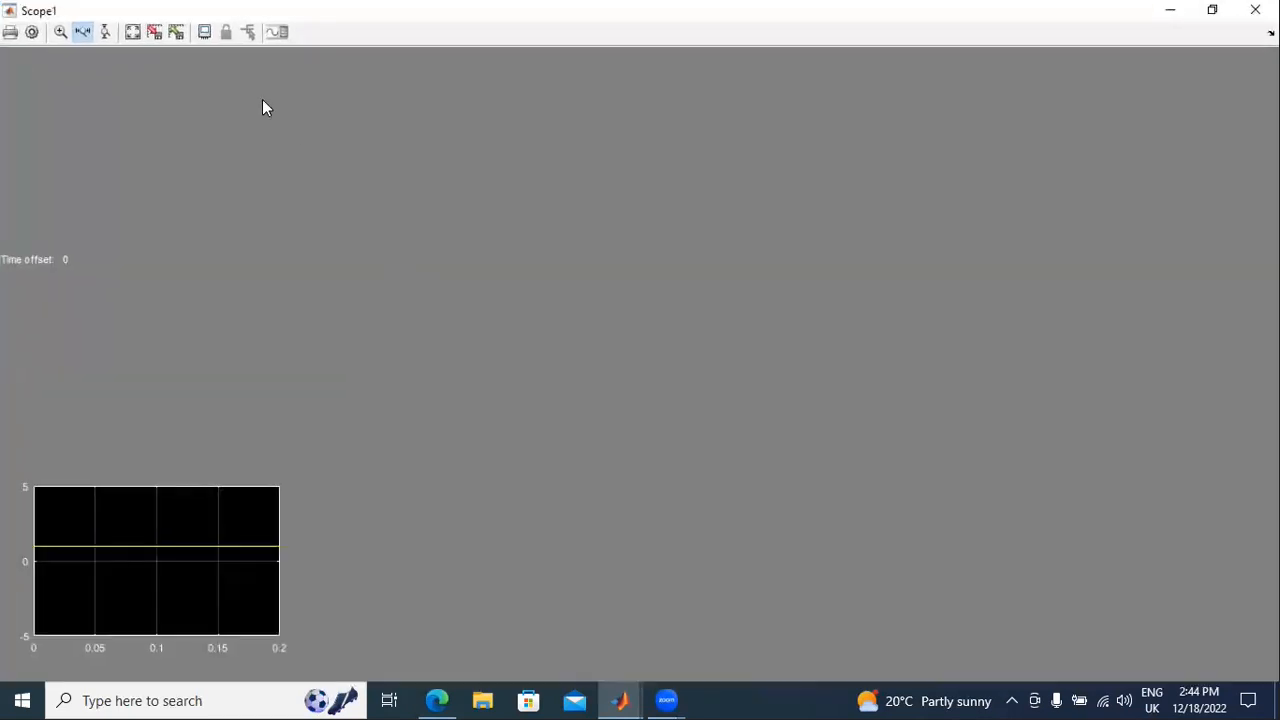
{"action": "left_click", "coordinate": [130, 33]}
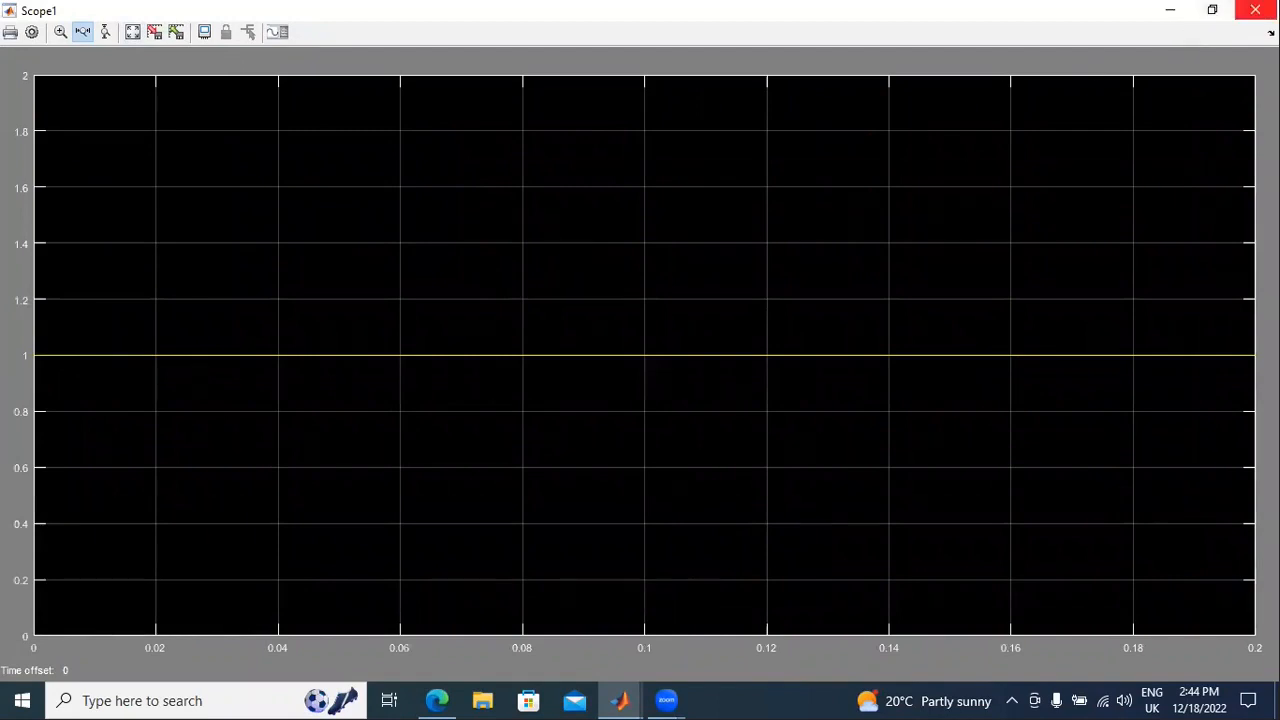
{"action": "left_click", "coordinate": [1255, 10]}
- Check the Repeating Sequence's time and output values without changing them
{"action": "double_click", "coordinate": [184, 515]}
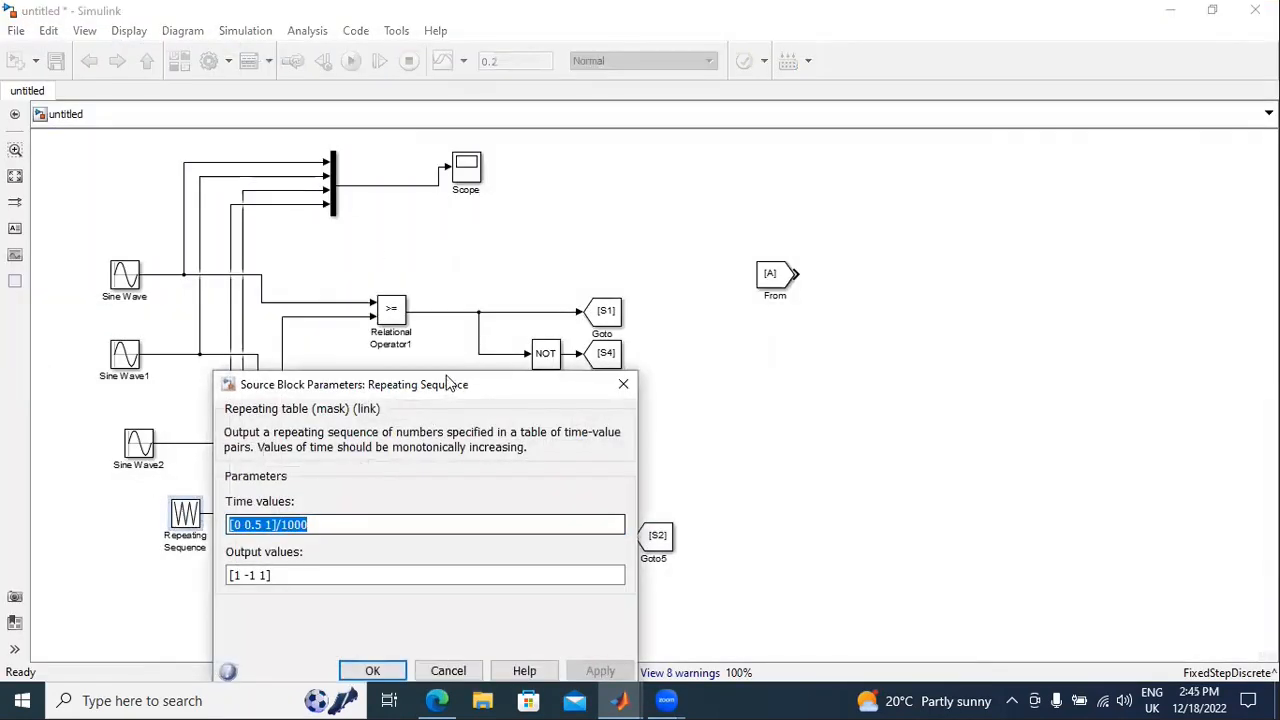
{"action": "left_click_drag", "start_coordinate": [445, 380], "coordinate": [425, 265]}
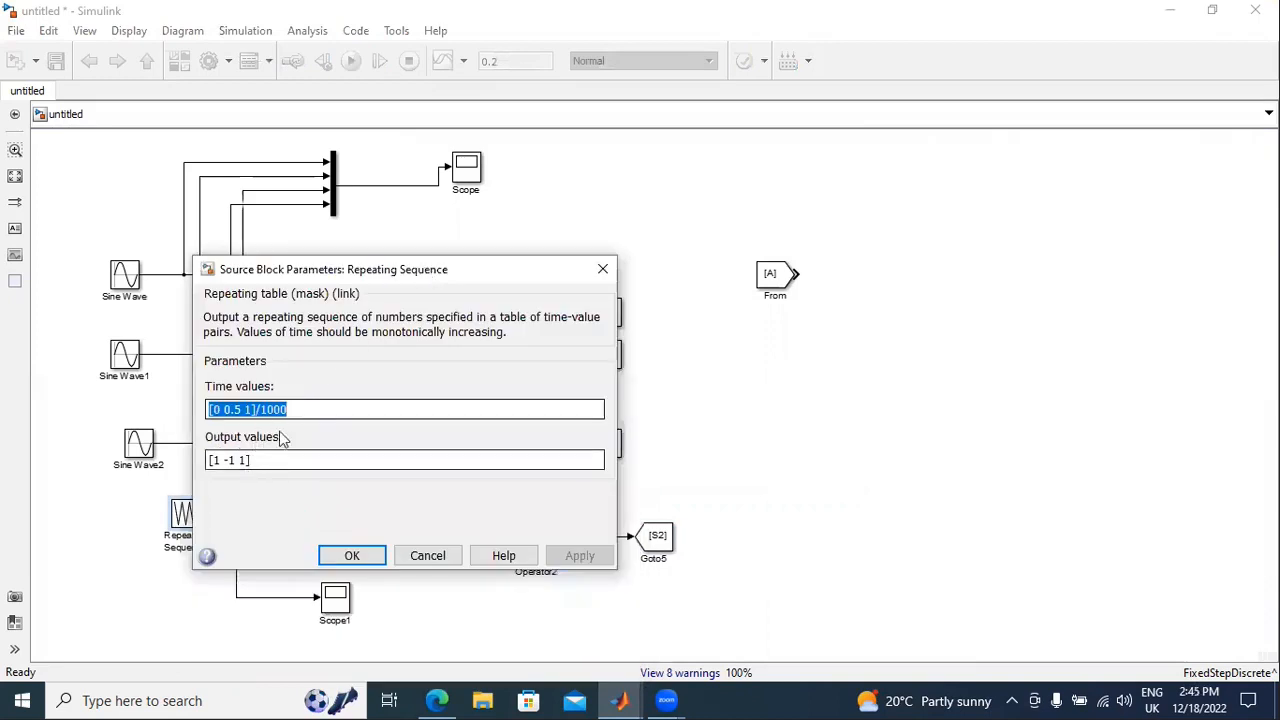
{"action": "left_click", "coordinate": [603, 269]}
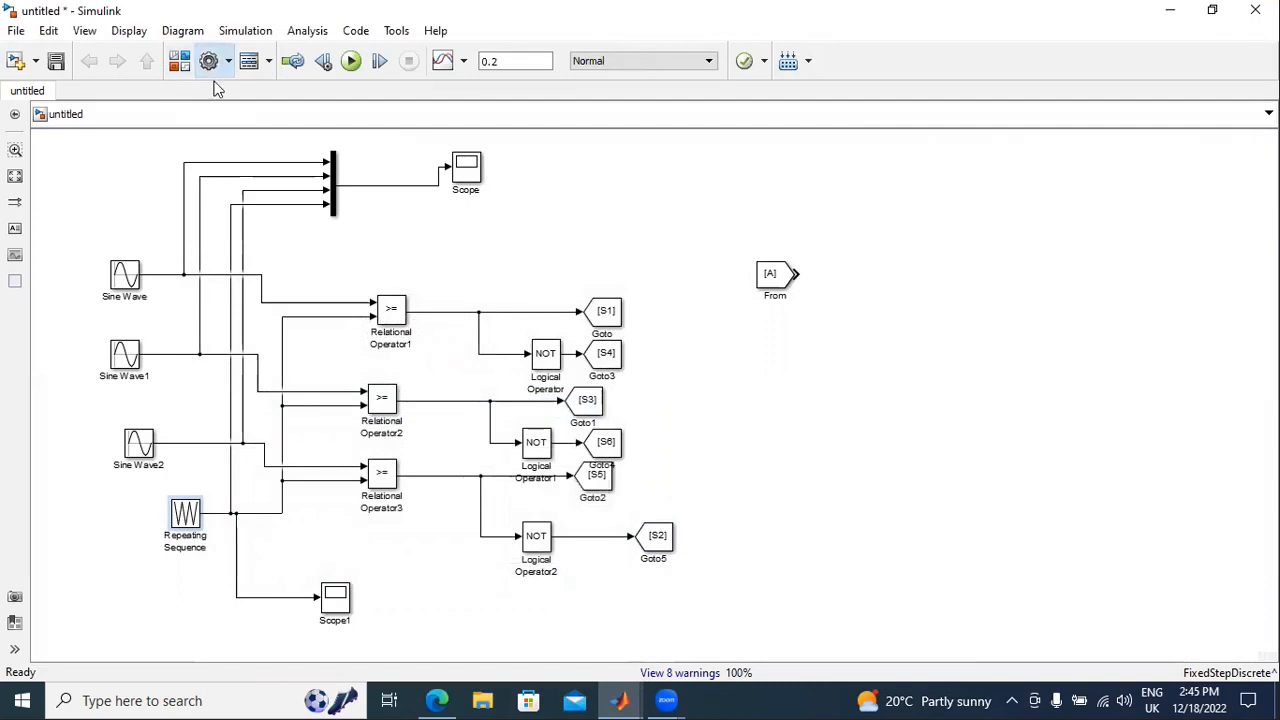
- Set the solver's fixed-step size to 1e-4 and rerun the simulation
{"action": "left_click", "coordinate": [209, 61]}
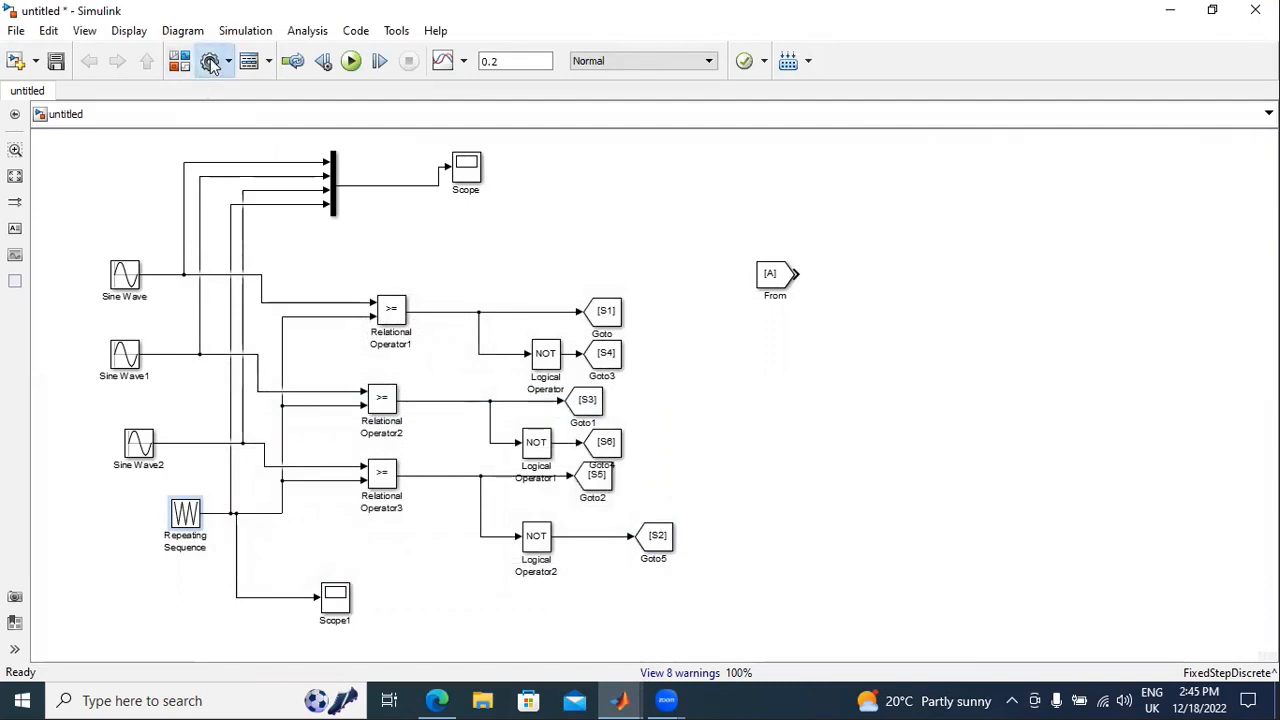
{"action": "double_click", "coordinate": [837, 233]}
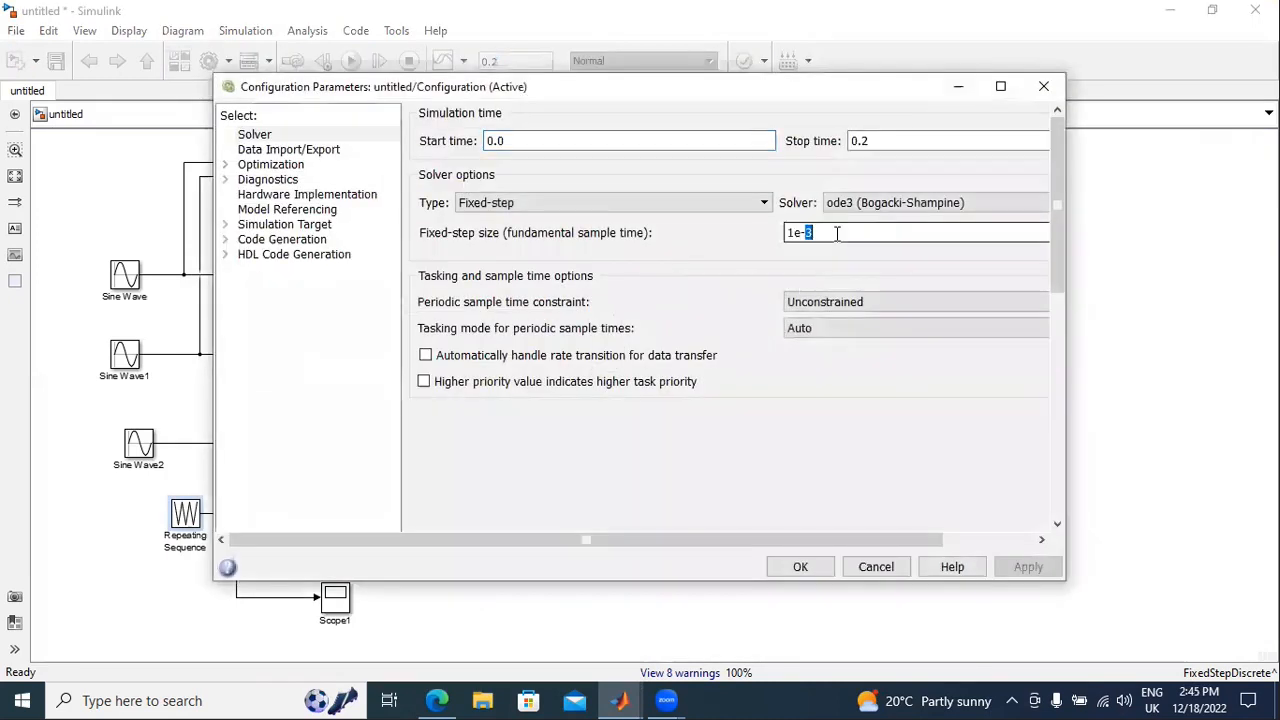
{"action": "type", "text": "4"}
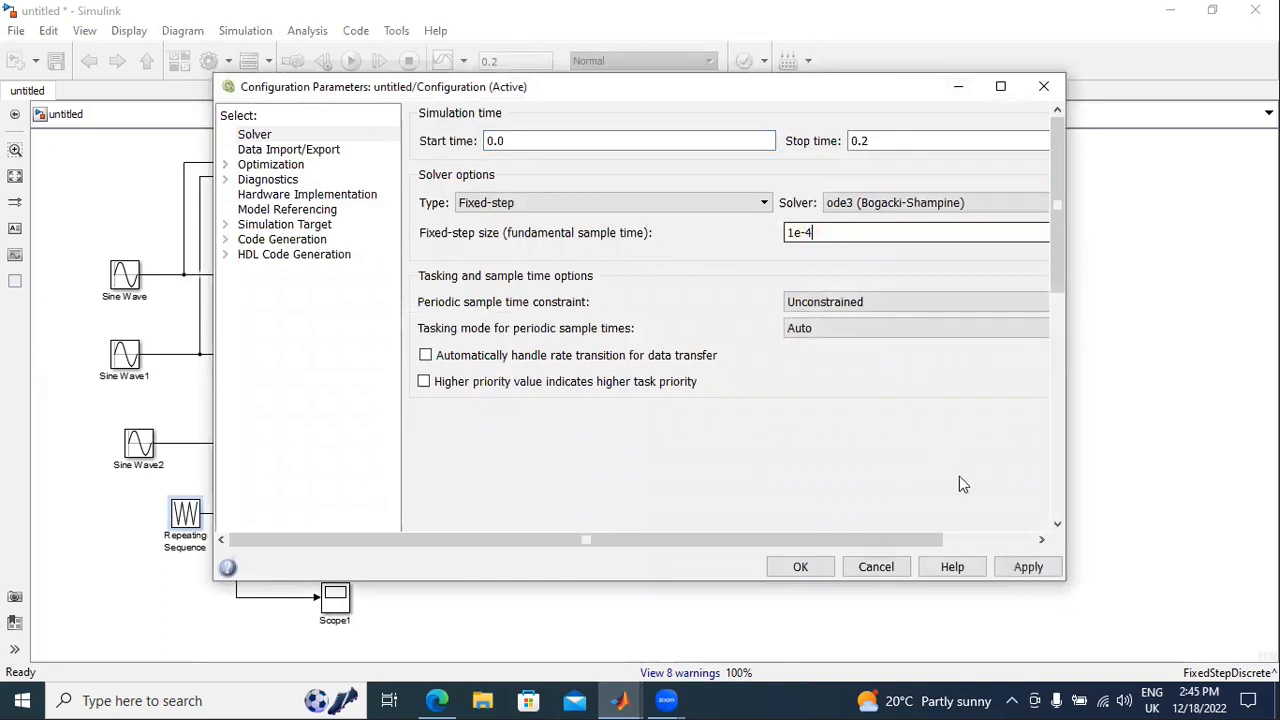
{"action": "left_click", "coordinate": [1025, 566]}
{"action": "left_click", "coordinate": [818, 568]}
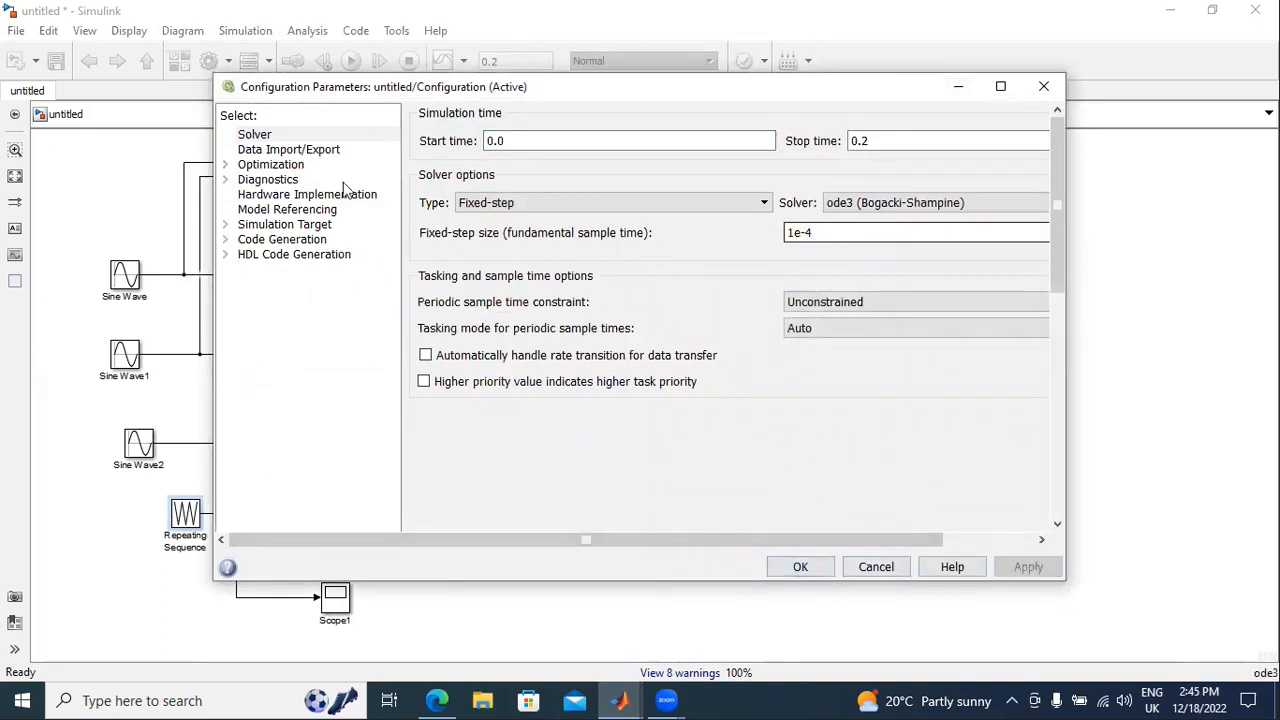
{"action": "left_click", "coordinate": [351, 61]}
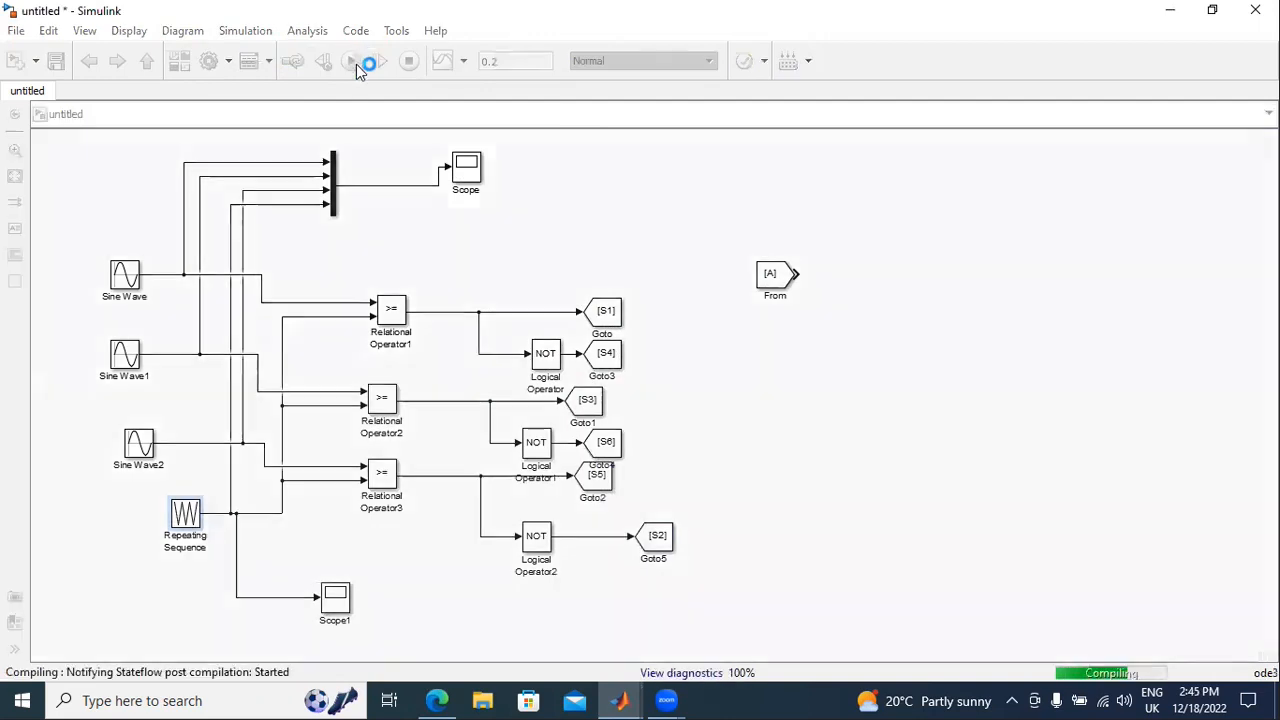
- Examine the carrier on Scope1, autoscaling the plot and zooming in along the time axis
{"action": "double_click", "coordinate": [333, 600]}
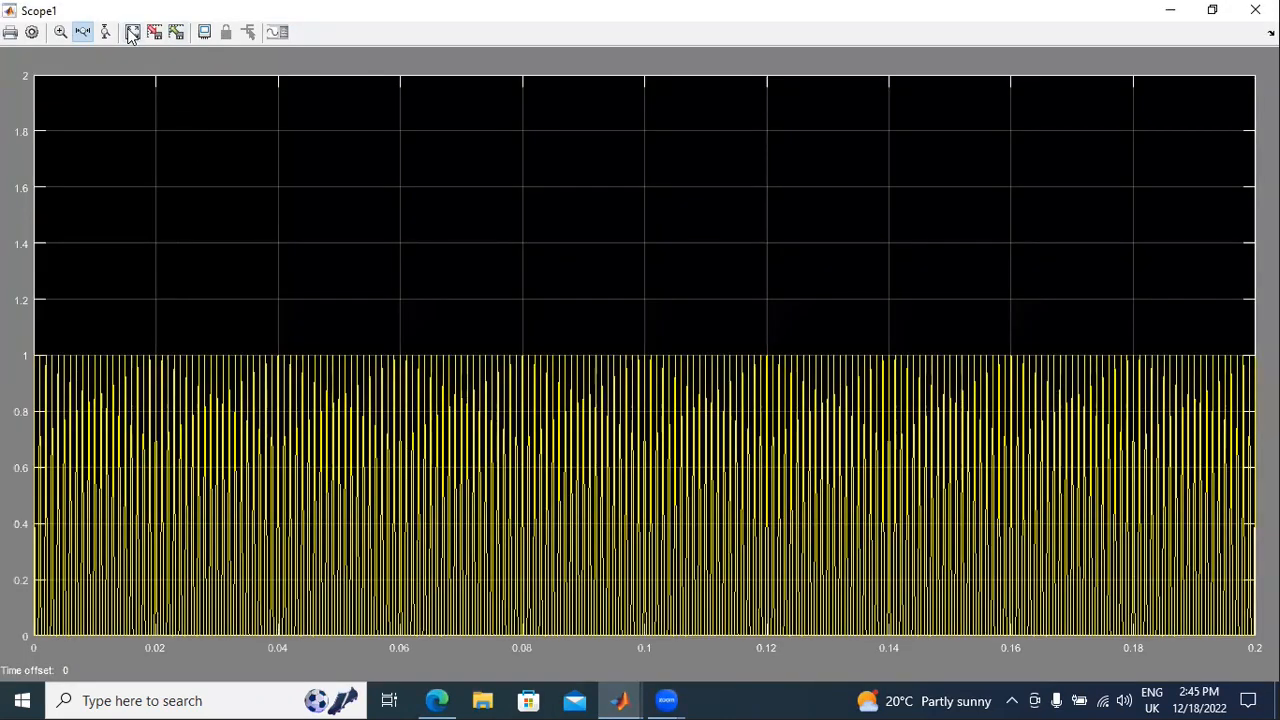
{"action": "left_click", "coordinate": [131, 35]}
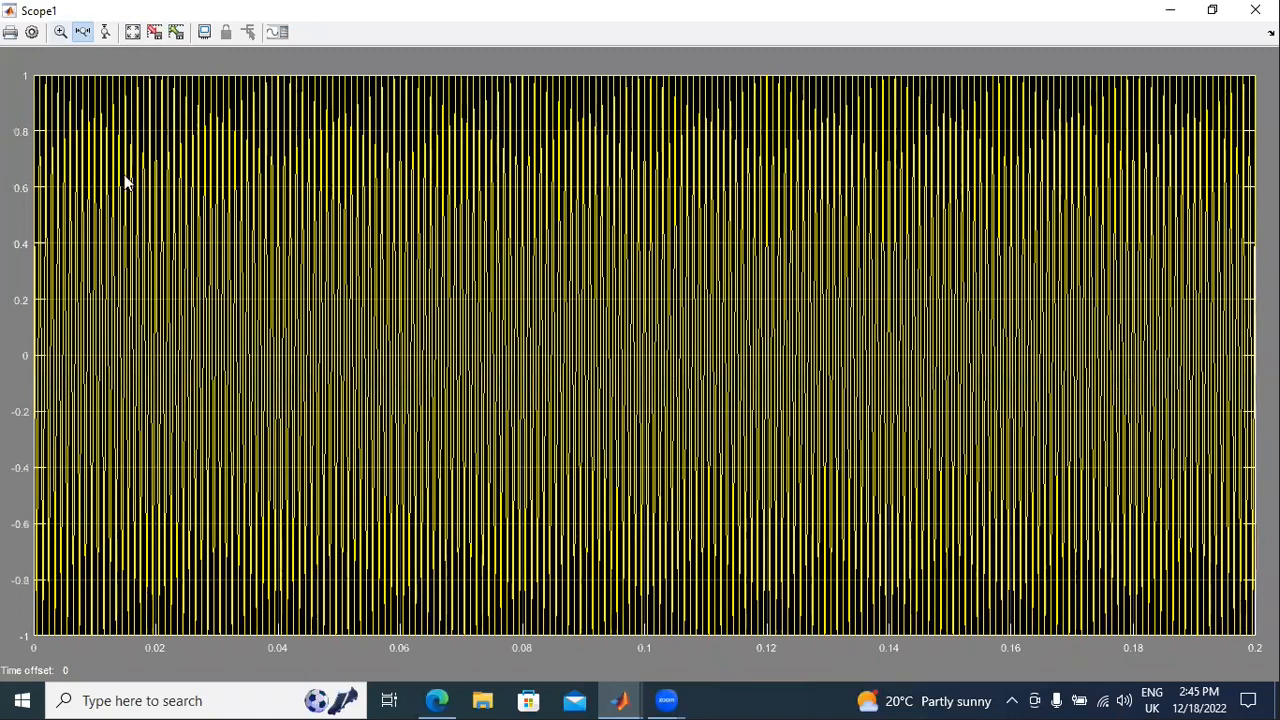
{"action": "left_click_drag", "start_coordinate": [128, 278], "coordinate": [389, 298]}
{"action": "left_click_drag", "start_coordinate": [204, 318], "coordinate": [504, 318]}
{"action": "left_click", "coordinate": [1255, 9]}
- Examine the three sine waves against the triangular carrier on the Mux's Scope, zooming in along time and restoring the full view
{"action": "double_click", "coordinate": [466, 170]}
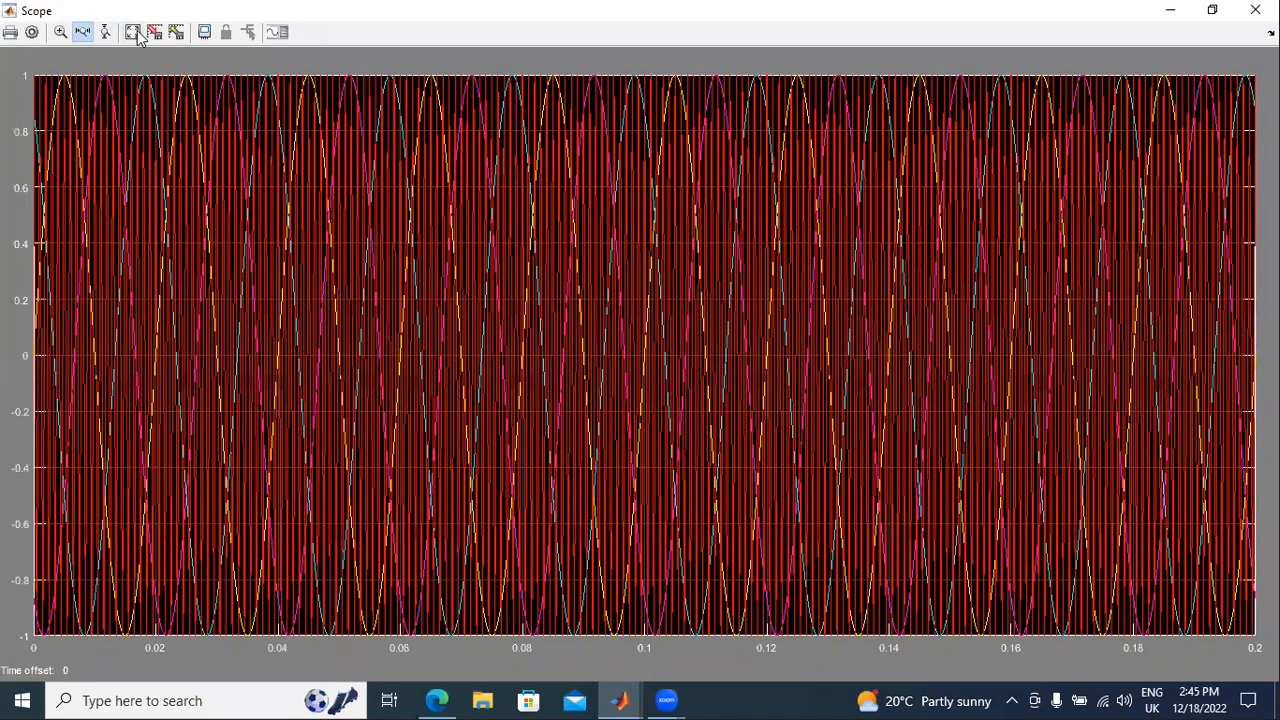
{"action": "left_click_drag", "start_coordinate": [176, 270], "coordinate": [534, 268]}
{"action": "left_click_drag", "start_coordinate": [286, 298], "coordinate": [627, 297]}
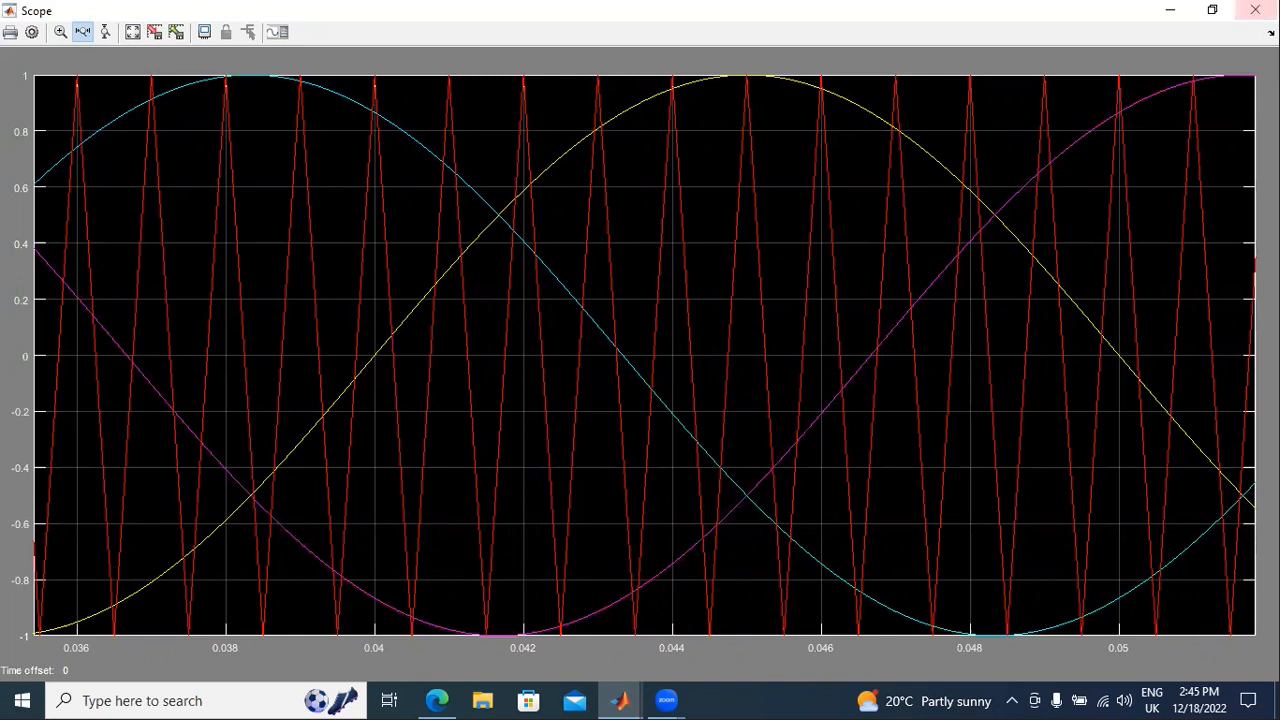
{"action": "left_click", "coordinate": [133, 32]}
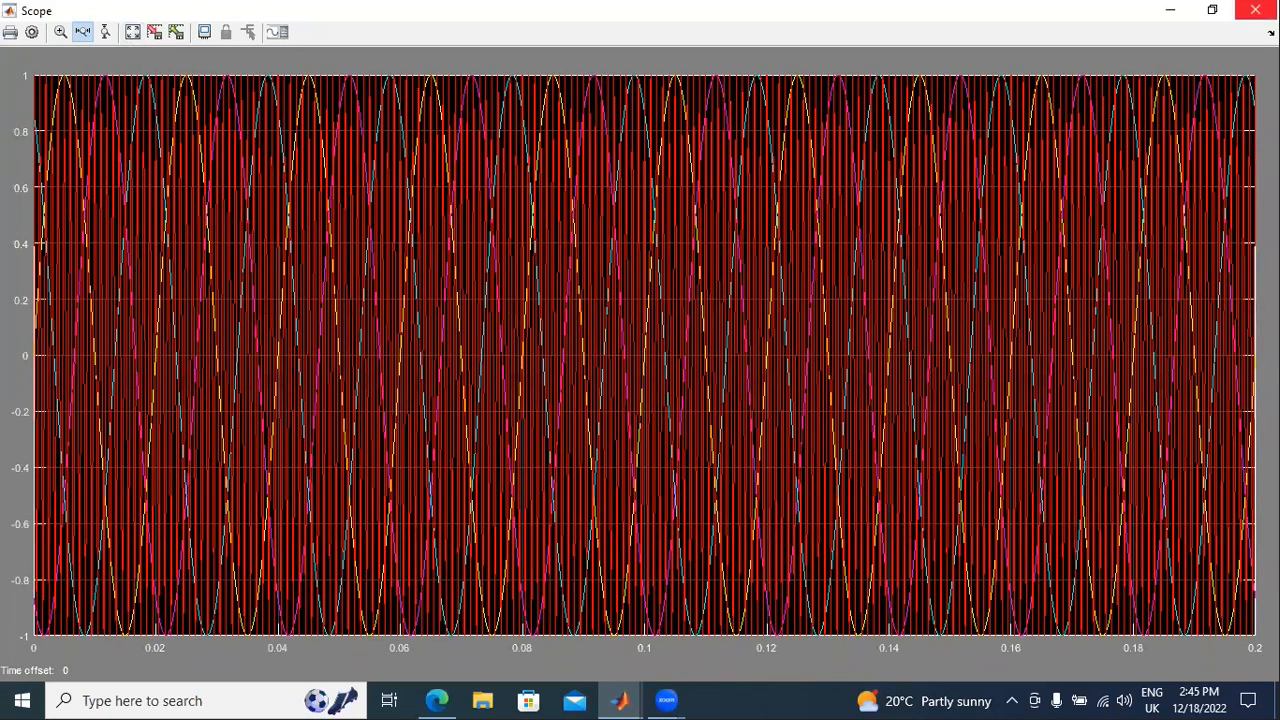
{"action": "left_click", "coordinate": [1255, 9]}
- Set the simulation stop time to 0.05, rerun the model, and open the Mux's Scope
{"action": "double_click", "coordinate": [513, 63]}
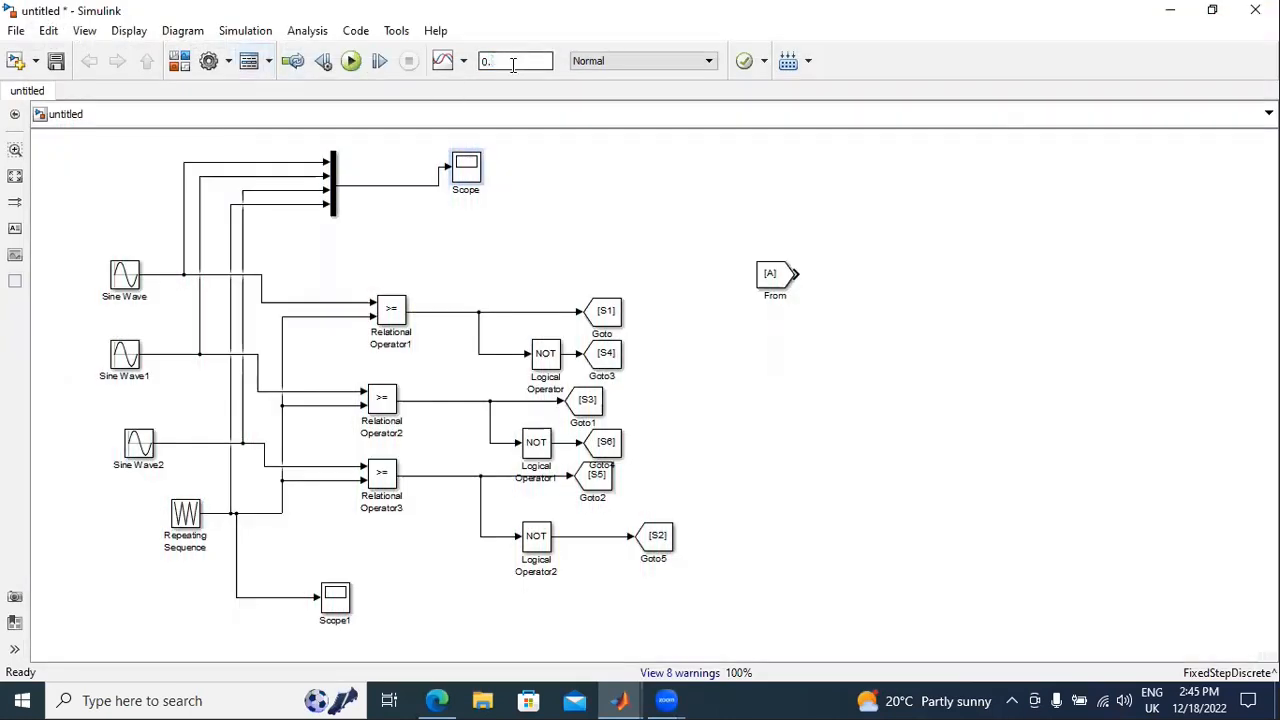
{"action": "type", "text": "0.05"}
{"action": "left_click", "coordinate": [351, 61]}
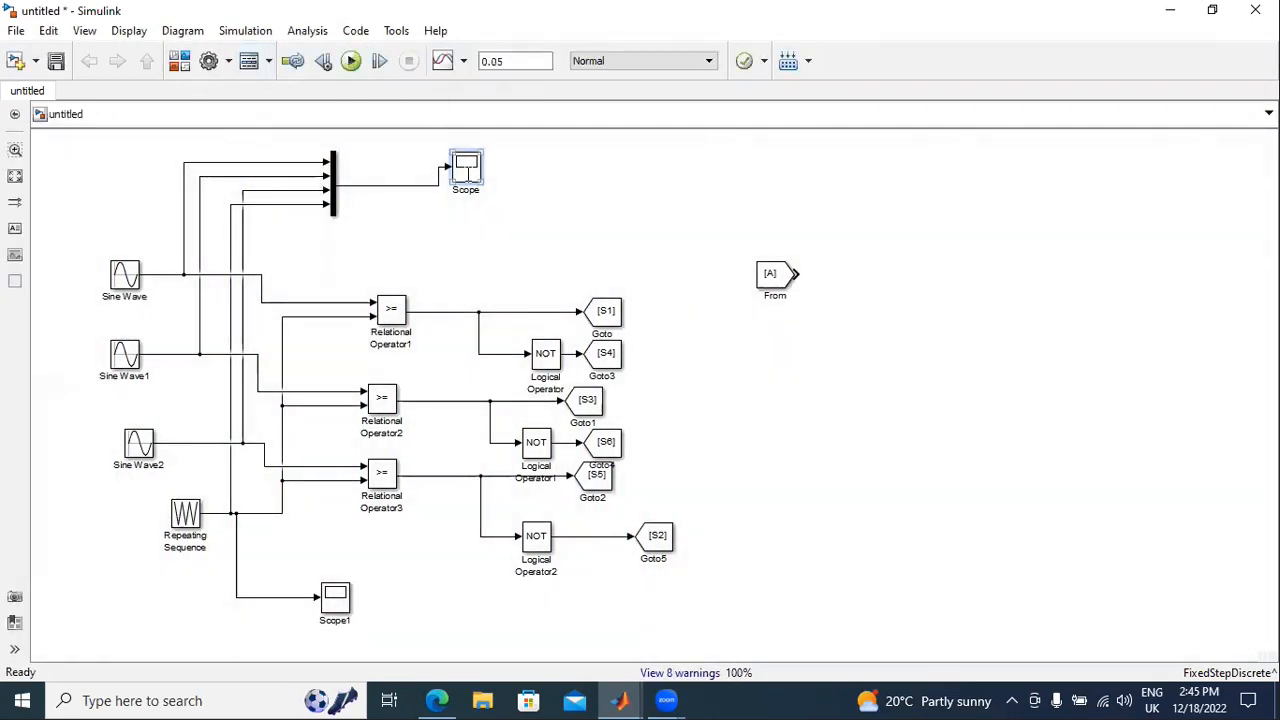
{"action": "double_click", "coordinate": [467, 170]}
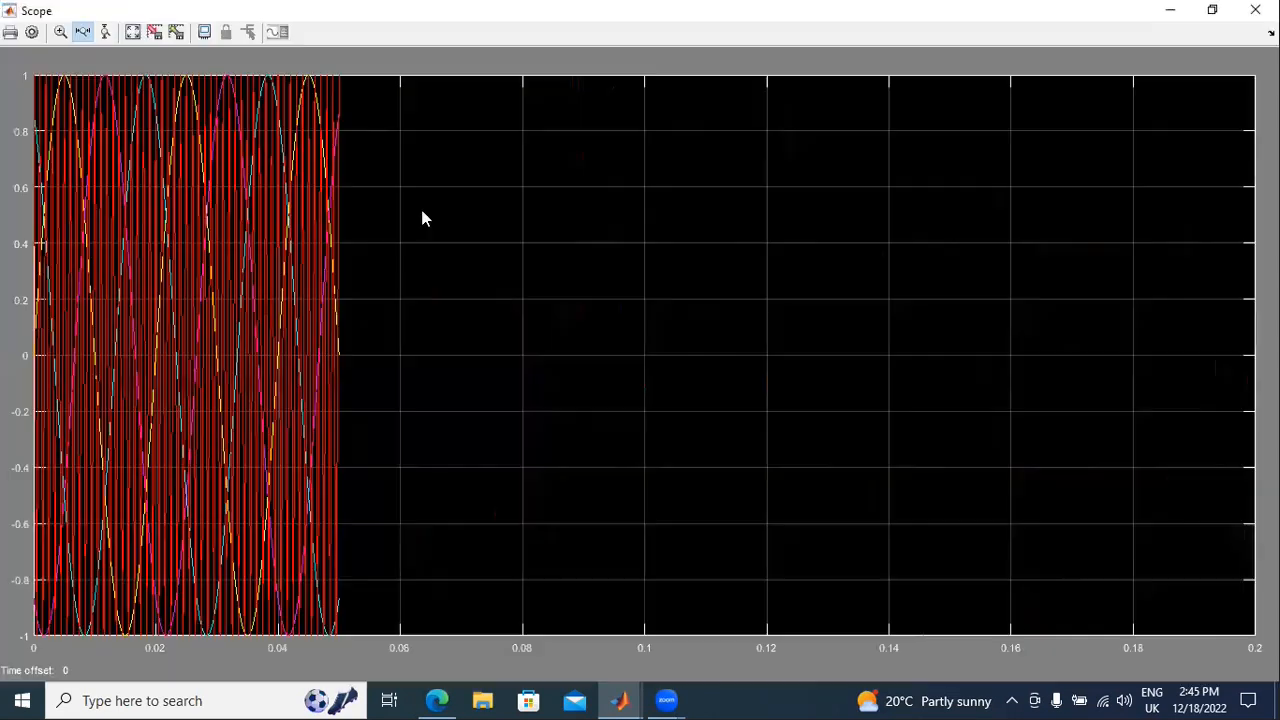
- Autoscale the Mux's Scope, compare its waveforms with the carrier figure in UNIT-II.pdf, and return to the Simulink model
{"action": "left_click", "coordinate": [139, 32]}
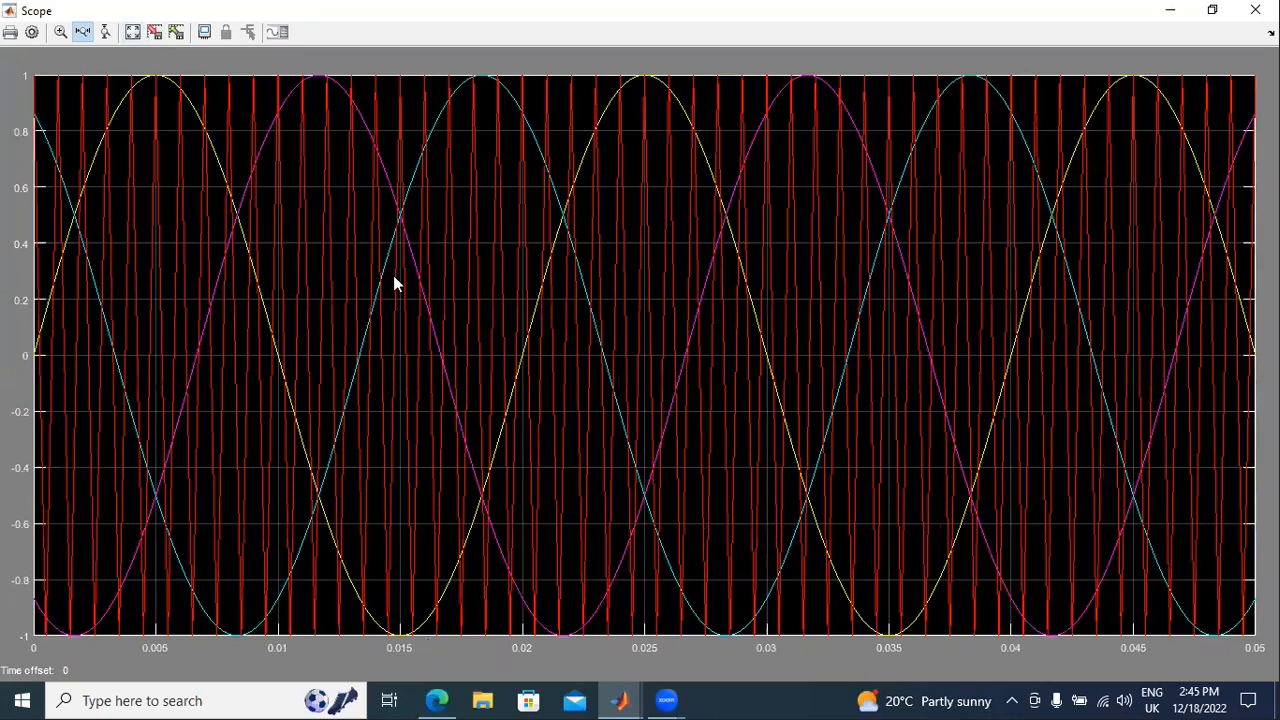
{"action": "key", "text": "alt+Tab"}
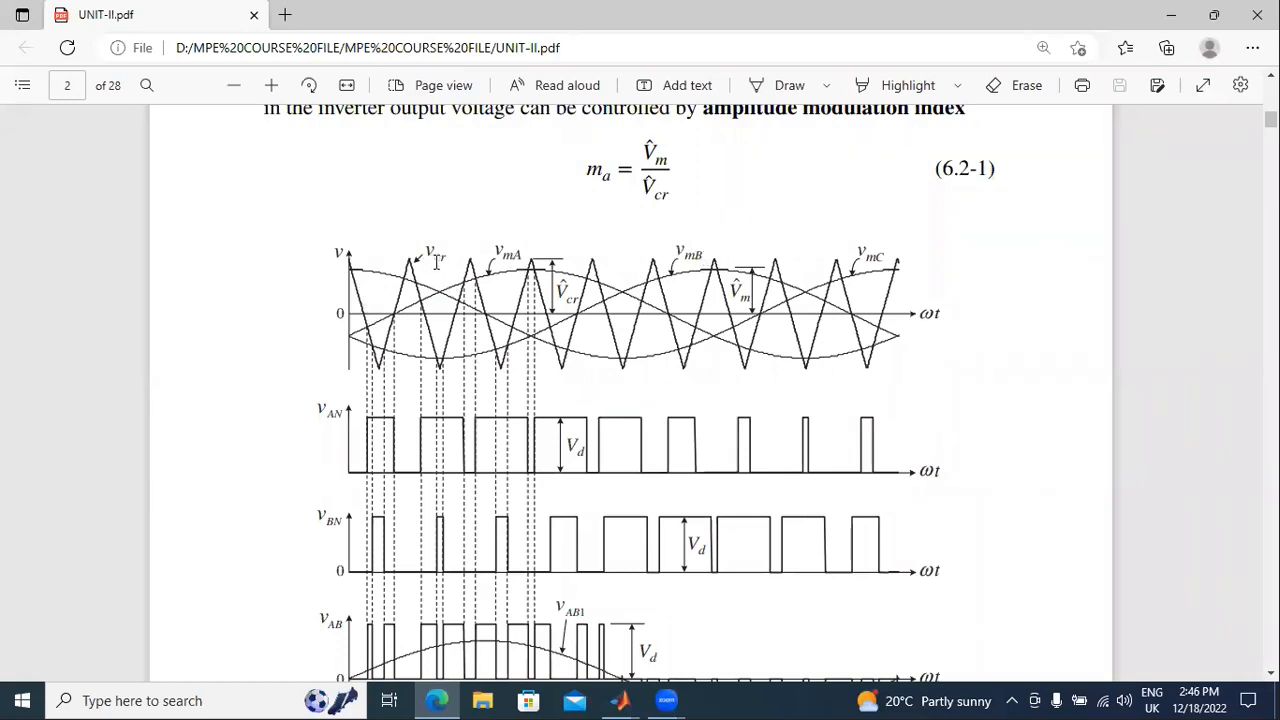
{"action": "left_click", "coordinate": [620, 697]}
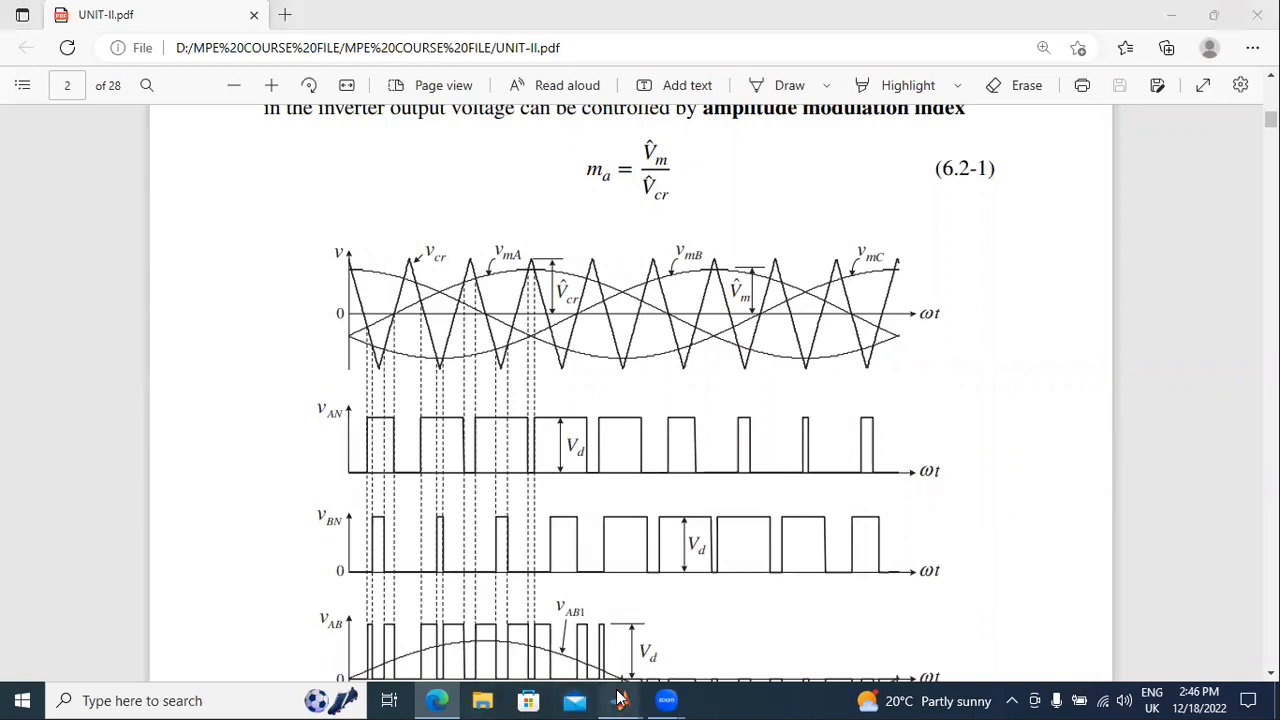
{"action": "left_click", "coordinate": [931, 620]}
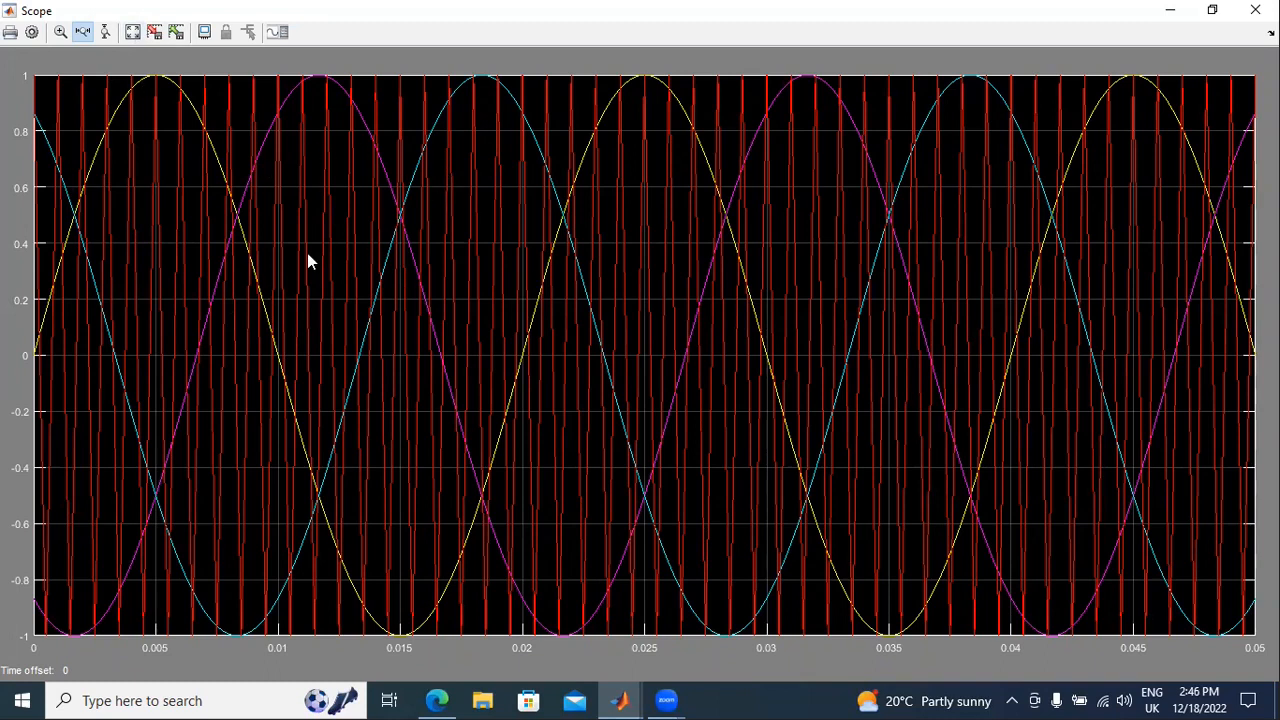
{"action": "left_click", "coordinate": [1255, 10]}
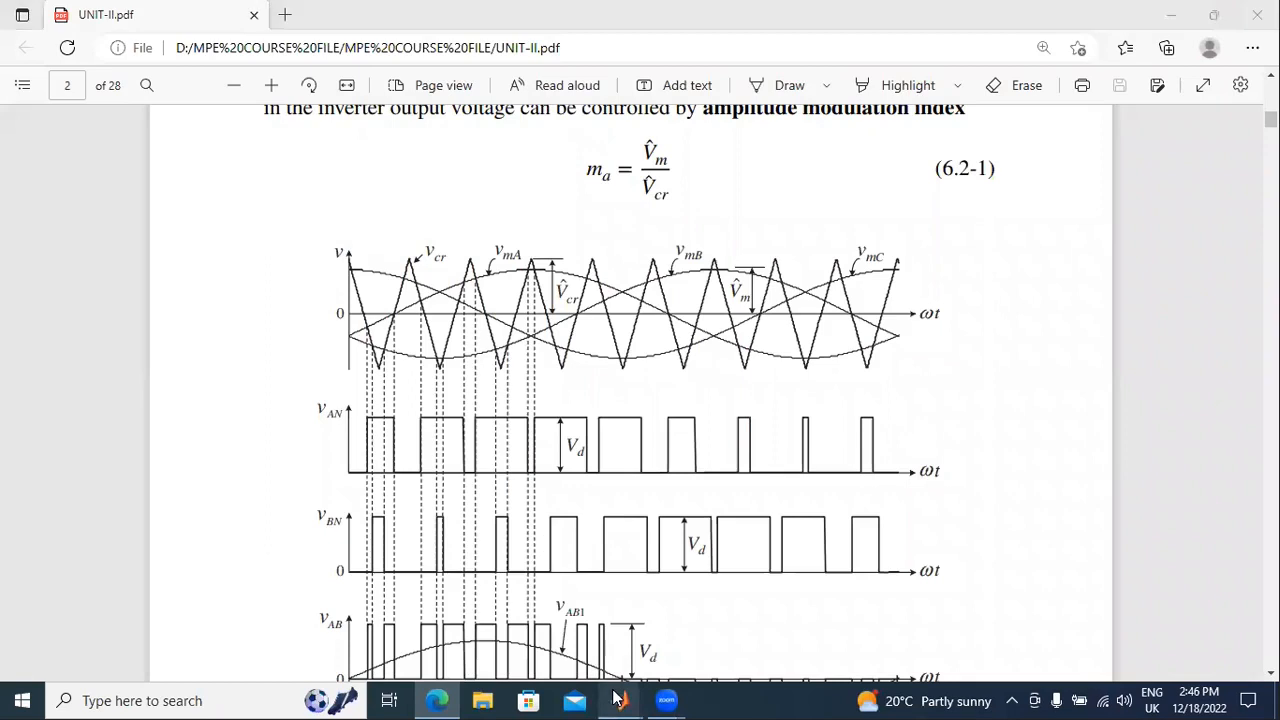
{"action": "left_click", "coordinate": [620, 700]}
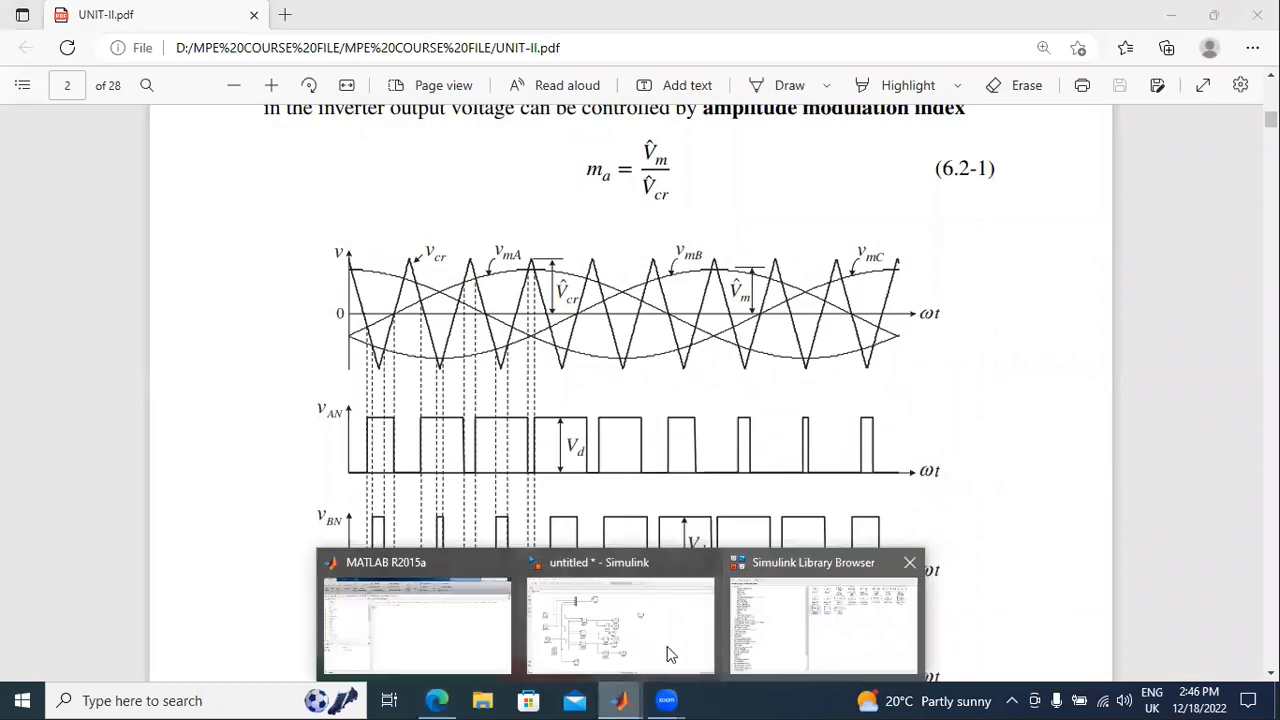
{"action": "left_click", "coordinate": [655, 650]}
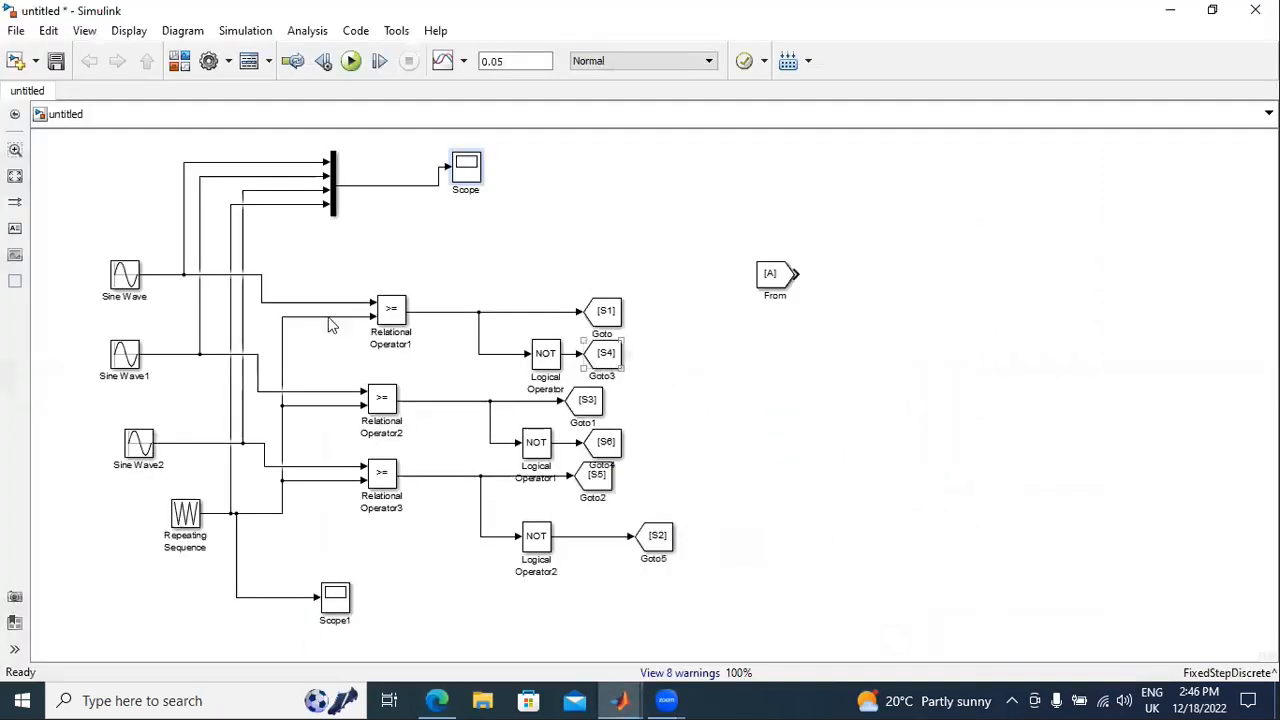
- Move the unused From block aside and add a Scope from Commonly Used Blocks above the Goto blocks
{"action": "left_click_drag", "start_coordinate": [768, 278], "coordinate": [843, 152]}
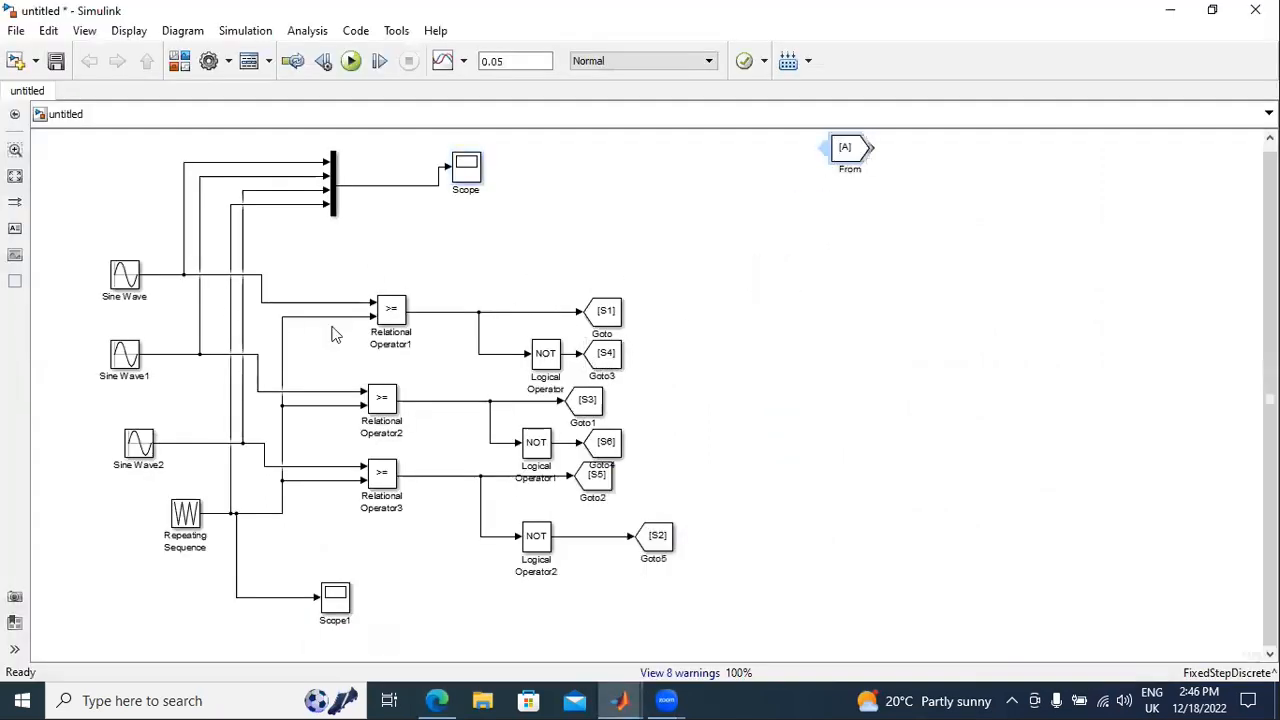
{"action": "left_click", "coordinate": [180, 63]}
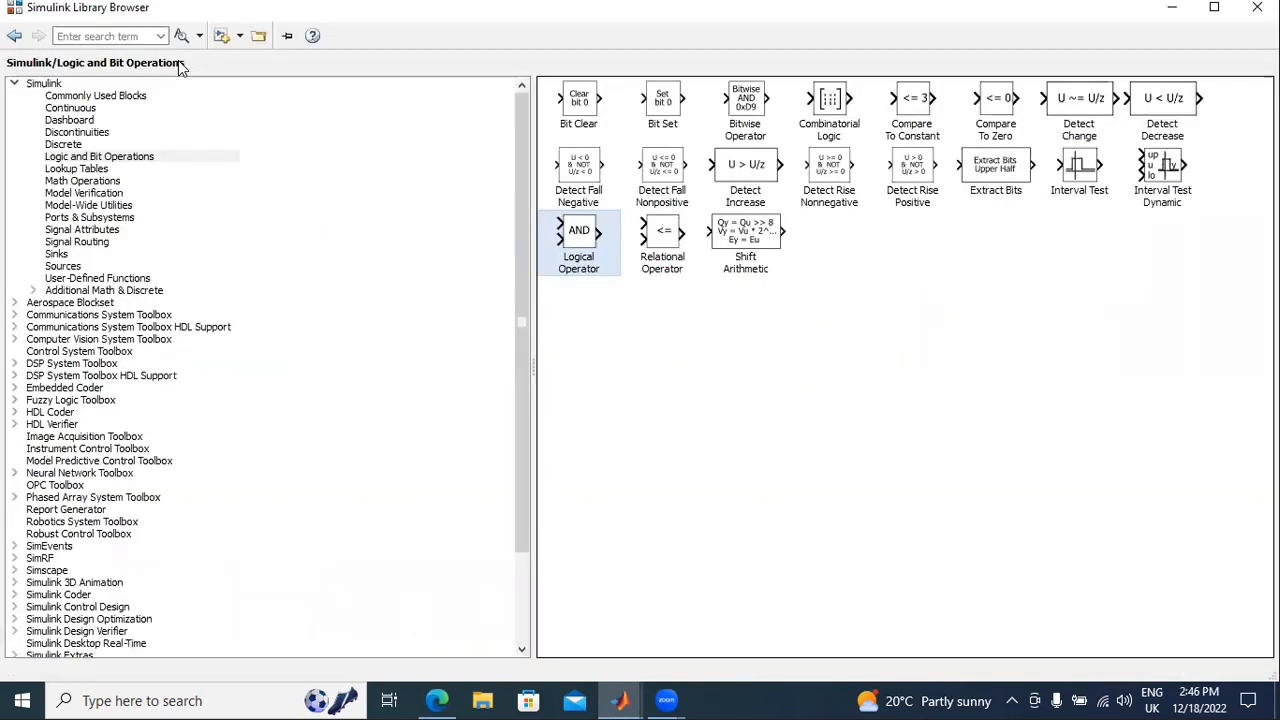
{"action": "left_click", "coordinate": [120, 95]}
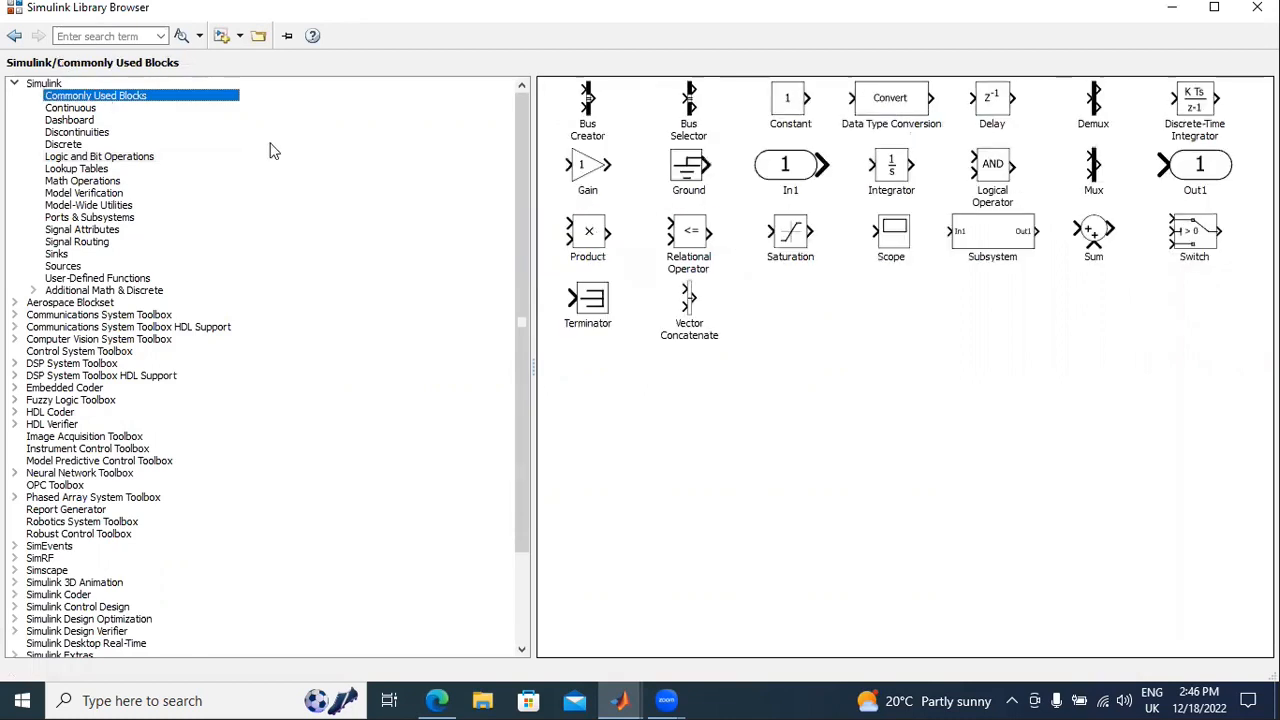
{"action": "right_click", "coordinate": [885, 240]}
{"action": "left_click", "coordinate": [905, 250]}
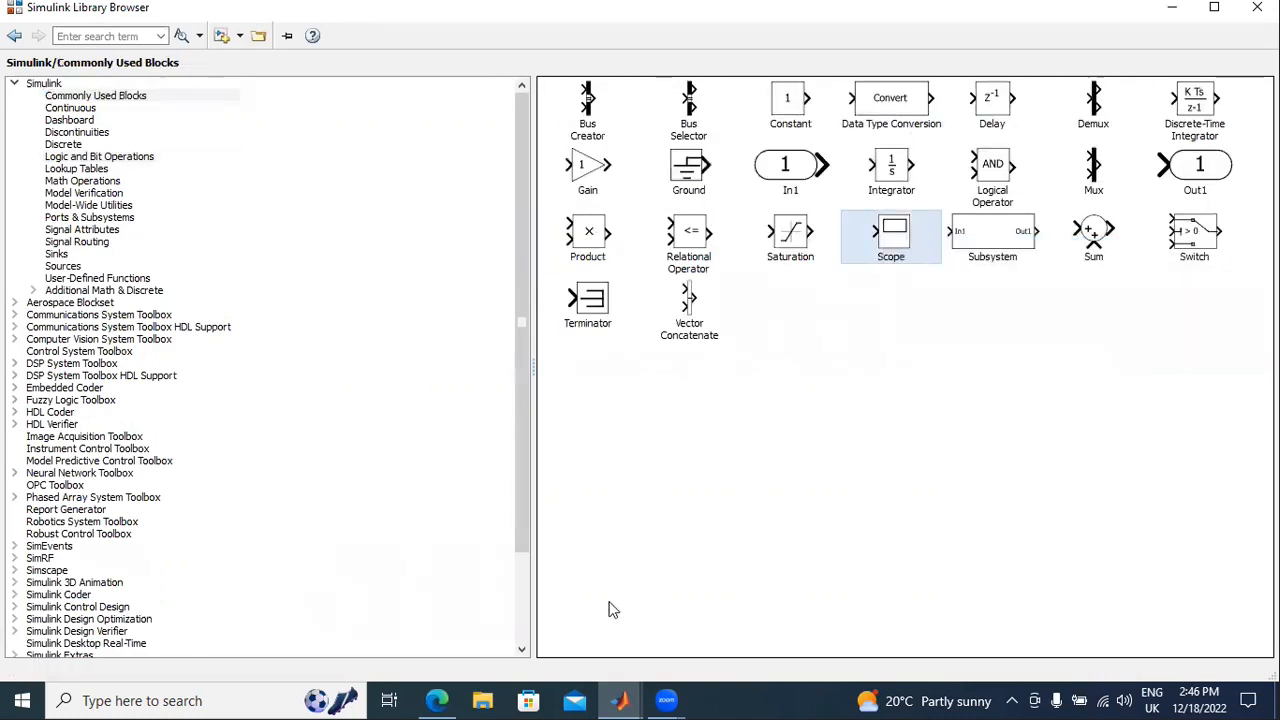
{"action": "mouse_move", "coordinate": [618, 700]}
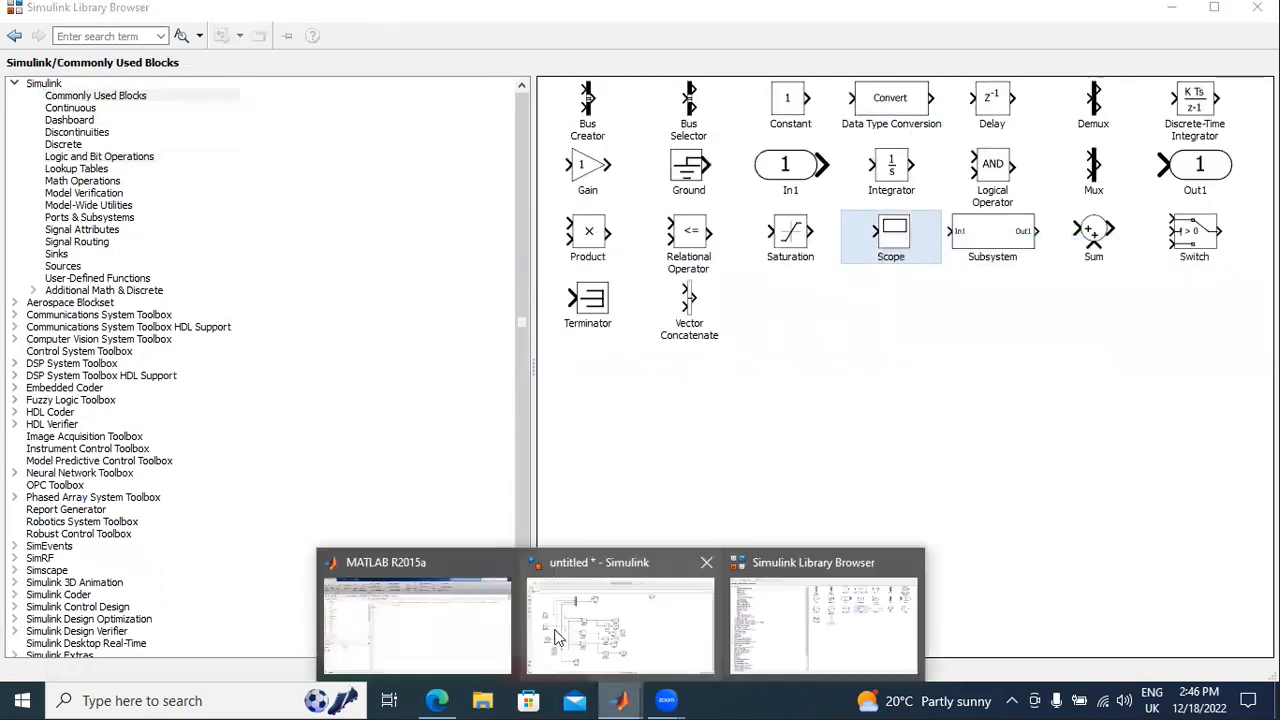
{"action": "left_click", "coordinate": [650, 635]}
{"action": "left_click_drag", "start_coordinate": [655, 398], "coordinate": [726, 252]}
- Set the new Scope2 block's number of axes to 2
{"action": "double_click", "coordinate": [728, 254]}
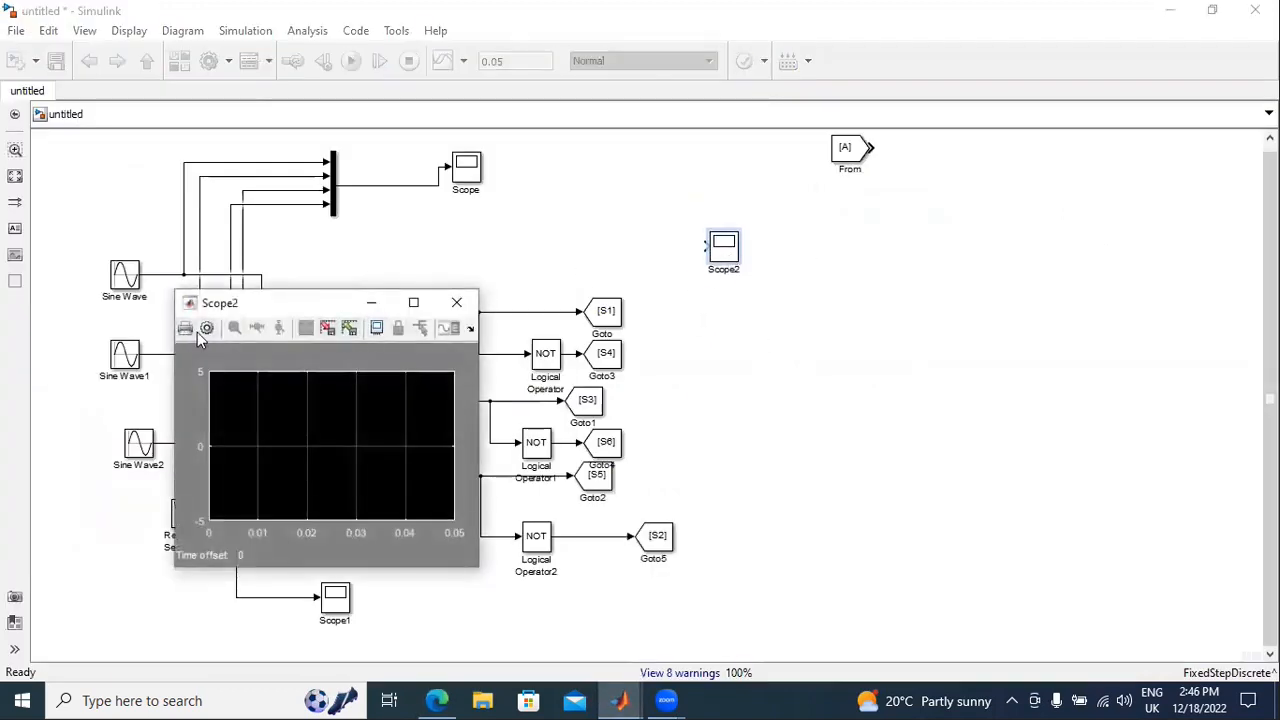
{"action": "left_click", "coordinate": [206, 329]}
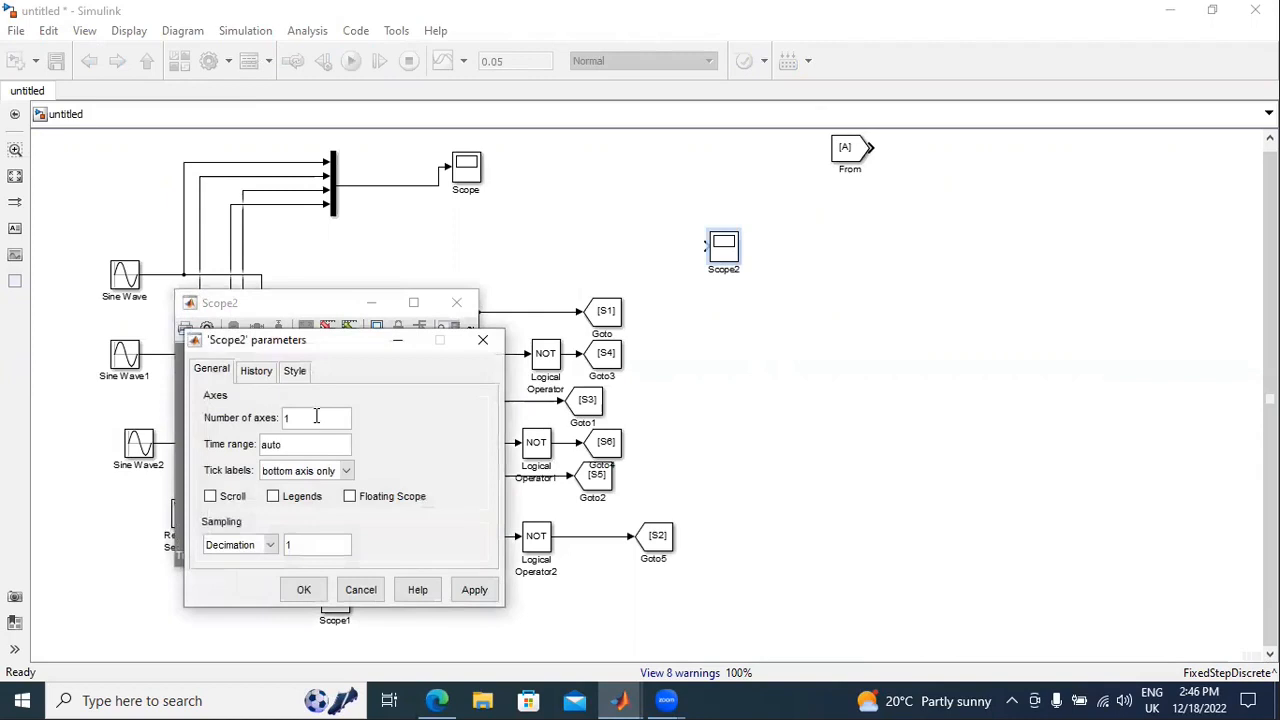
{"action": "type", "text": "2"}
{"action": "left_click", "coordinate": [474, 590]}
{"action": "left_click", "coordinate": [757, 401]}
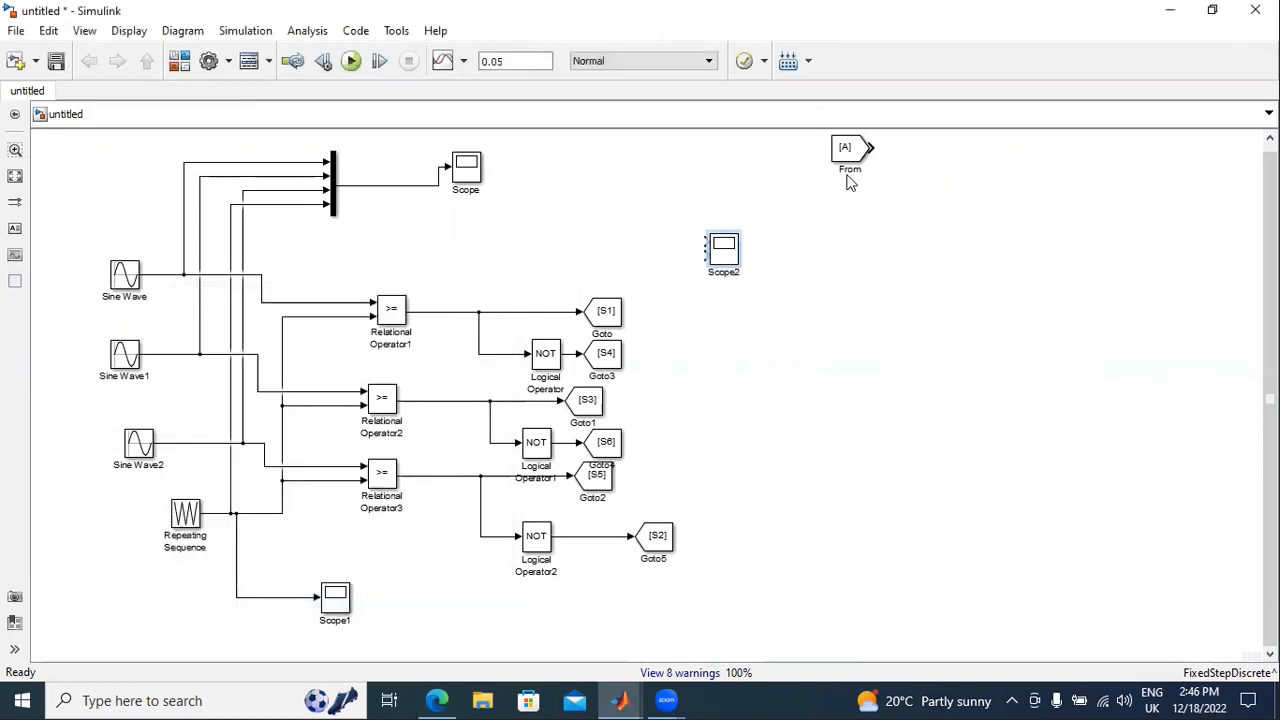
- Place the From block beside Scope2, duplicate it directly below, and wire the two From blocks to Scope2's two inputs
{"action": "left_click_drag", "start_coordinate": [848, 148], "coordinate": [585, 200]}
{"action": "left_click_drag", "start_coordinate": [723, 243], "coordinate": [714, 215]}
{"action": "left_click_drag", "start_coordinate": [576, 203], "coordinate": [627, 215]}
{"action": "left_click_drag", "start_coordinate": [673, 260], "coordinate": [674, 264]}
{"action": "key", "text": "Delete"}
{"action": "left_click_drag", "start_coordinate": [604, 199], "coordinate": [696, 213]}
{"action": "left_click_drag", "start_coordinate": [613, 235], "coordinate": [698, 228]}
- Set the upper From block's Goto tag to S1
{"action": "left_click", "coordinate": [582, 201]}
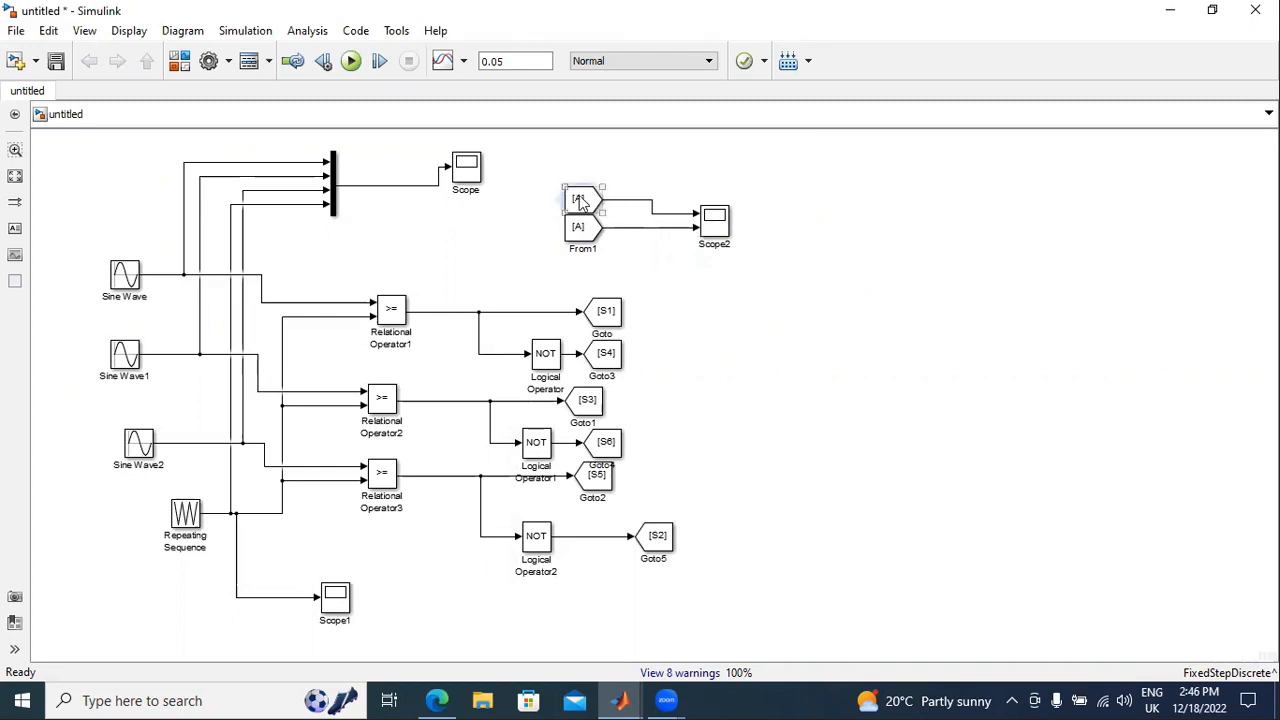
{"action": "double_click", "coordinate": [582, 201]}
{"action": "left_click", "coordinate": [739, 339]}
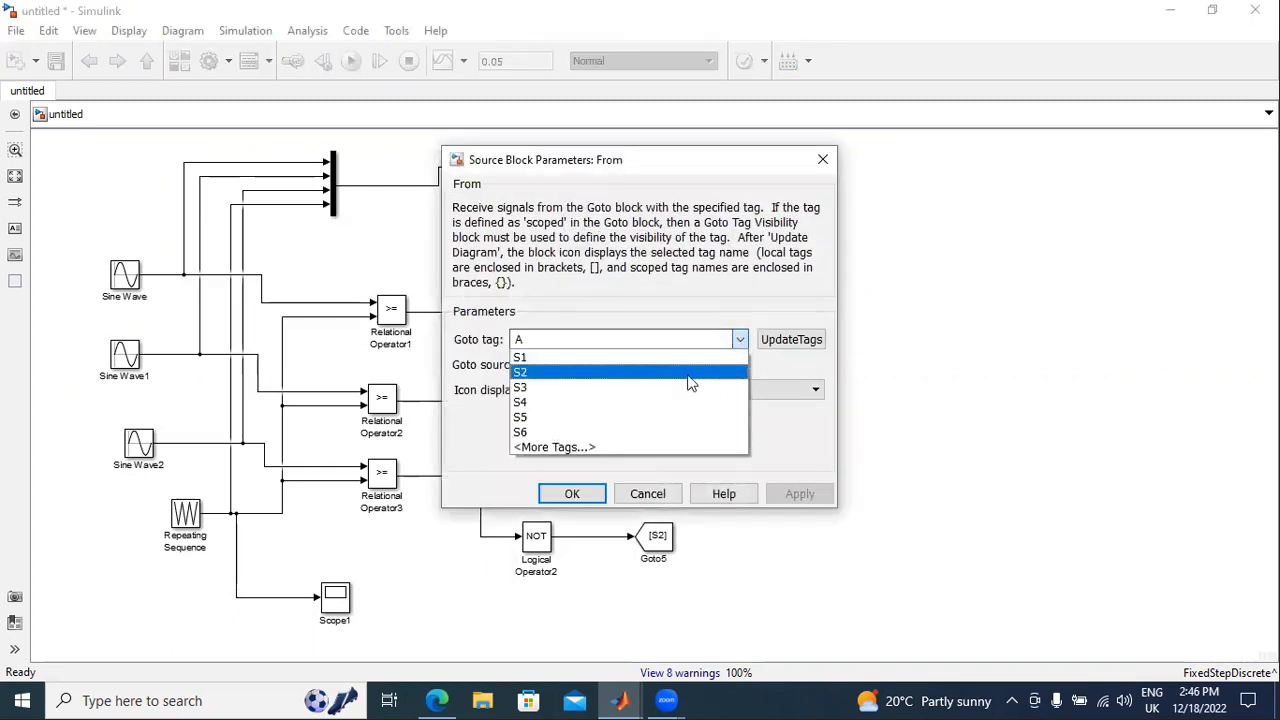
{"action": "left_click", "coordinate": [677, 360]}
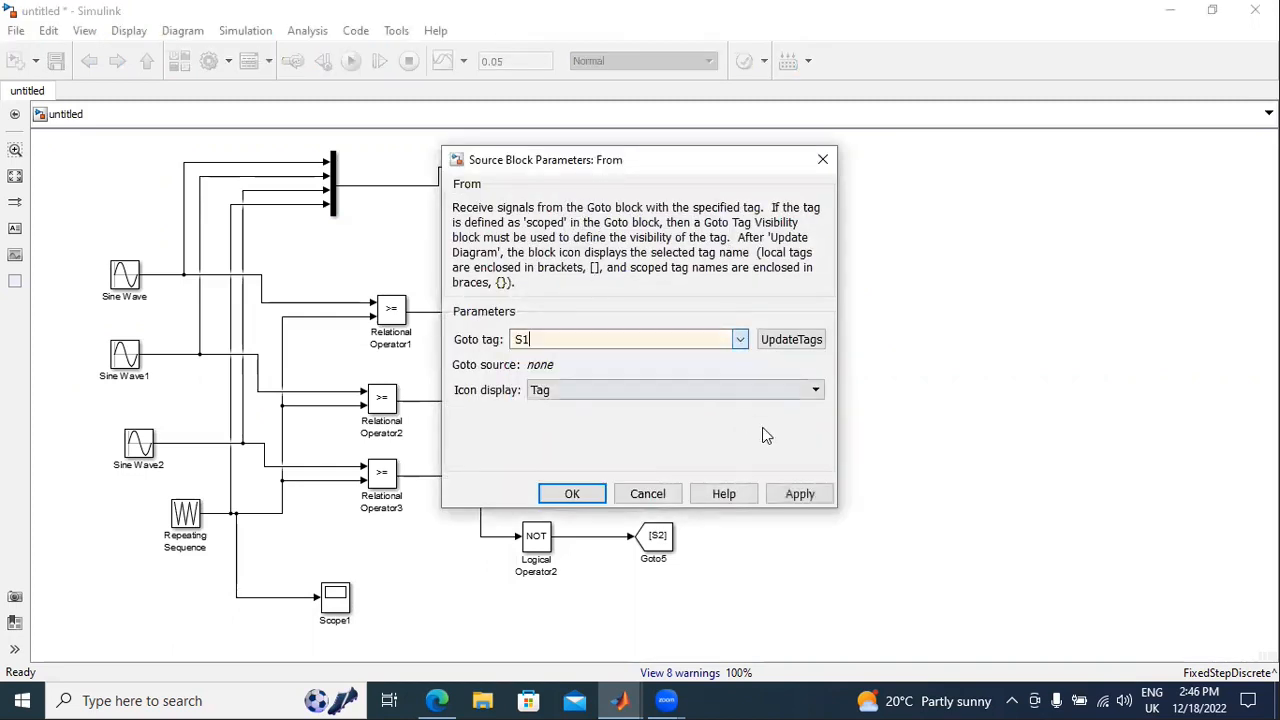
{"action": "left_click", "coordinate": [799, 494]}
{"action": "left_click", "coordinate": [572, 494]}
- Set the lower From block's Goto tag to S2 and run the simulation
{"action": "left_click", "coordinate": [585, 235]}
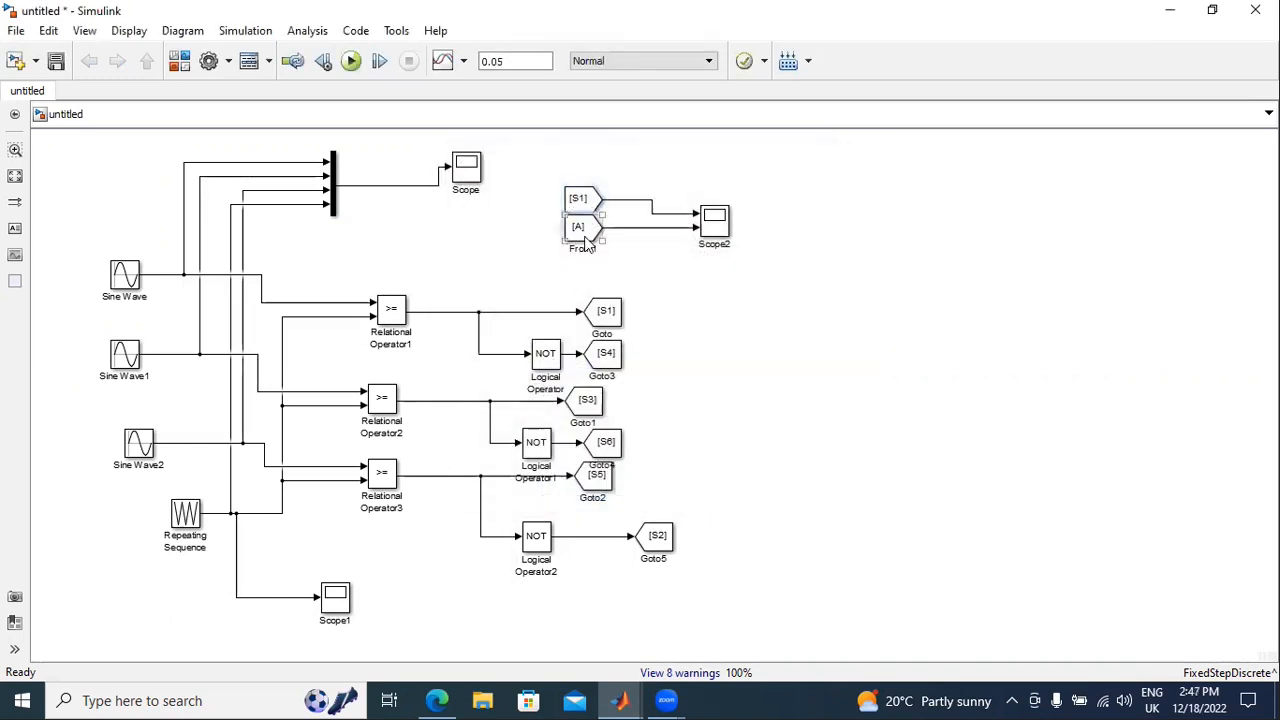
{"action": "double_click", "coordinate": [585, 240]}
{"action": "left_click", "coordinate": [739, 339]}
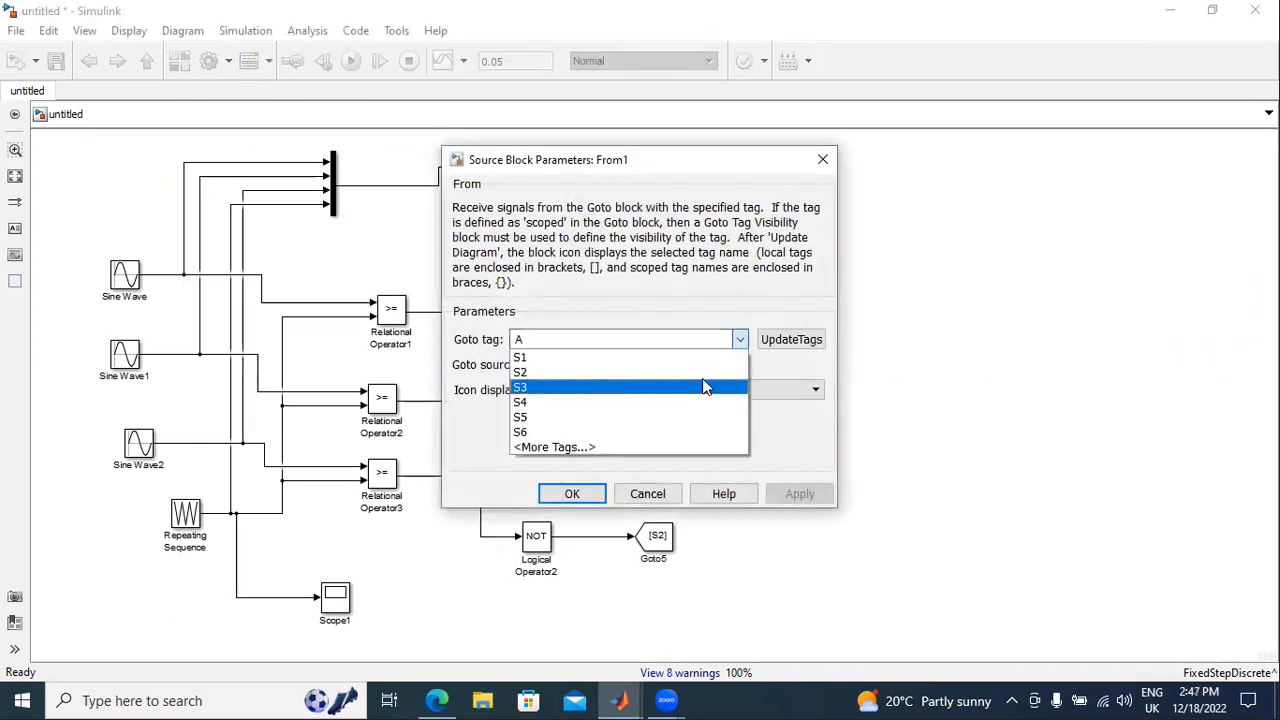
{"action": "left_click", "coordinate": [690, 372]}
{"action": "left_click", "coordinate": [799, 494]}
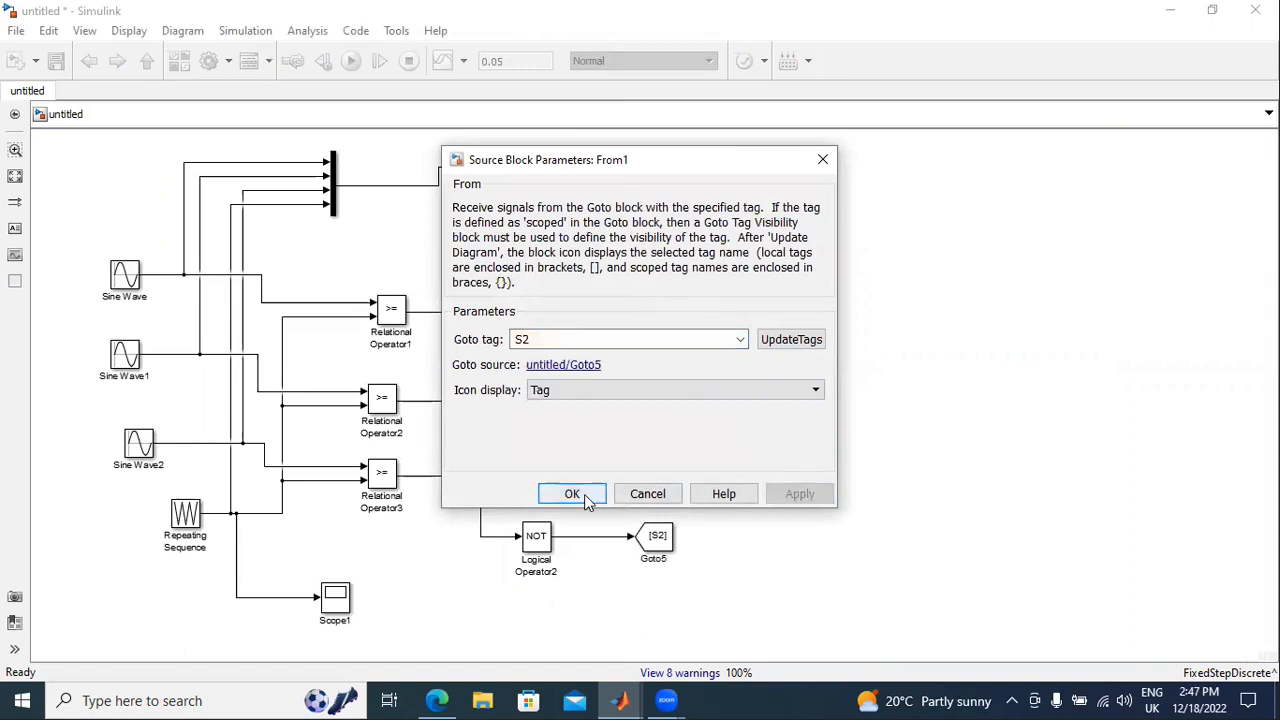
{"action": "left_click", "coordinate": [572, 494]}
{"action": "left_click", "coordinate": [352, 62]}
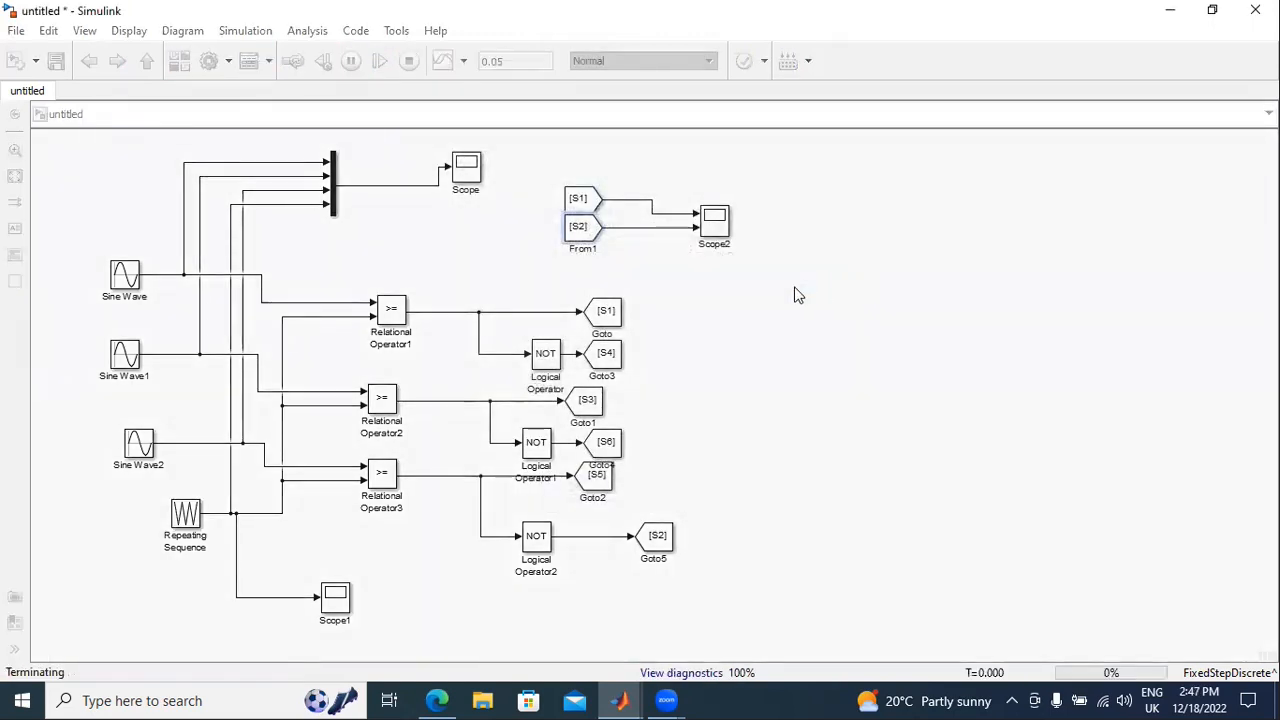
- Change the lower From block's Goto tag to S4 and rerun the simulation
{"action": "left_click", "coordinate": [577, 232]}
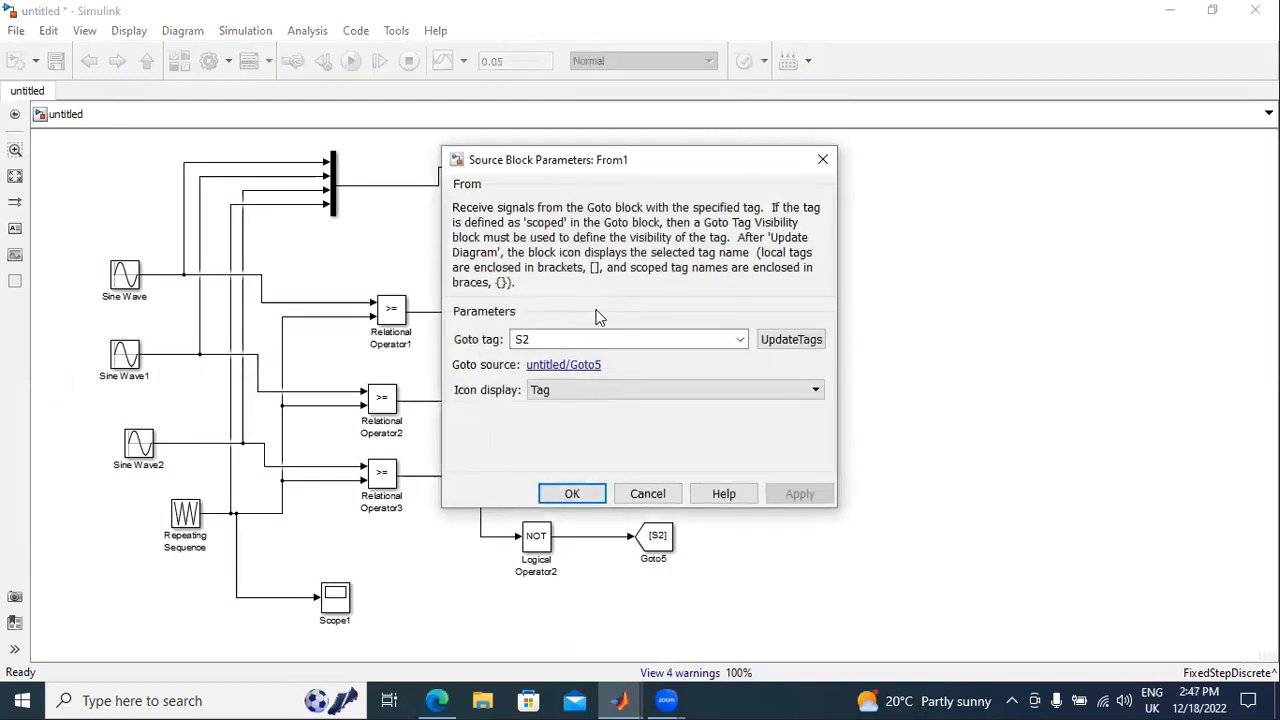
{"action": "key", "text": "BackSpace"}
{"action": "type", "text": "4"}
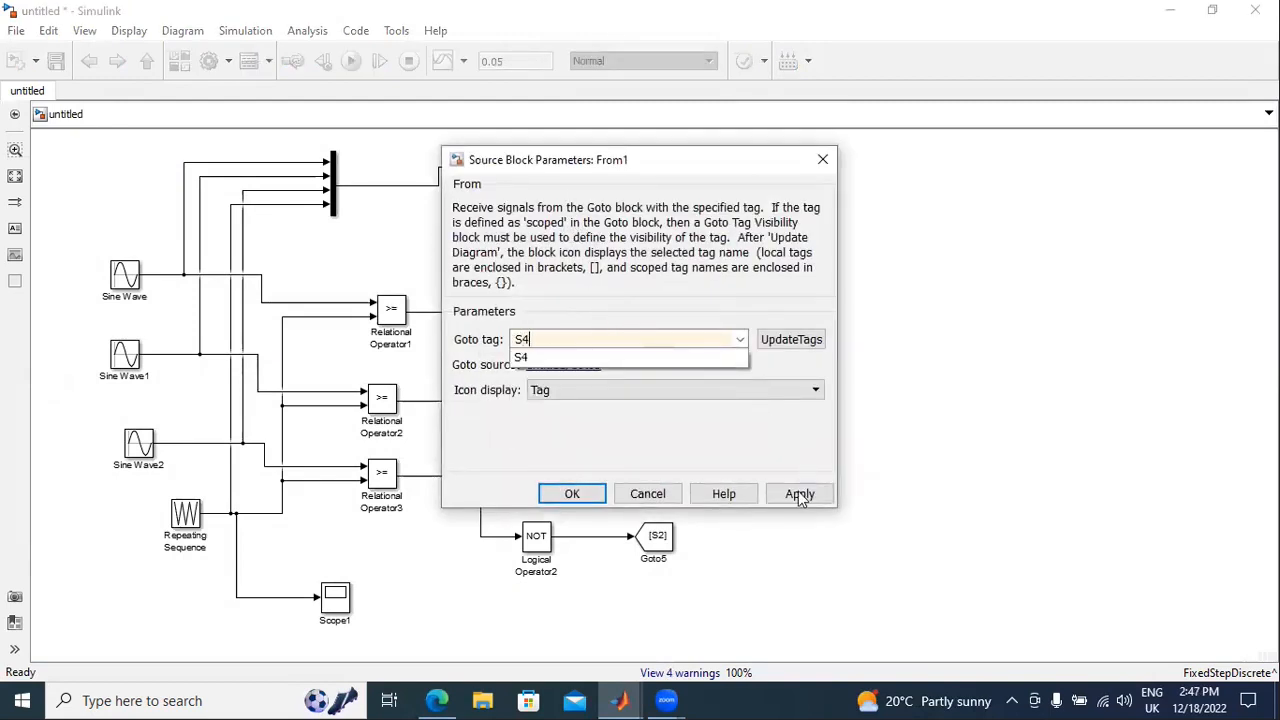
{"action": "key", "text": "Return"}
{"action": "left_click", "coordinate": [566, 493]}
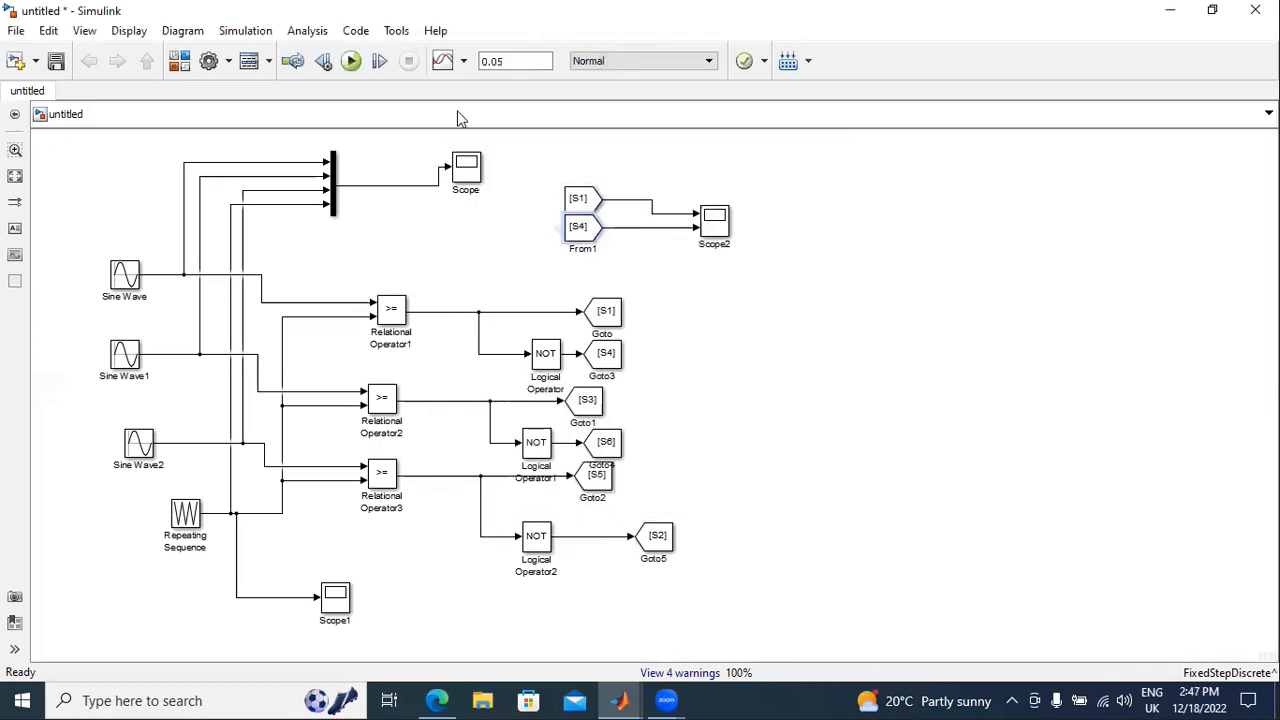
{"action": "left_click", "coordinate": [351, 61]}
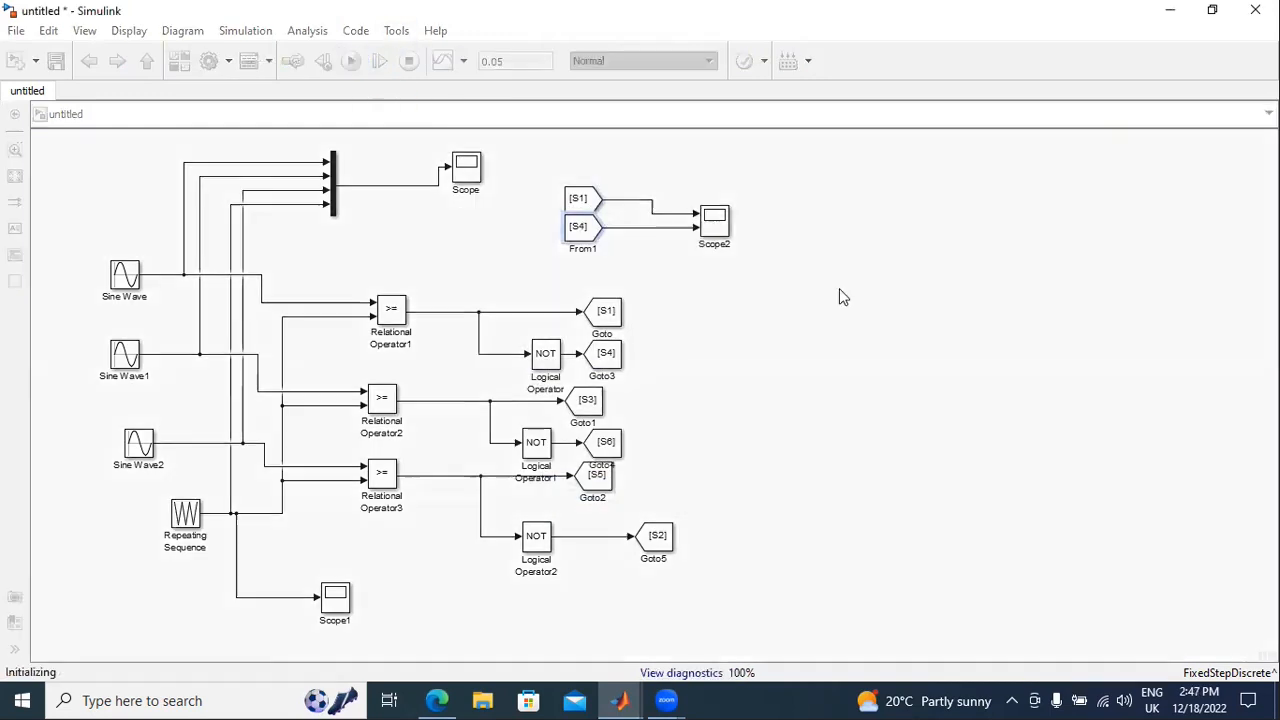
- Examine the S1 and S4 gate signals on a maximized Scope2, autoscaling and zooming in along time to about 0.006–0.014
{"action": "double_click", "coordinate": [725, 240]}
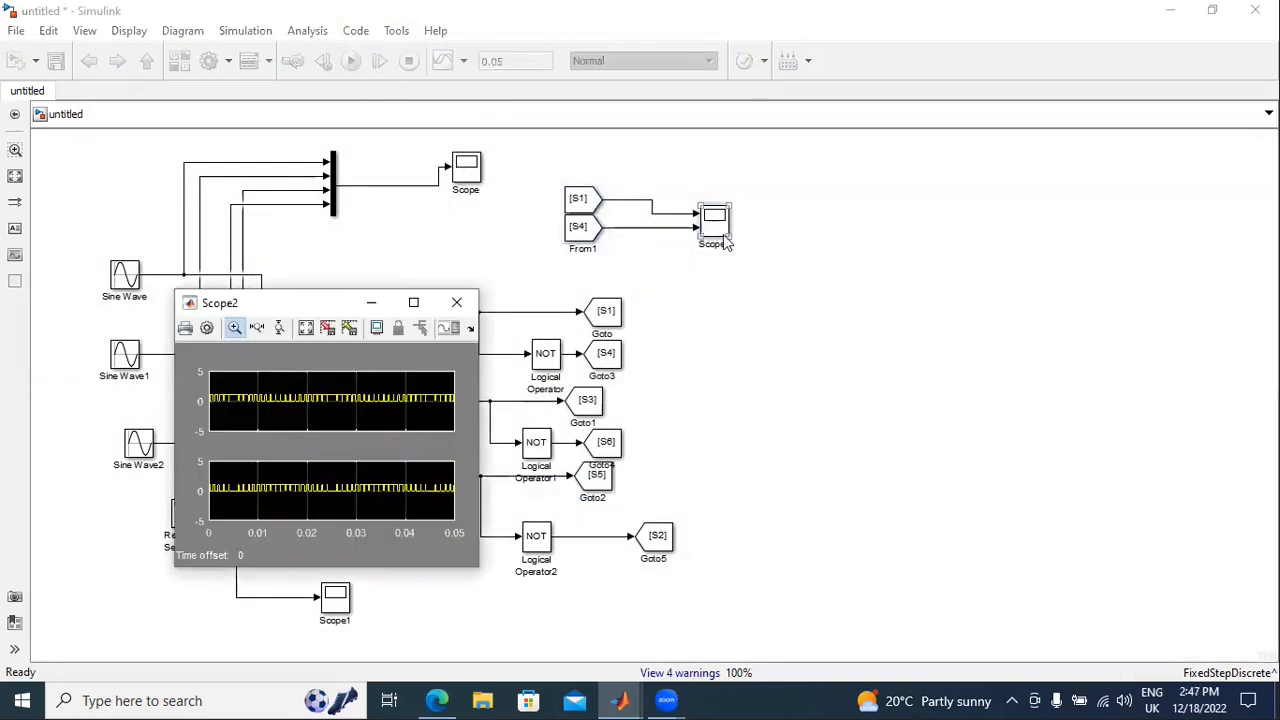
{"action": "left_click", "coordinate": [413, 302]}
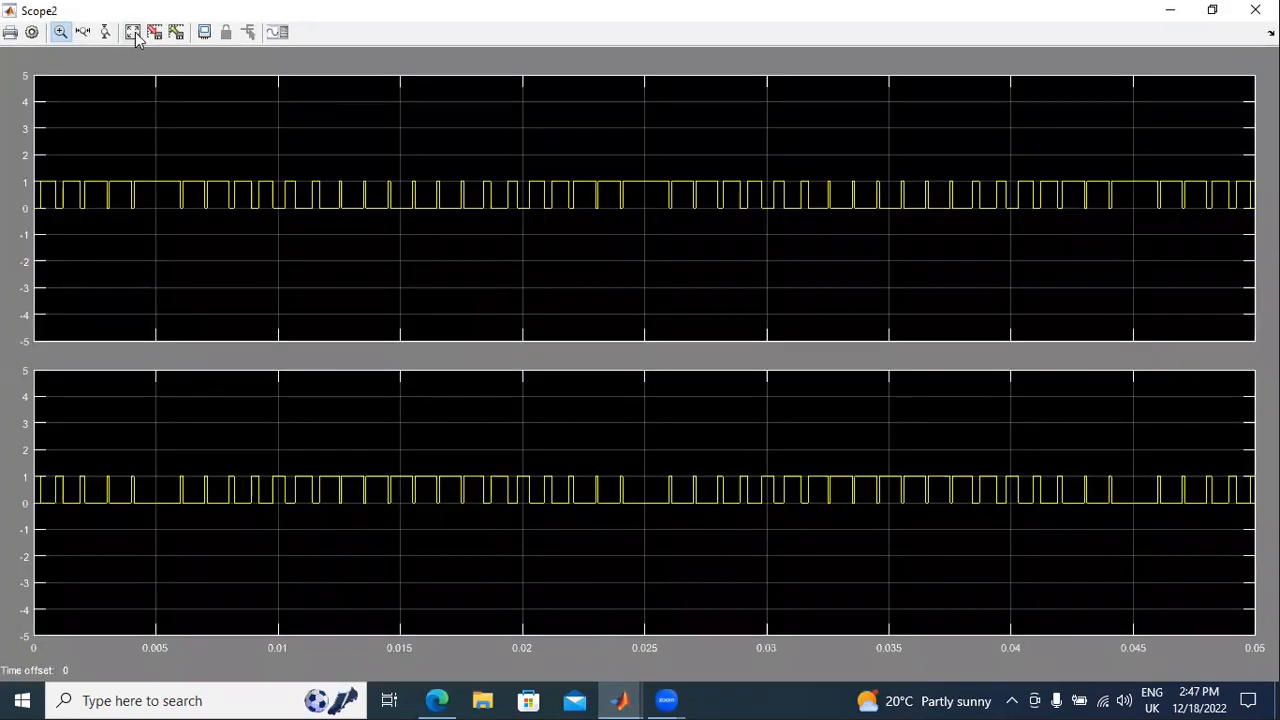
{"action": "left_click", "coordinate": [132, 32]}
{"action": "left_click", "coordinate": [86, 33]}
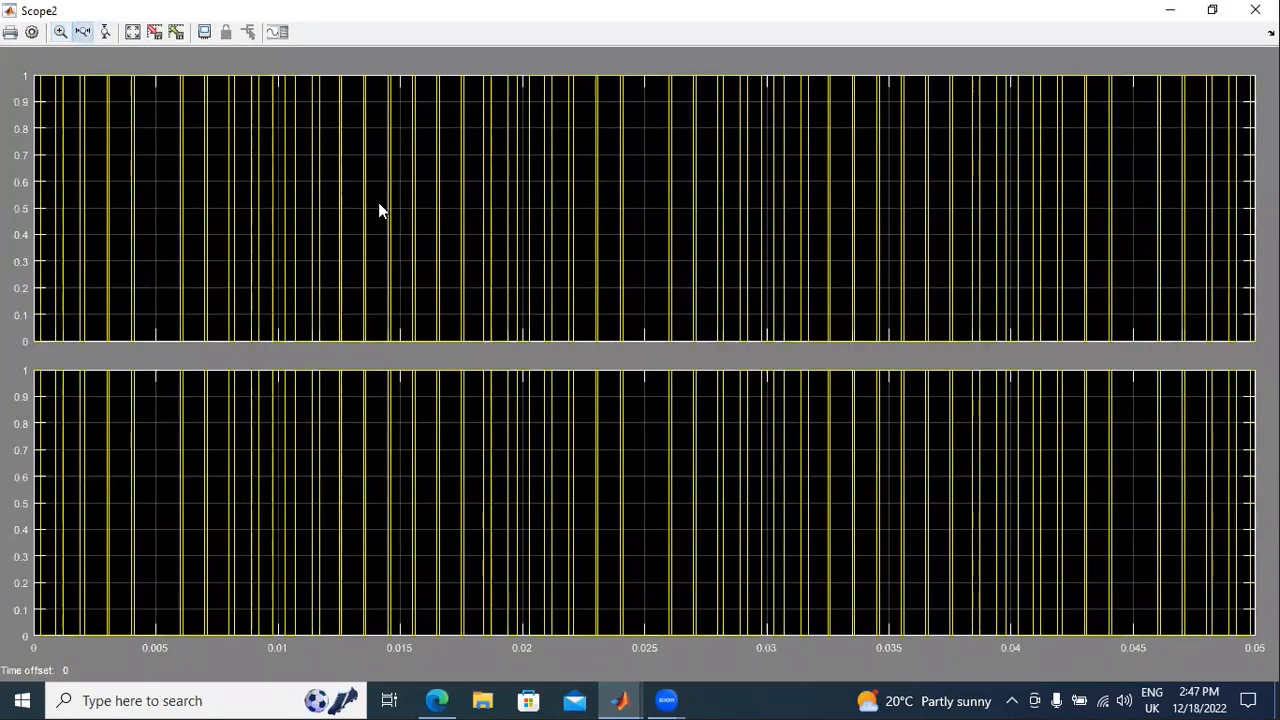
{"action": "left_click_drag", "start_coordinate": [180, 210], "coordinate": [378, 210]}
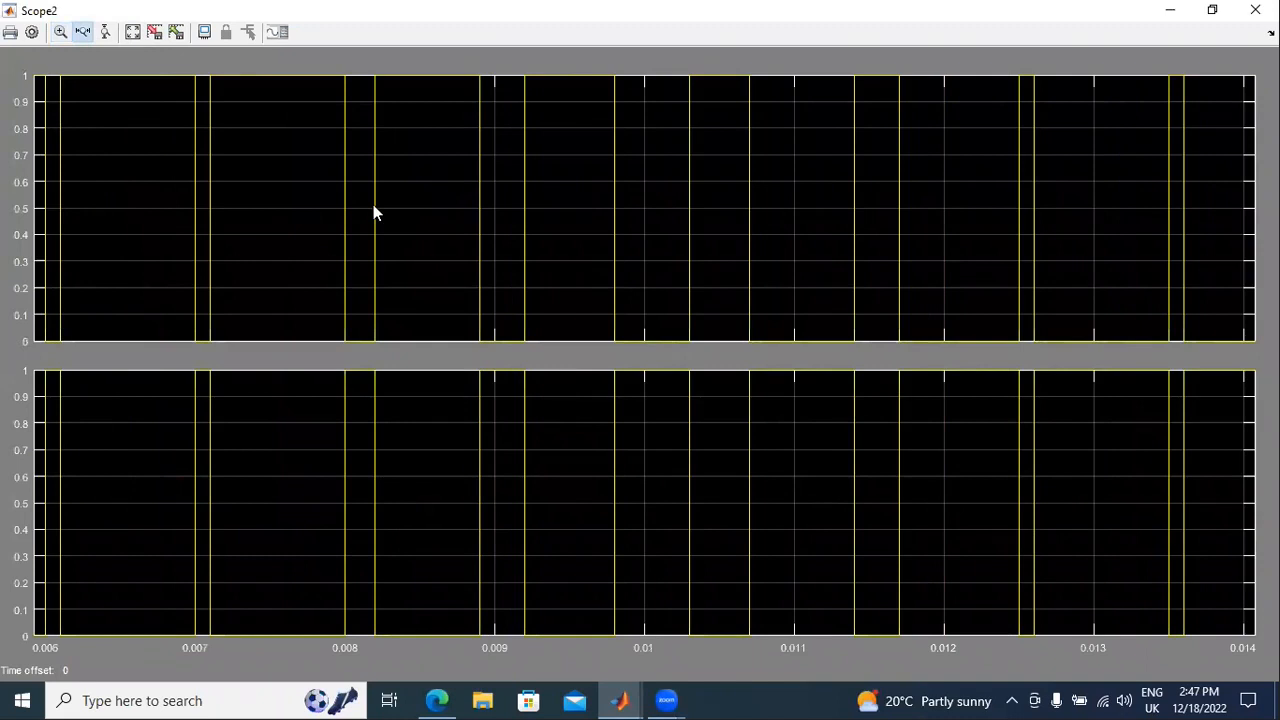
- Apply Y-axis limits of -5 and 5 to both Scope2 plots, then close the scope
{"action": "right_click", "coordinate": [268, 205]}
{"action": "left_click", "coordinate": [320, 296]}
{"action": "left_click", "coordinate": [234, 383]}
{"action": "left_click", "coordinate": [112, 383]}
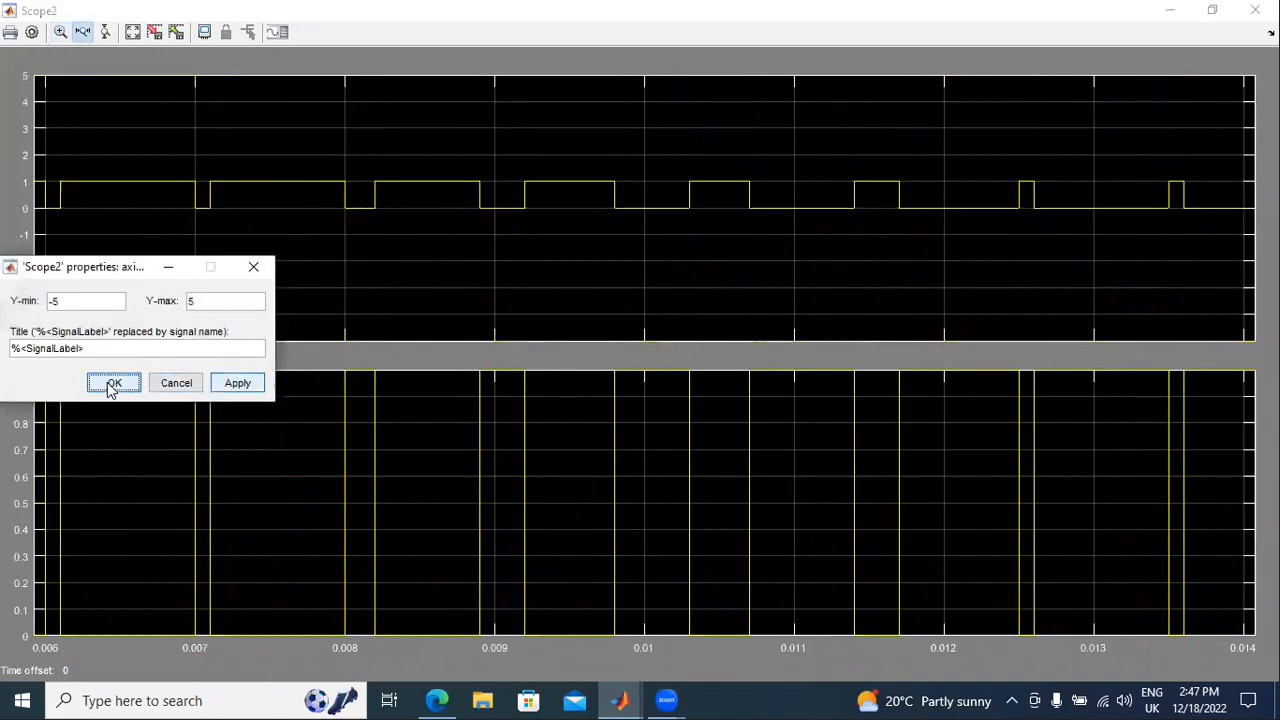
{"action": "right_click", "coordinate": [233, 466]}
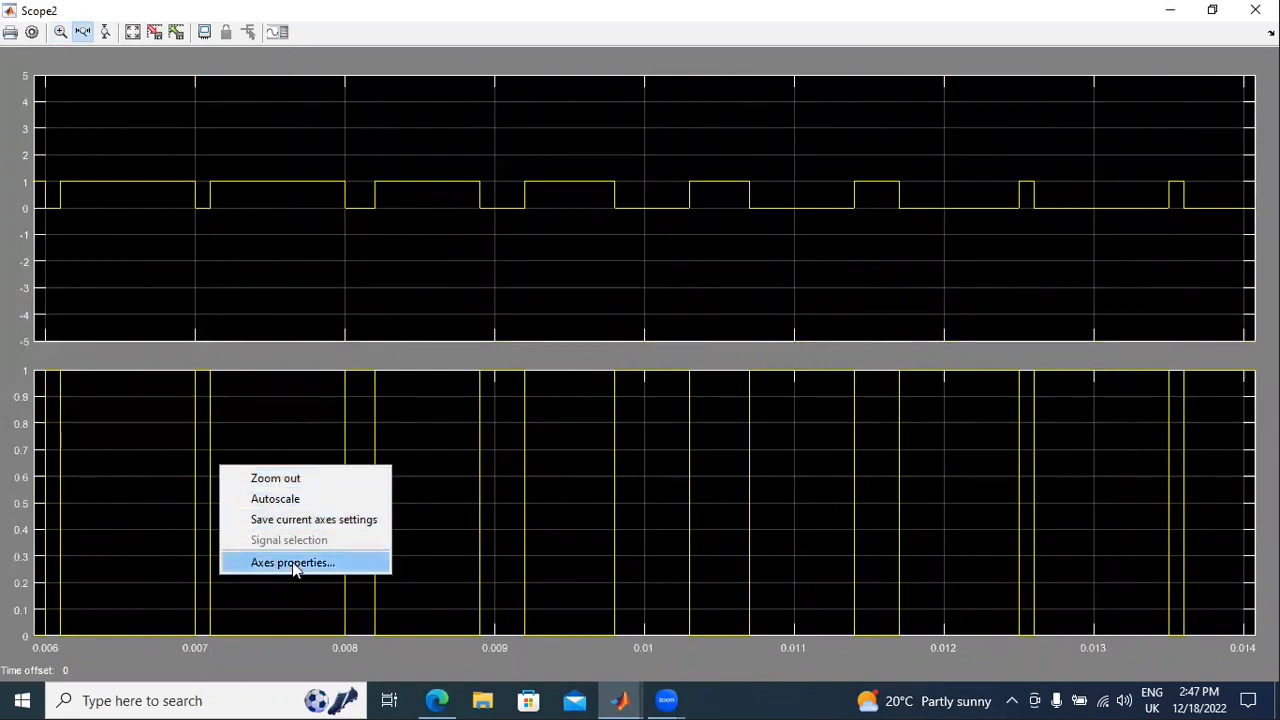
{"action": "left_click", "coordinate": [286, 560]}
{"action": "left_click", "coordinate": [234, 639]}
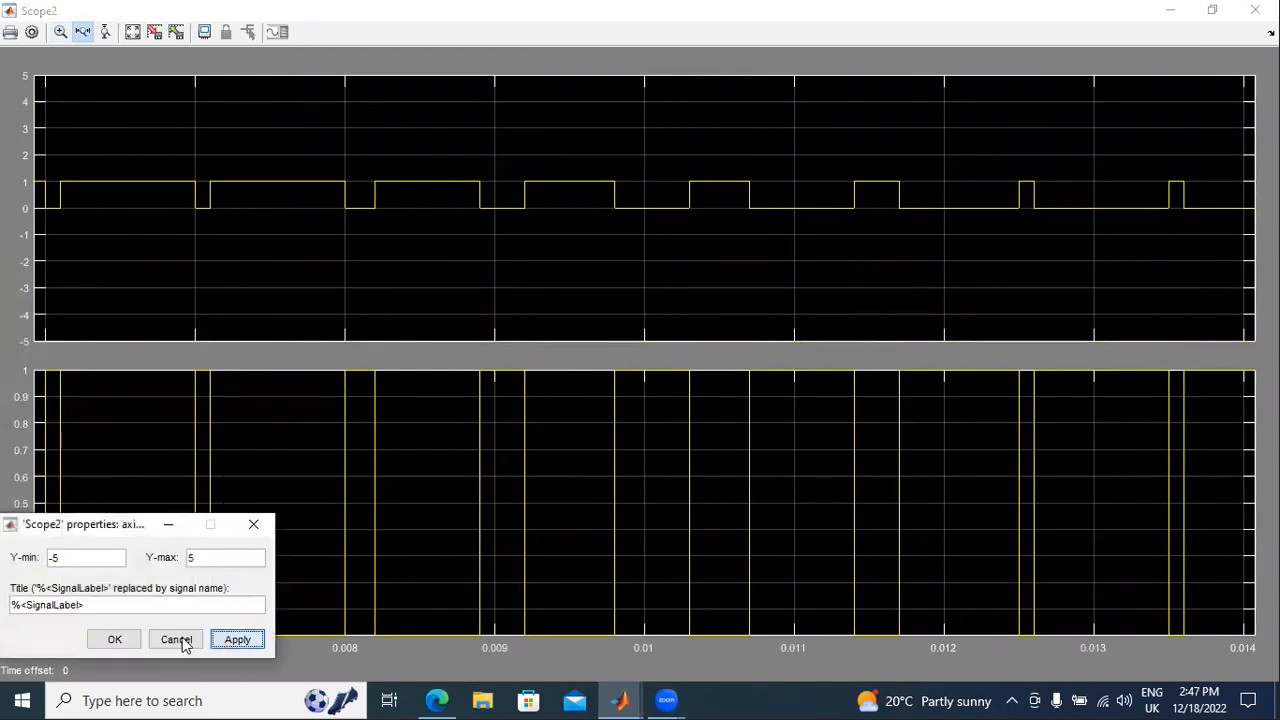
{"action": "left_click", "coordinate": [112, 639]}
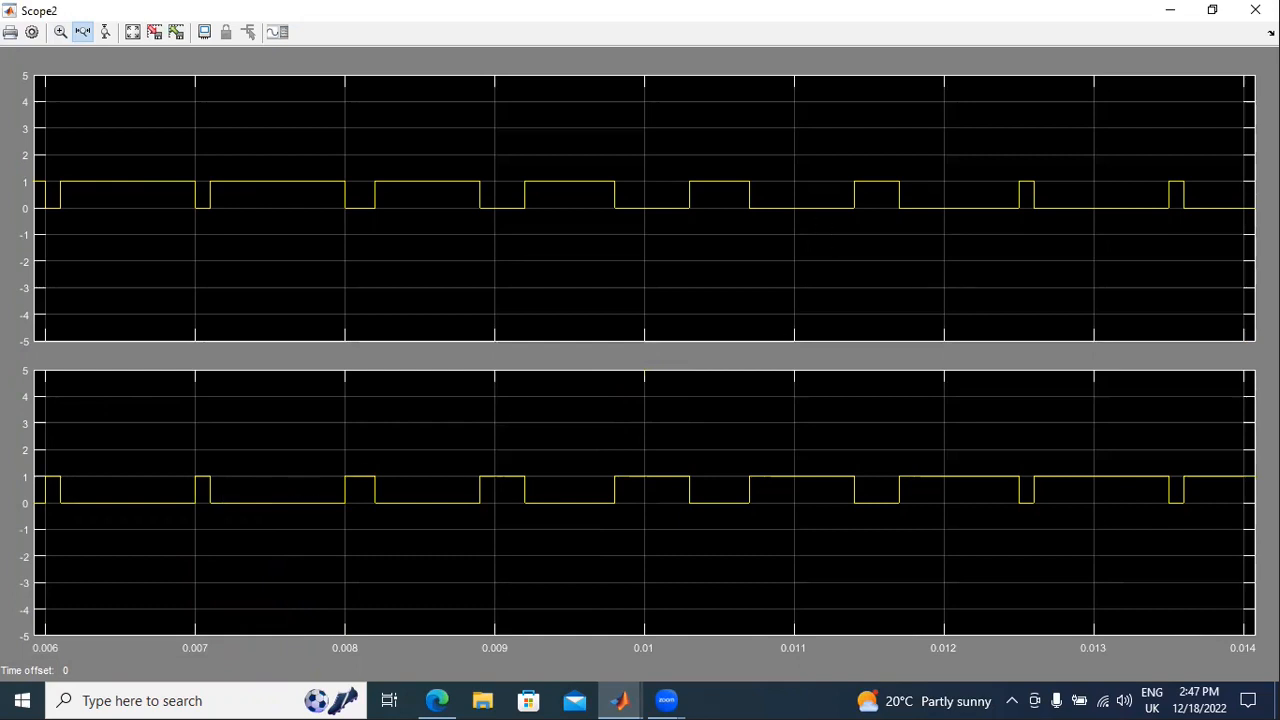
{"action": "left_click", "coordinate": [1255, 10]}
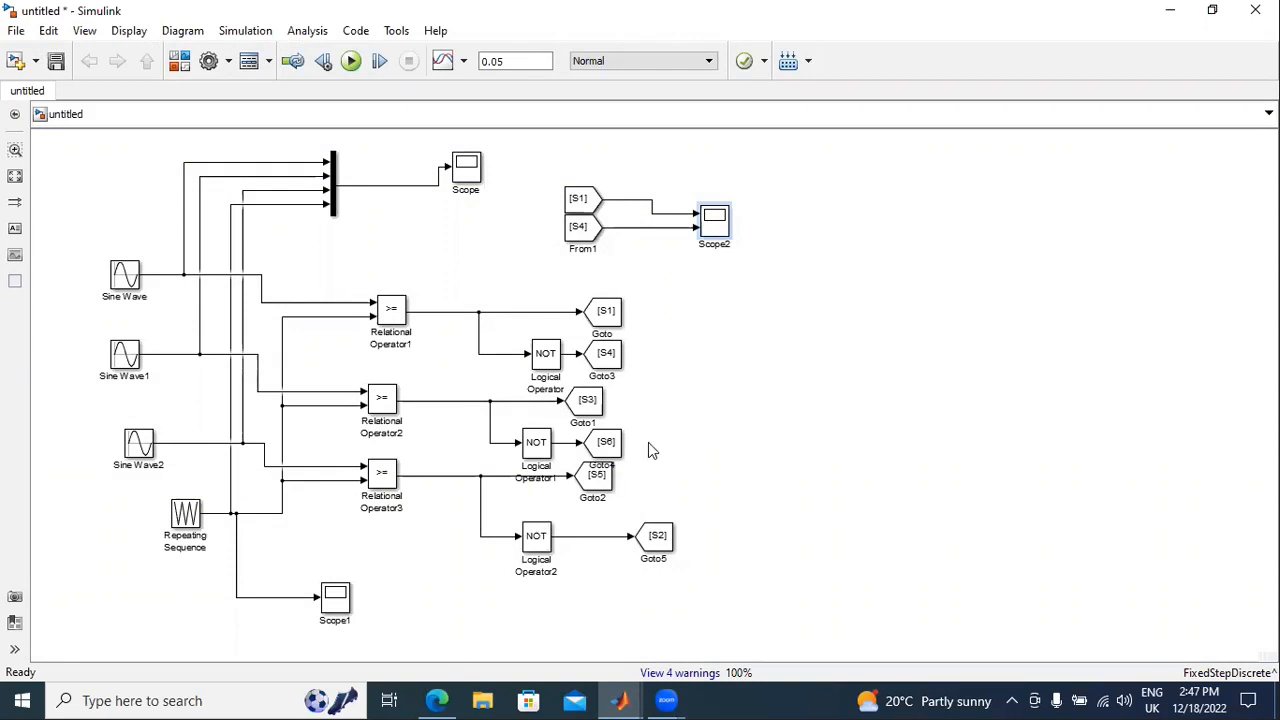
{"action": "left_click", "coordinate": [181, 61]}
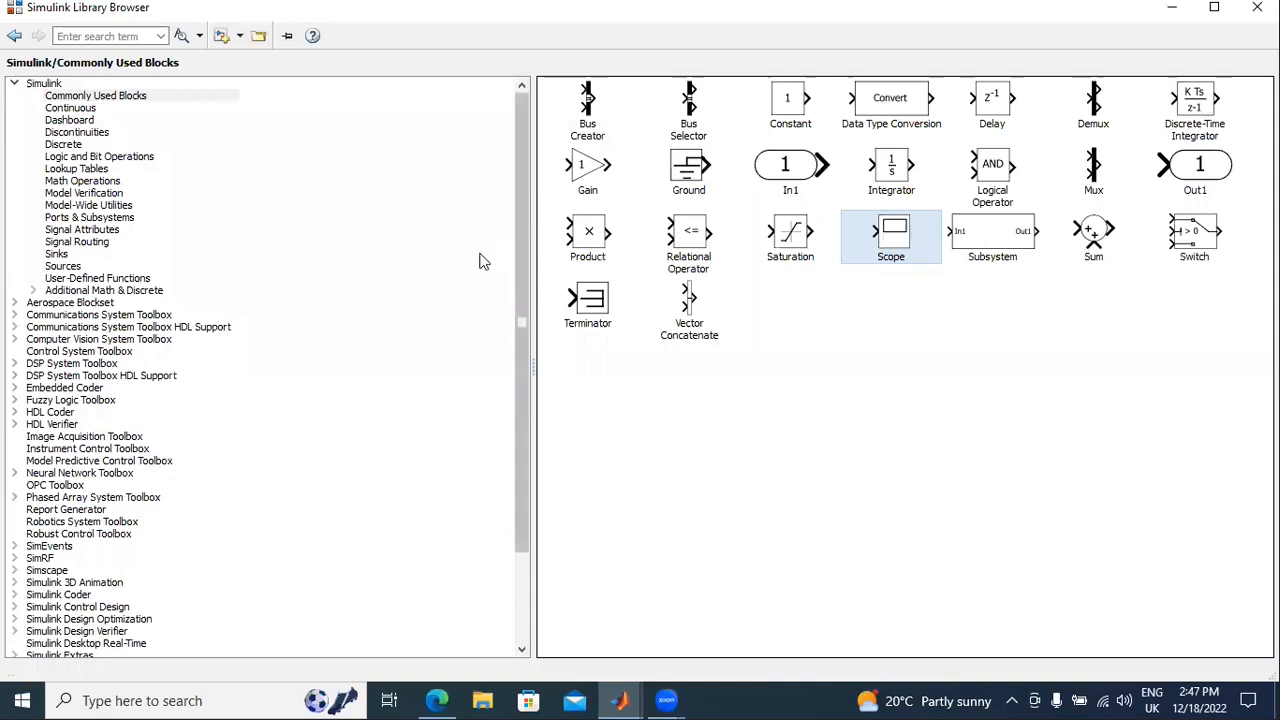
{"action": "left_click", "coordinate": [621, 700]}
{"action": "left_click", "coordinate": [645, 636]}
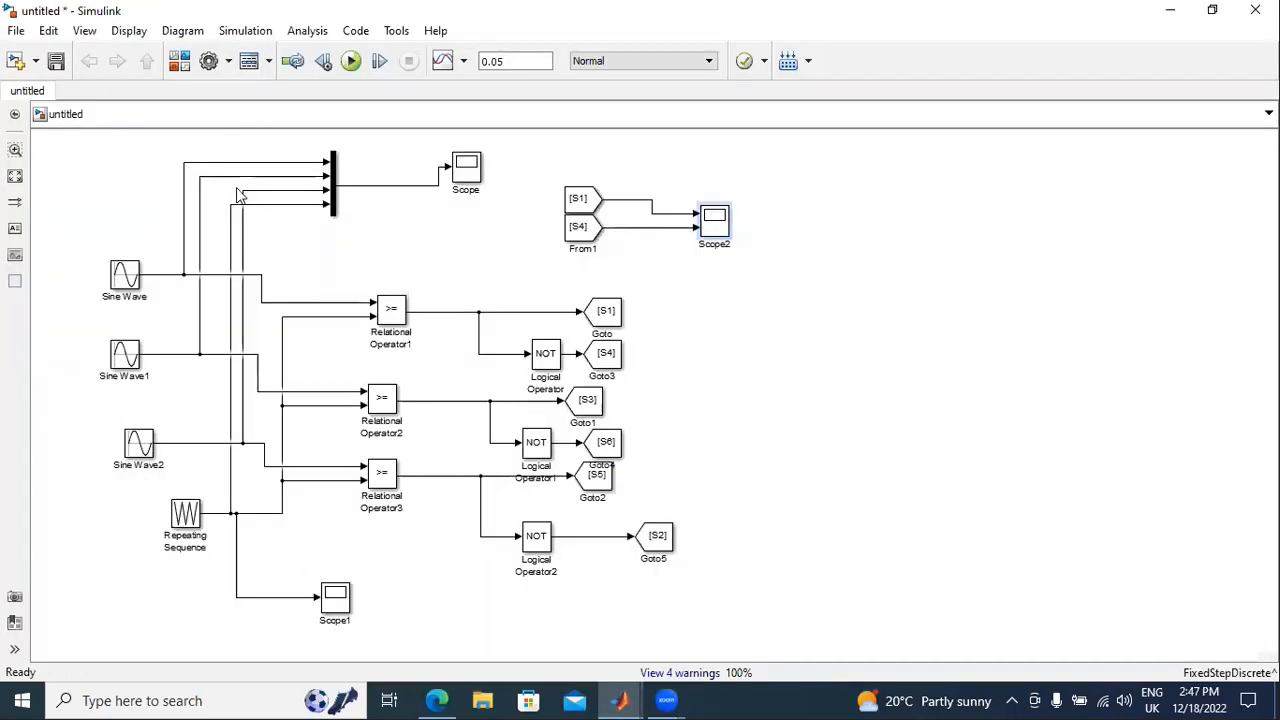
- Shift the whole diagram up and left, then move the S1 Goto, its NOT block and the S4 Goto closer to their comparator
{"action": "left_click", "coordinate": [380, 314]}
{"action": "left_click_drag", "start_coordinate": [380, 309], "coordinate": [325, 290]}
{"action": "left_click", "coordinate": [603, 293]}
{"action": "left_click_drag", "start_coordinate": [549, 292], "coordinate": [475, 264]}
{"action": "left_click_drag", "start_coordinate": [497, 340], "coordinate": [460, 340]}
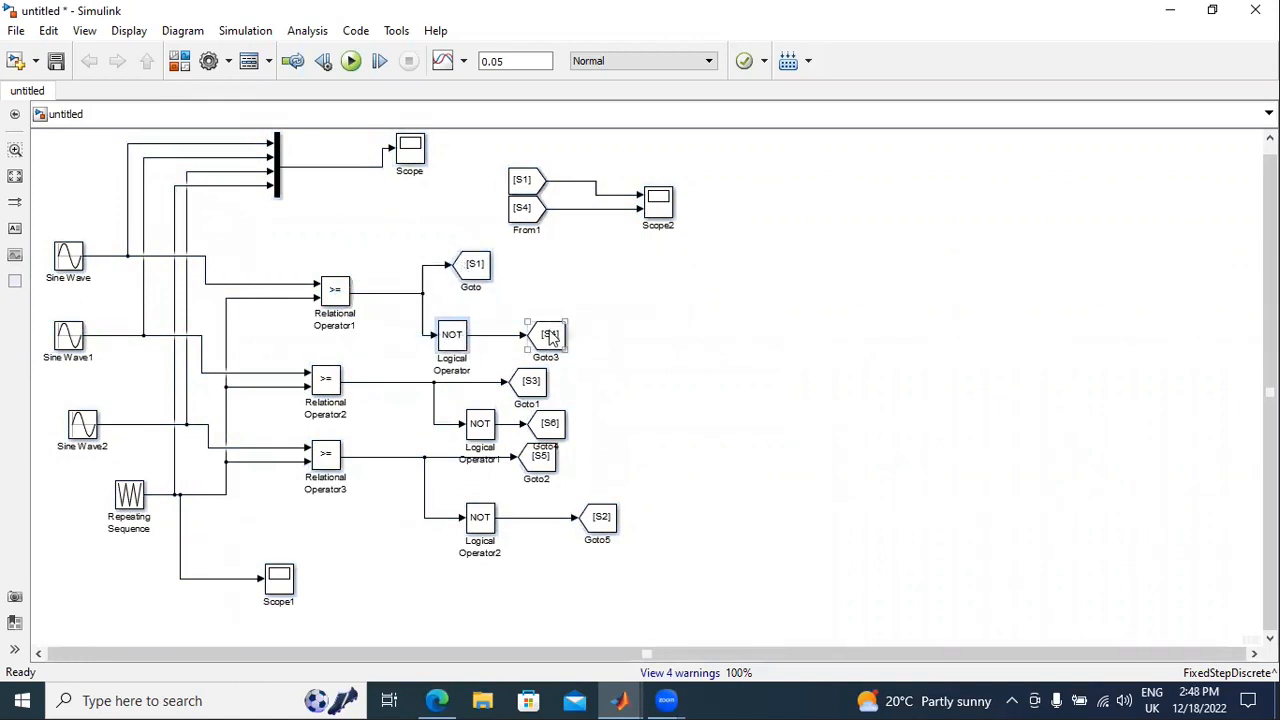
{"action": "left_click_drag", "start_coordinate": [550, 340], "coordinate": [522, 340]}
- Move the second comparator's NOT block with the S6 Goto, plus the S5 and S2 Goto blocks, left to compact the layout
{"action": "left_click", "coordinate": [533, 397]}
{"action": "left_click", "coordinate": [441, 400]}
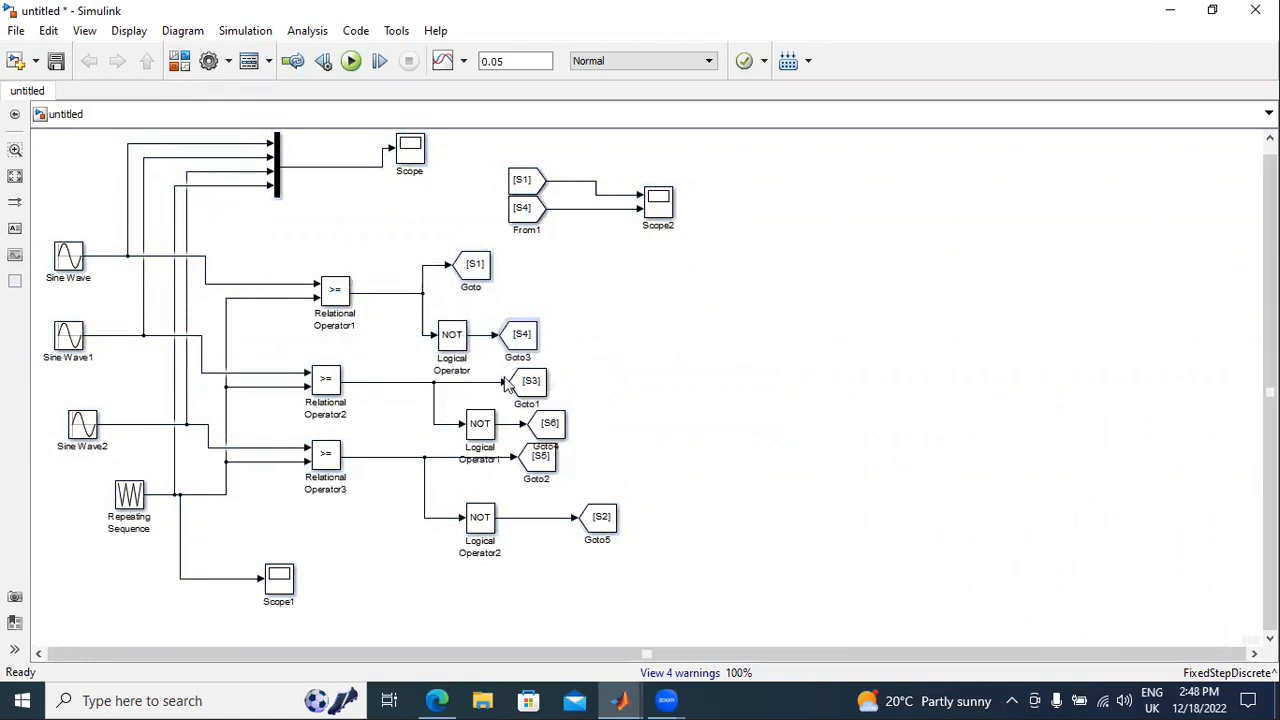
{"action": "left_click_drag", "start_coordinate": [480, 424], "coordinate": [433, 424]}
{"action": "left_click_drag", "start_coordinate": [570, 427], "coordinate": [515, 468]}
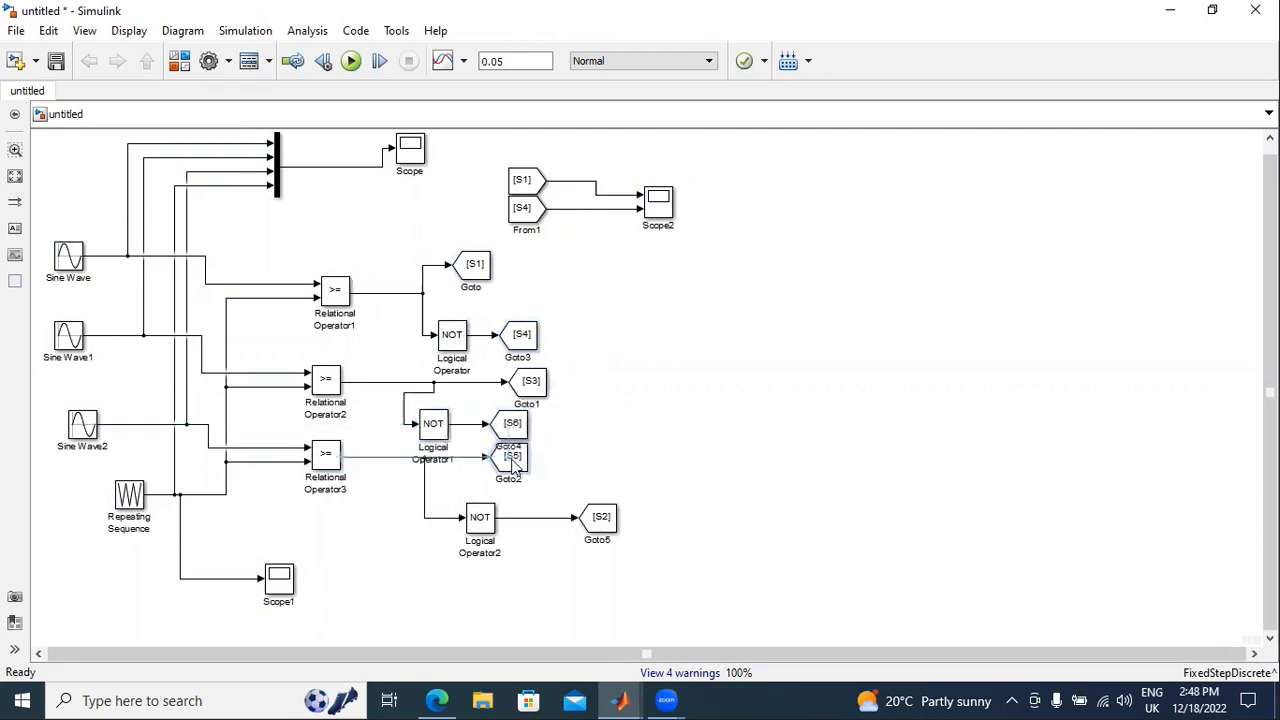
{"action": "left_click_drag", "start_coordinate": [602, 517], "coordinate": [555, 517]}
{"action": "left_click", "coordinate": [783, 385]}
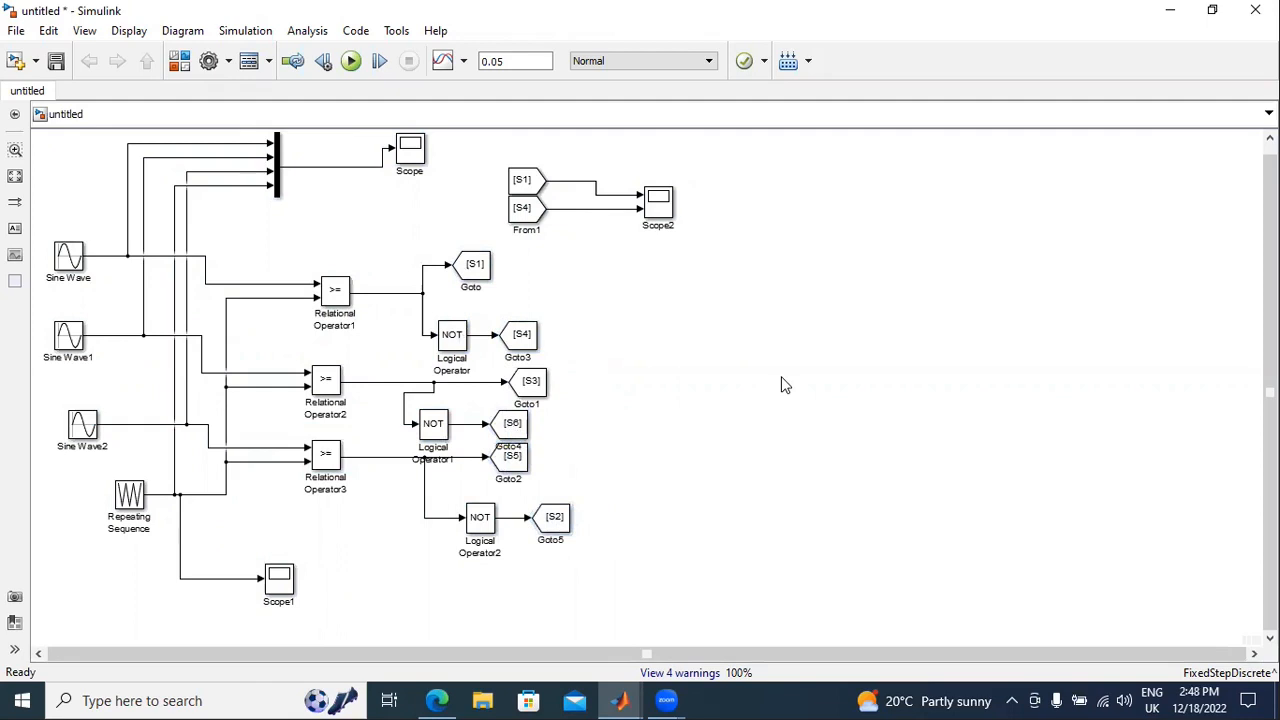
- Select all blocks in the model and hide their block names
{"action": "left_click", "coordinate": [477, 273]}
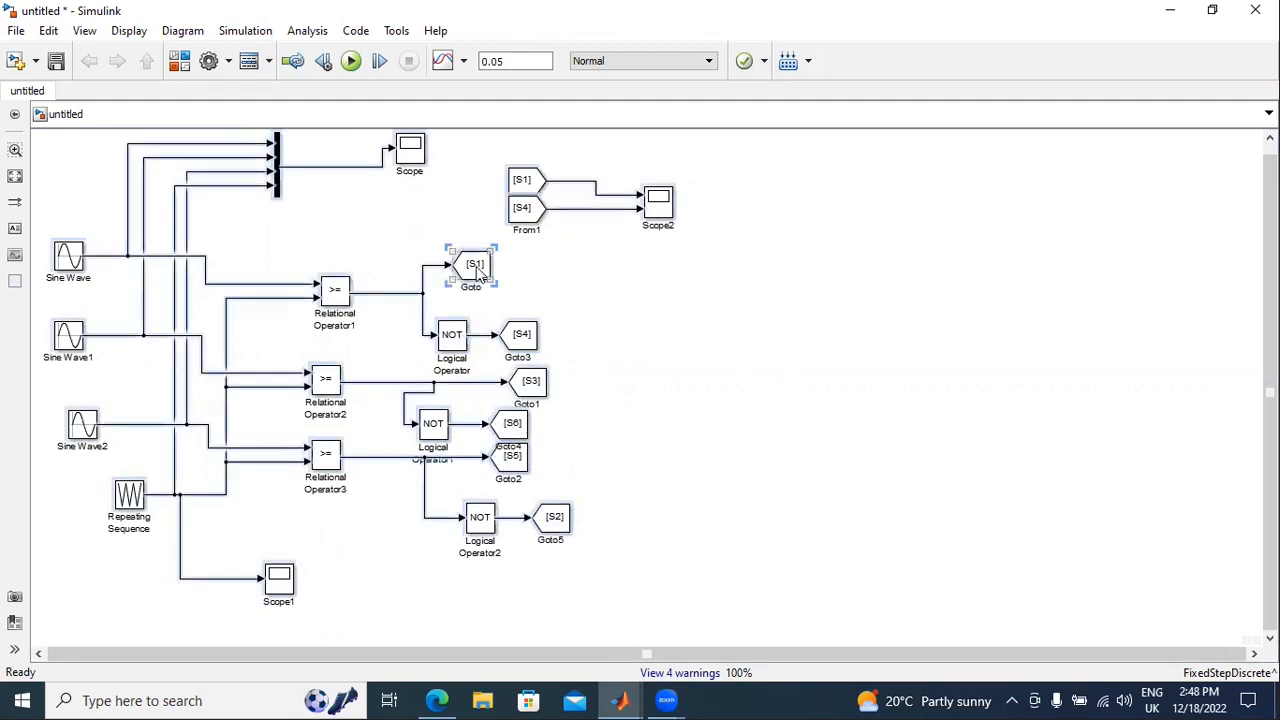
{"action": "right_click", "coordinate": [478, 270]}
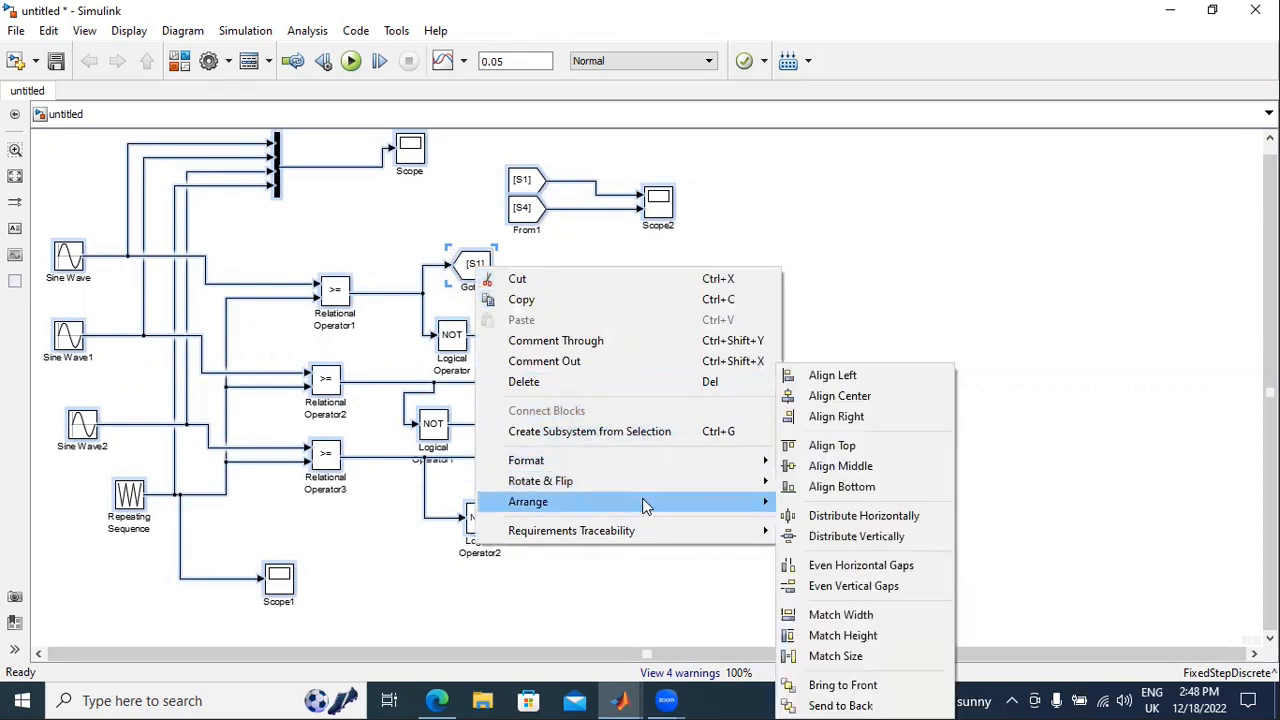
{"action": "mouse_move", "coordinate": [659, 462]}
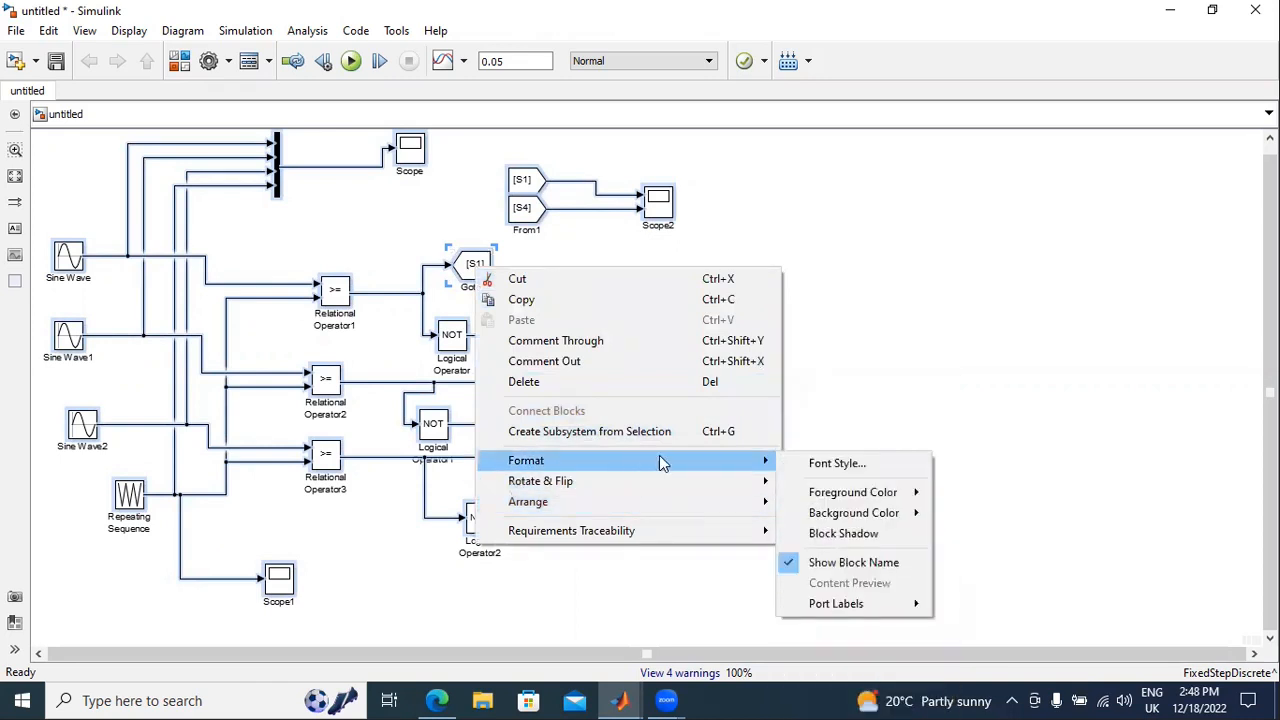
{"action": "left_click", "coordinate": [823, 562]}
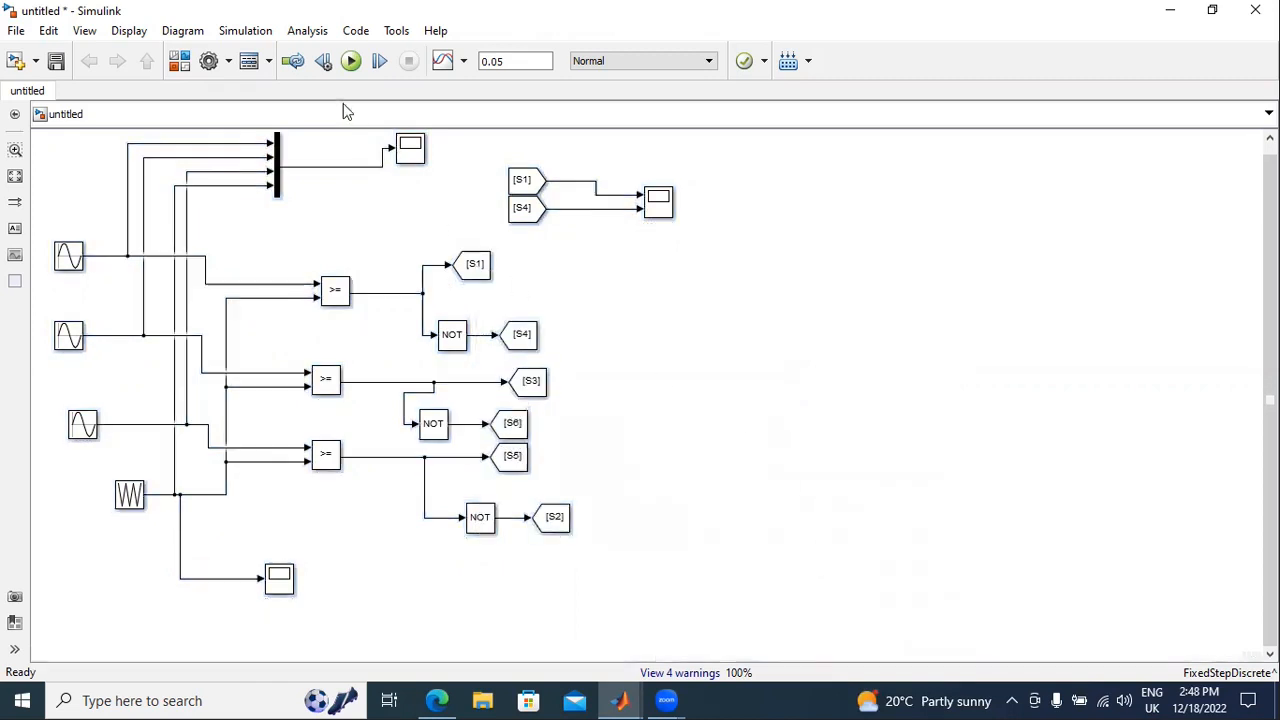
- Add an IGBT block to the model from the Power Electronics library under SimPowerSystems Specialized Technology, Fundamental Blocks
{"action": "left_click", "coordinate": [181, 61]}
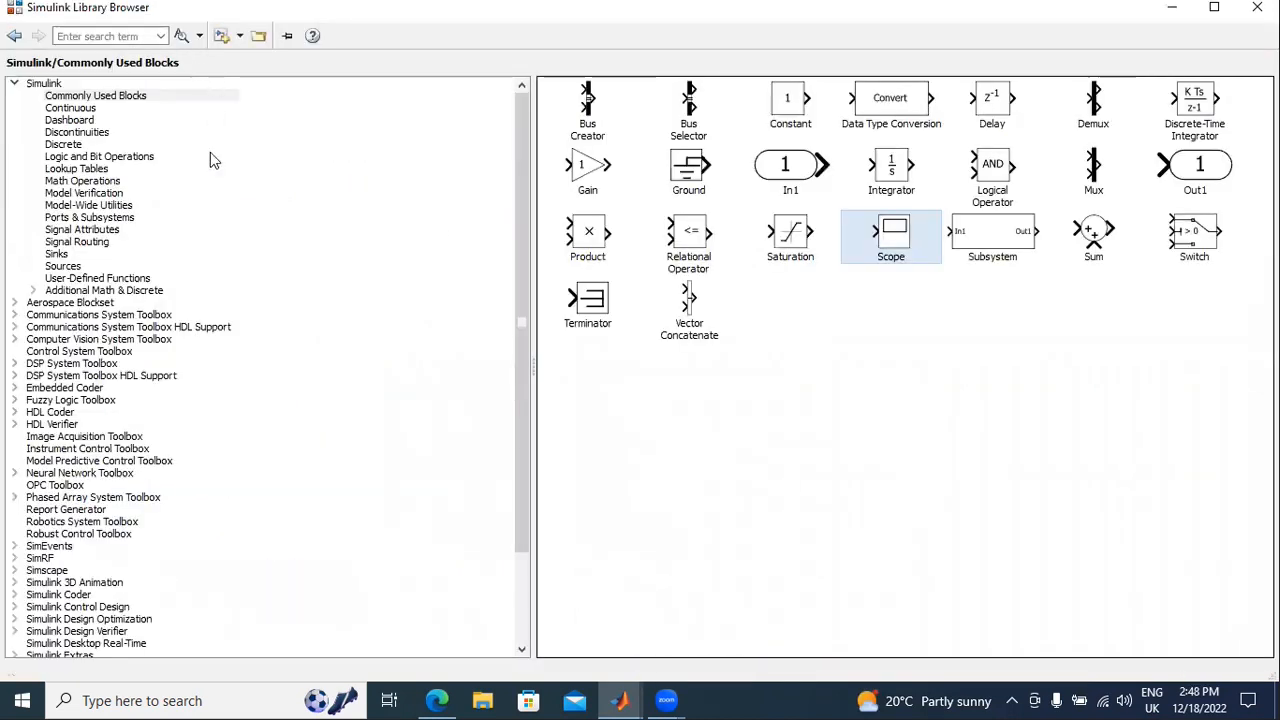
{"action": "scroll", "coordinate": [124, 428], "scroll_direction": "down", "scroll_amount": 3}
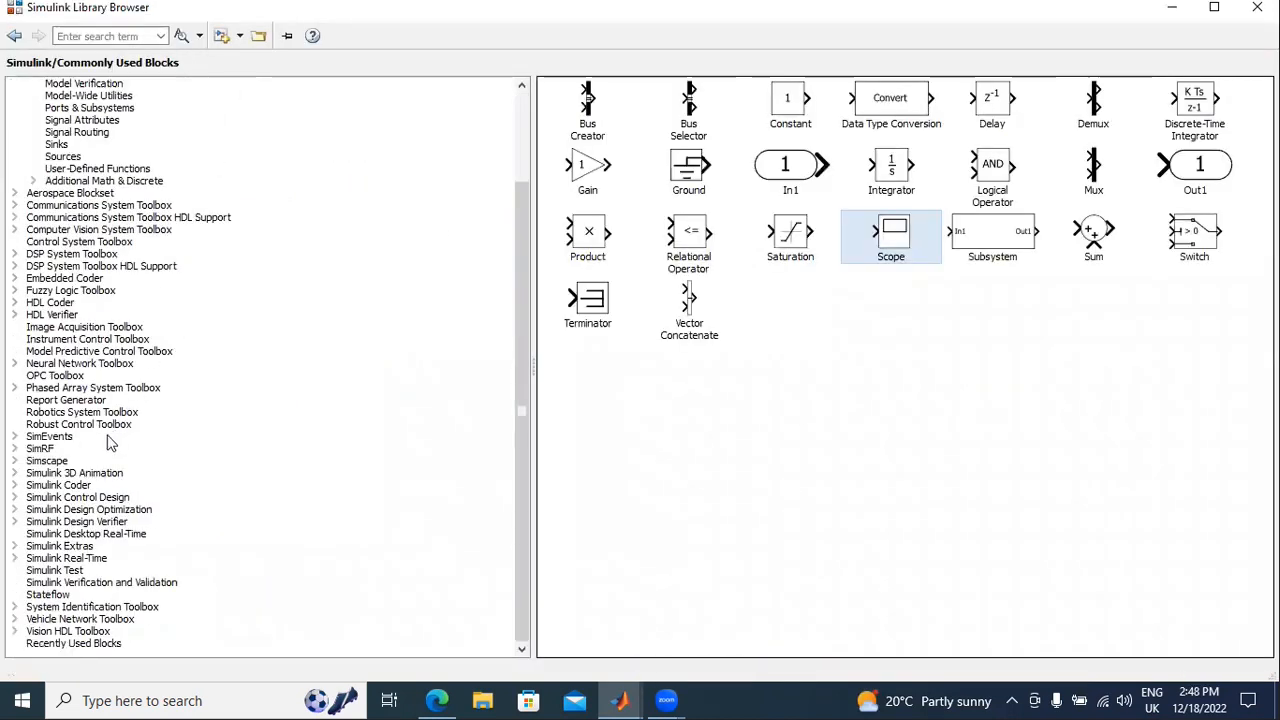
{"action": "left_click", "coordinate": [15, 463]}
{"action": "left_click", "coordinate": [33, 536]}
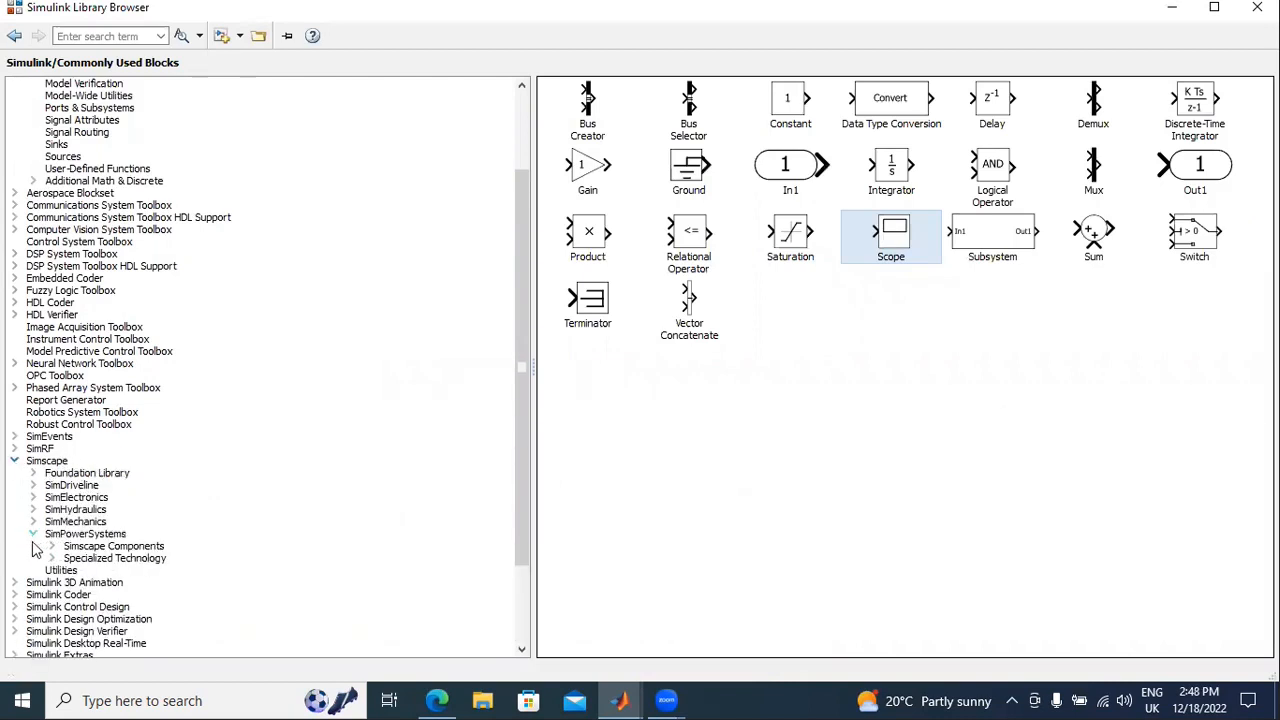
{"action": "left_click", "coordinate": [52, 559]}
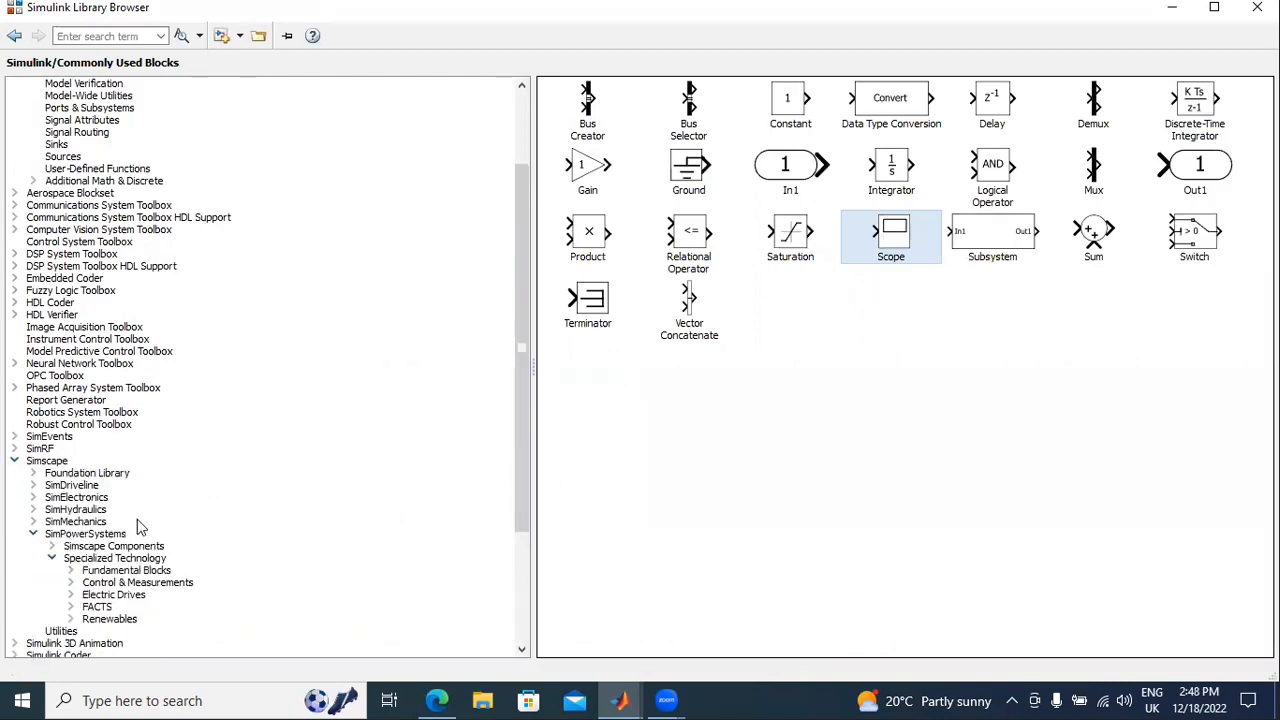
{"action": "scroll", "coordinate": [264, 472], "scroll_direction": "down", "scroll_amount": 3}
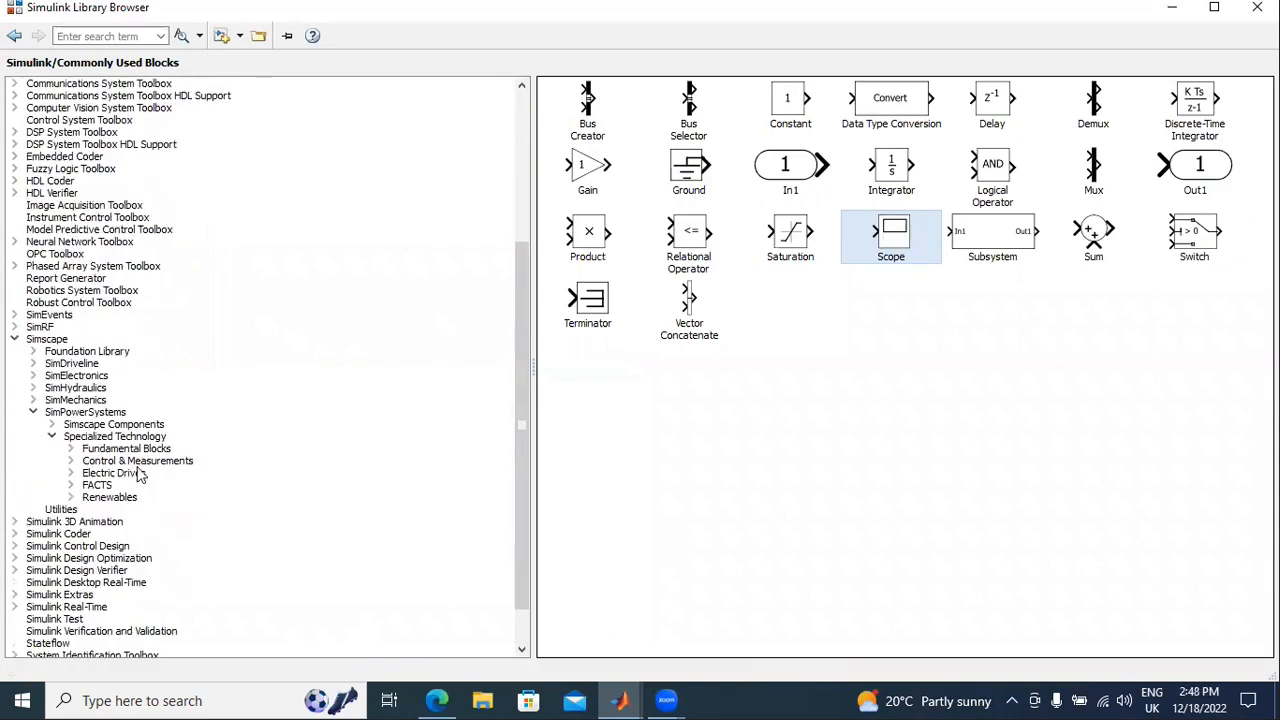
{"action": "left_click", "coordinate": [71, 449]}
{"action": "left_click", "coordinate": [112, 521]}
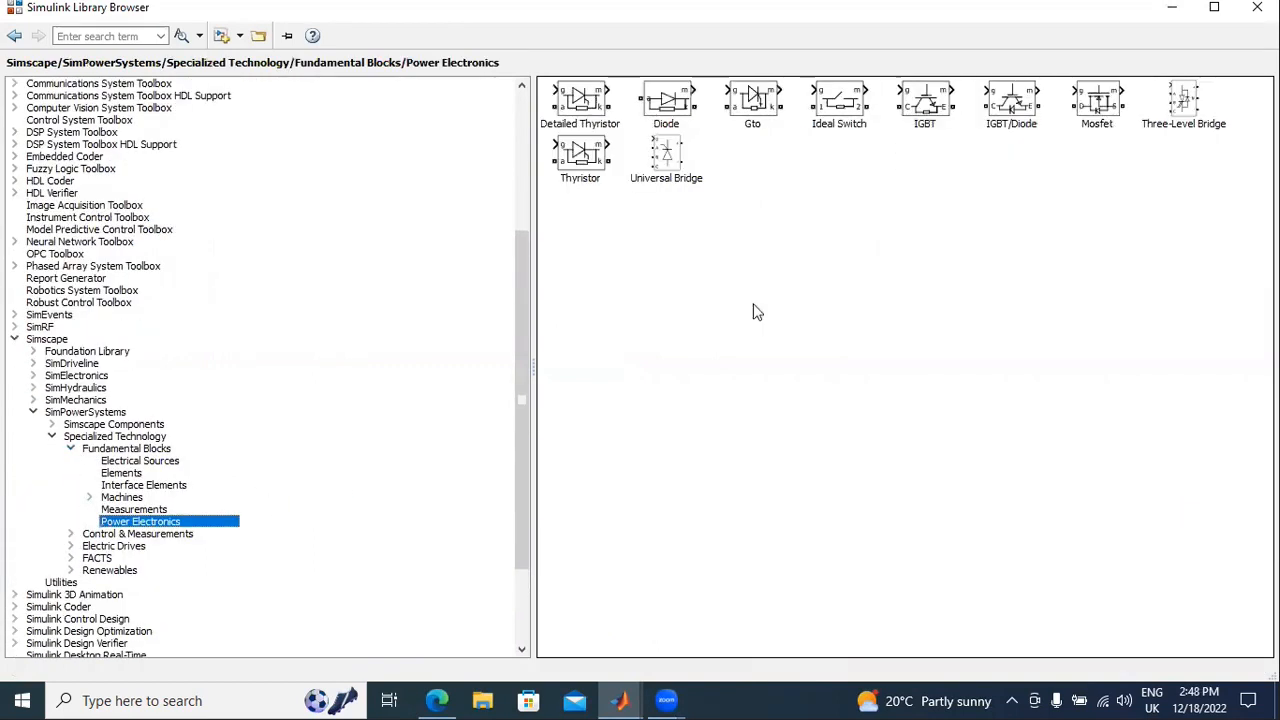
{"action": "right_click", "coordinate": [940, 103]}
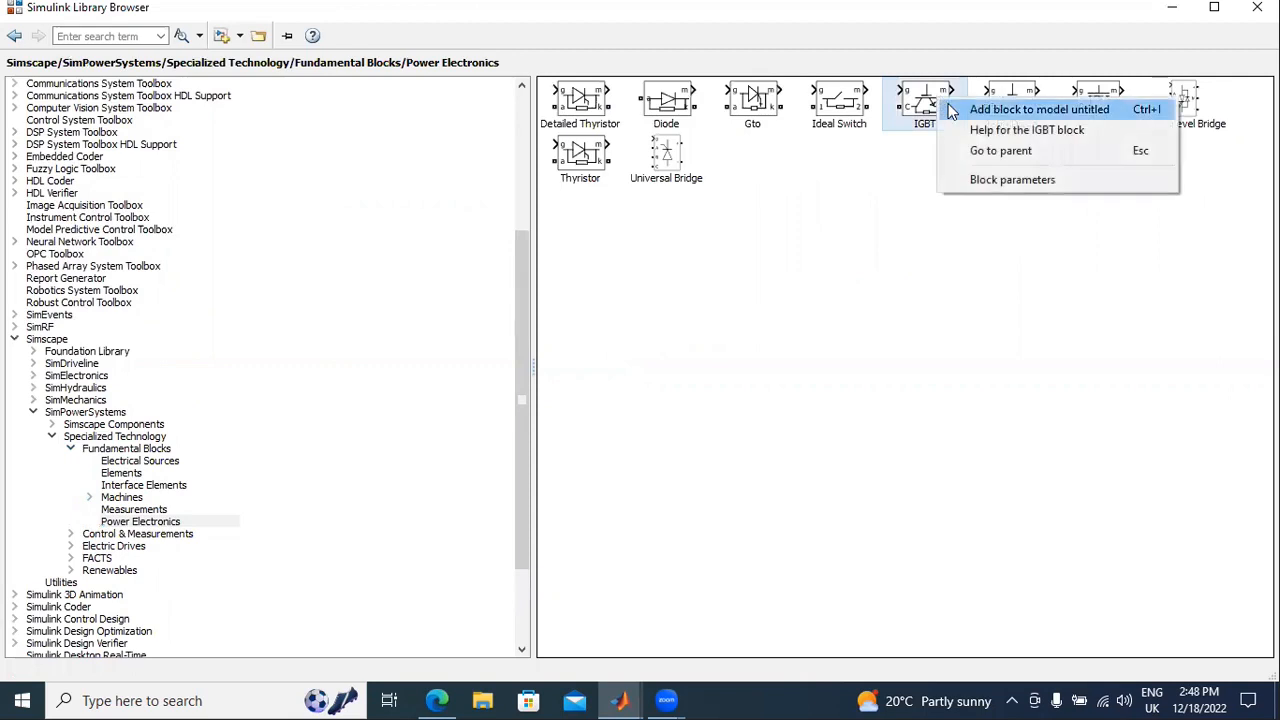
{"action": "left_click", "coordinate": [951, 111]}
- Return to the model and move the IGBT into the empty area right of the PWM logic, below and beyond Scope2
{"action": "left_click", "coordinate": [132, 462]}
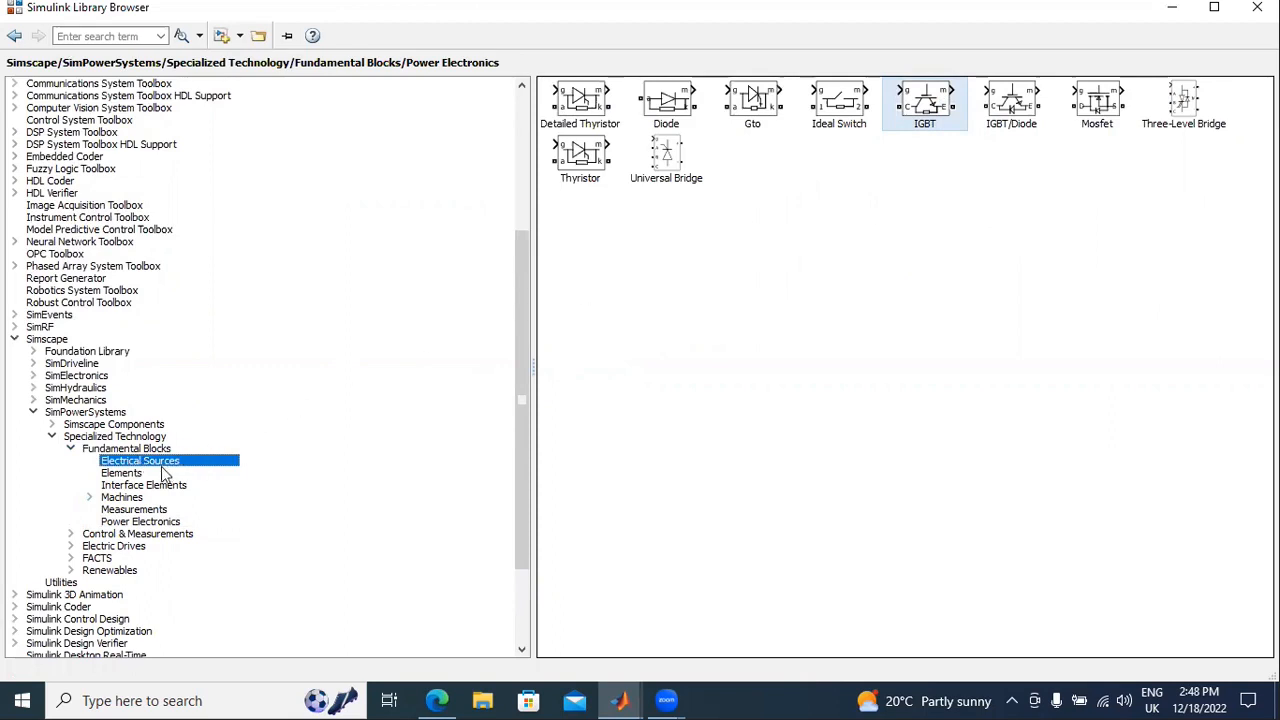
{"action": "left_click", "coordinate": [619, 700]}
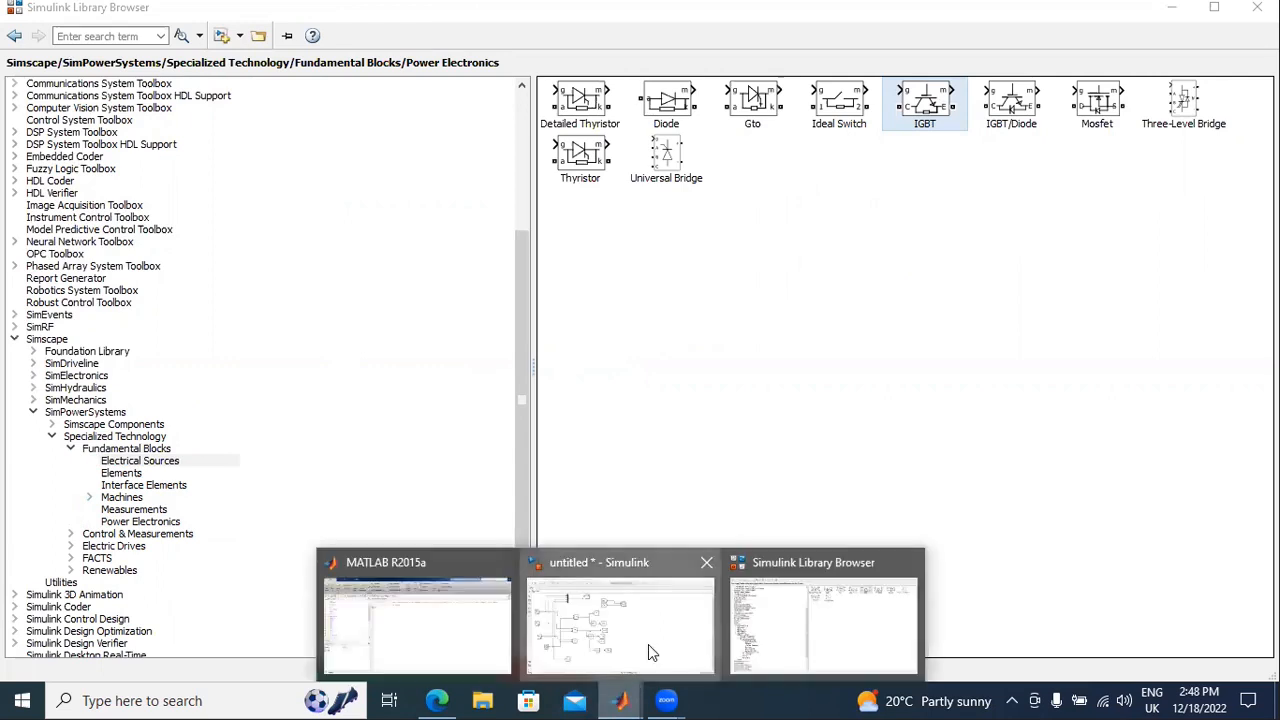
{"action": "left_click", "coordinate": [648, 646]}
{"action": "key", "text": "ctrl+v"}
{"action": "left_click", "coordinate": [619, 694]}
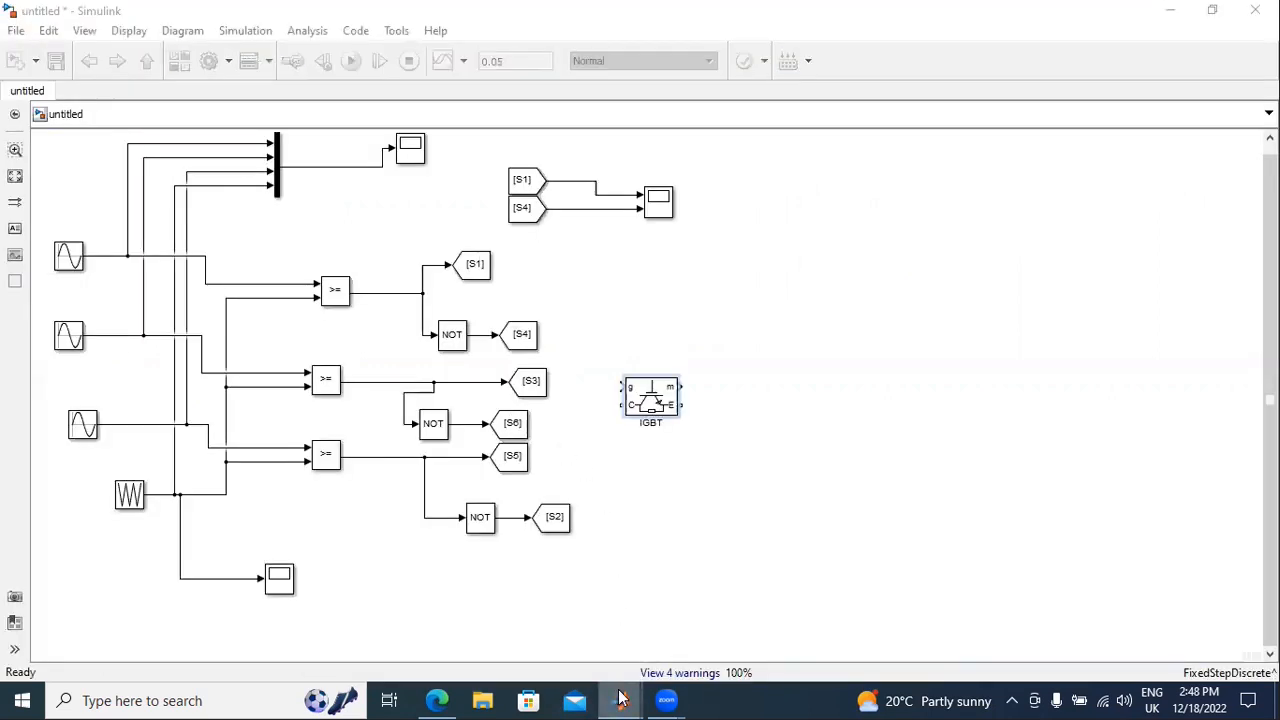
{"action": "left_click_drag", "start_coordinate": [652, 394], "coordinate": [888, 324]}
- Add a DC Voltage Source to the model from the Electrical Sources library
{"action": "left_click", "coordinate": [623, 694]}
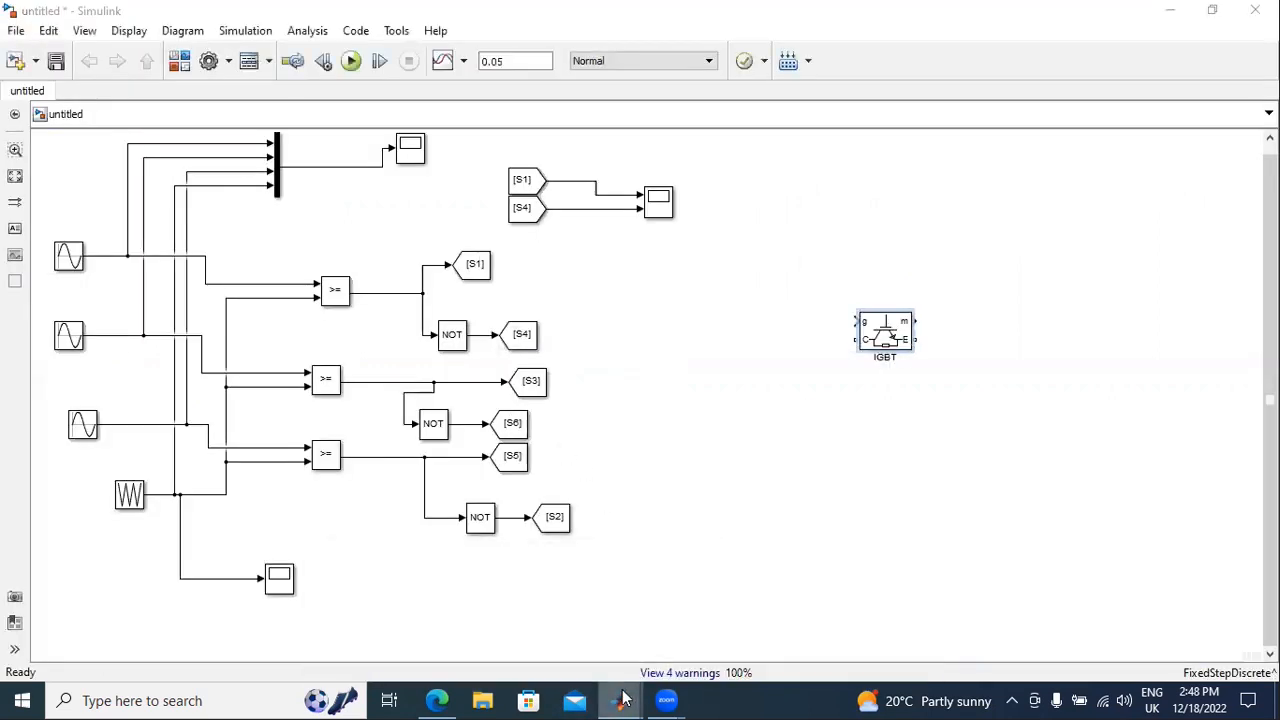
{"action": "left_click", "coordinate": [808, 640]}
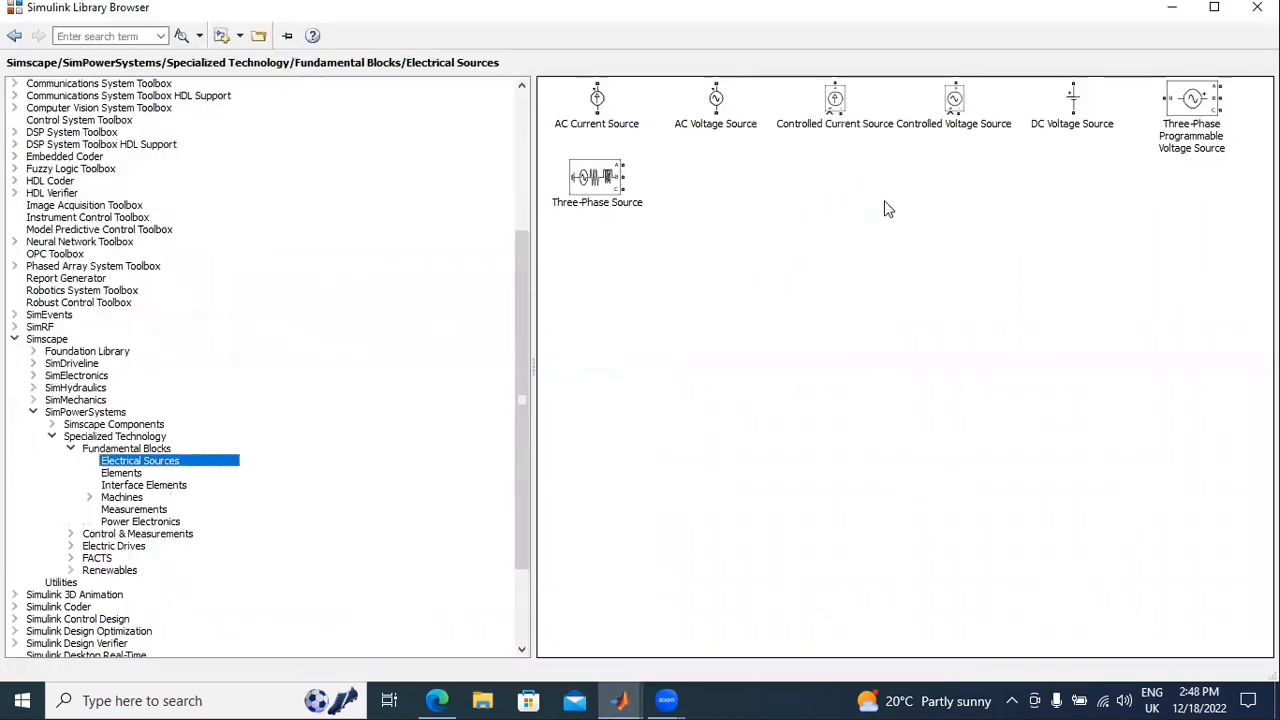
{"action": "right_click", "coordinate": [1083, 107]}
{"action": "left_click", "coordinate": [1095, 114]}
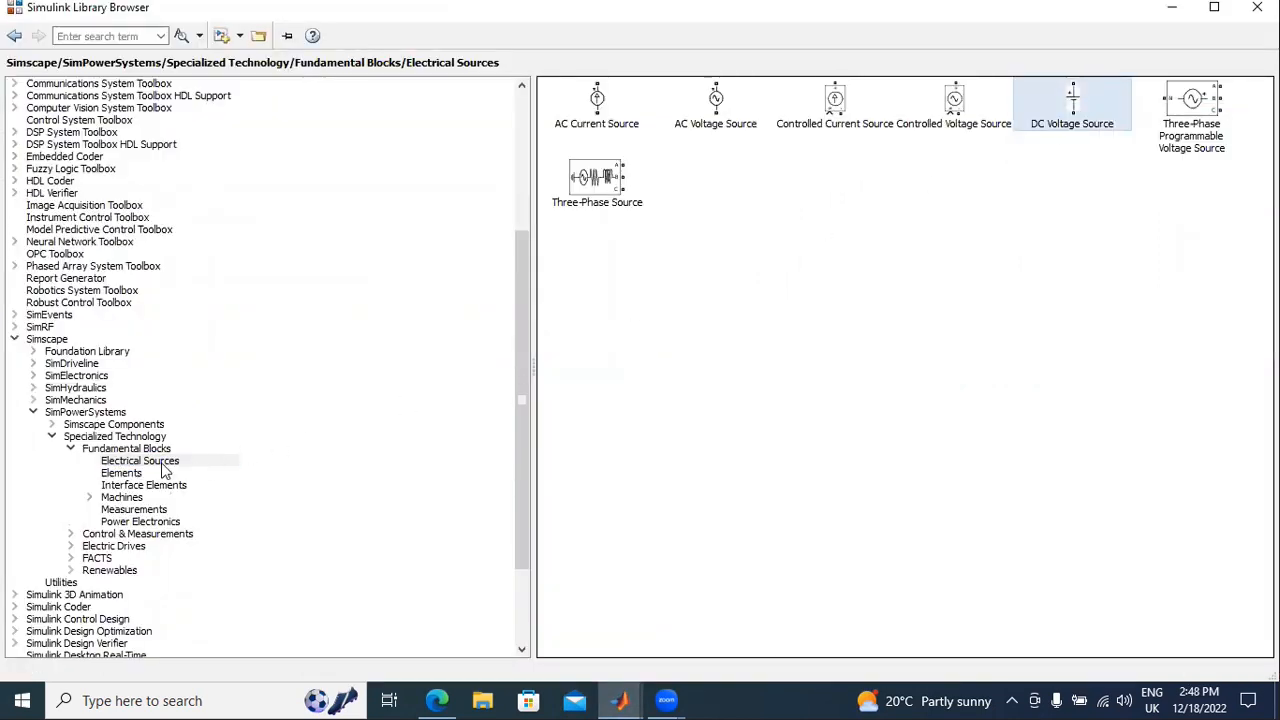
- Add a Series RLC Branch from the Elements library and a Voltage Measurement from the Measurements library, then return to the model
{"action": "left_click", "coordinate": [122, 473]}
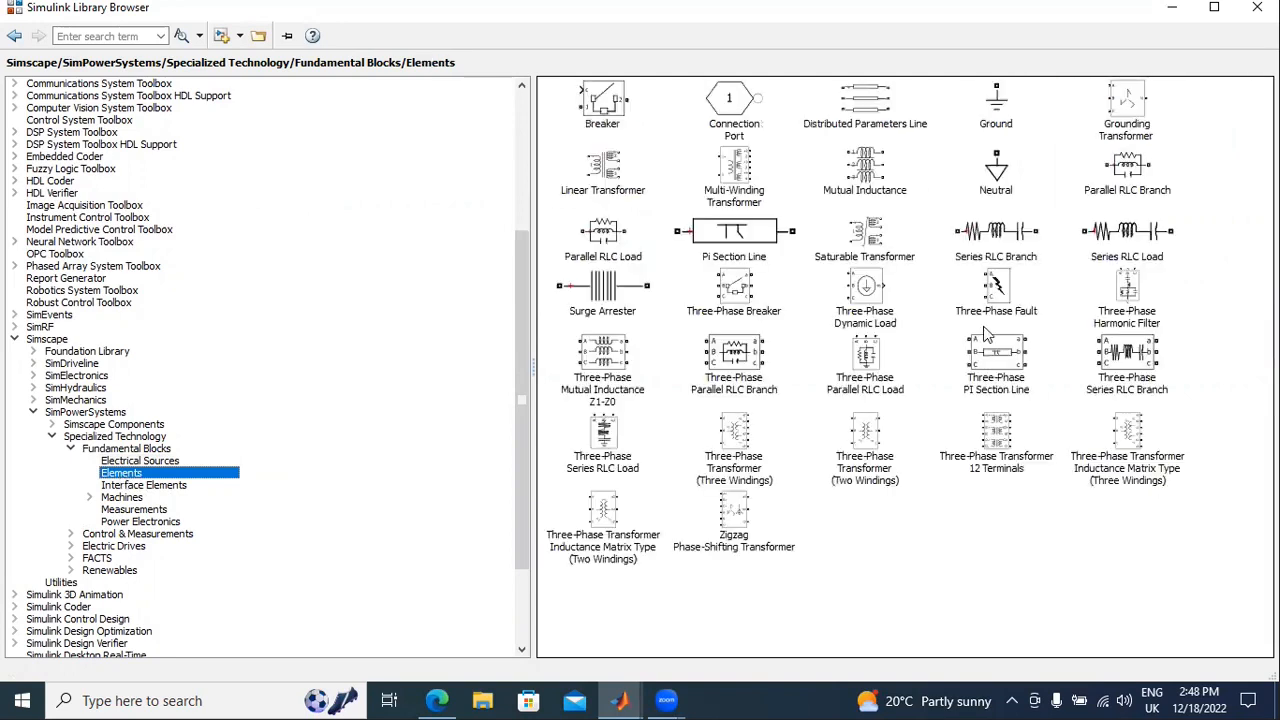
{"action": "right_click", "coordinate": [1005, 222]}
{"action": "left_click", "coordinate": [1080, 232]}
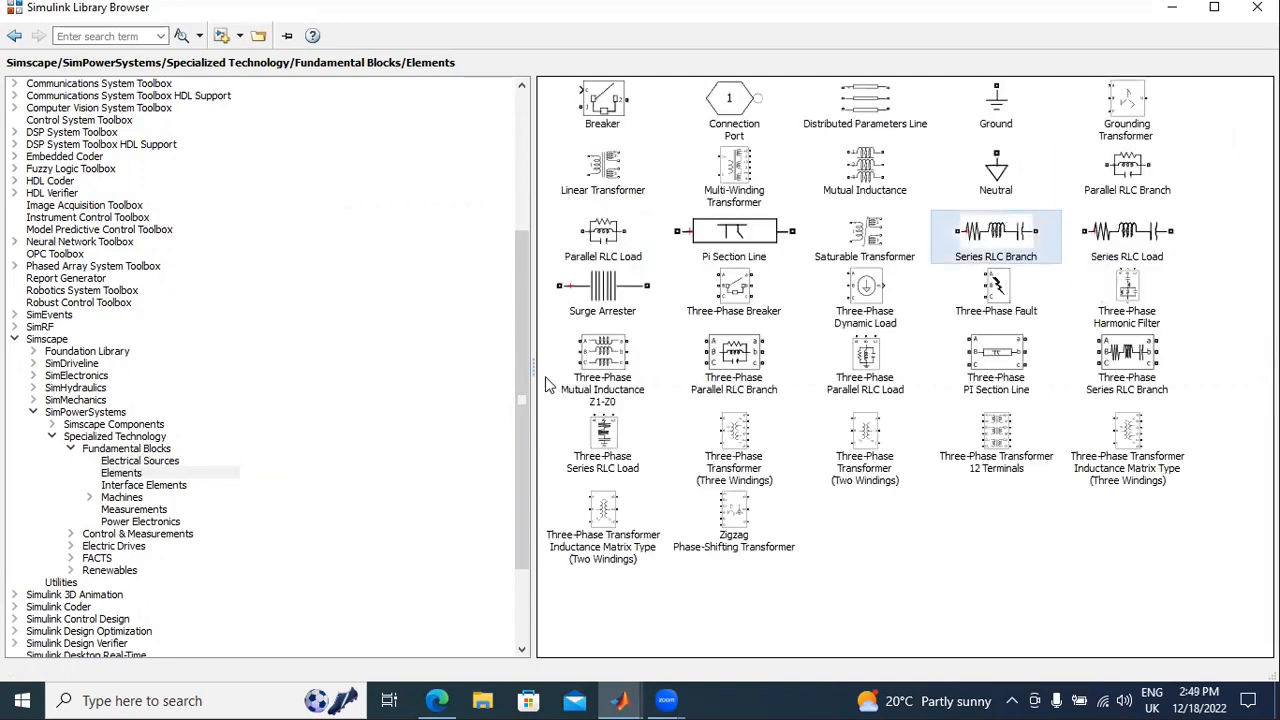
{"action": "left_click", "coordinate": [133, 511]}
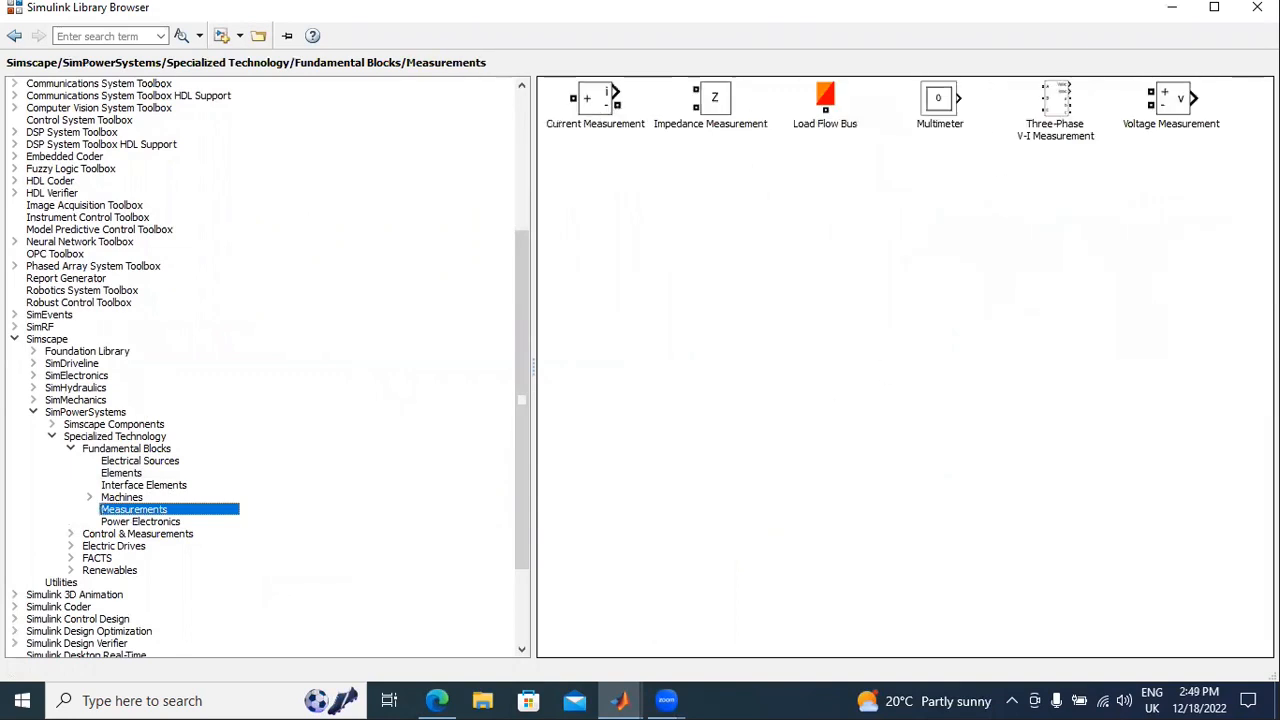
{"action": "right_click", "coordinate": [1172, 107]}
{"action": "left_click", "coordinate": [1182, 109]}
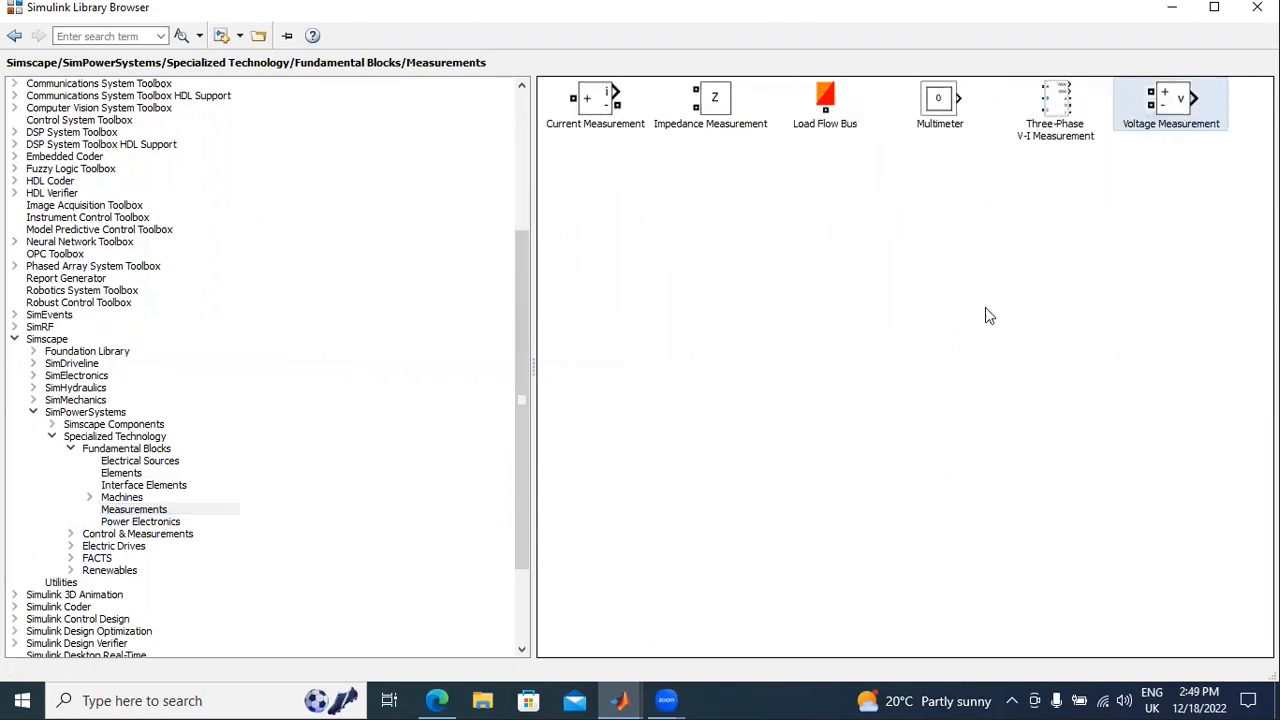
{"action": "left_click", "coordinate": [1172, 8]}
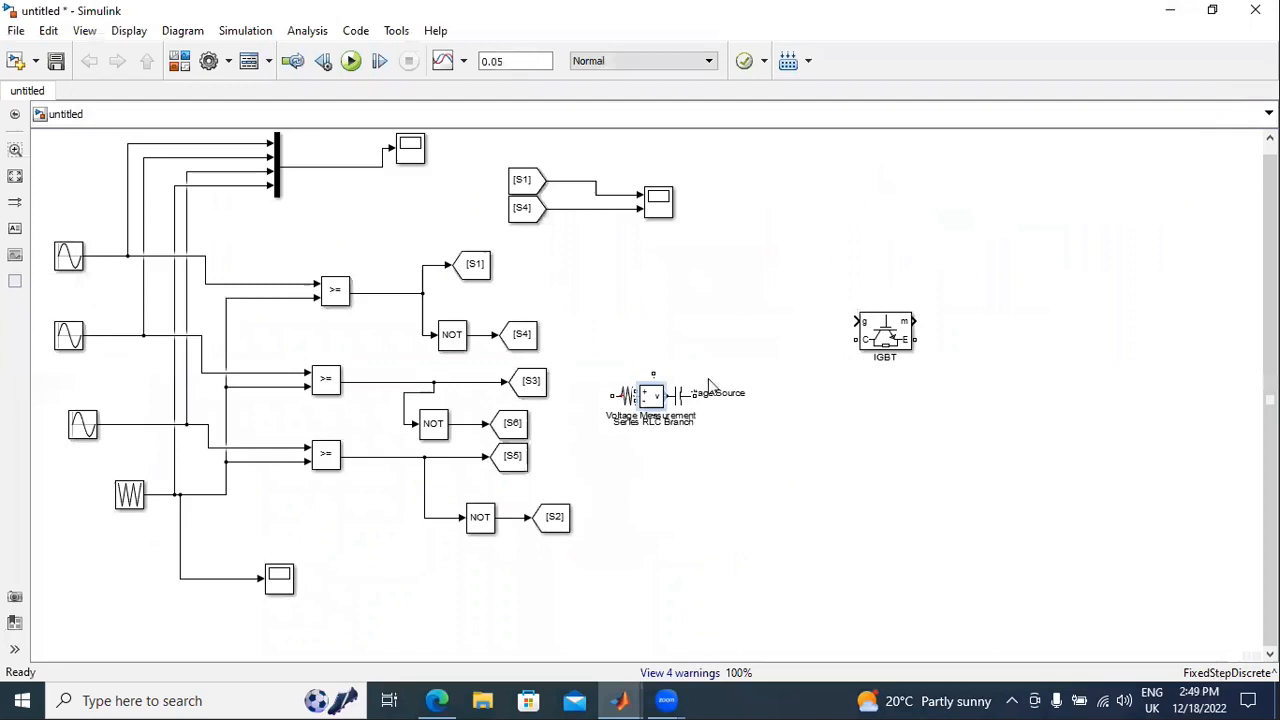
- Separate the stacked new blocks by moving the Voltage Measurement and the Series RLC Branch to the right of the IGBT
{"action": "left_click_drag", "start_coordinate": [645, 400], "coordinate": [1117, 231]}
{"action": "left_click", "coordinate": [658, 400]}
{"action": "left_click_drag", "start_coordinate": [658, 400], "coordinate": [1187, 316]}
- Rotate the IGBT 90 degrees clockwise and turn off its measurement port
{"action": "left_click", "coordinate": [893, 340]}
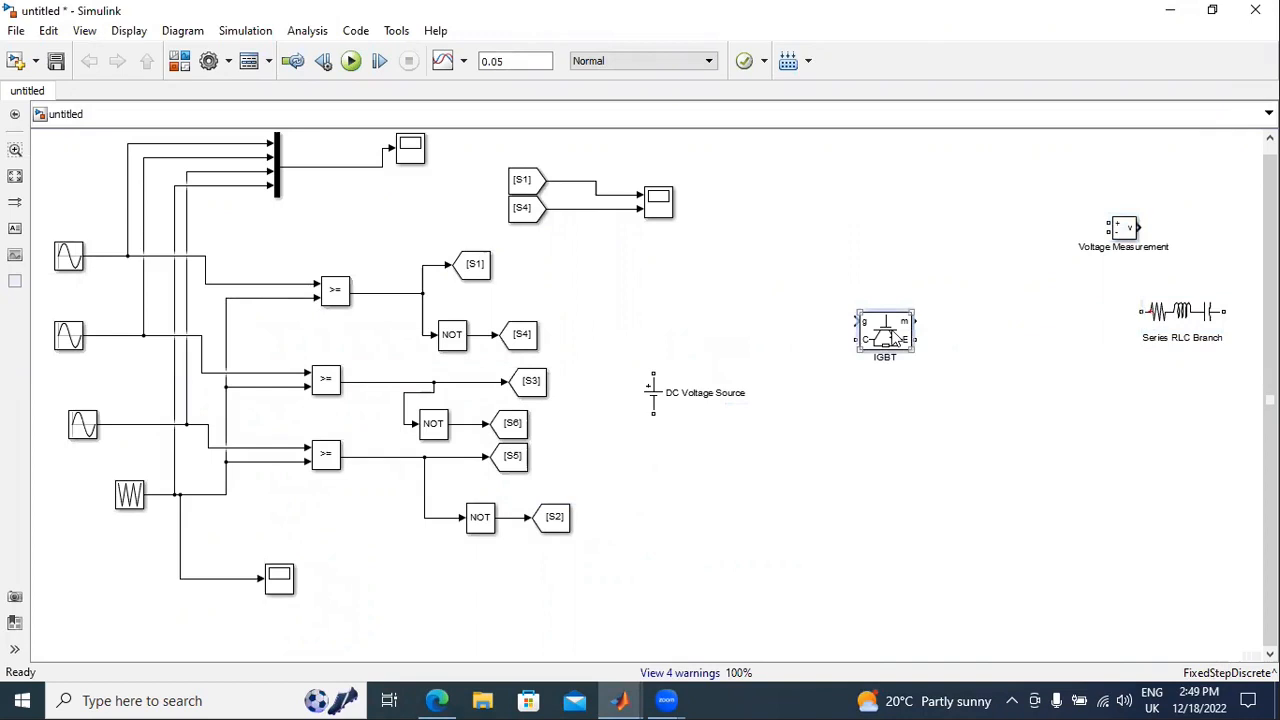
{"action": "key", "text": "ctrl+r"}
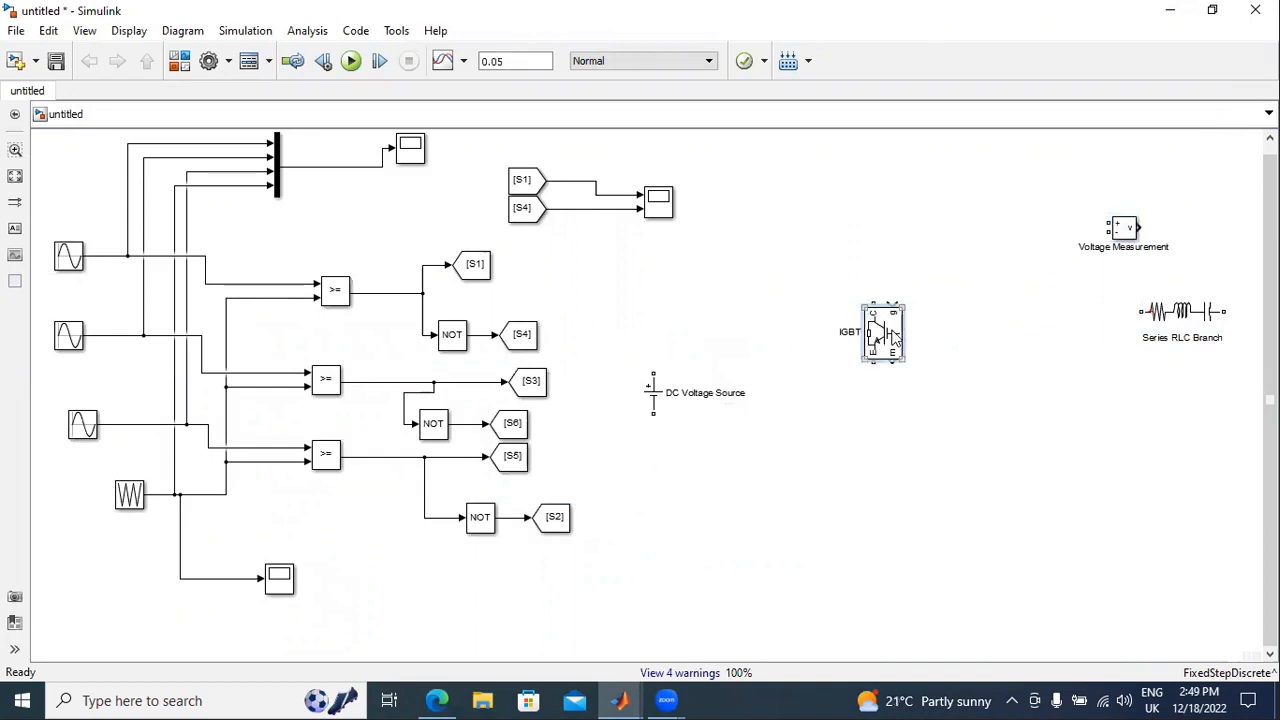
{"action": "double_click", "coordinate": [891, 336]}
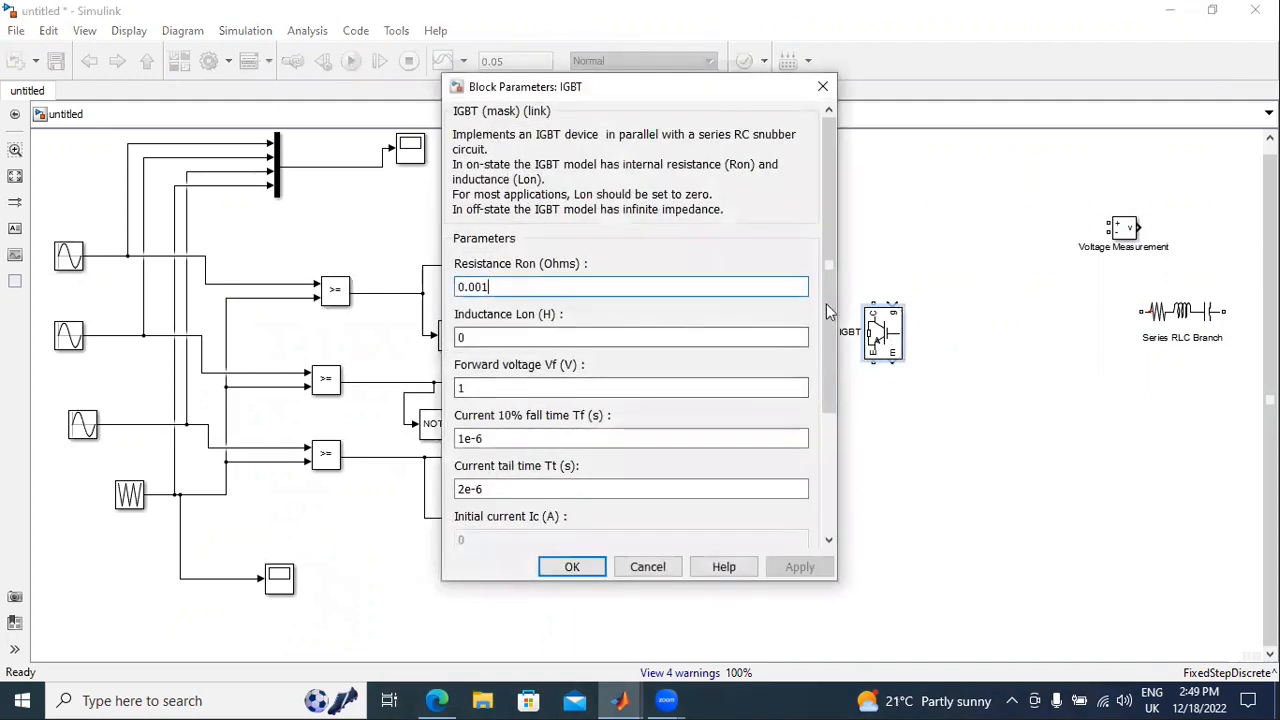
{"action": "scroll", "coordinate": [826, 303], "scroll_direction": "down", "scroll_amount": 5}
{"action": "left_click", "coordinate": [458, 490]}
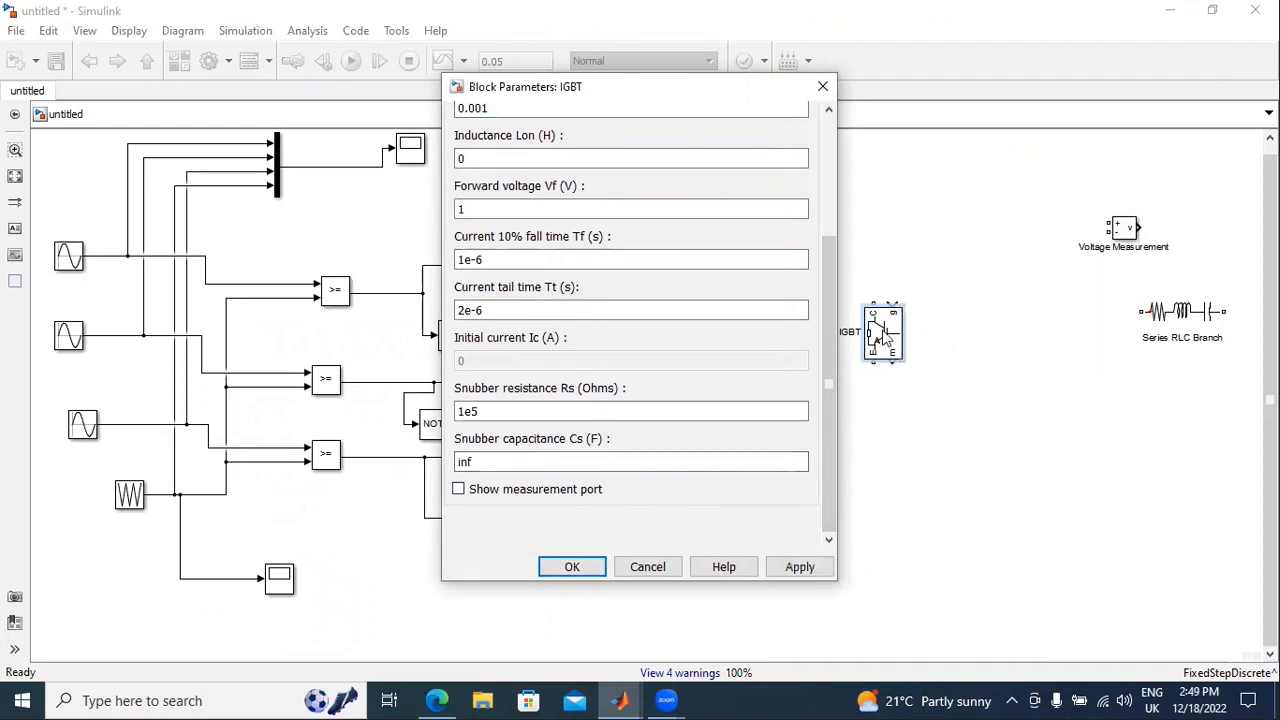
{"action": "left_click", "coordinate": [800, 566]}
{"action": "left_click", "coordinate": [571, 567]}
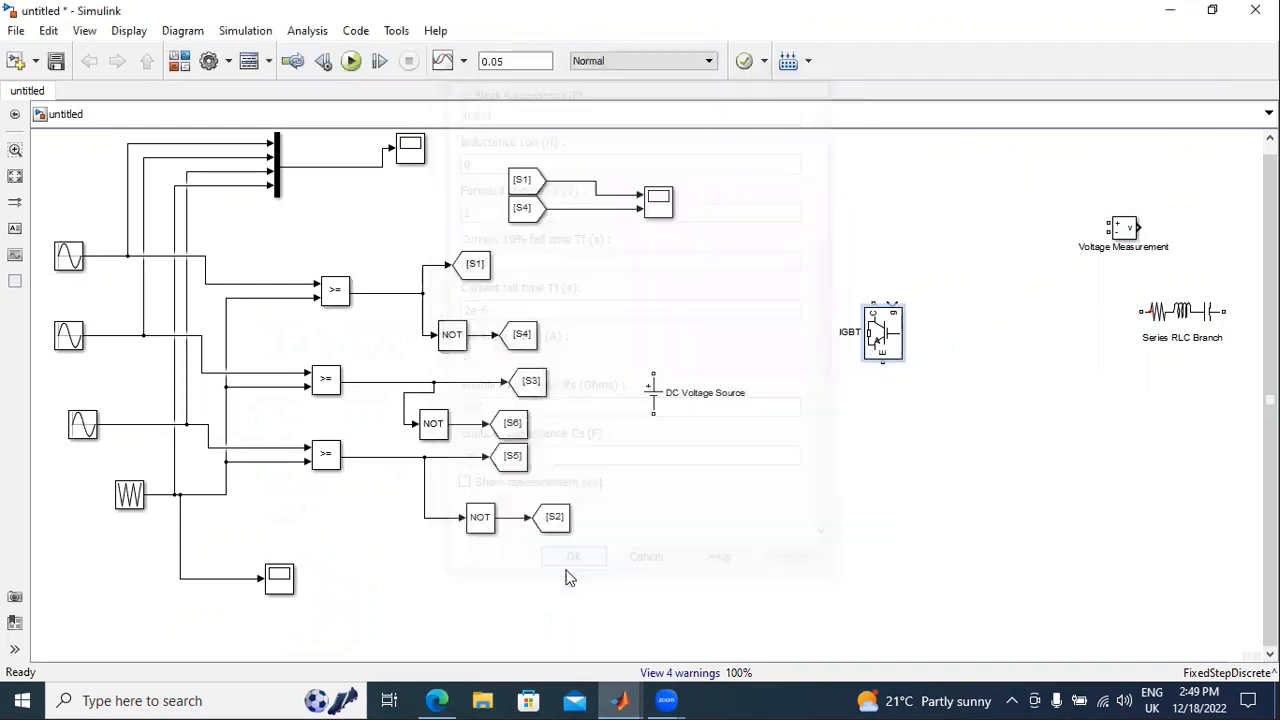
- Flip the IGBT block horizontally so that its gate port is on the left side
{"action": "left_click", "coordinate": [879, 345]}
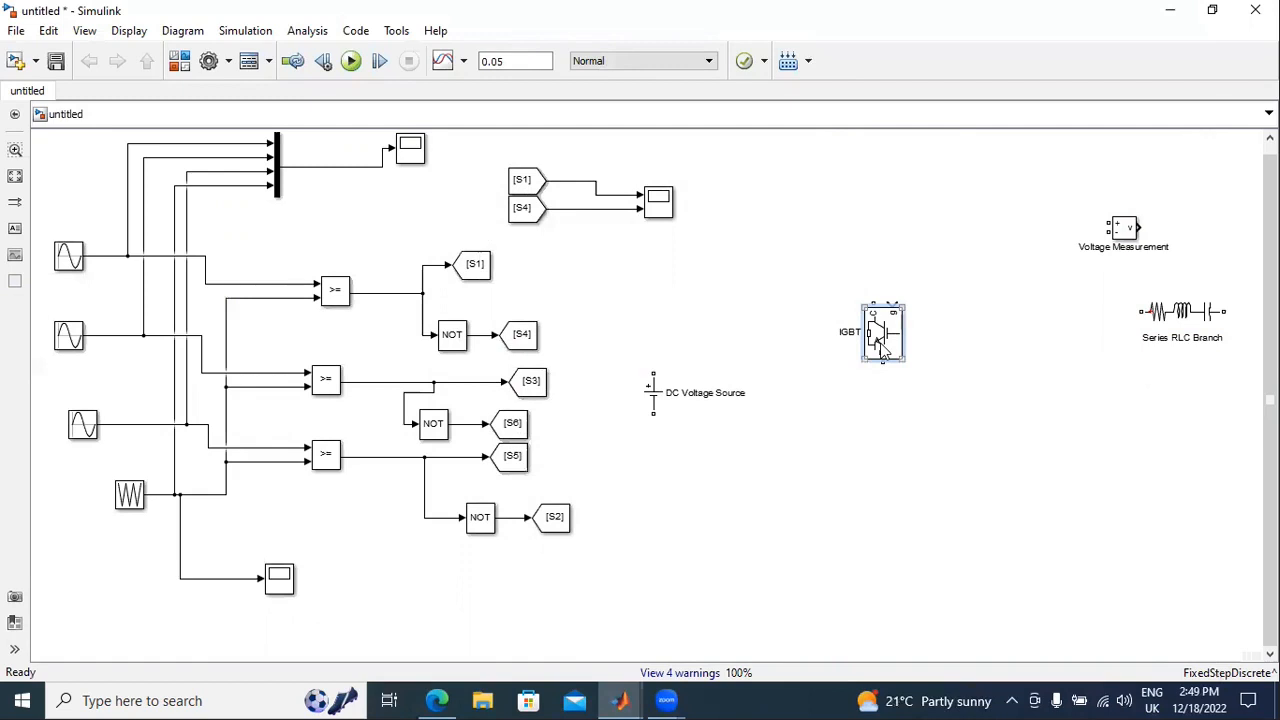
{"action": "right_click", "coordinate": [881, 347]}
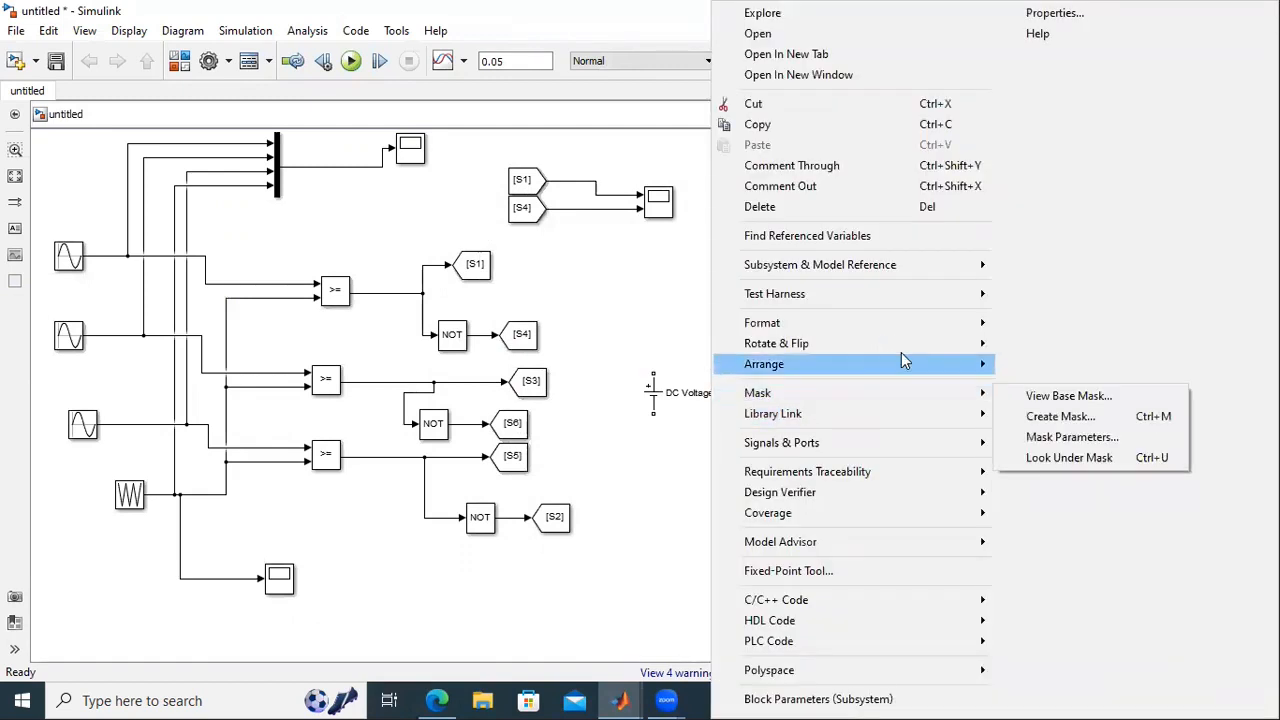
{"action": "mouse_move", "coordinate": [900, 343]}
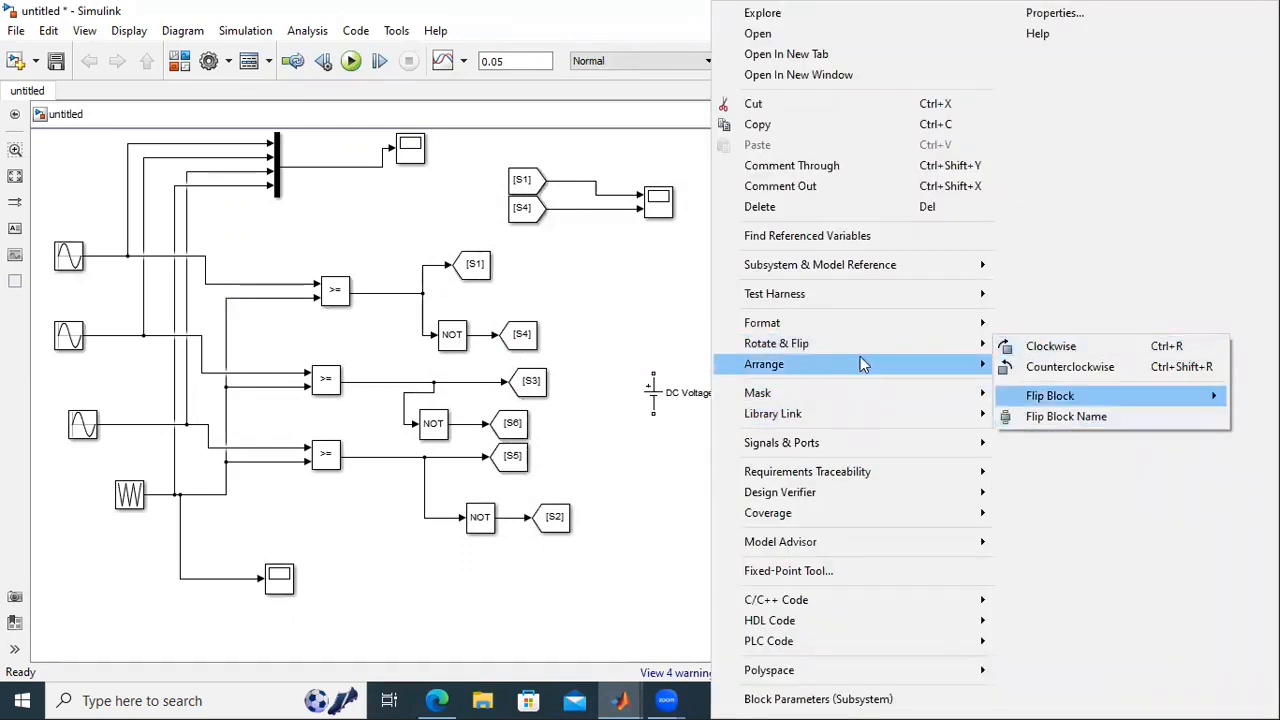
{"action": "left_click", "coordinate": [659, 309]}
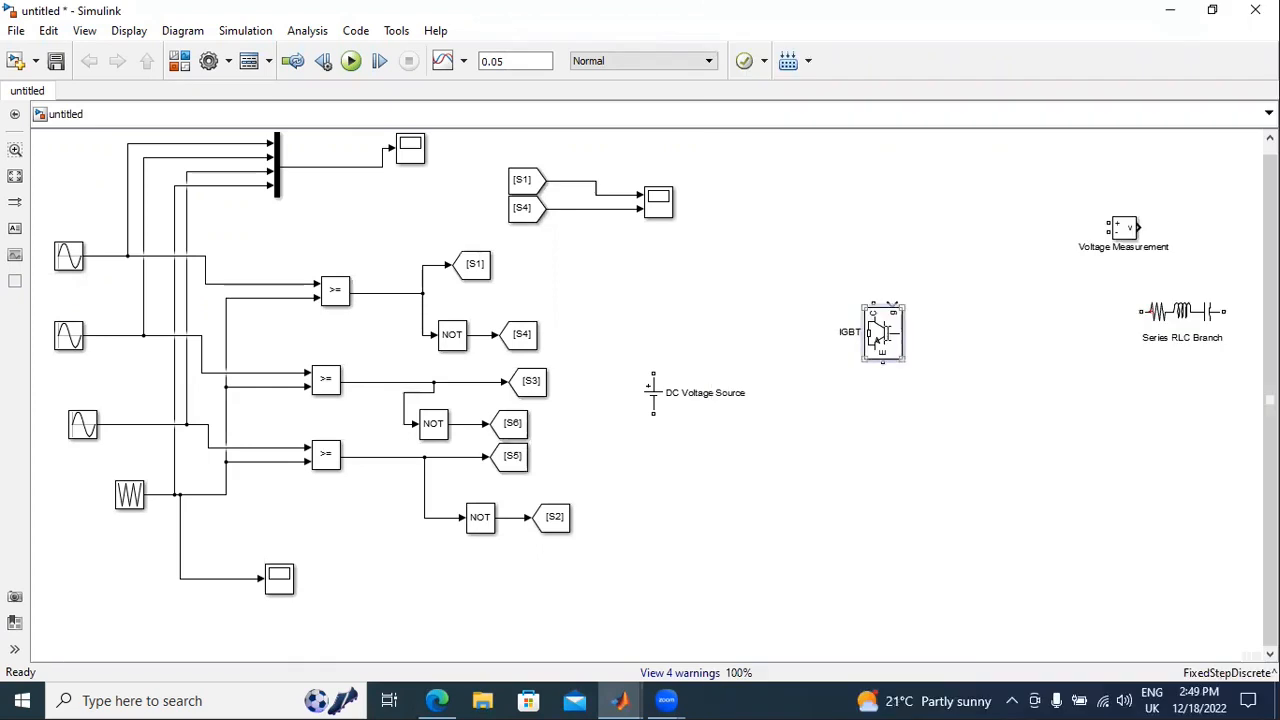
{"action": "right_click", "coordinate": [866, 336]}
{"action": "mouse_move", "coordinate": [865, 352]}
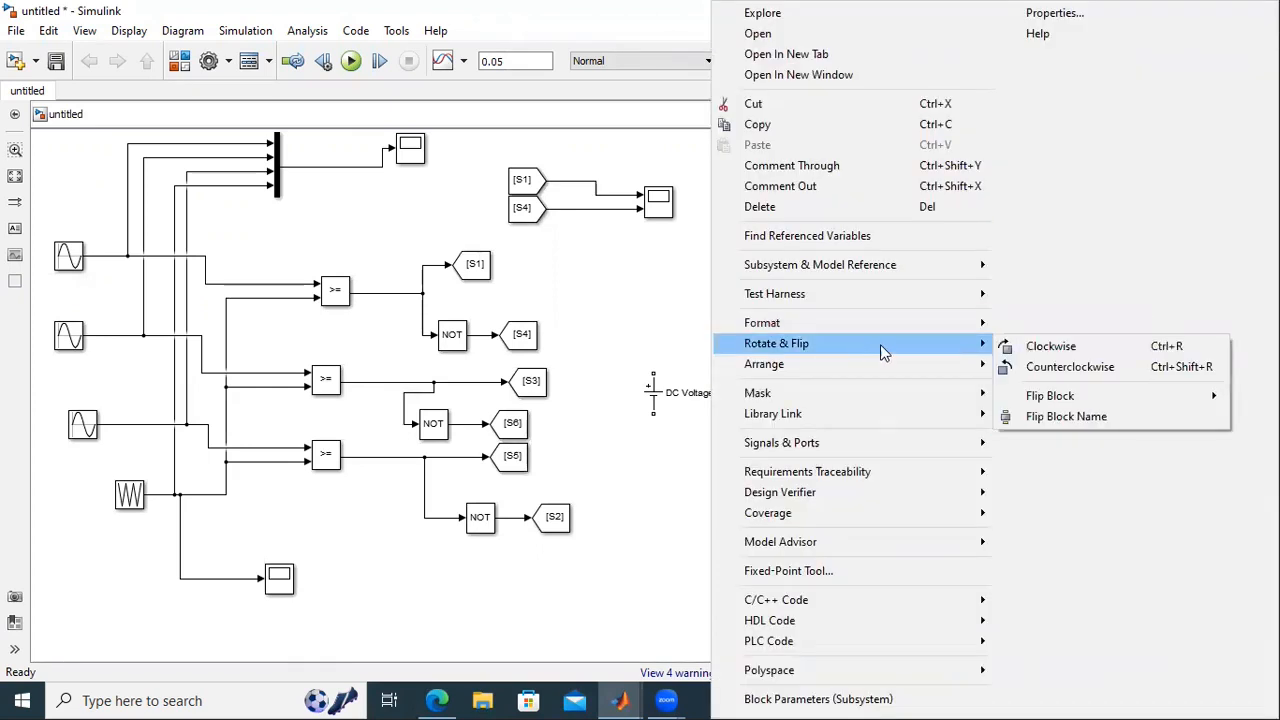
{"action": "mouse_move", "coordinate": [1045, 397]}
{"action": "left_click", "coordinate": [950, 403]}
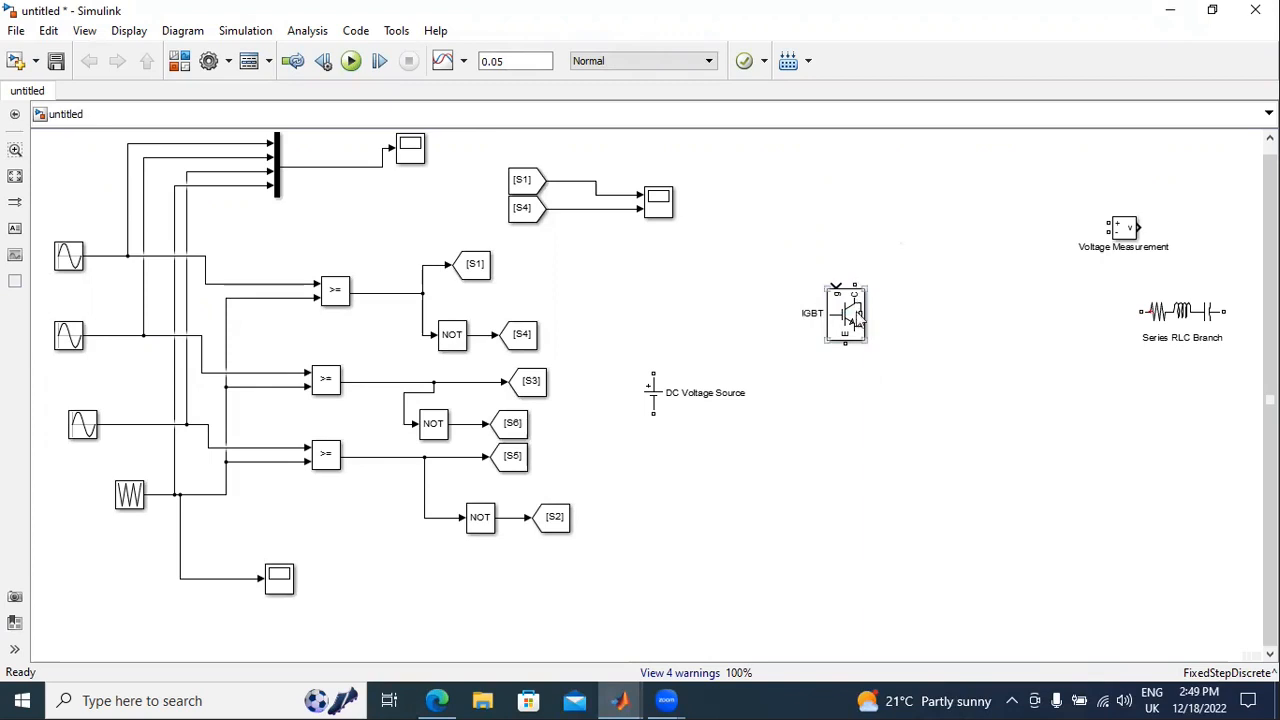
- Duplicate the flipped IGBT to lay out six IGBTs in an upper and a lower row of three
{"action": "left_click_drag", "start_coordinate": [856, 320], "coordinate": [799, 303]}
{"action": "left_click_drag", "start_coordinate": [967, 304], "coordinate": [882, 305]}
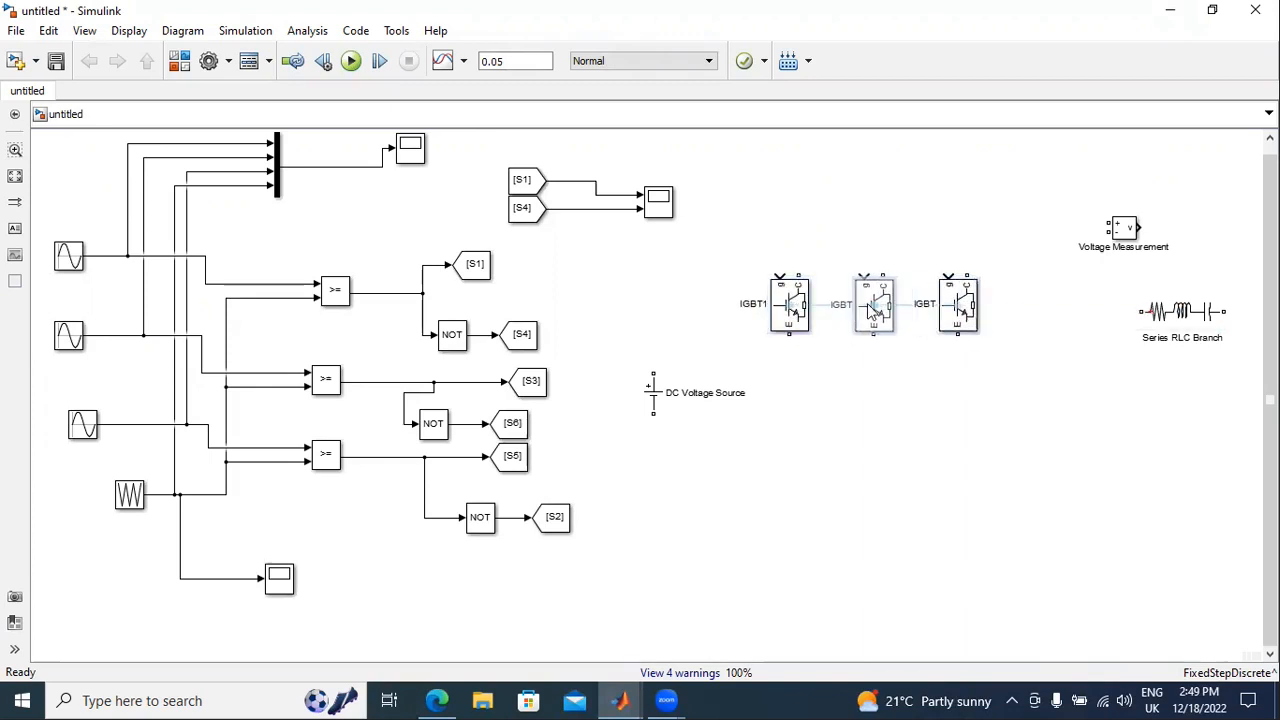
{"action": "left_click_drag", "start_coordinate": [798, 321], "coordinate": [800, 472]}
{"action": "left_click_drag", "start_coordinate": [888, 318], "coordinate": [898, 468]}
{"action": "left_click_drag", "start_coordinate": [968, 332], "coordinate": [968, 462]}
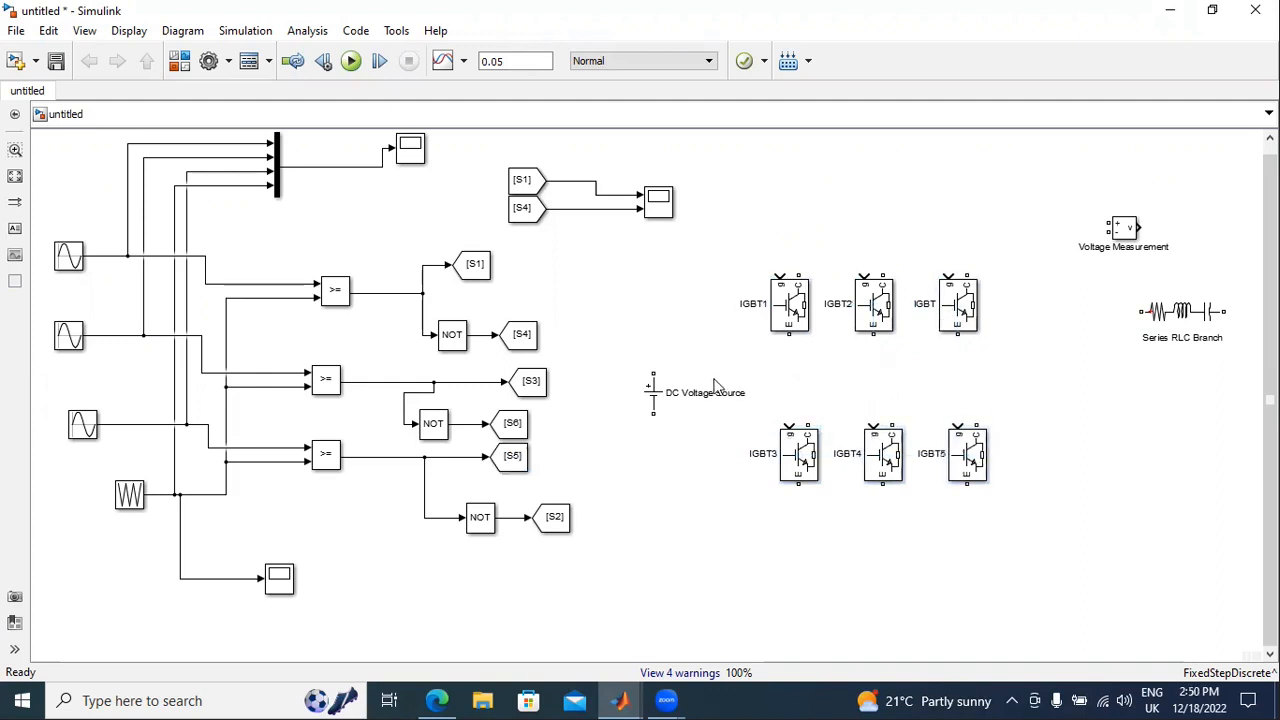
- Wire the DC Voltage Source's positive terminal to the collectors of the three upper IGBTs
{"action": "left_click_drag", "start_coordinate": [653, 376], "coordinate": [747, 237]}
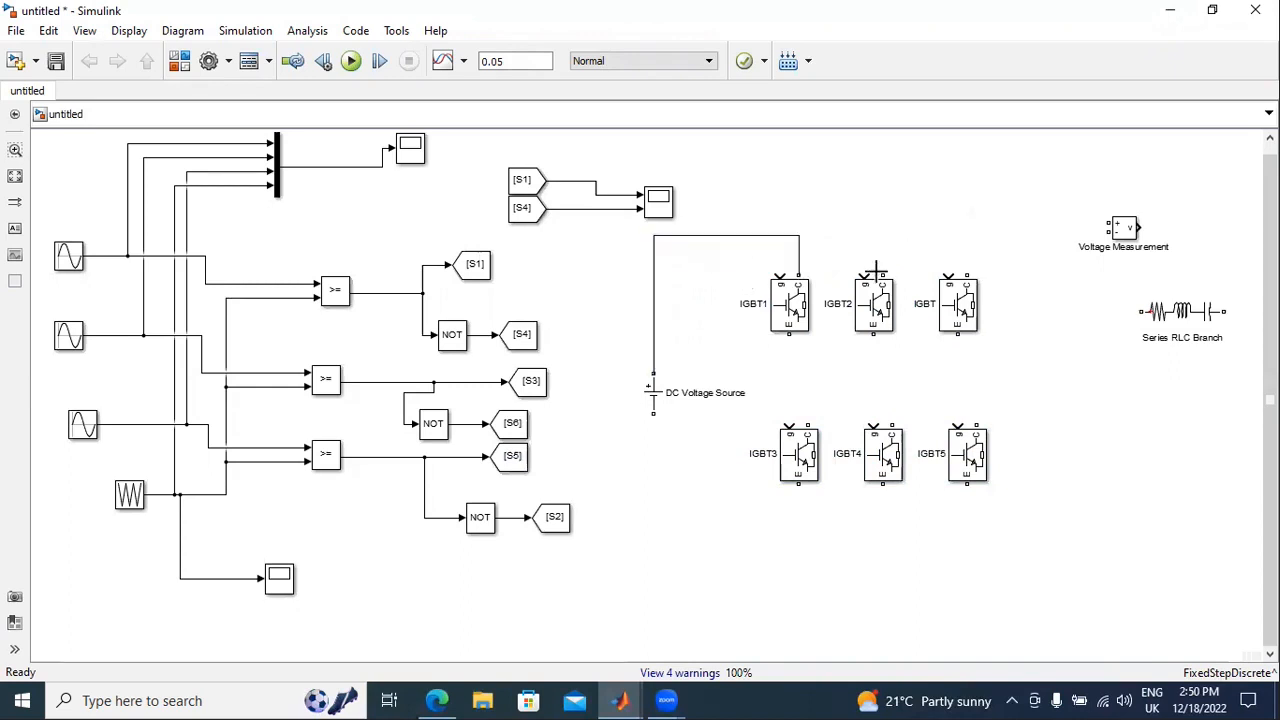
{"action": "left_click_drag", "start_coordinate": [877, 253], "coordinate": [798, 236]}
{"action": "left_click_drag", "start_coordinate": [966, 266], "coordinate": [880, 236]}
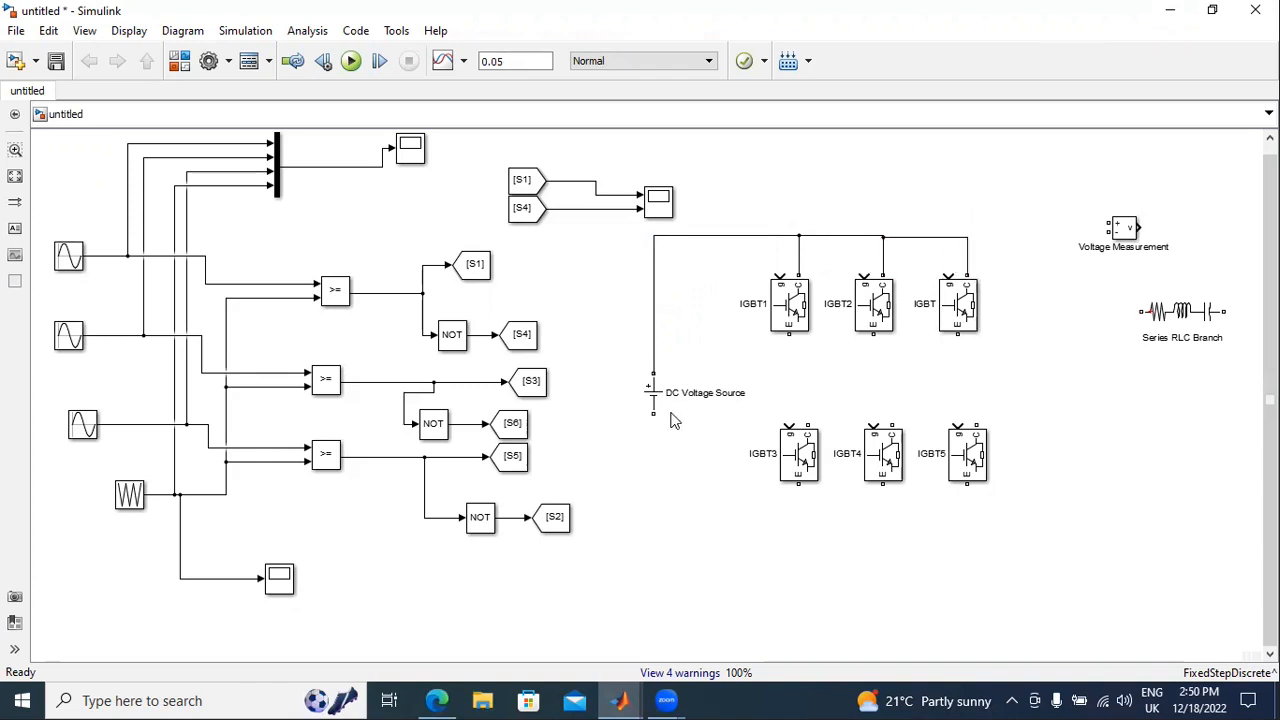
- Wire the DC Voltage Source's negative terminal to the emitters of the three lower IGBTs, with the common line routed well below them
{"action": "mouse_move", "coordinate": [651, 414]}
{"action": "left_mouse_down"}
{"action": "mouse_move", "coordinate": [954, 560]}
{"action": "mouse_move", "coordinate": [967, 487]}
{"action": "left_mouse_up"}
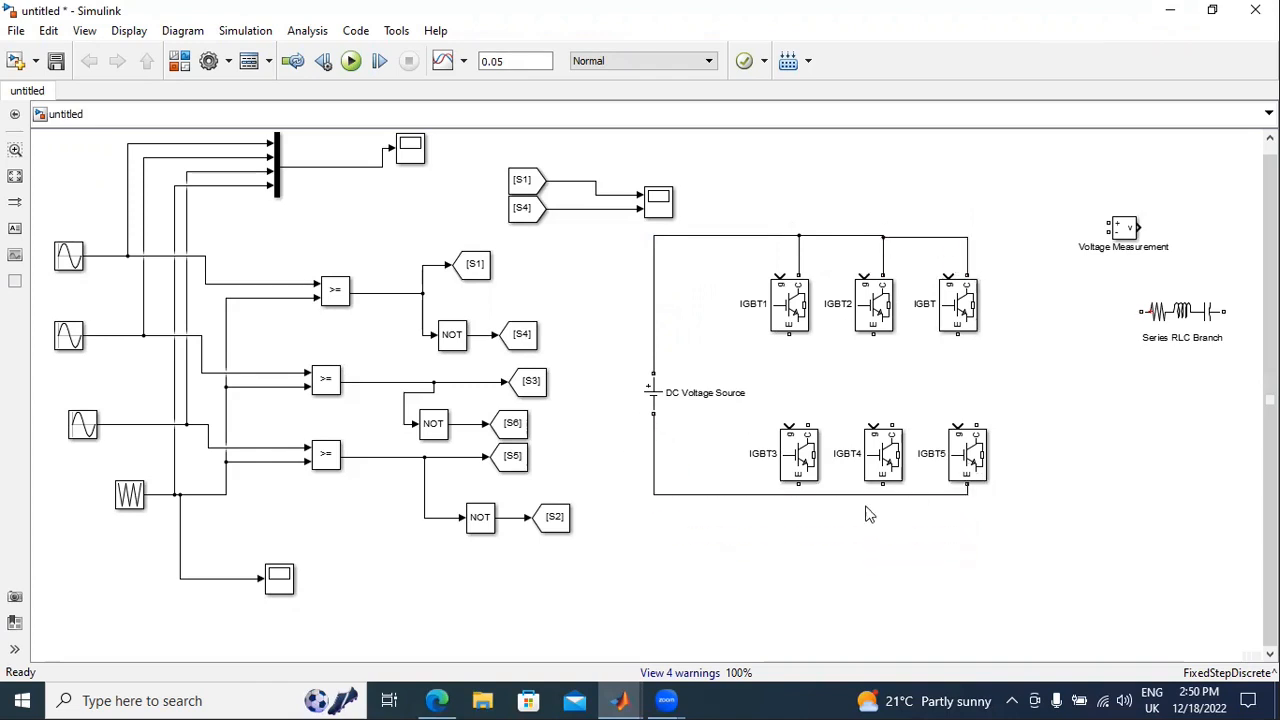
{"action": "left_click_drag", "start_coordinate": [868, 495], "coordinate": [866, 566]}
{"action": "left_click_drag", "start_coordinate": [798, 486], "coordinate": [806, 568]}
{"action": "left_click", "coordinate": [804, 513]}
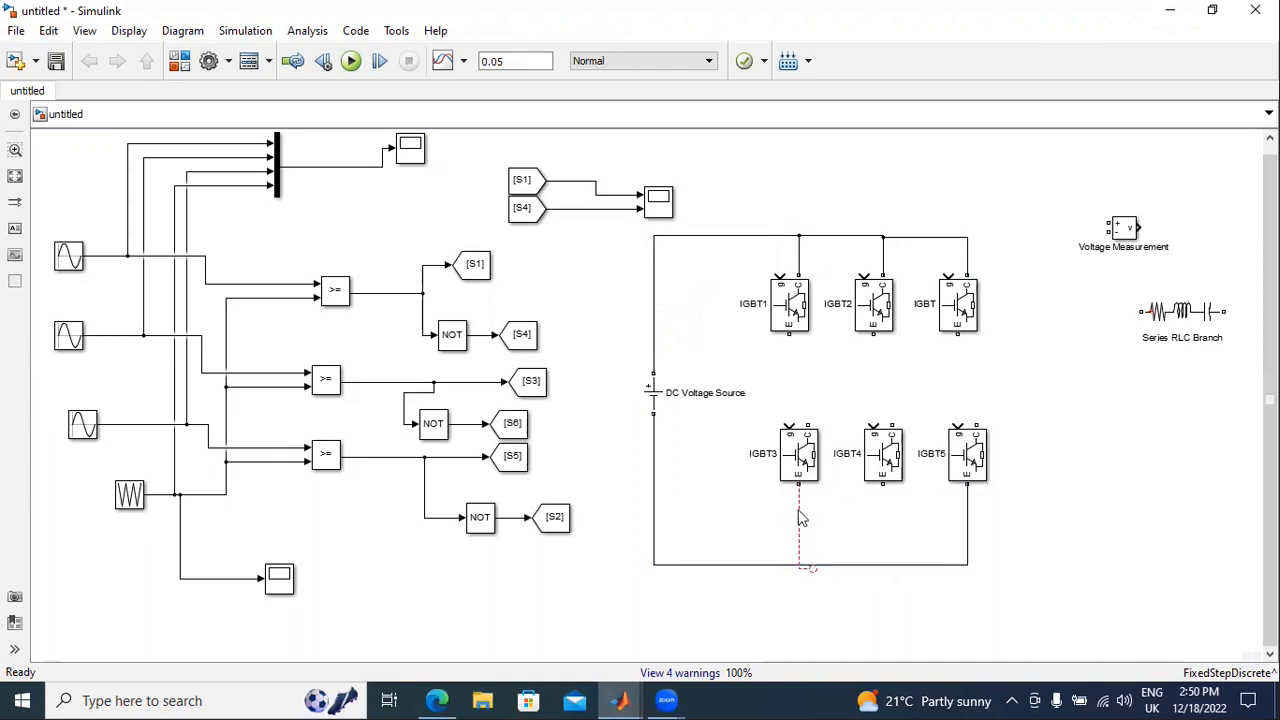
{"action": "key", "text": "Delete"}
{"action": "left_click_drag", "start_coordinate": [804, 488], "coordinate": [798, 565]}
{"action": "left_click_drag", "start_coordinate": [880, 520], "coordinate": [883, 565]}
- Connect each upper IGBT's emitter to the collector of the IGBT below it and align the lower blocks for straight wires
{"action": "left_click_drag", "start_coordinate": [804, 425], "coordinate": [790, 331]}
{"action": "left_click_drag", "start_coordinate": [805, 458], "coordinate": [786, 458]}
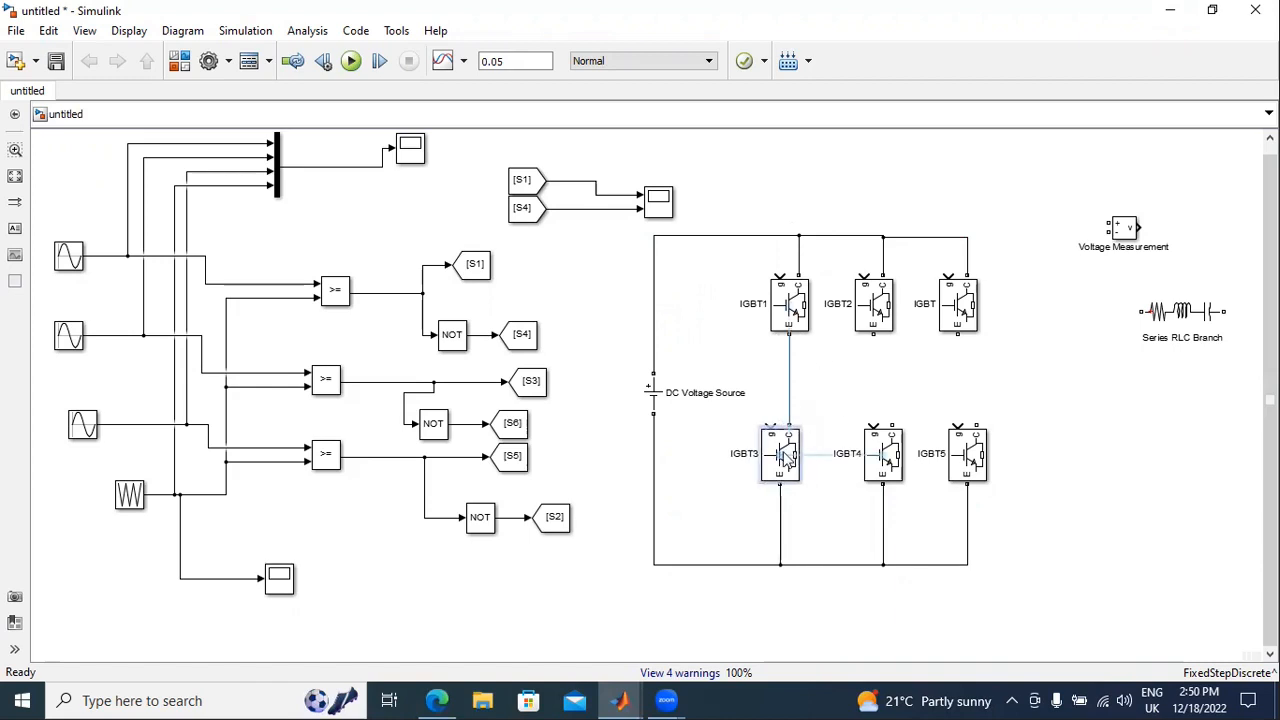
{"action": "left_click_drag", "start_coordinate": [870, 337], "coordinate": [868, 458]}
{"action": "left_click_drag", "start_coordinate": [958, 334], "coordinate": [975, 455]}
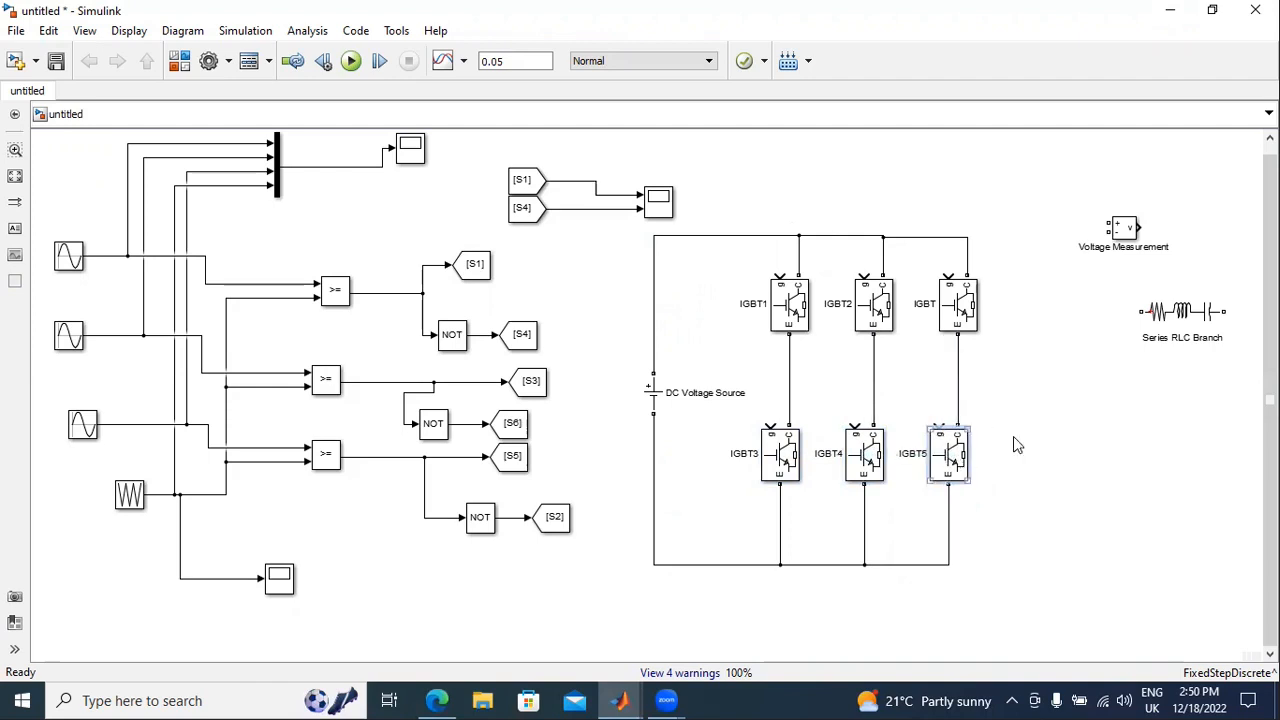
- Set the Series RLC Branch's branch type to R
{"action": "double_click", "coordinate": [1182, 312]}
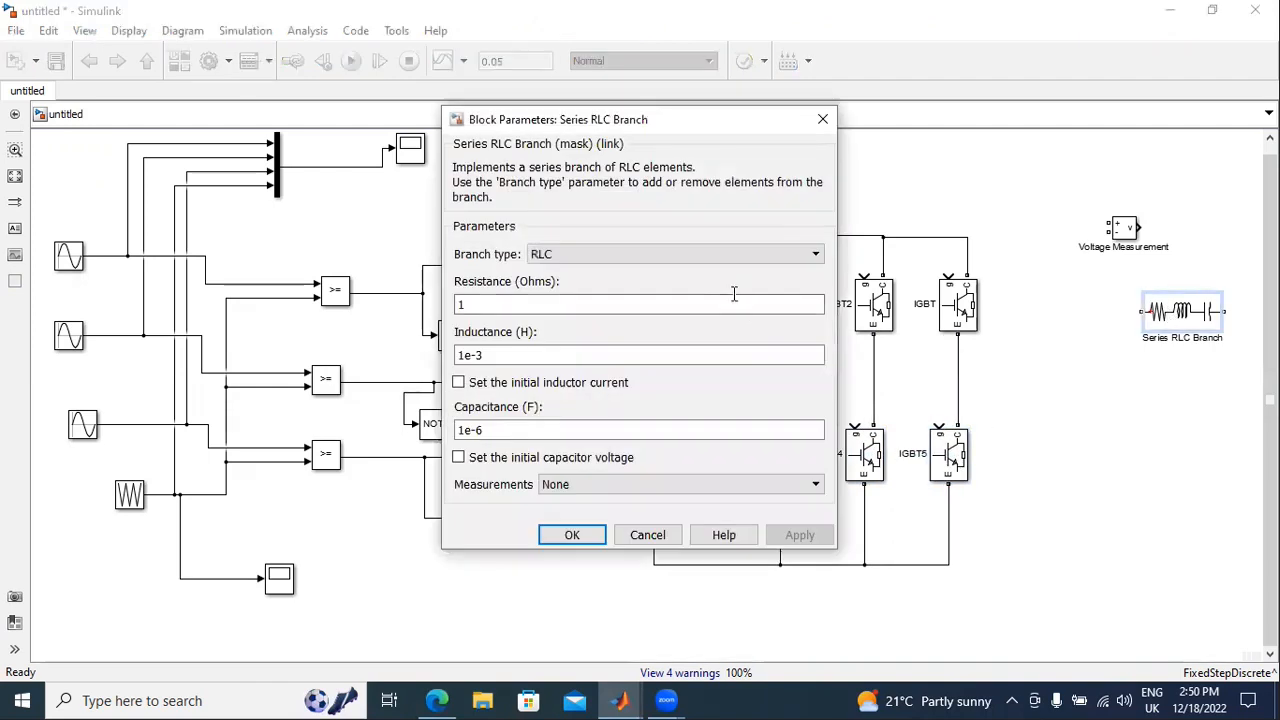
{"action": "left_click", "coordinate": [729, 258]}
{"action": "left_click", "coordinate": [718, 284]}
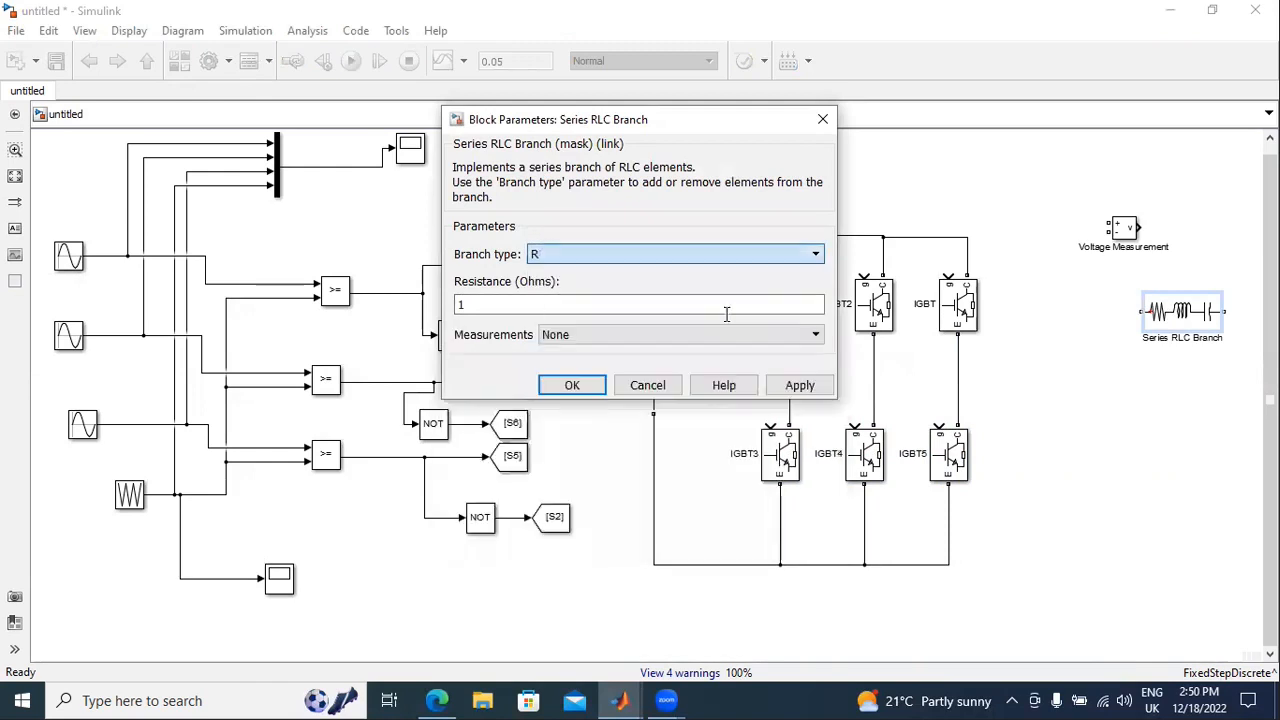
{"action": "left_click", "coordinate": [801, 386]}
{"action": "left_click", "coordinate": [572, 385]}
- Arrange three stacked copies of the resistive branch beside the inverter and join their right ends at a common node
{"action": "left_click_drag", "start_coordinate": [1188, 330], "coordinate": [1071, 463]}
{"action": "right_click", "coordinate": [1088, 345]}
{"action": "left_click", "coordinate": [877, 202]}
{"action": "left_click_drag", "start_coordinate": [1130, 331], "coordinate": [1116, 453]}
{"action": "left_click_drag", "start_coordinate": [1116, 396], "coordinate": [1134, 394]}
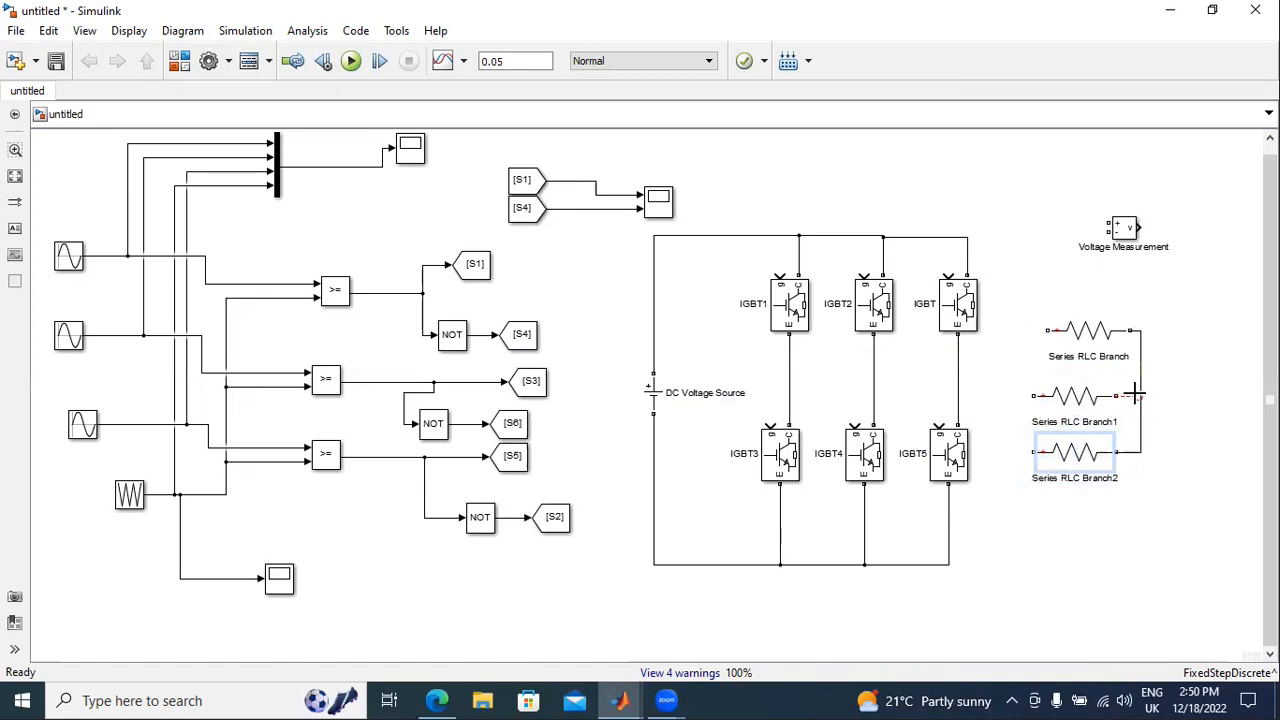
- Connect the three resistive branches to the midpoints of the three inverter legs, lowering IGBT5 to make room for the third line
{"action": "left_click_drag", "start_coordinate": [1044, 326], "coordinate": [789, 345]}
{"action": "left_click_drag", "start_coordinate": [917, 384], "coordinate": [869, 378]}
{"action": "left_click", "coordinate": [984, 398]}
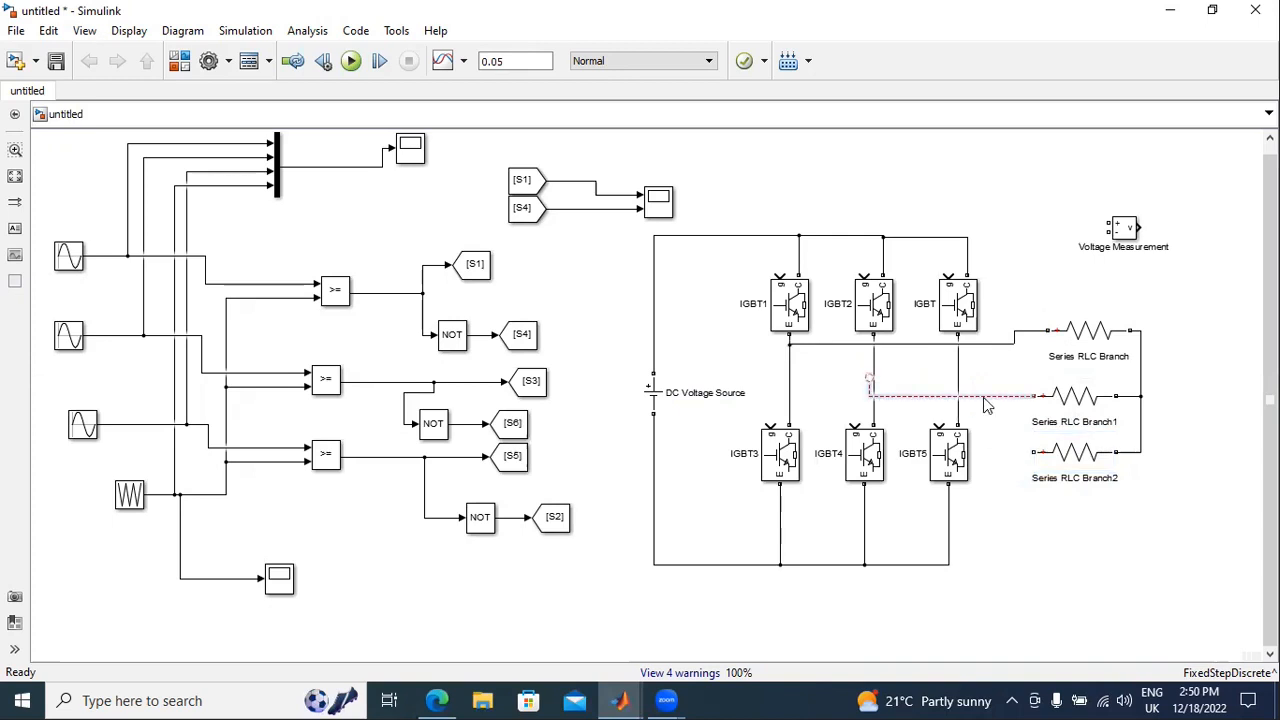
{"action": "key", "text": "Delete"}
{"action": "left_click_drag", "start_coordinate": [1034, 396], "coordinate": [873, 396]}
{"action": "left_click_drag", "start_coordinate": [951, 460], "coordinate": [951, 494]}
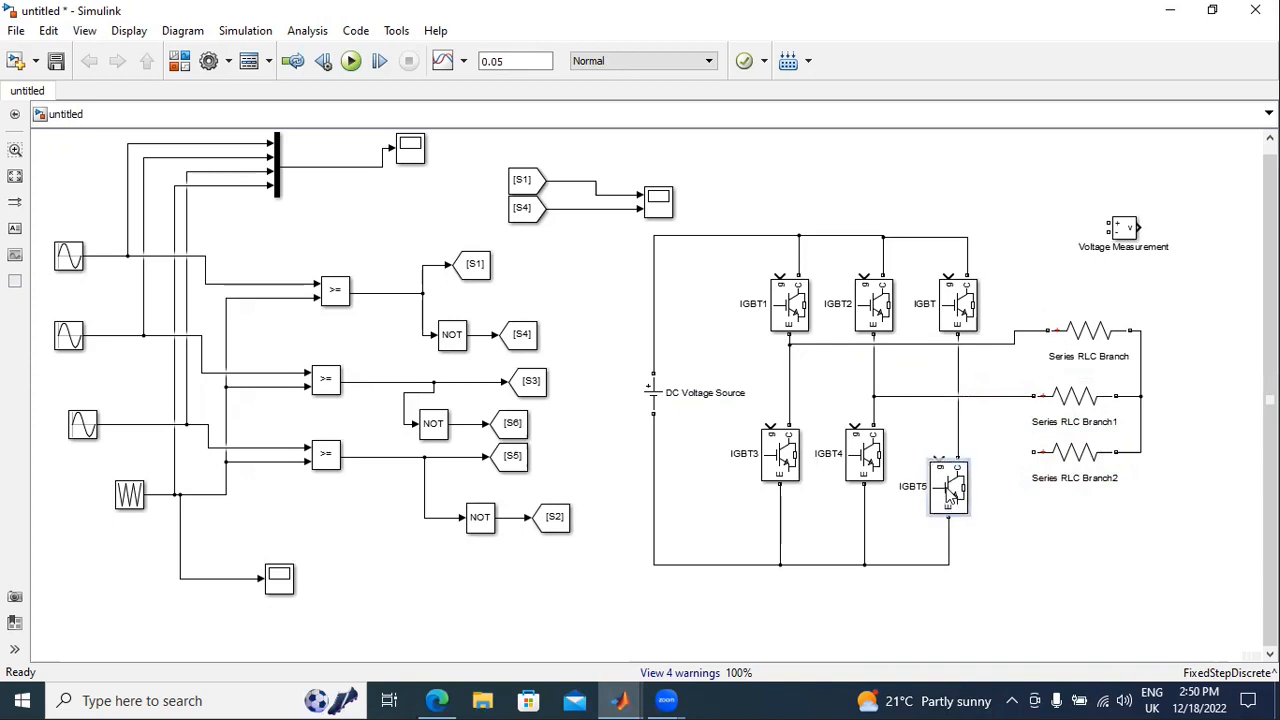
{"action": "left_click_drag", "start_coordinate": [1027, 451], "coordinate": [955, 412]}
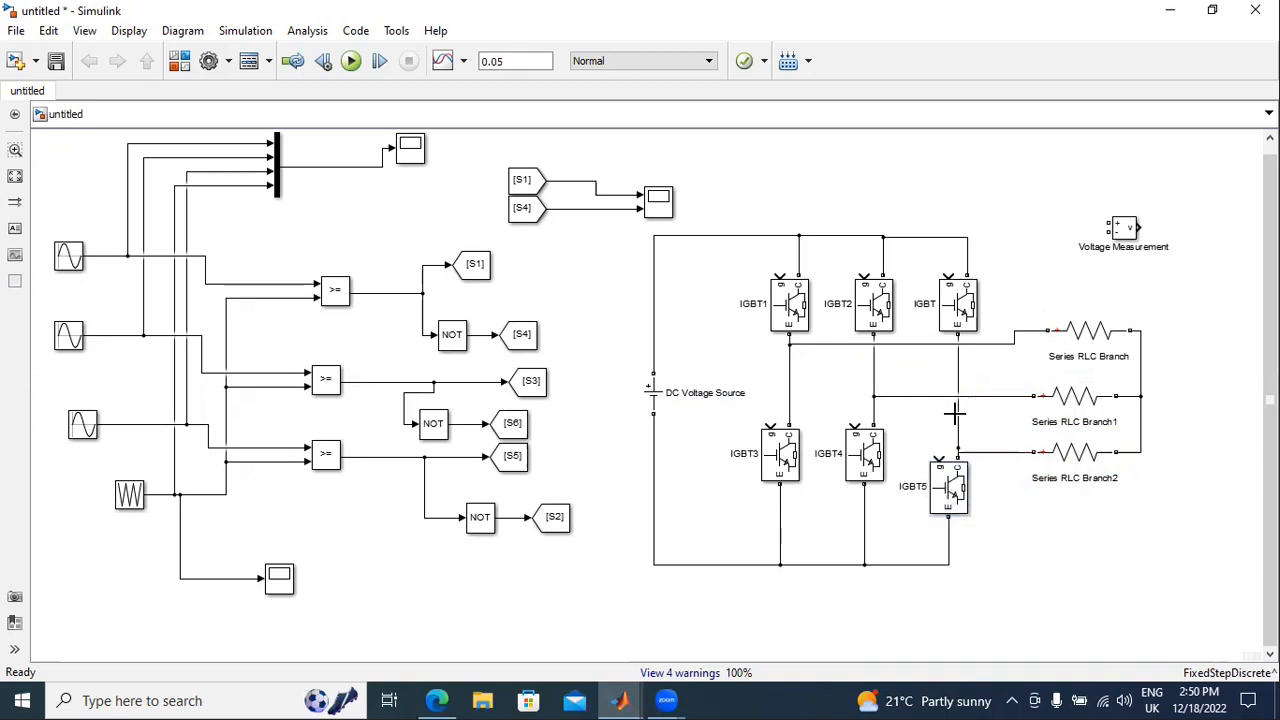
{"action": "left_click_drag", "start_coordinate": [992, 455], "coordinate": [995, 428]}
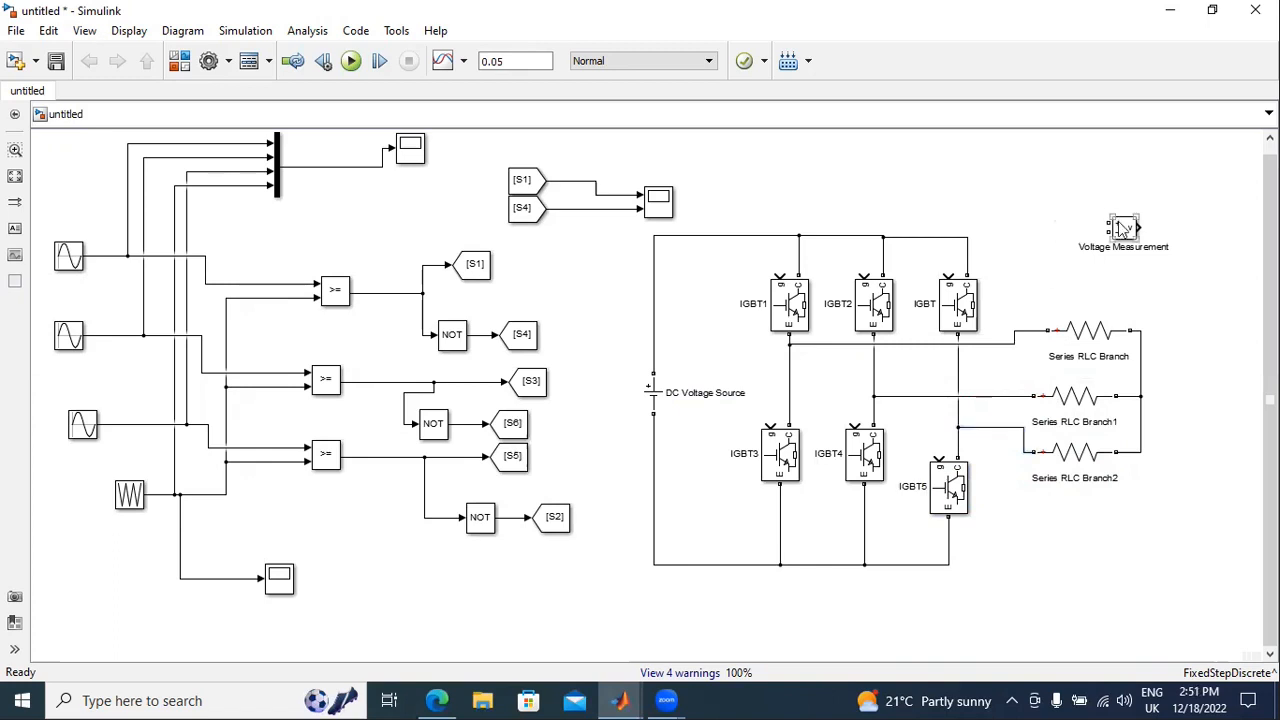
- Wire the Voltage Measurement across the first and second load lines and connect a Scope from Commonly Used Blocks to its output
{"action": "left_click_drag", "start_coordinate": [1108, 222], "coordinate": [1012, 346]}
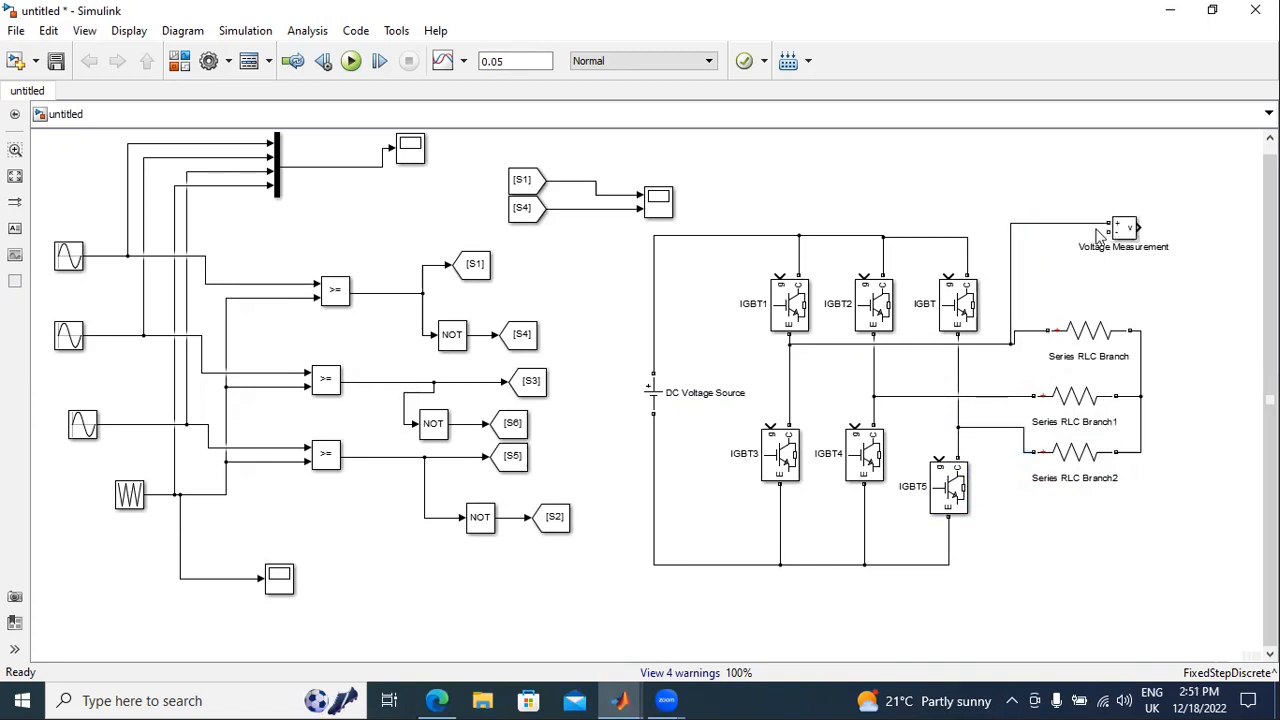
{"action": "left_click_drag", "start_coordinate": [1108, 230], "coordinate": [1016, 395]}
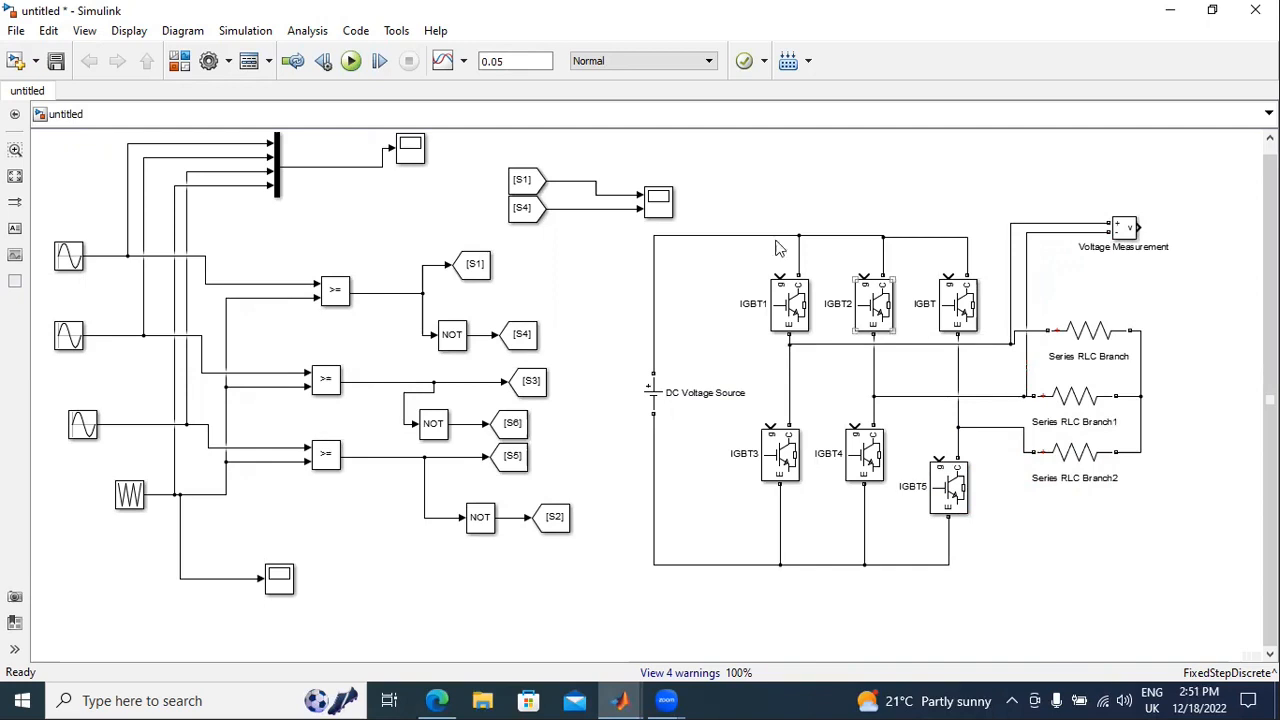
{"action": "left_click", "coordinate": [181, 61]}
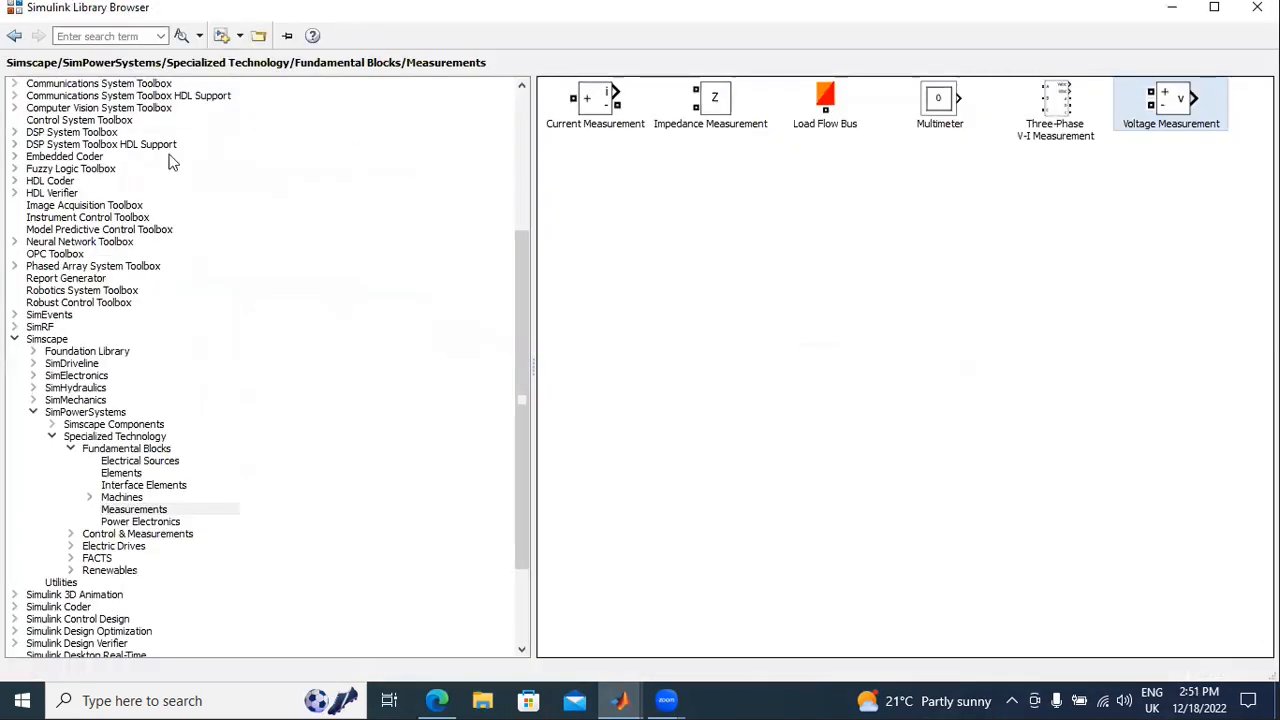
{"action": "scroll", "coordinate": [172, 165], "scroll_direction": "up", "scroll_amount": 6}
{"action": "left_click", "coordinate": [118, 97]}
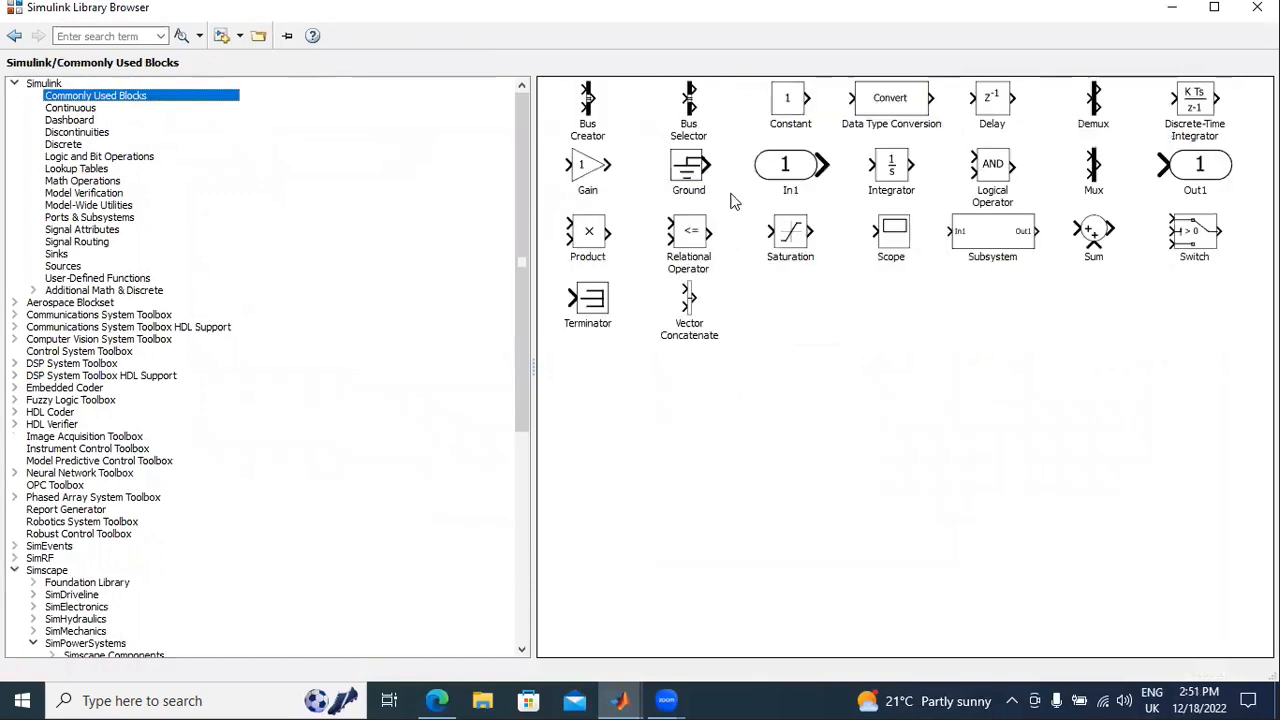
{"action": "right_click", "coordinate": [886, 238]}
{"action": "left_click", "coordinate": [950, 243]}
{"action": "mouse_move", "coordinate": [622, 697]}
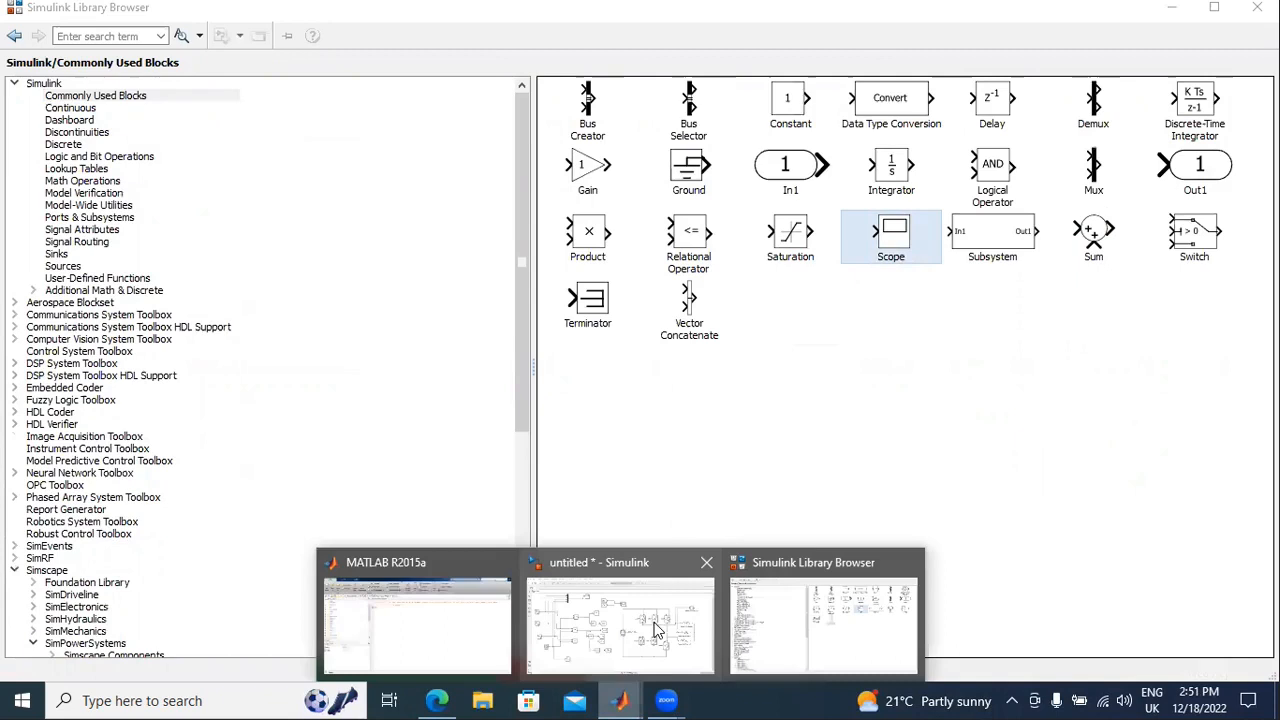
{"action": "left_click", "coordinate": [655, 628]}
{"action": "left_click_drag", "start_coordinate": [654, 396], "coordinate": [1206, 228]}
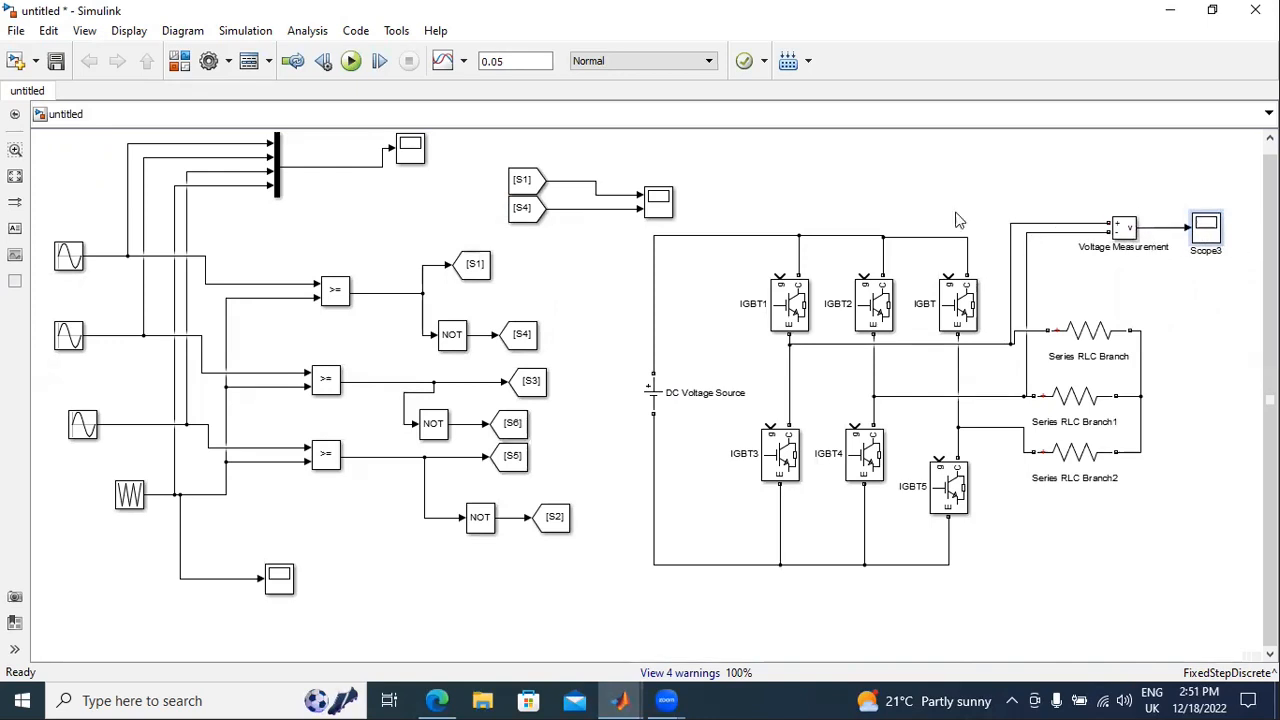
- Connect copies of the [S1] From block to the gates of IGBT1 and IGBT3, setting IGBT3's Goto tag to S4
{"action": "left_click_drag", "start_coordinate": [528, 181], "coordinate": [708, 414]}
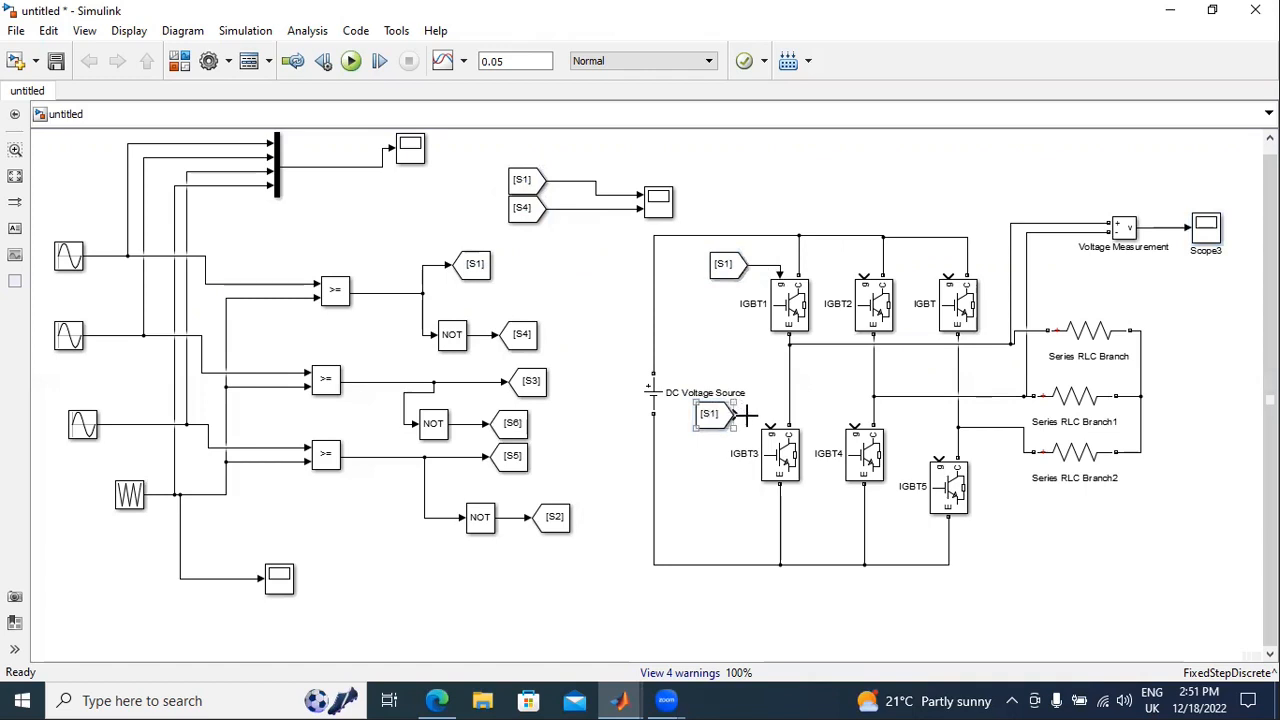
{"action": "double_click", "coordinate": [710, 414]}
{"action": "key", "text": "BackSpace"}
{"action": "type", "text": "4"}
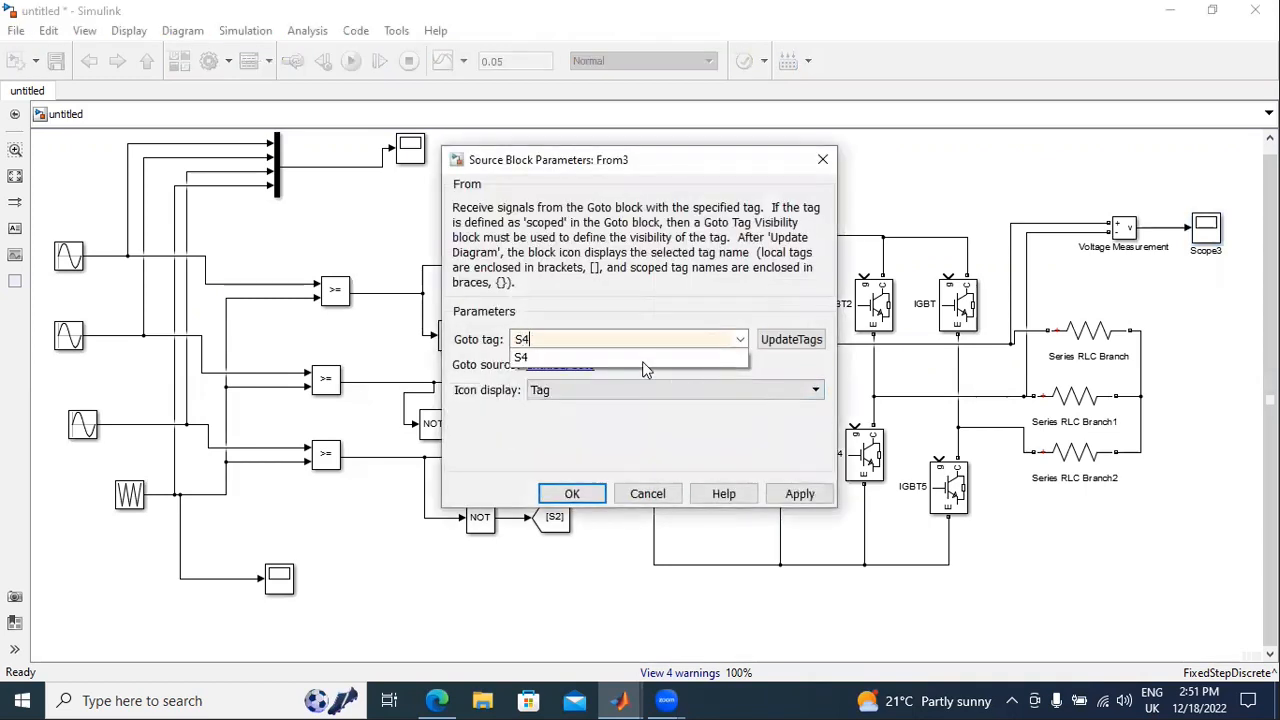
{"action": "left_click", "coordinate": [792, 494]}
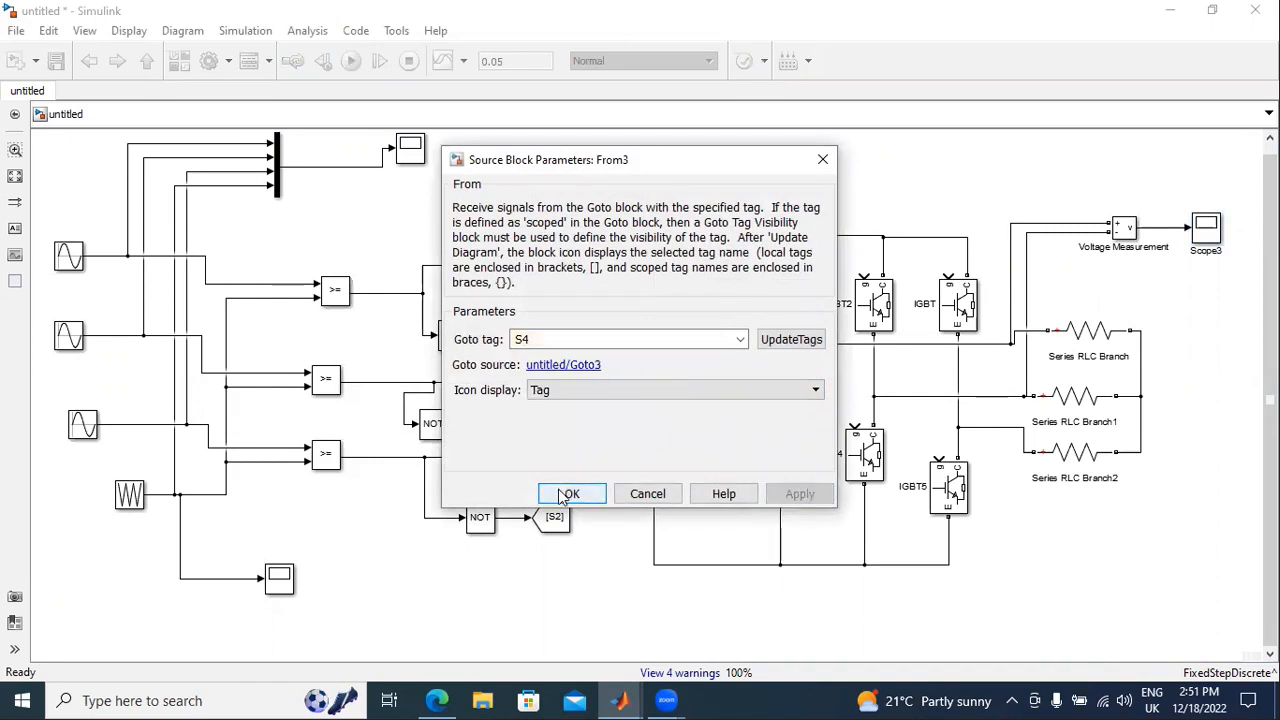
{"action": "left_click", "coordinate": [562, 494]}
- Connect another From block copy to the gate of IGBT2 and set its Goto tag to S3
{"action": "left_click_drag", "start_coordinate": [731, 267], "coordinate": [826, 267]}
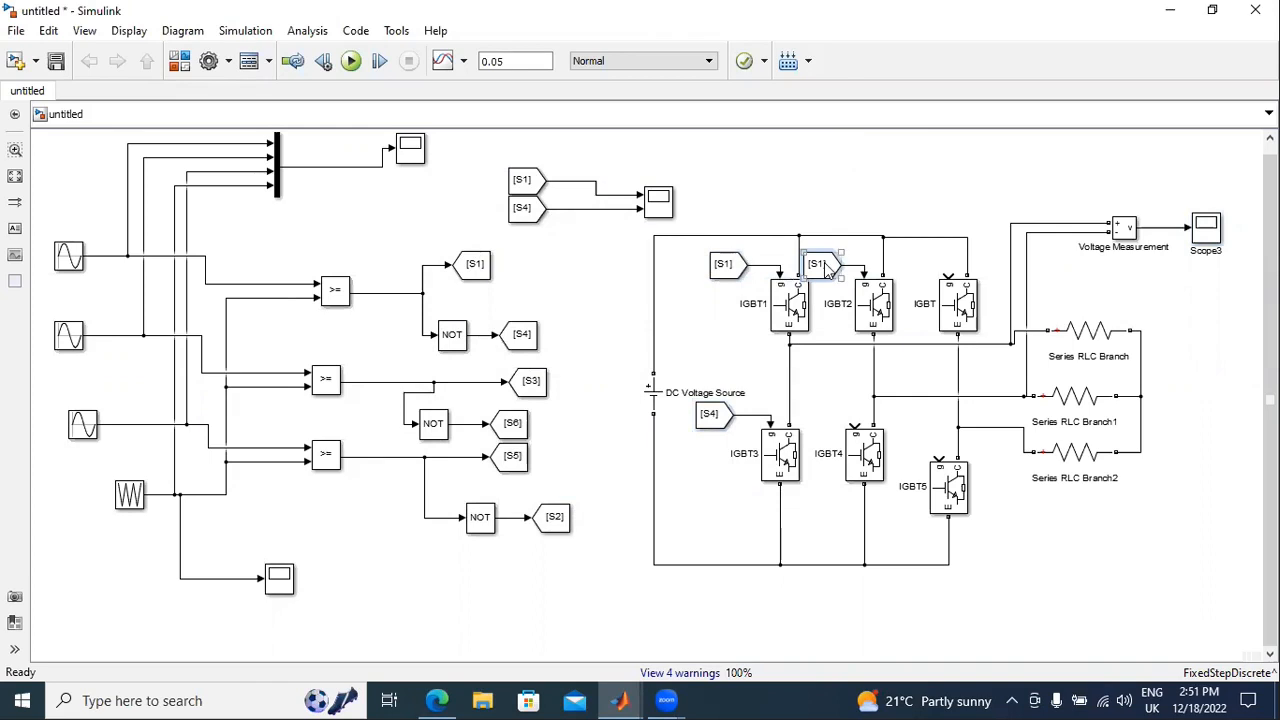
{"action": "double_click", "coordinate": [830, 270]}
{"action": "left_click", "coordinate": [657, 339]}
{"action": "key", "text": "BackSpace"}
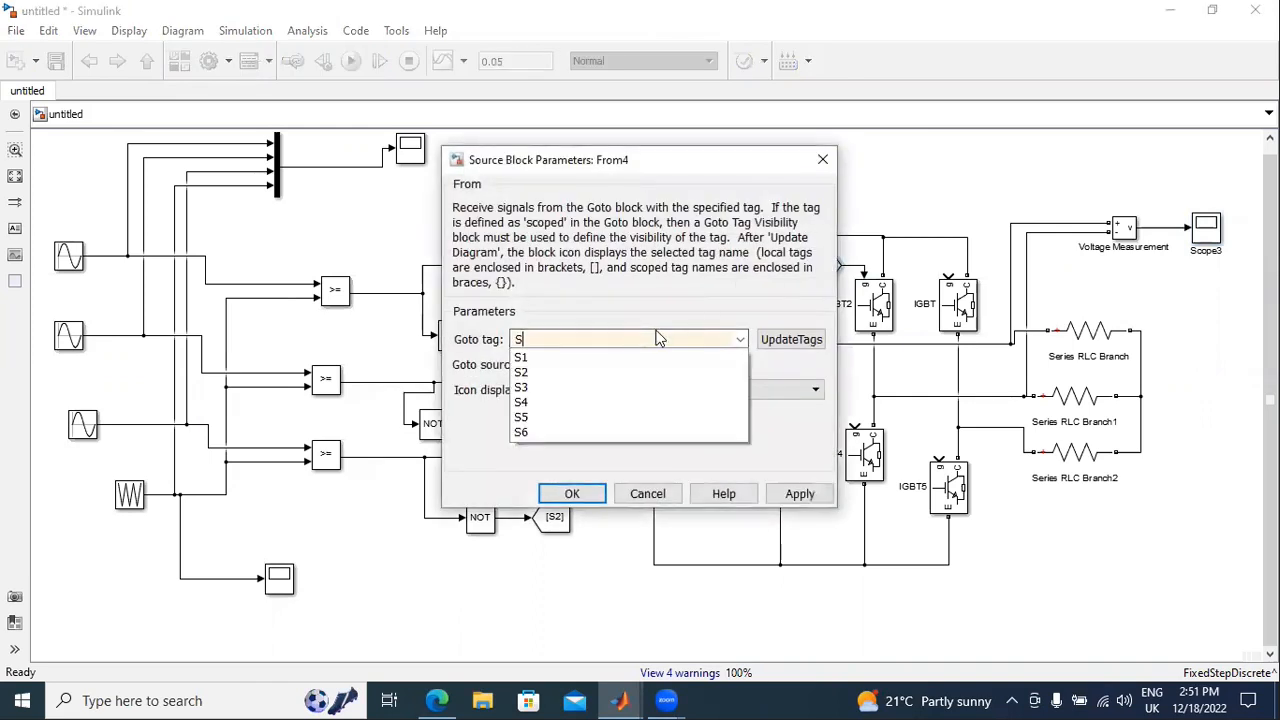
{"action": "type", "text": "3"}
{"action": "left_click", "coordinate": [650, 360]}
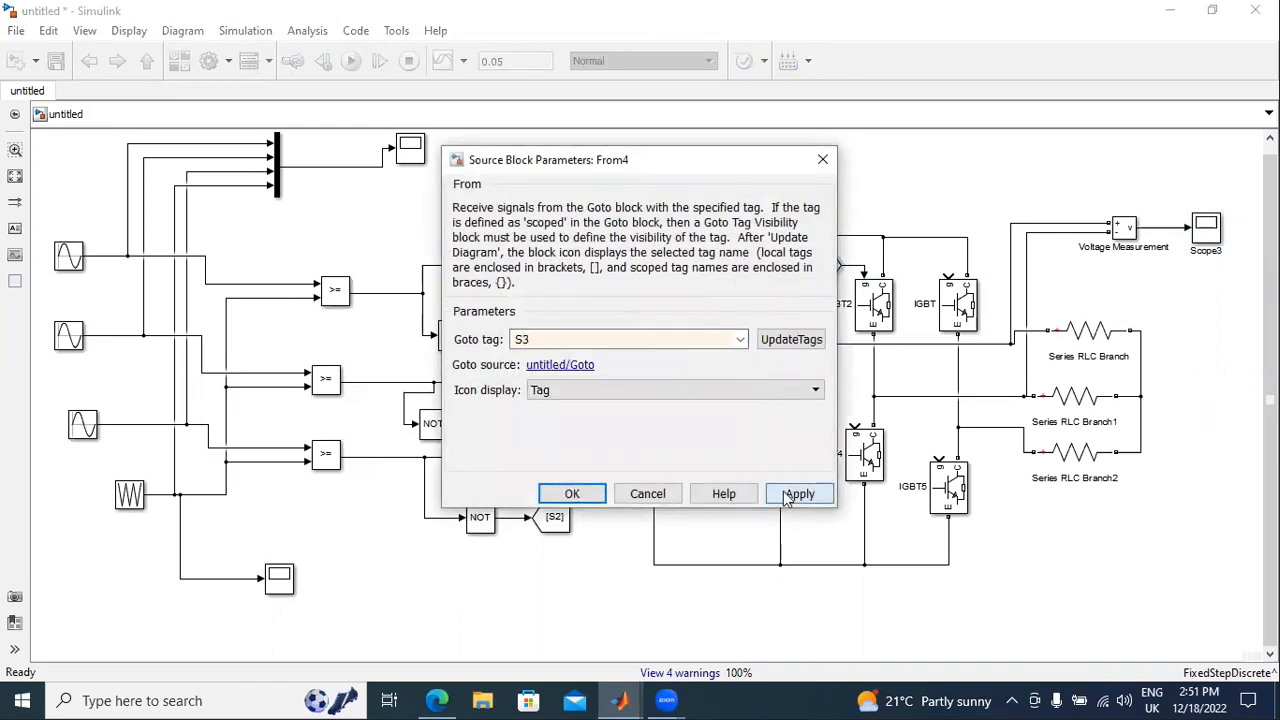
{"action": "left_click", "coordinate": [796, 493]}
{"action": "left_click", "coordinate": [571, 494]}
- Connect a copy of the [S3] From block to the gate of IGBT4 and set its Goto tag to S5
{"action": "left_click_drag", "start_coordinate": [822, 265], "coordinate": [823, 397]}
{"action": "left_click", "coordinate": [840, 407]}
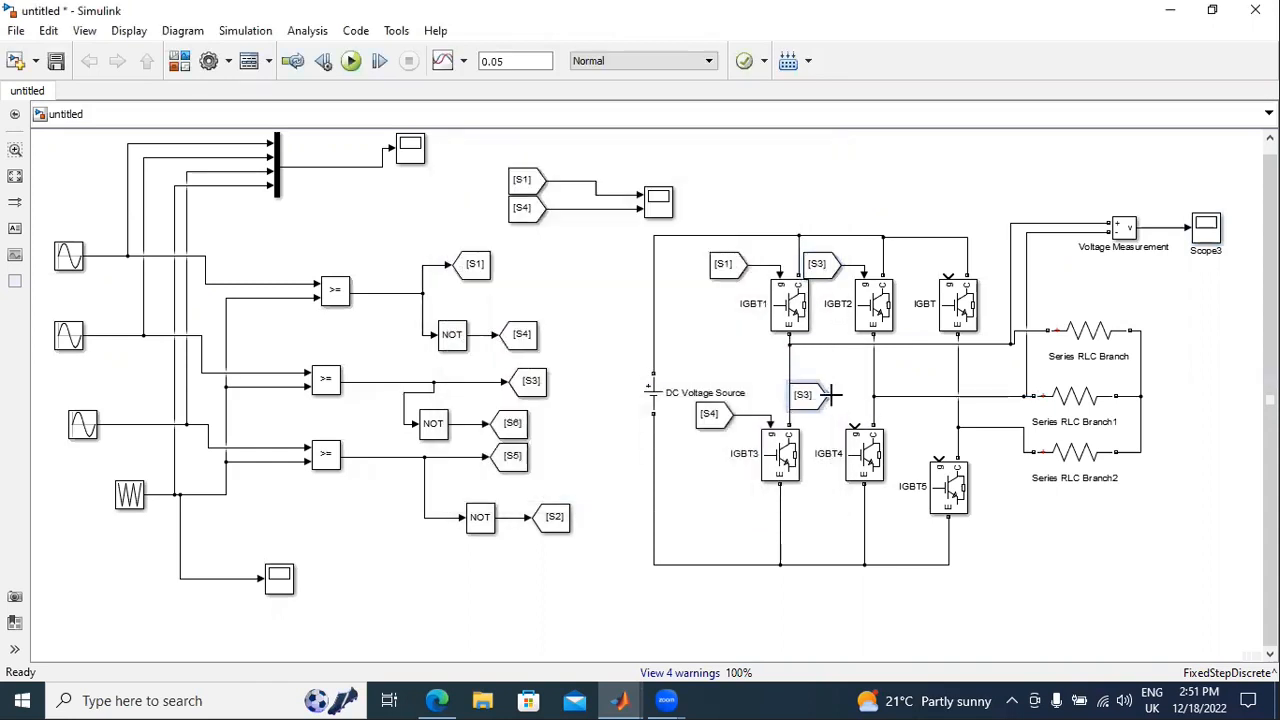
{"action": "double_click", "coordinate": [805, 395]}
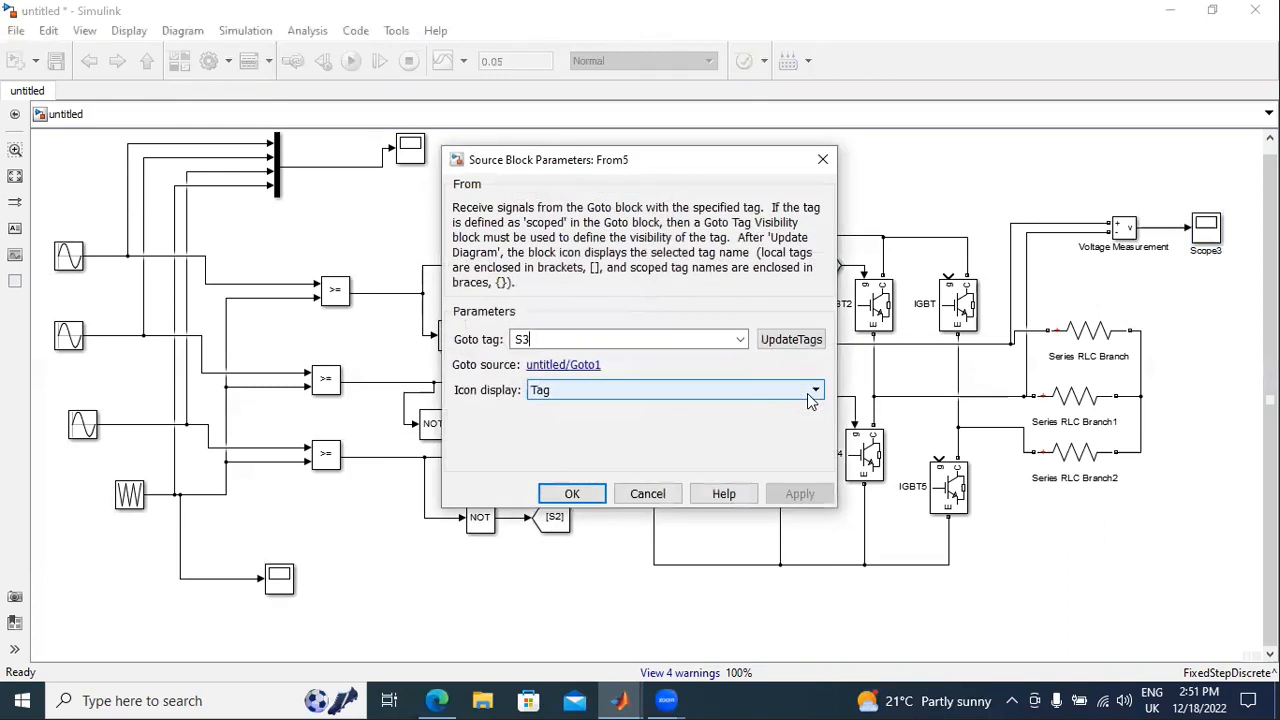
{"action": "key", "text": "BackSpace"}
{"action": "type", "text": "5"}
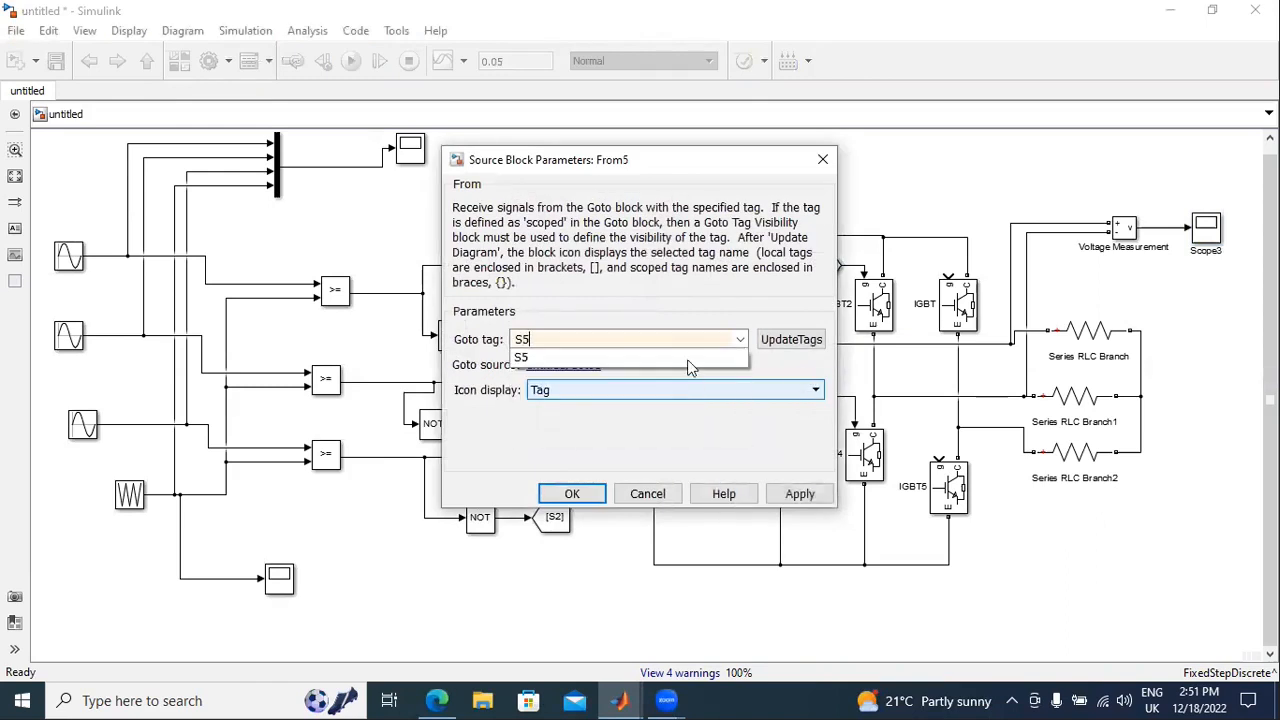
{"action": "left_click", "coordinate": [800, 493]}
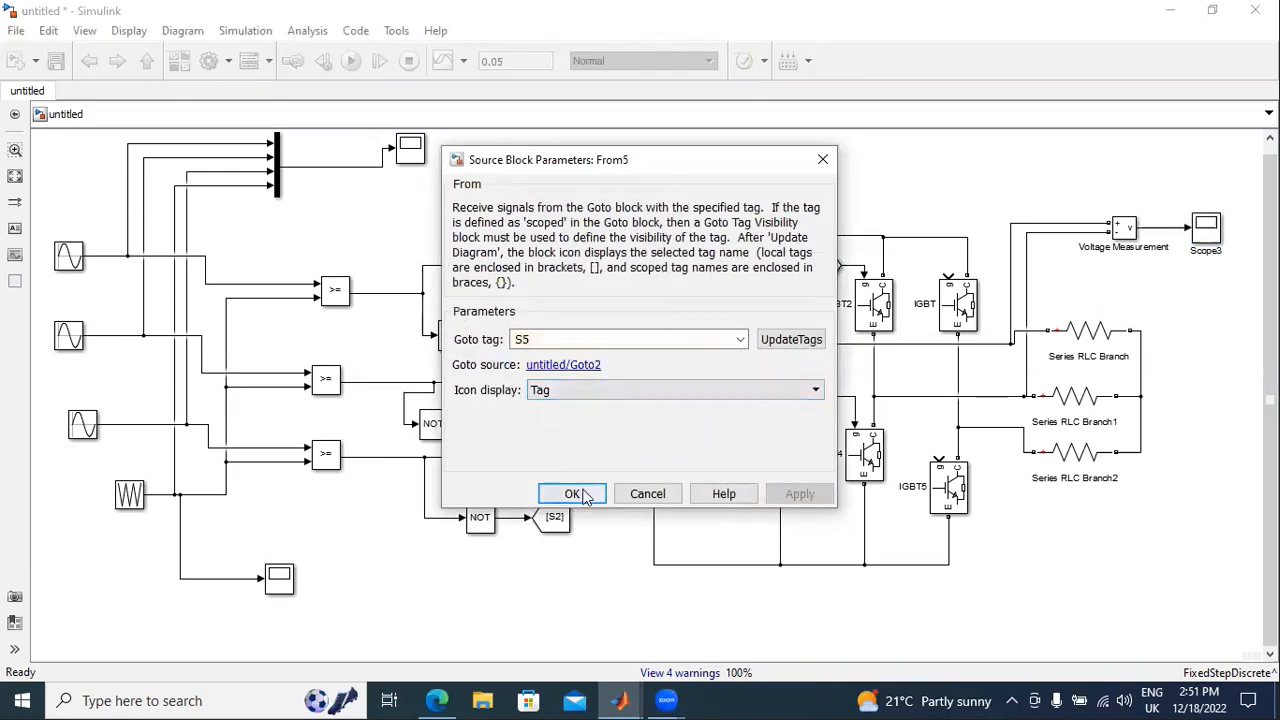
{"action": "left_click", "coordinate": [583, 495]}
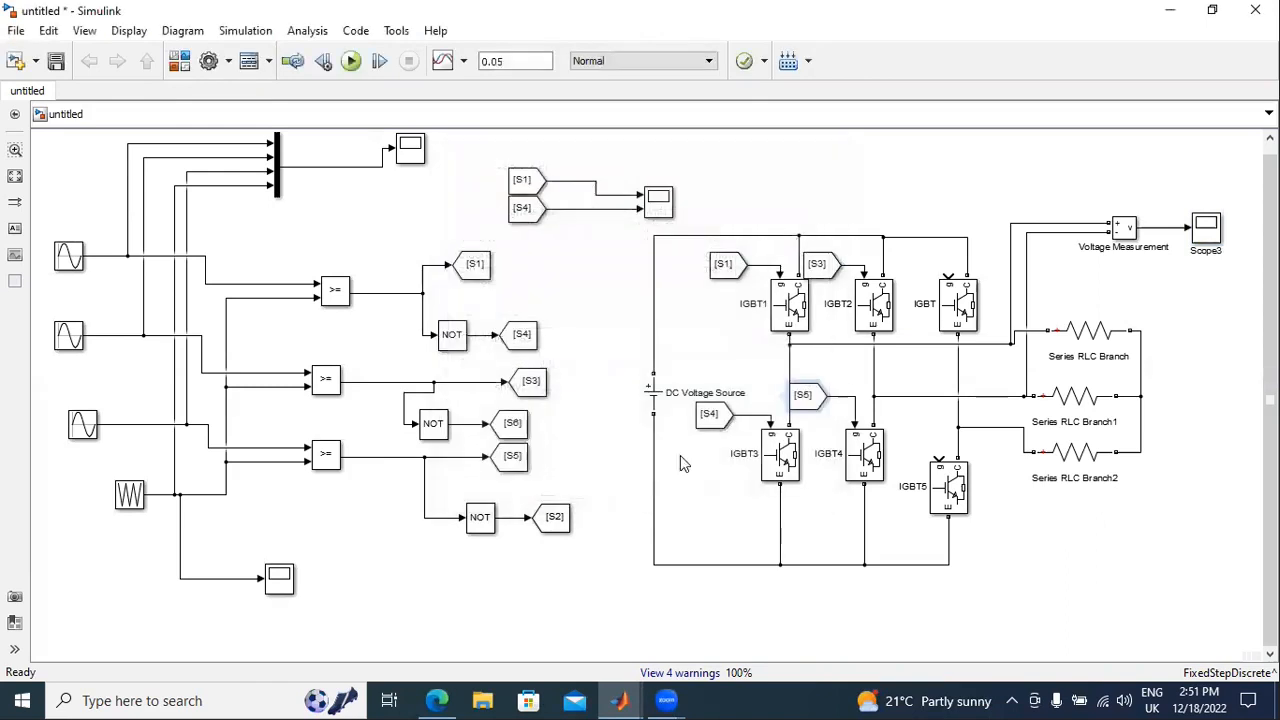
- Change the Goto tag of the From block feeding IGBT4 to S6
{"action": "double_click", "coordinate": [815, 398]}
{"action": "key", "text": "BackSpace"}
{"action": "type", "text": "6"}
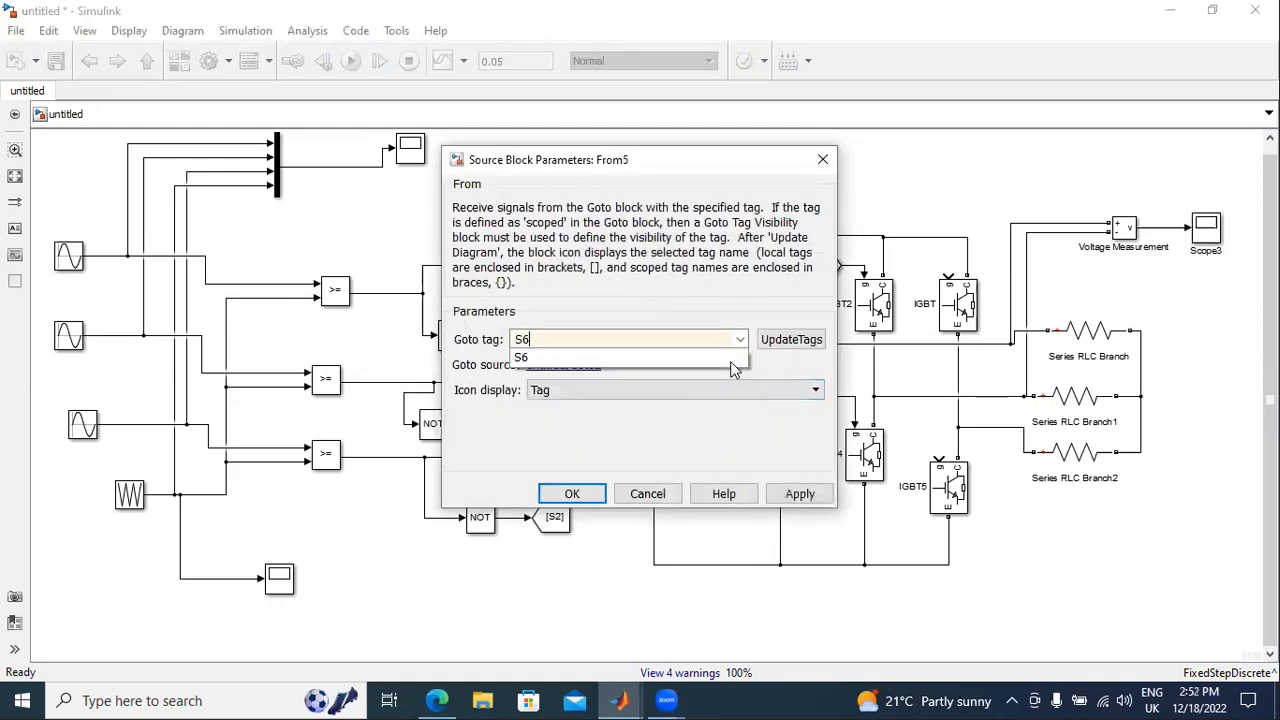
{"action": "left_click", "coordinate": [705, 365]}
{"action": "left_click", "coordinate": [799, 494]}
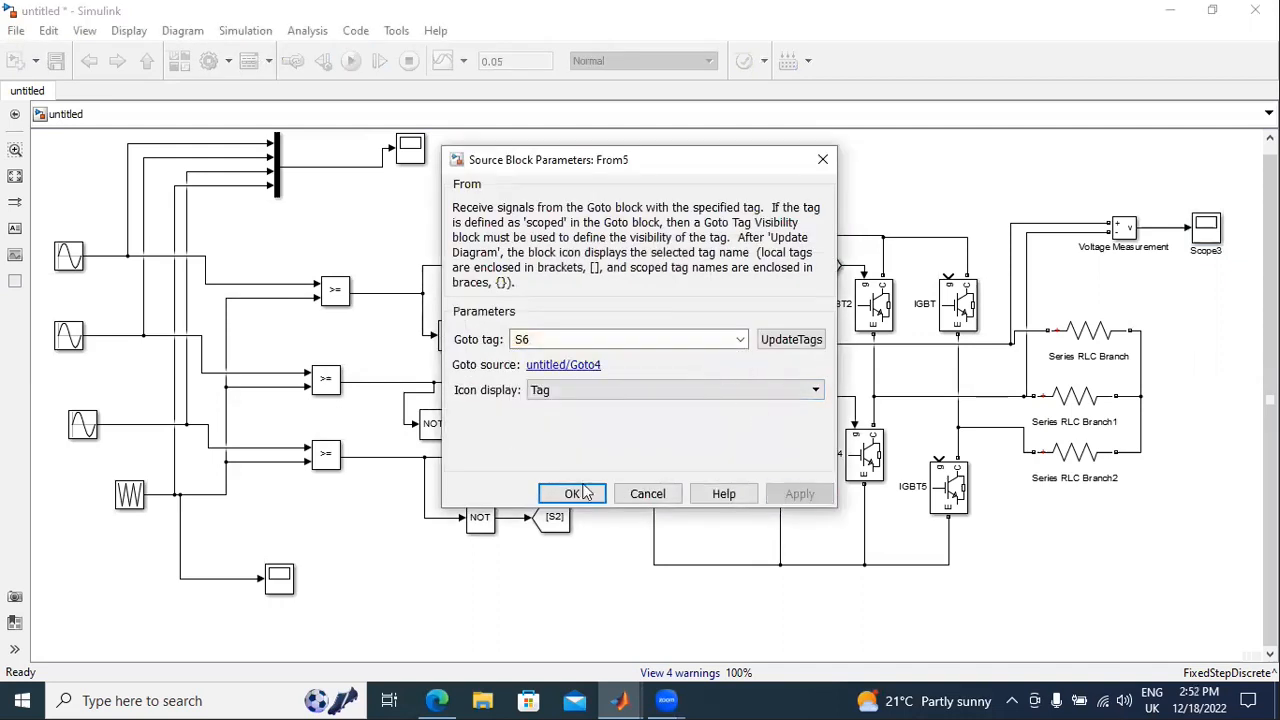
{"action": "left_click", "coordinate": [572, 493]}
- Connect a copy of the [S3] From block to the gate of the upper third-leg IGBT and set its Goto tag to S5
{"action": "left_click_drag", "start_coordinate": [842, 263], "coordinate": [912, 258]}
{"action": "double_click", "coordinate": [912, 258]}
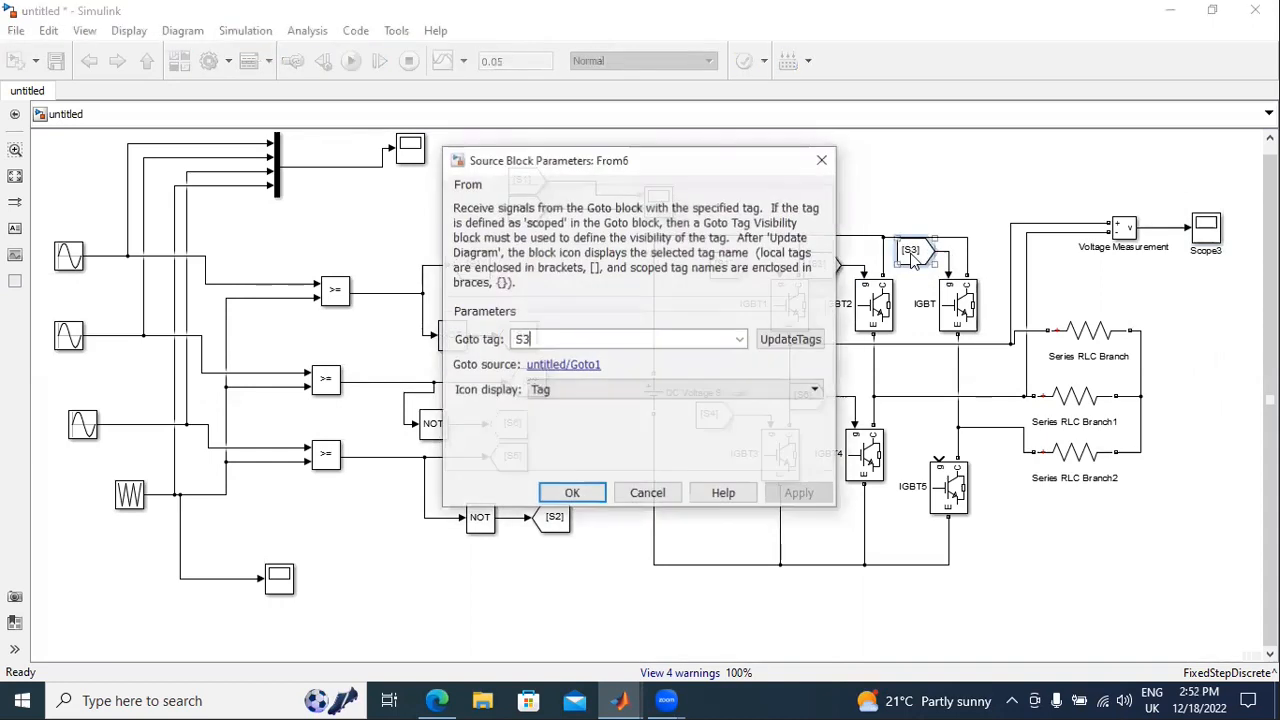
{"action": "key", "text": "BackSpace"}
{"action": "type", "text": "5"}
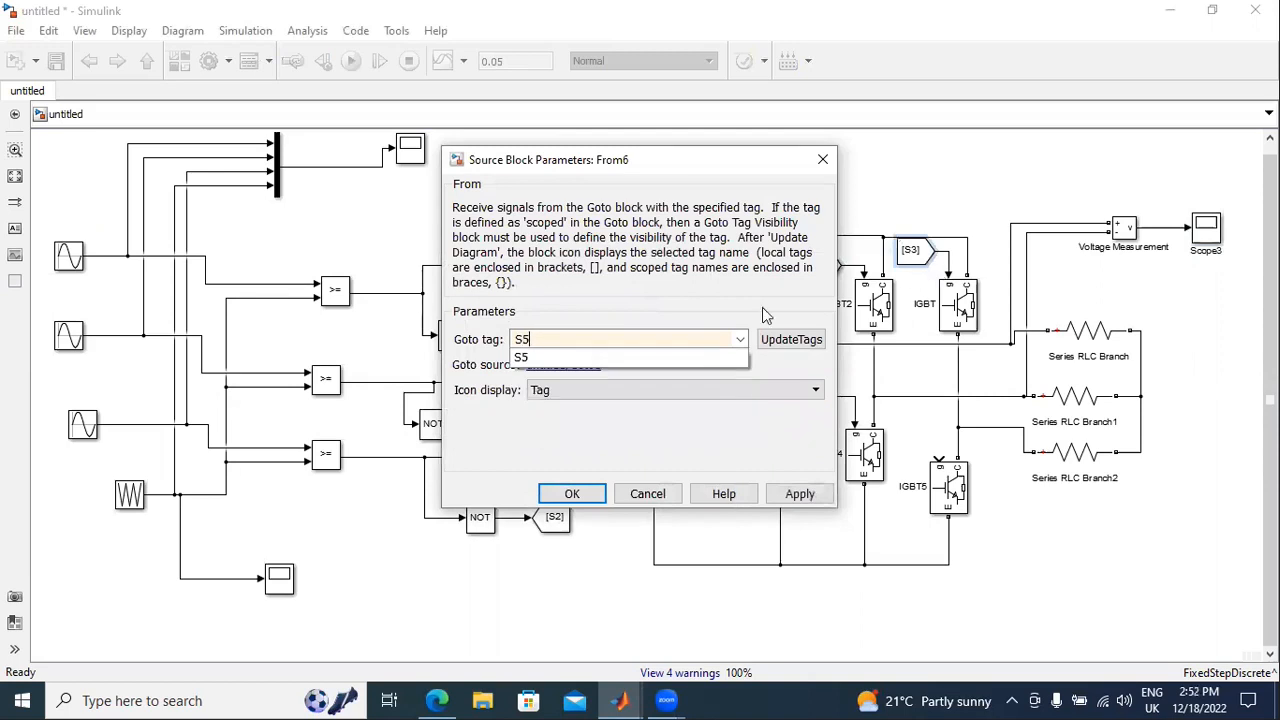
{"action": "left_click", "coordinate": [705, 358]}
{"action": "left_click", "coordinate": [800, 494]}
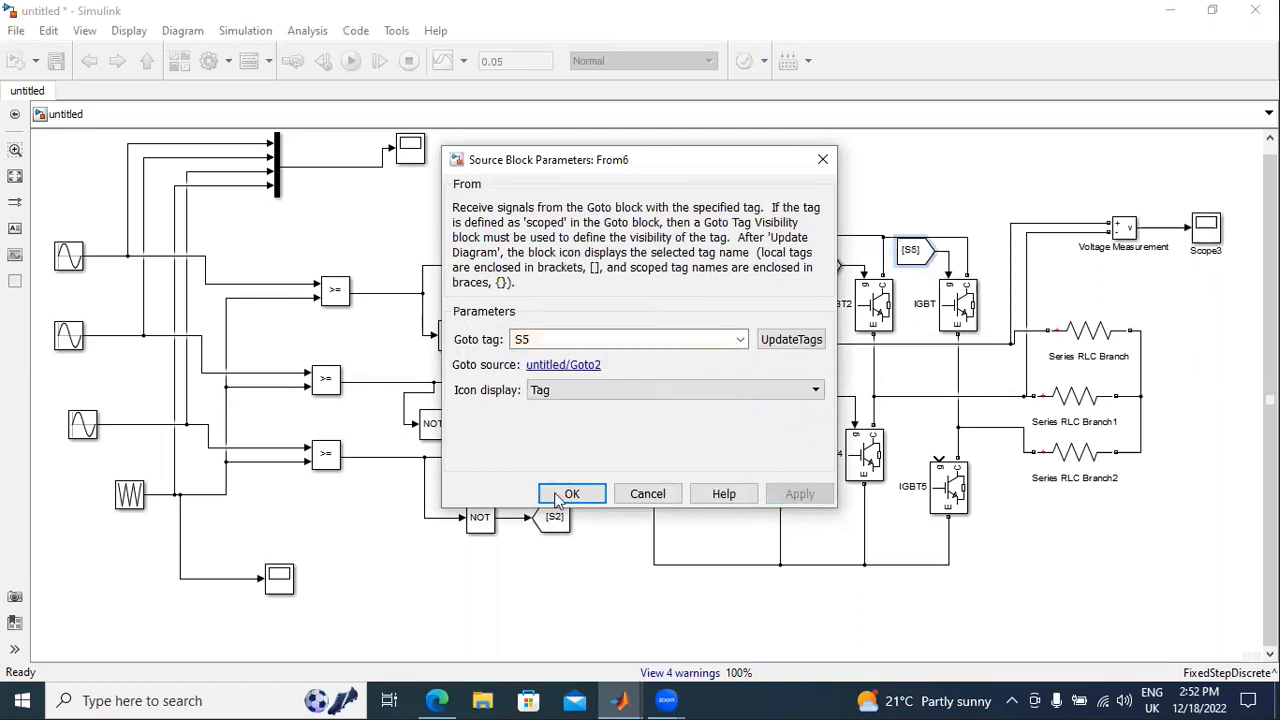
{"action": "left_click", "coordinate": [571, 493]}
- Connect a copy of the [S5] From block to the gate of IGBT5 and set its Goto tag to S6
{"action": "left_click_drag", "start_coordinate": [910, 250], "coordinate": [928, 424]}
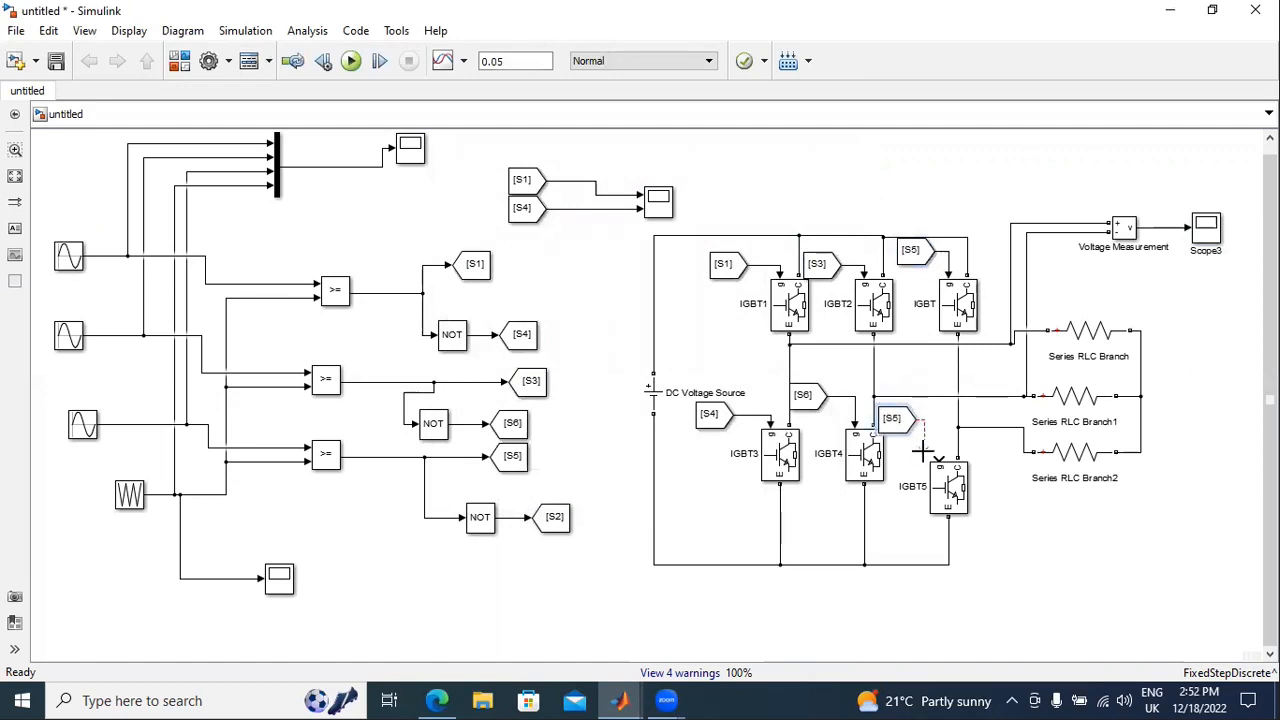
{"action": "double_click", "coordinate": [891, 418]}
{"action": "key", "text": "BackSpace"}
{"action": "type", "text": "6"}
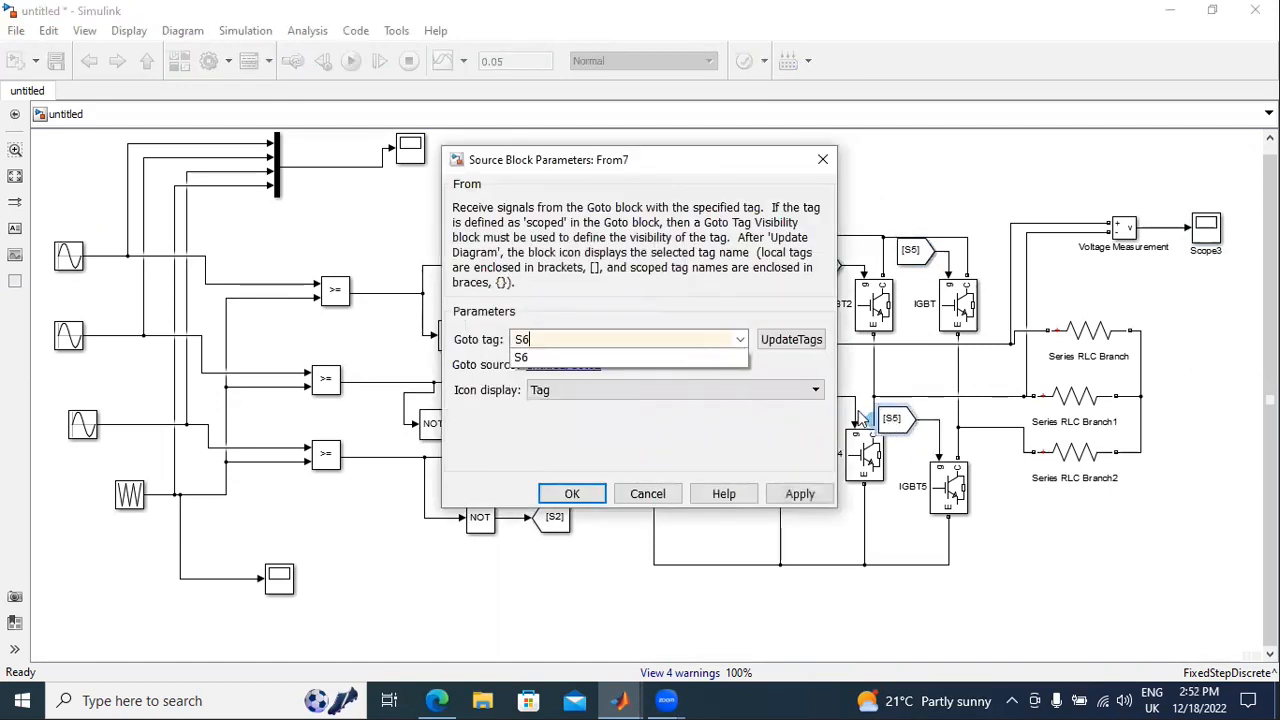
{"action": "left_click", "coordinate": [663, 358]}
{"action": "left_click", "coordinate": [800, 490]}
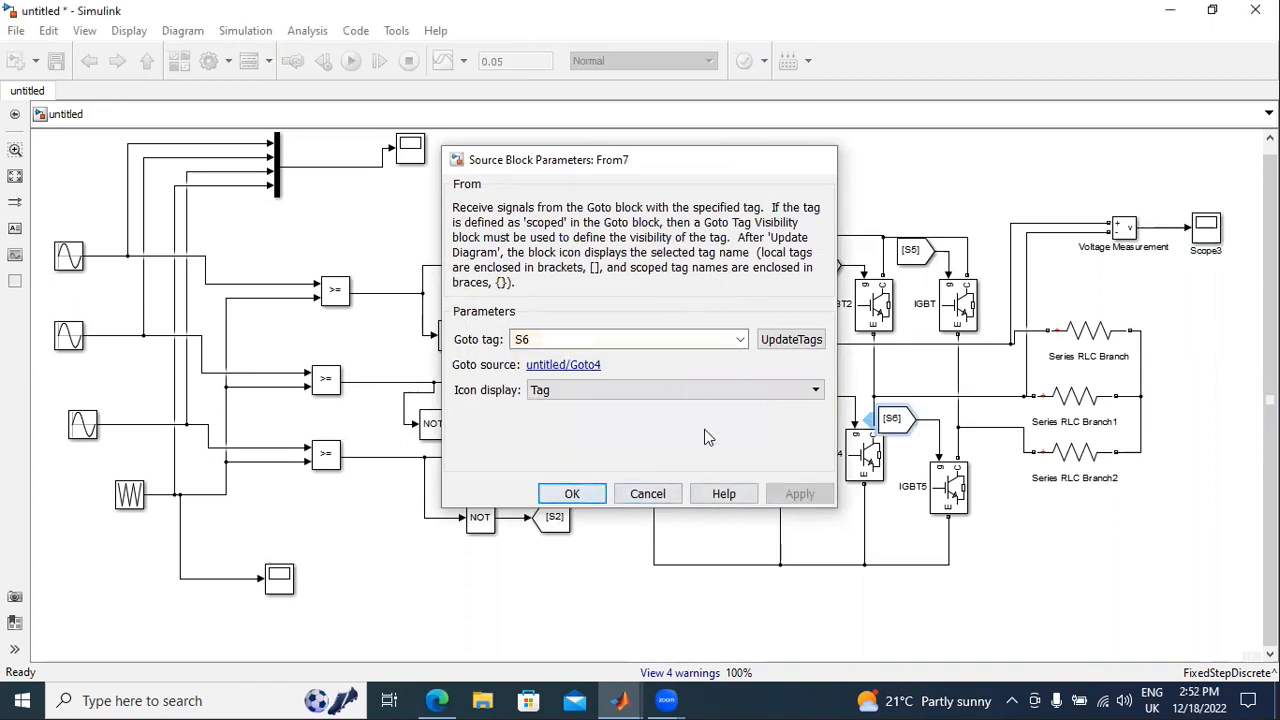
{"action": "key", "text": "Return"}
- Set the amplitude of the DC Voltage Source to 200 V
{"action": "double_click", "coordinate": [651, 393]}
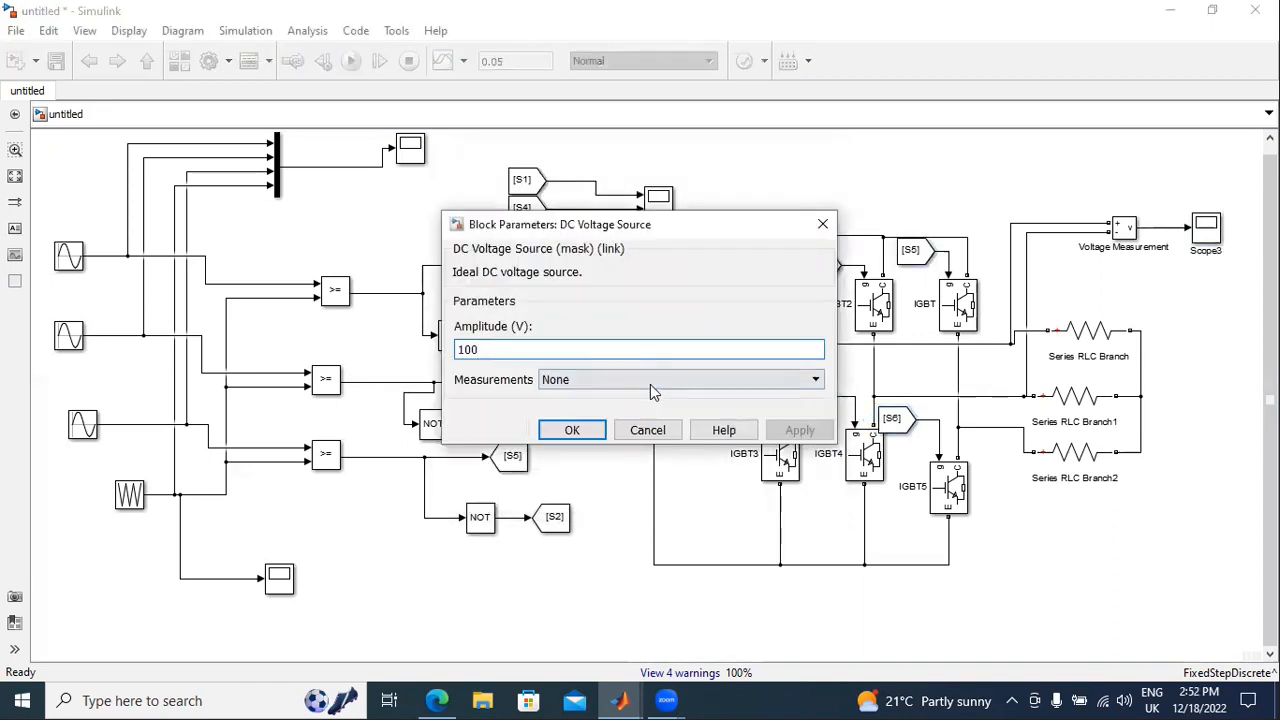
{"action": "key", "text": "BackSpace"}
{"action": "key", "text": "BackSpace"}
{"action": "key", "text": "BackSpace"}
{"action": "type", "text": "200"}
{"action": "left_click", "coordinate": [790, 432]}
{"action": "left_click", "coordinate": [572, 430]}
- Set the resistance of the first load branch, Series RLC Branch, to 100 ohms
{"action": "double_click", "coordinate": [1098, 332]}
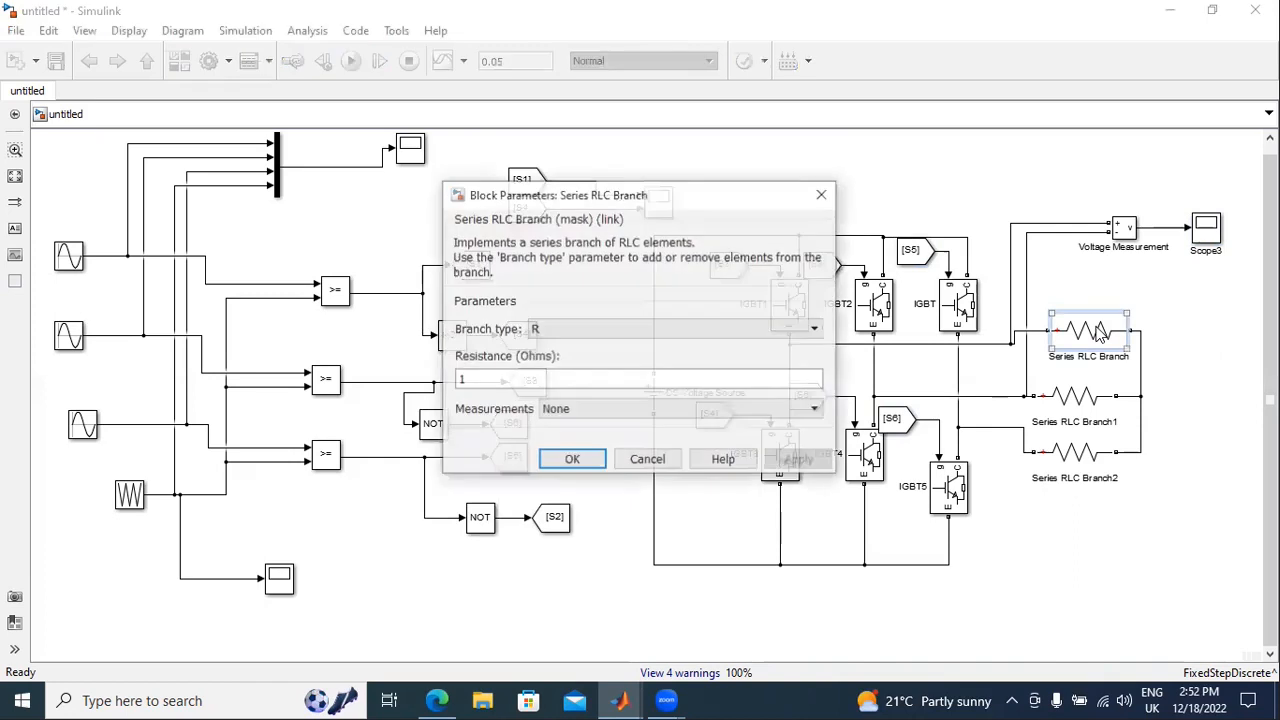
{"action": "double_click", "coordinate": [781, 377]}
{"action": "type", "text": "1"}
{"action": "left_click", "coordinate": [800, 460]}
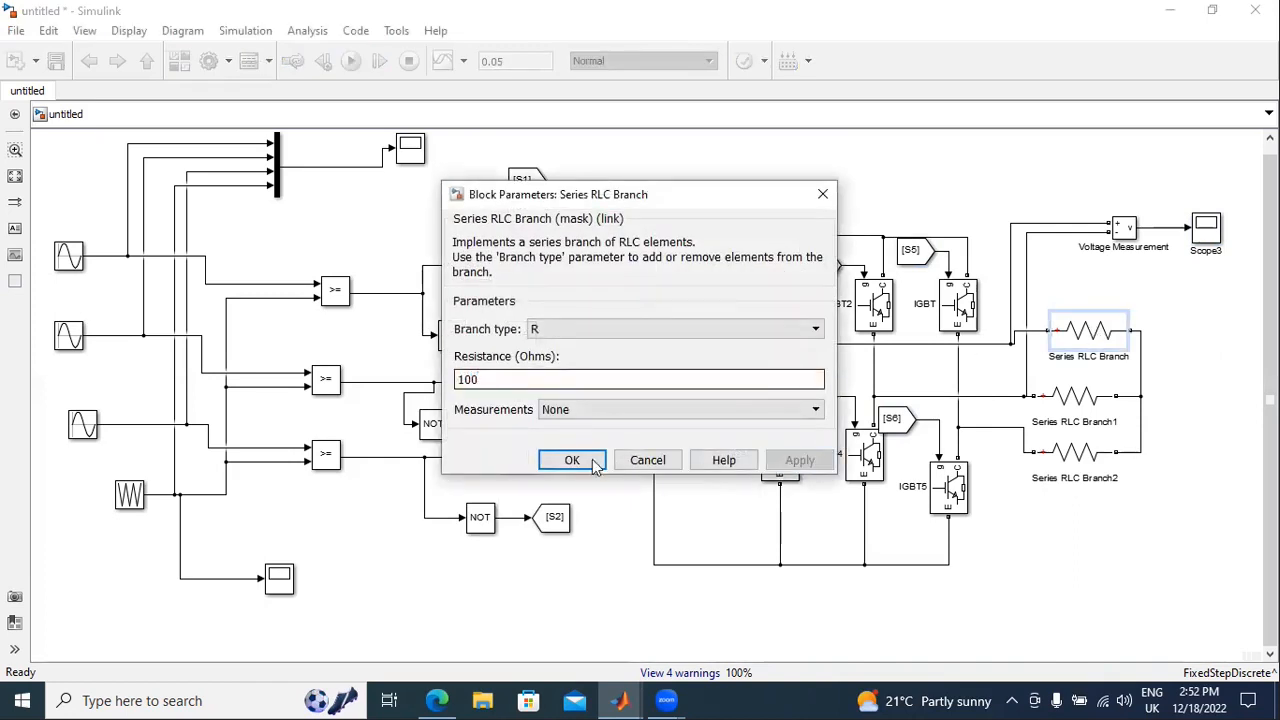
{"action": "left_click", "coordinate": [572, 460]}
- Set the resistance of the middle load branch, Series RLC Branch1, to 100 ohms
{"action": "double_click", "coordinate": [1068, 400]}
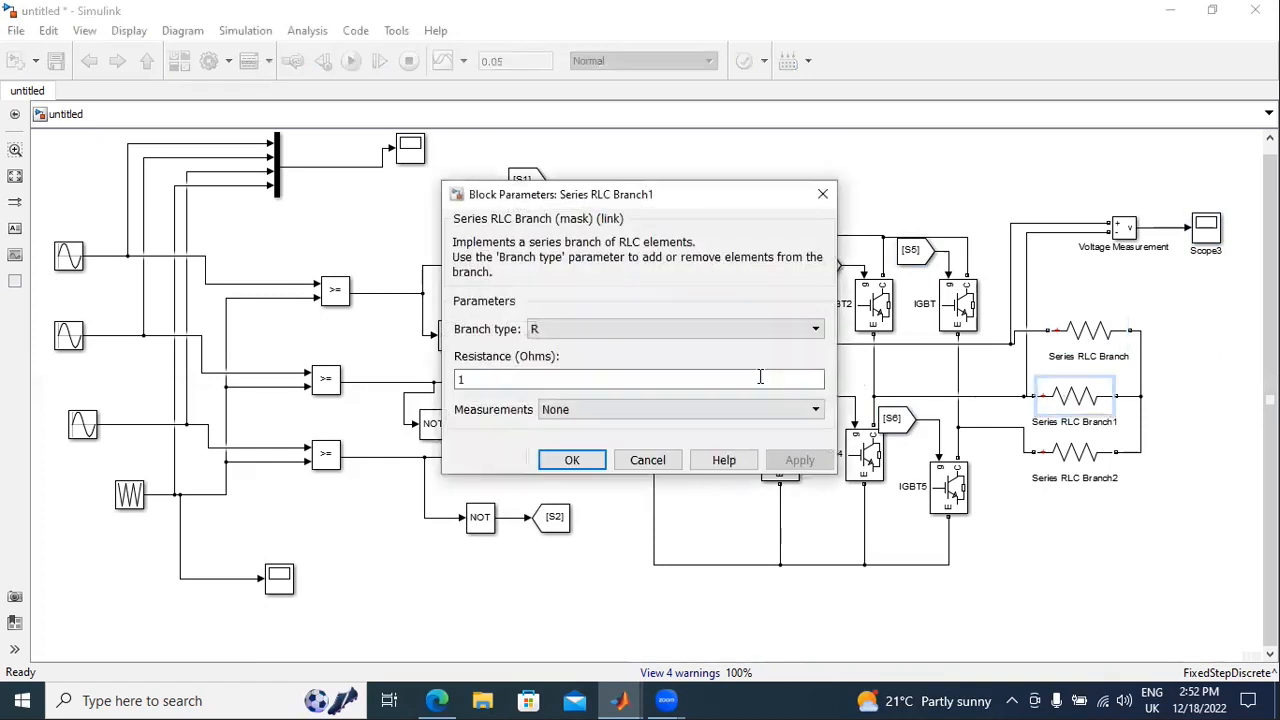
{"action": "type", "text": "1"}
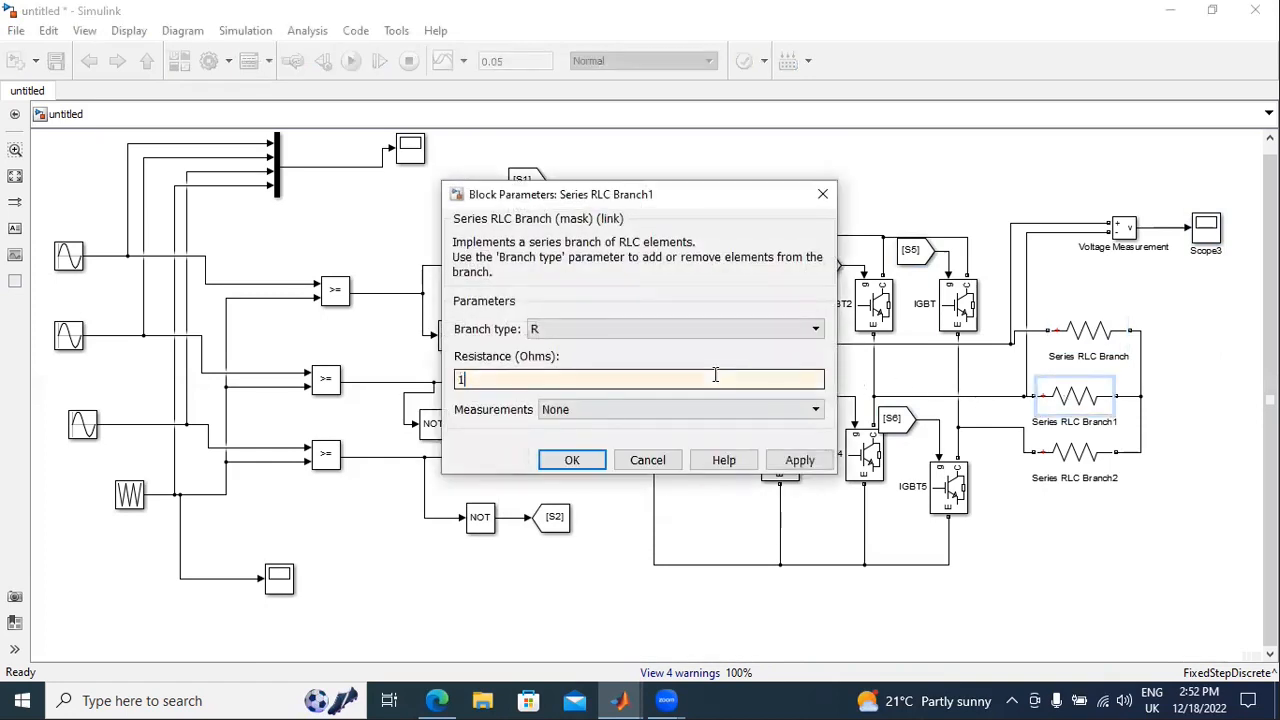
{"action": "left_click", "coordinate": [800, 460]}
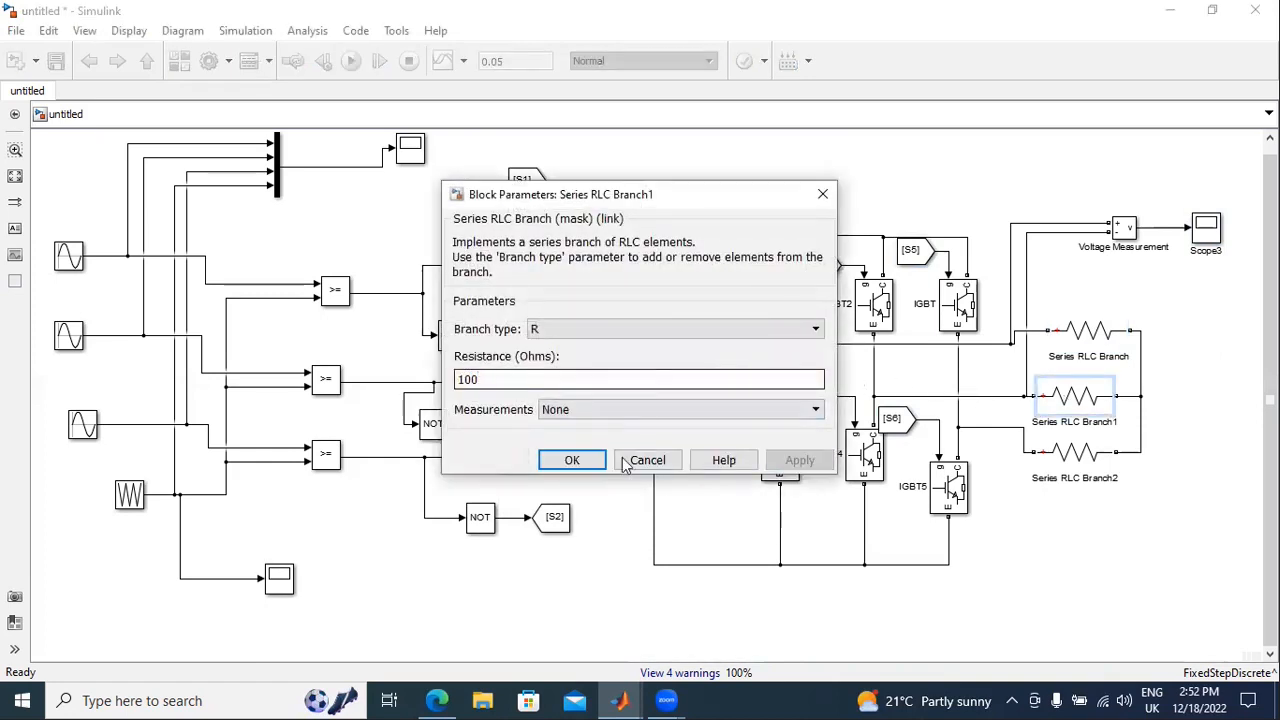
{"action": "left_click", "coordinate": [572, 460]}
- Set the resistance of the lowest load branch, Series RLC Branch2, to 100 ohms
{"action": "double_click", "coordinate": [1108, 453]}
{"action": "left_click", "coordinate": [802, 381]}
{"action": "type", "text": "100"}
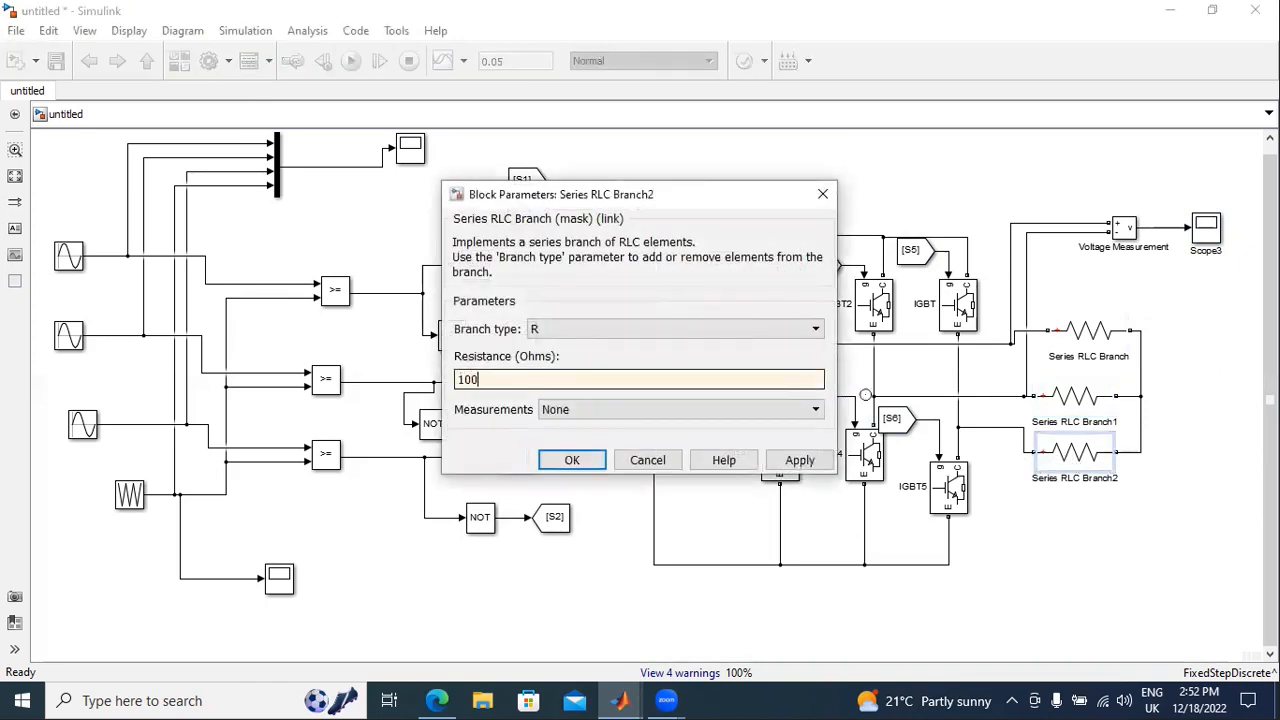
{"action": "left_click", "coordinate": [800, 460]}
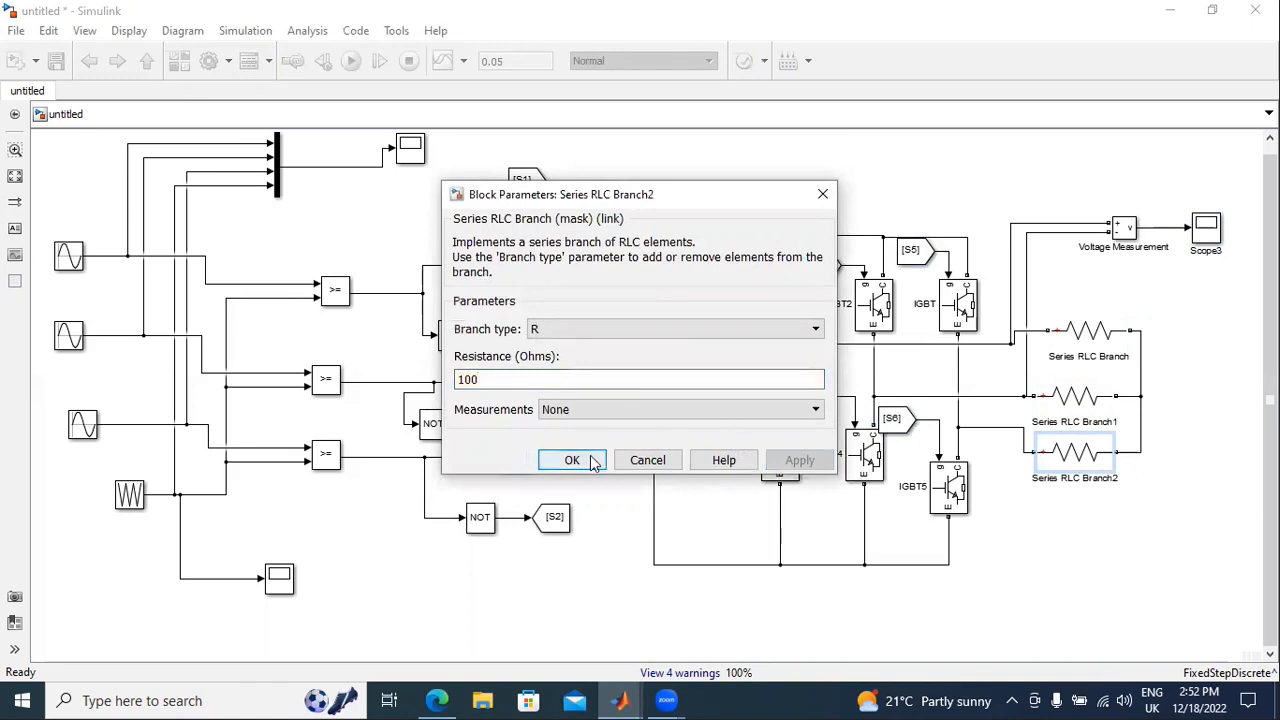
{"action": "left_click", "coordinate": [592, 463]}
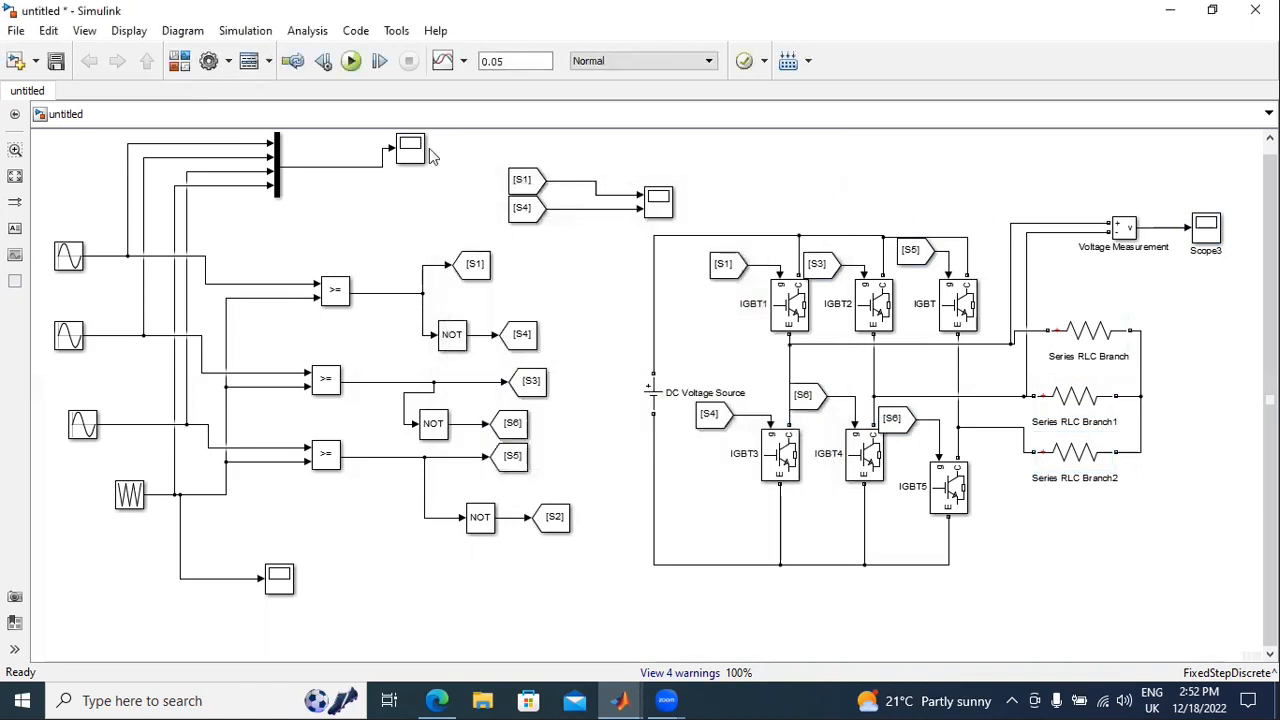
- Search the block library for powerg, add the powergui block to the model and place it above the inverter
{"action": "left_click", "coordinate": [181, 62]}
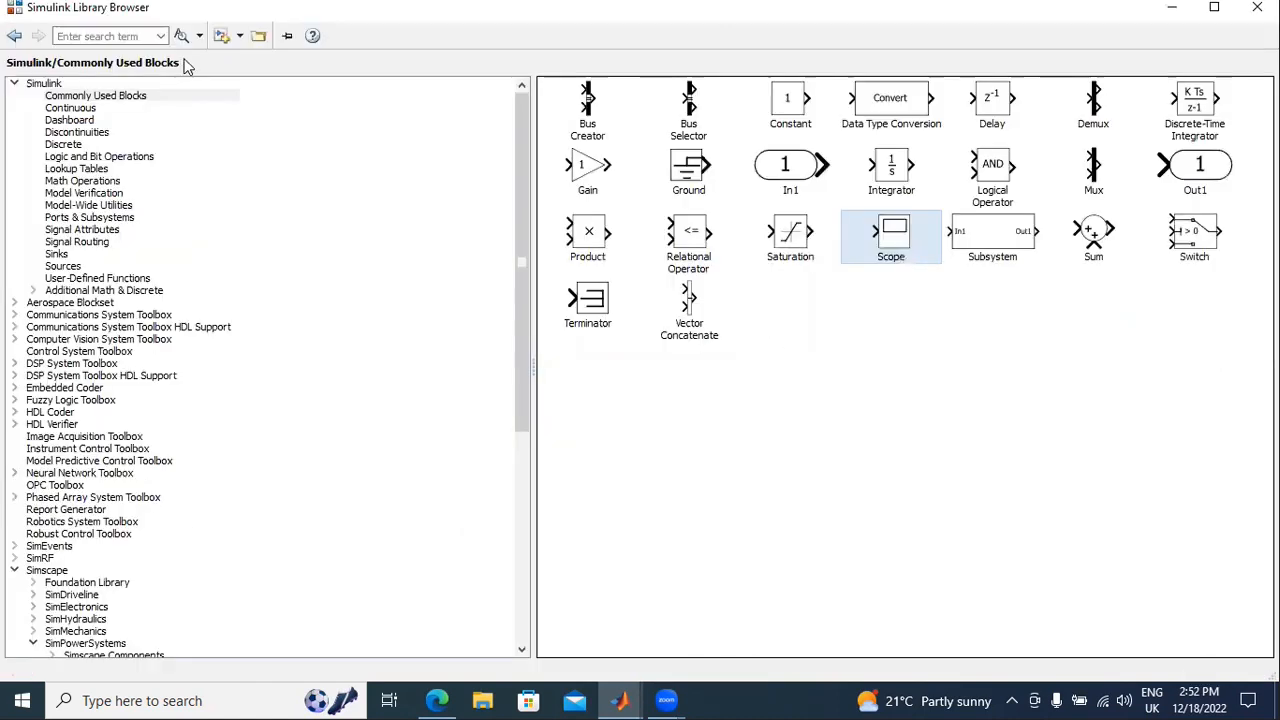
{"action": "left_click", "coordinate": [121, 36]}
{"action": "type", "text": "power"}
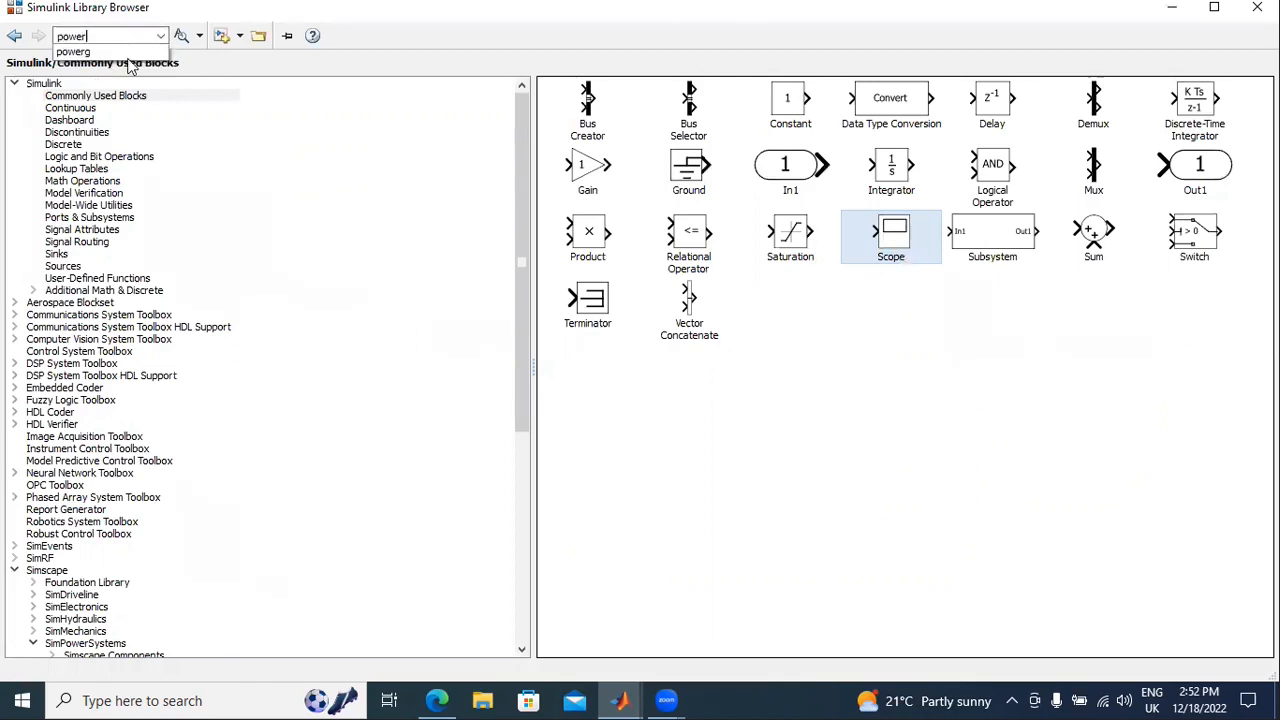
{"action": "left_click", "coordinate": [128, 54]}
{"action": "left_click", "coordinate": [180, 36]}
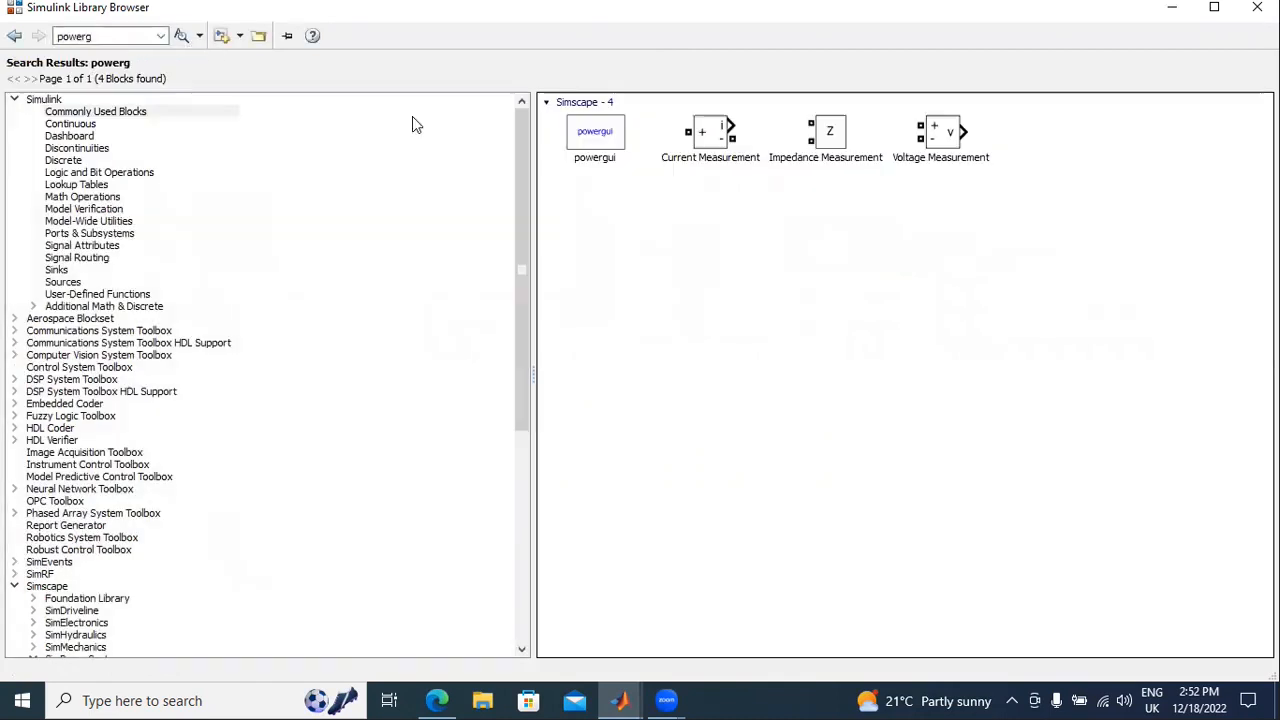
{"action": "left_click", "coordinate": [602, 138]}
{"action": "right_click", "coordinate": [627, 137]}
{"action": "left_click", "coordinate": [663, 240]}
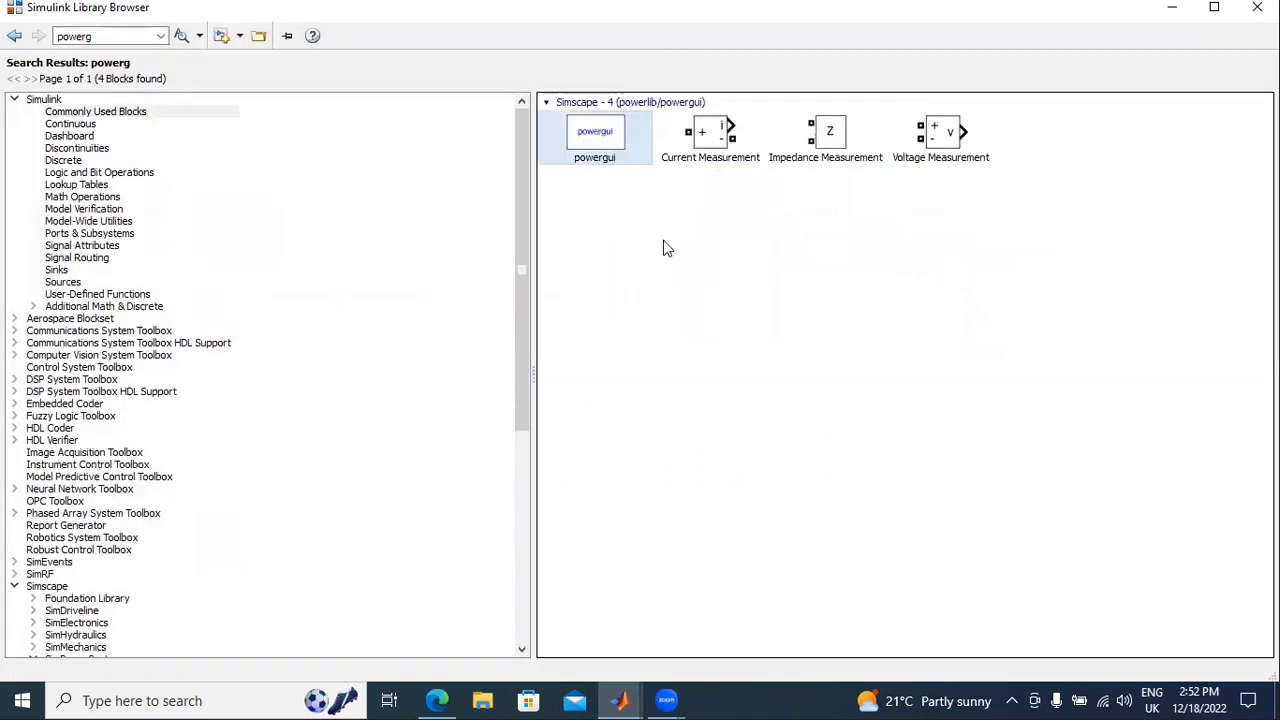
{"action": "left_click", "coordinate": [603, 694]}
{"action": "left_click", "coordinate": [664, 638]}
{"action": "left_click_drag", "start_coordinate": [658, 404], "coordinate": [935, 172]}
- Set the powergui simulation type to Discrete with a sample time of 50e-6 s, and run the simulation
{"action": "double_click", "coordinate": [935, 172]}
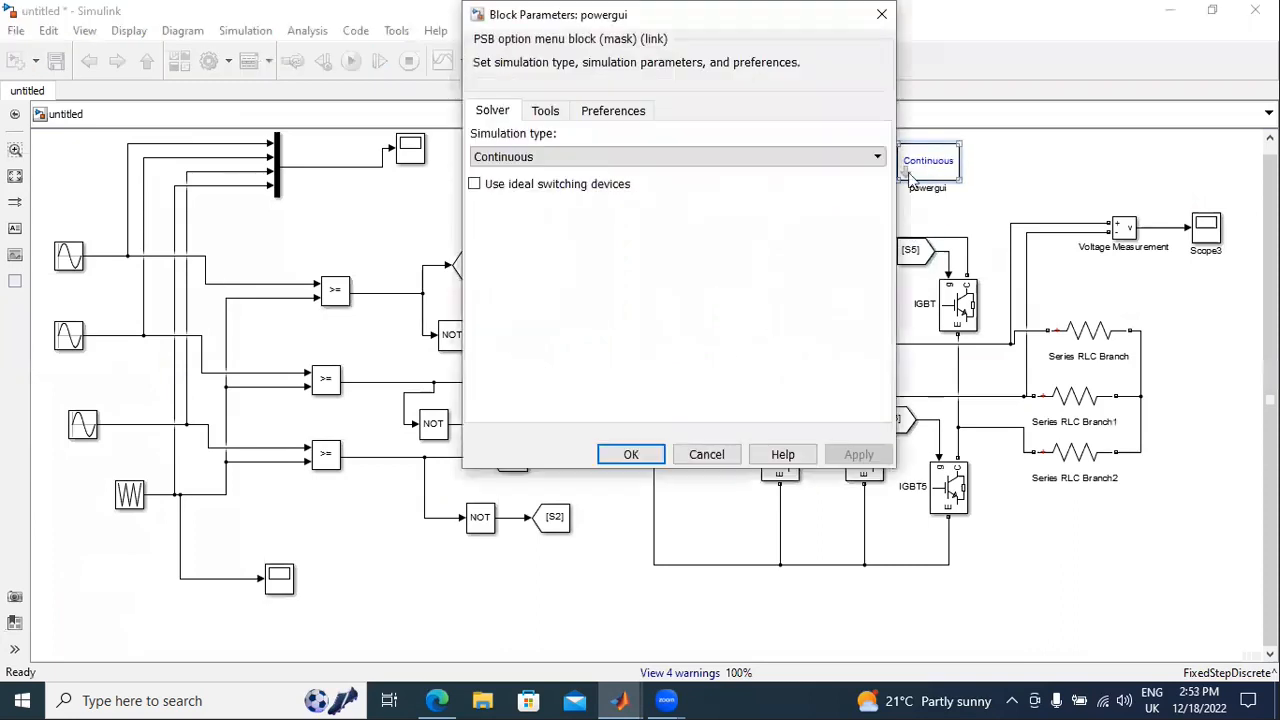
{"action": "left_click", "coordinate": [665, 160]}
{"action": "left_click", "coordinate": [650, 191]}
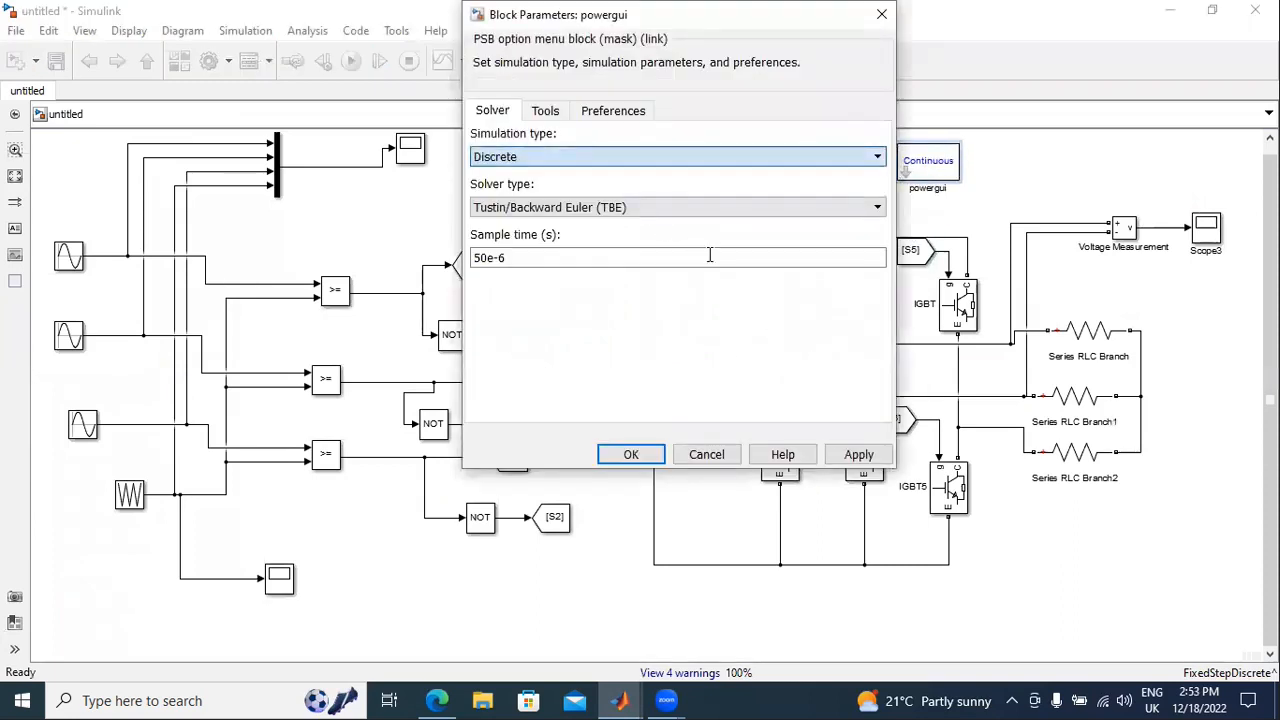
{"action": "left_click", "coordinate": [853, 452]}
{"action": "left_click", "coordinate": [628, 455]}
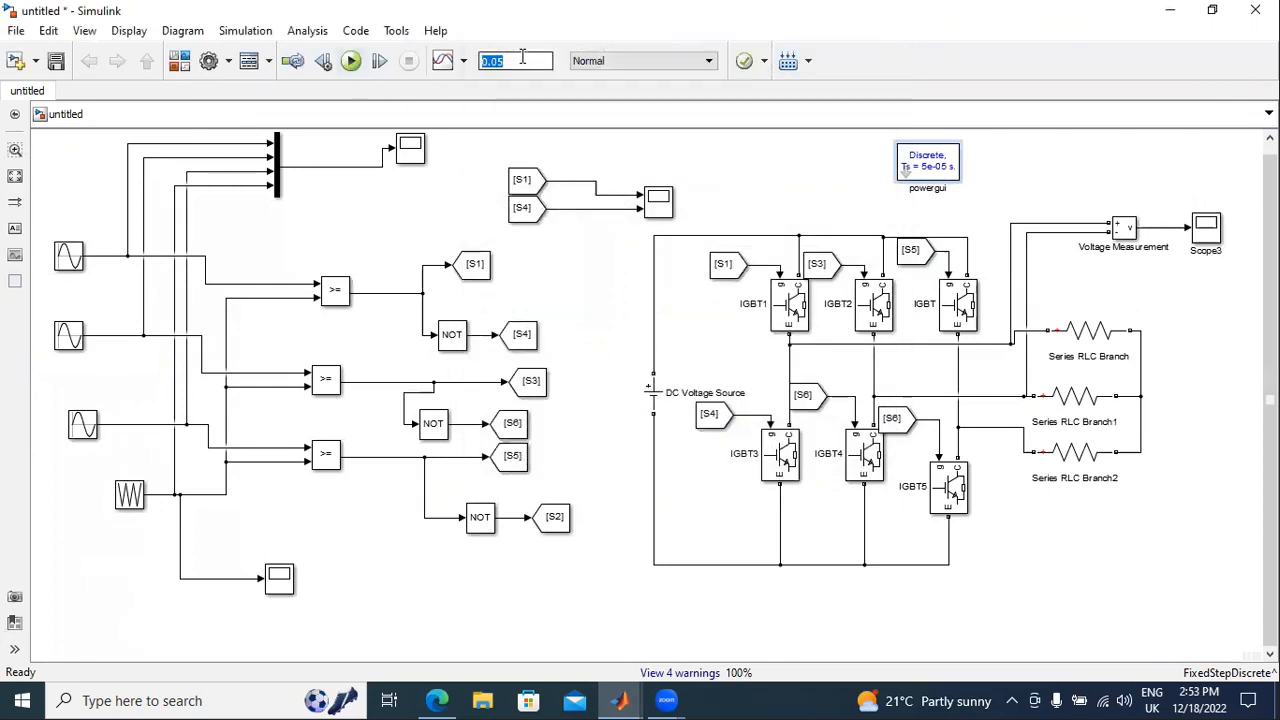
{"action": "left_click", "coordinate": [350, 61]}
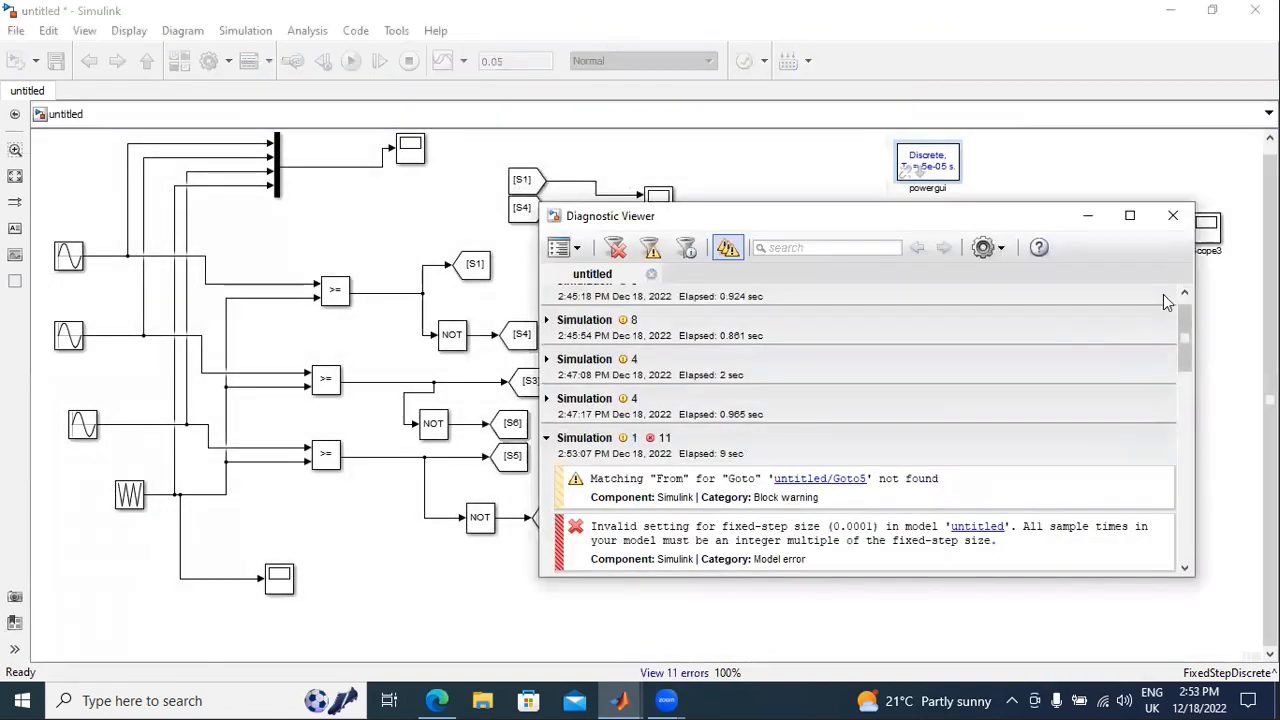
{"action": "left_click", "coordinate": [1173, 216]}
- Change the Goto tag of the From block feeding IGBT5 to S2 and rerun the simulation
{"action": "left_click", "coordinate": [896, 428]}
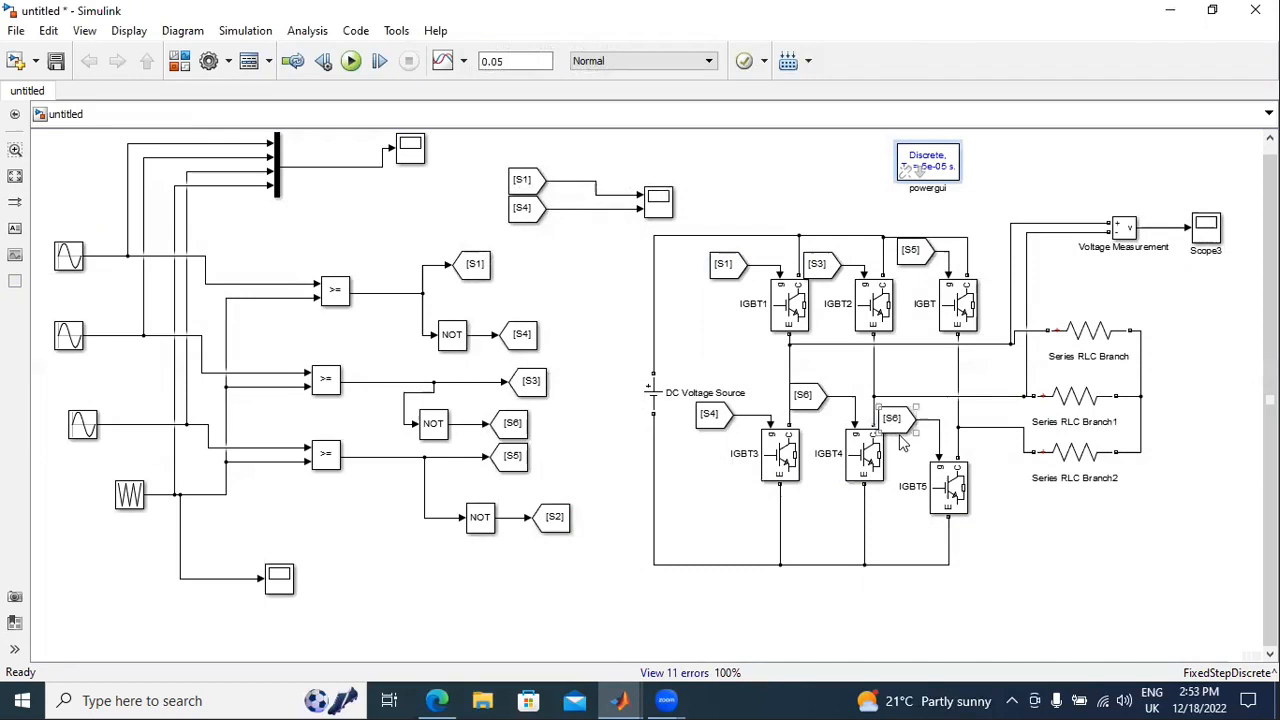
{"action": "double_click", "coordinate": [895, 430]}
{"action": "type", "text": "S"}
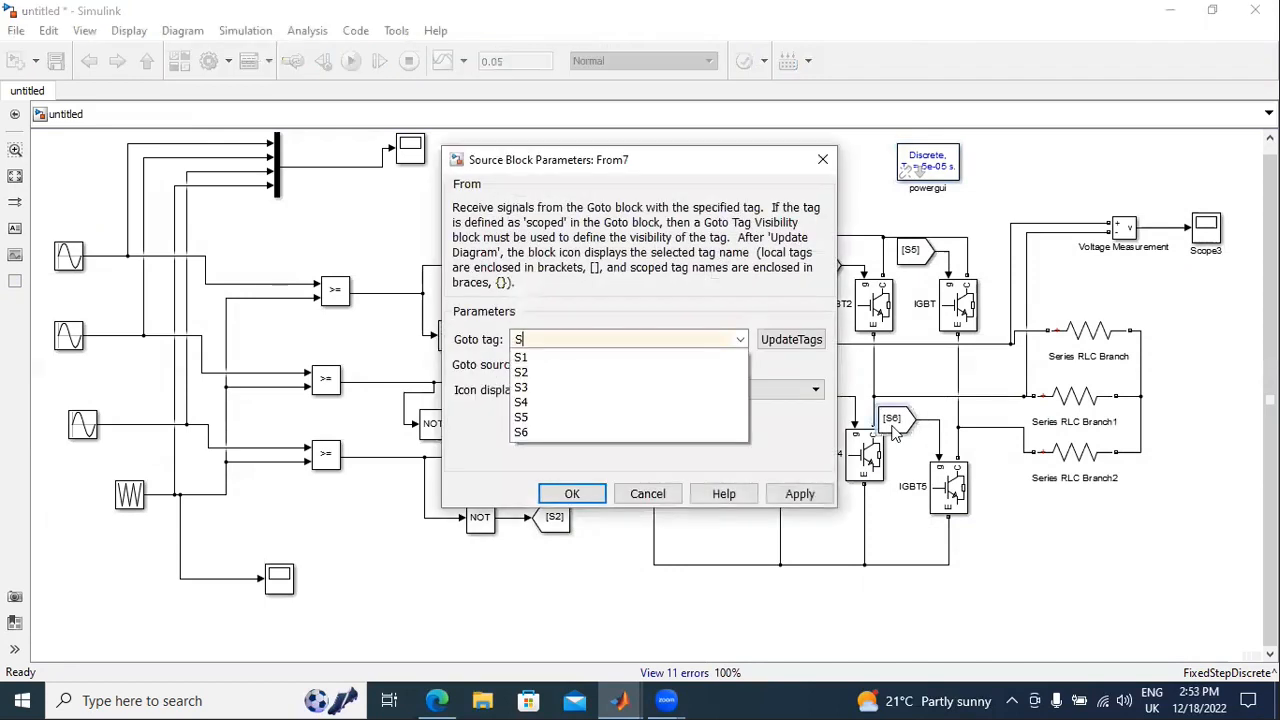
{"action": "type", "text": "2"}
{"action": "left_click", "coordinate": [816, 497]}
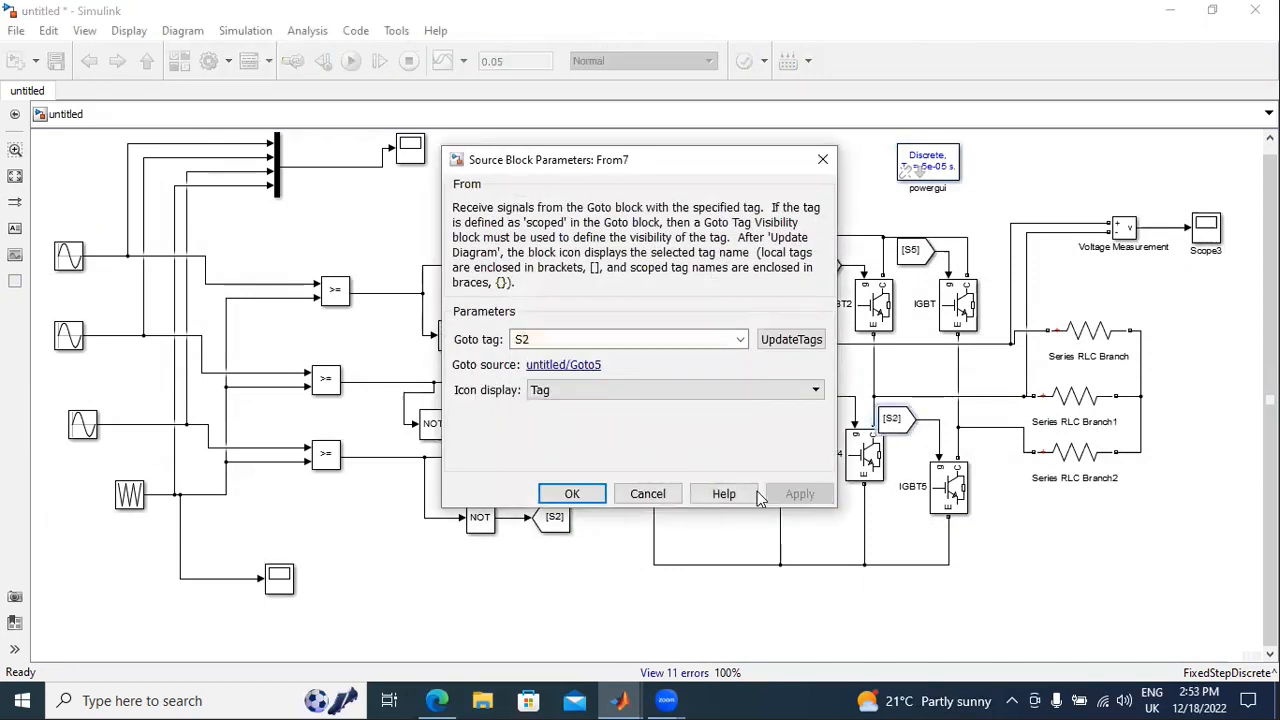
{"action": "left_click", "coordinate": [572, 494]}
{"action": "left_click", "coordinate": [618, 540]}
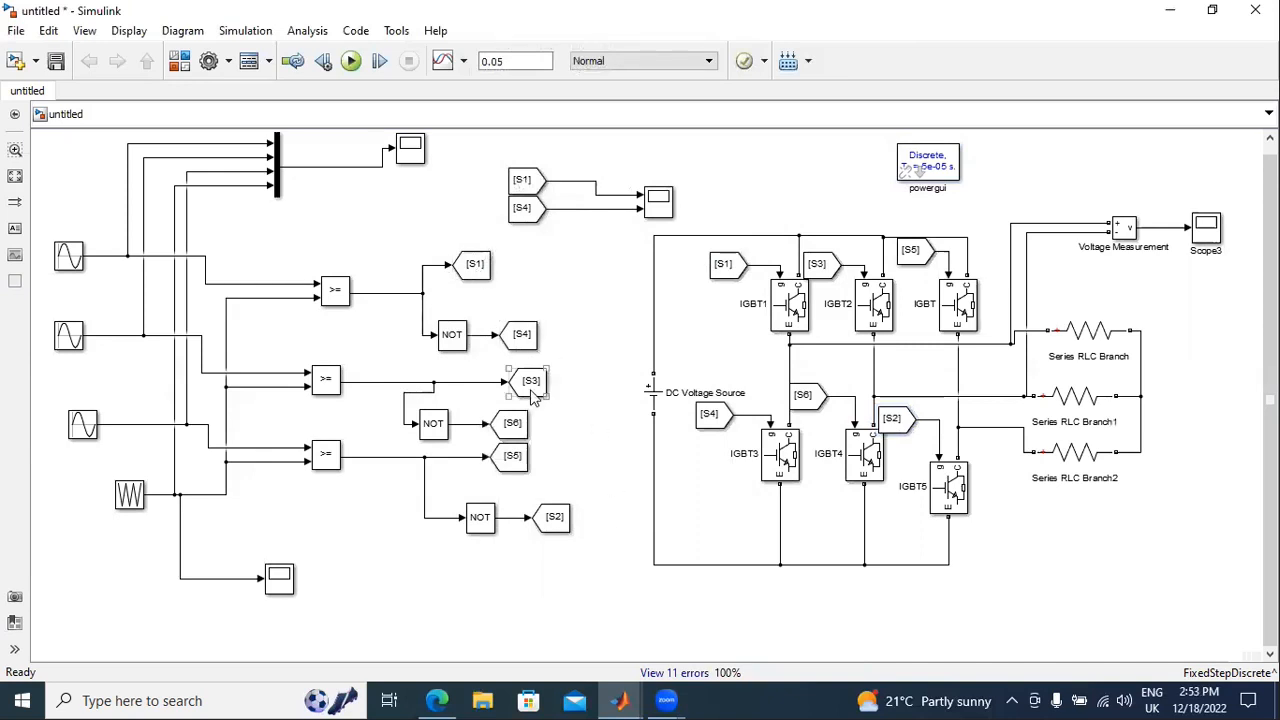
{"action": "left_click", "coordinate": [350, 62]}
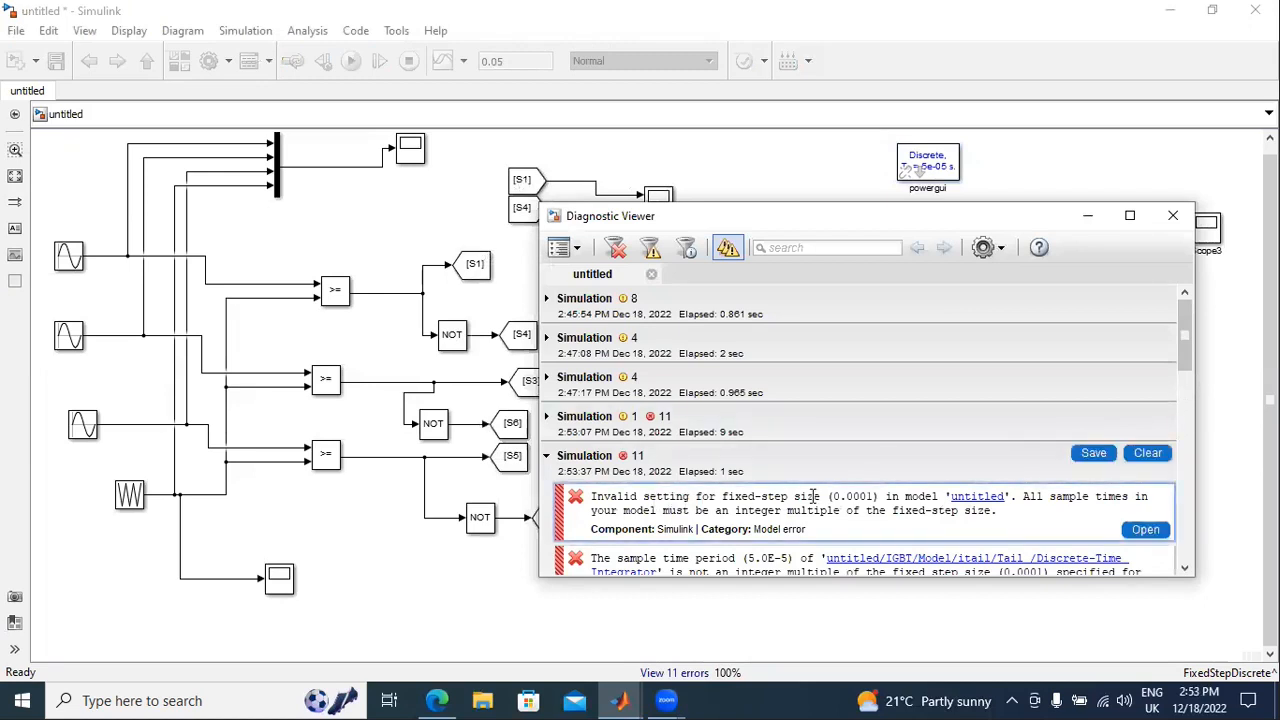
- Set the simulation stop time to 1, rerun the simulation and review the reported errors
{"action": "left_click", "coordinate": [970, 507]}
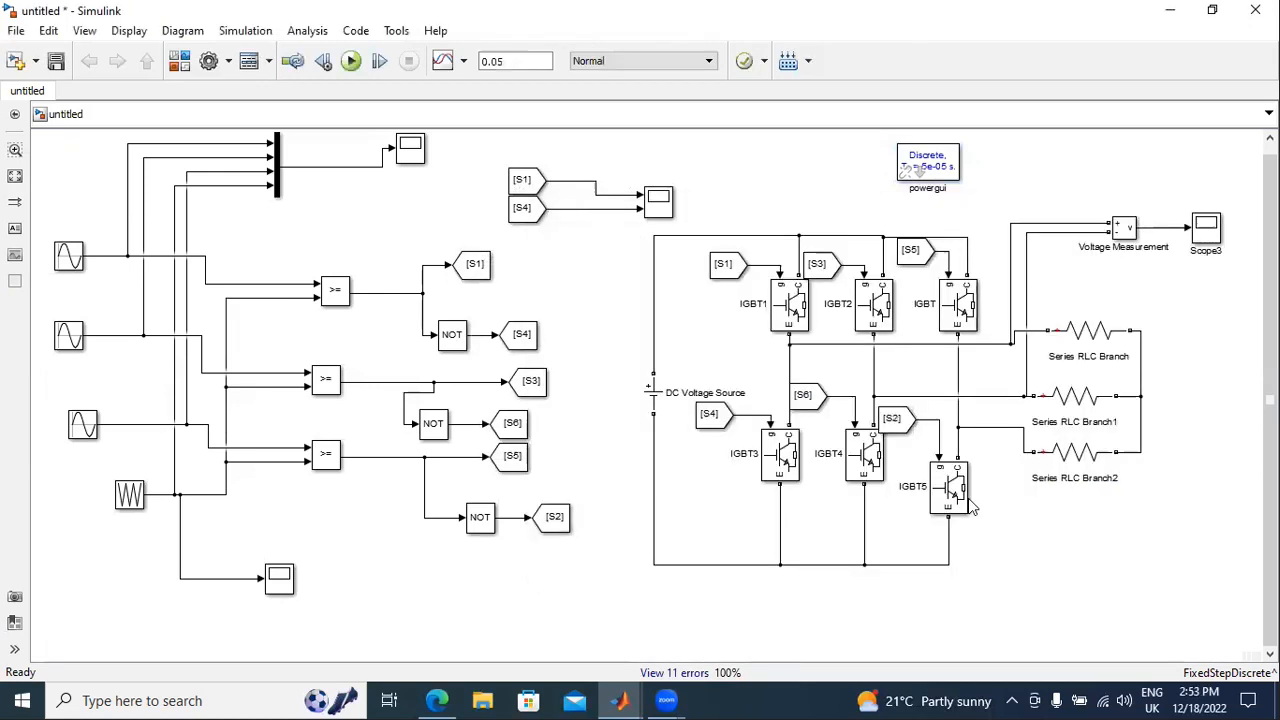
{"action": "left_click", "coordinate": [525, 61]}
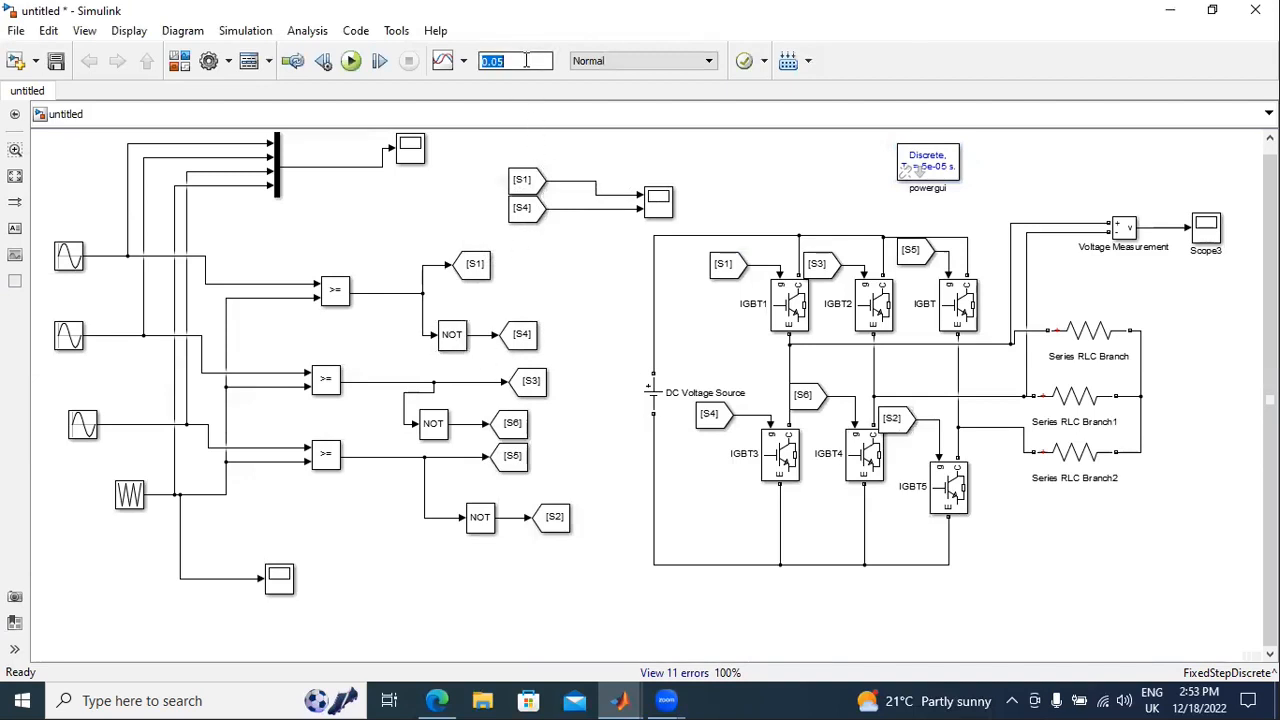
{"action": "type", "text": "1"}
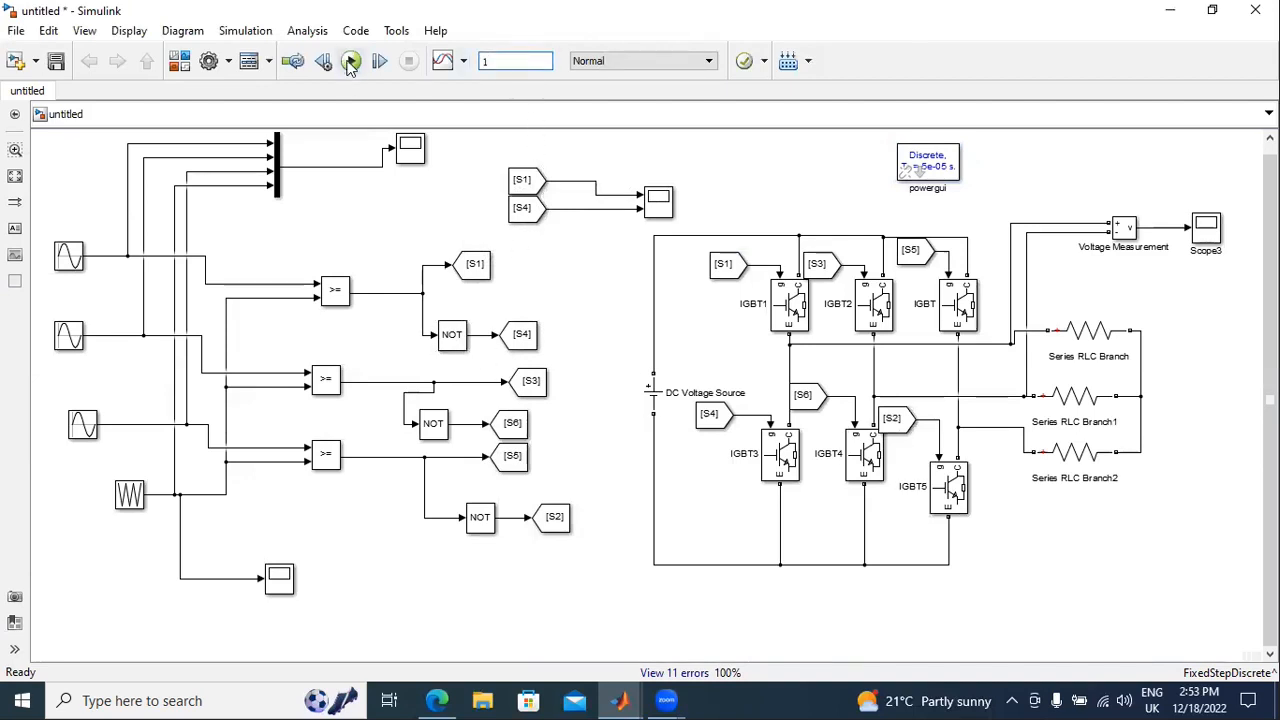
{"action": "left_click", "coordinate": [351, 61]}
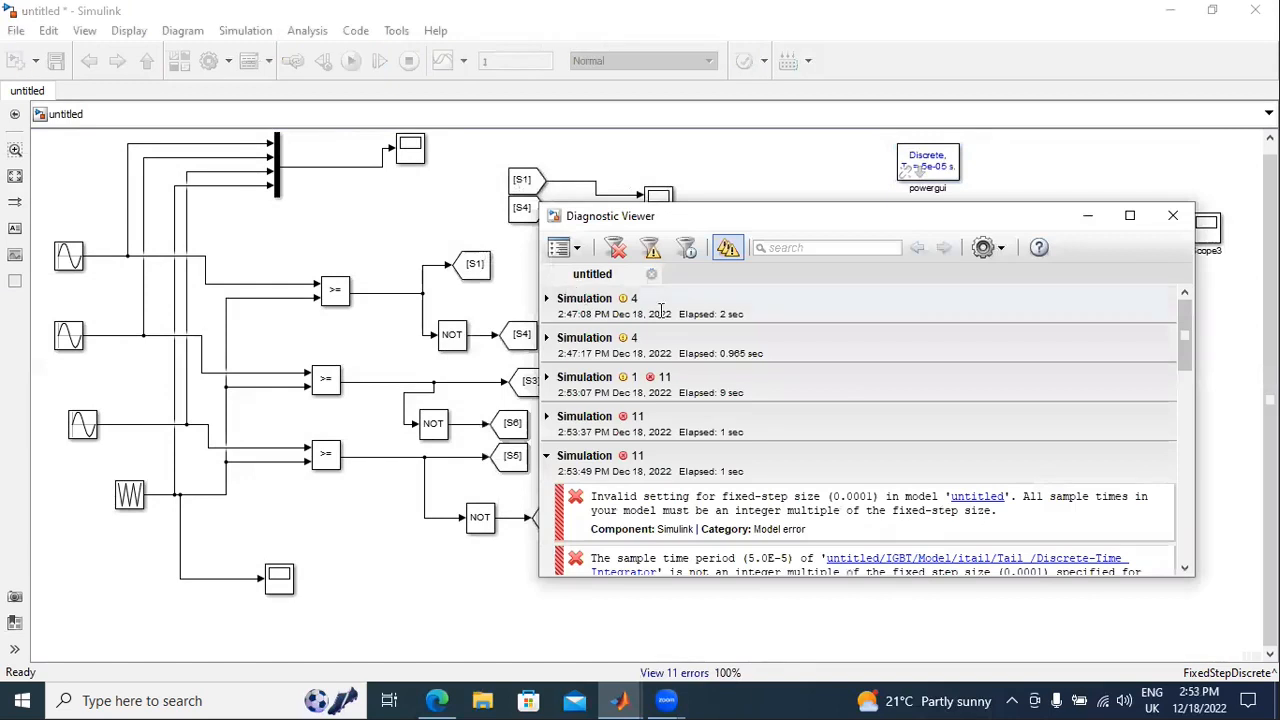
{"action": "scroll", "coordinate": [1183, 352], "scroll_direction": "down", "scroll_amount": 3}
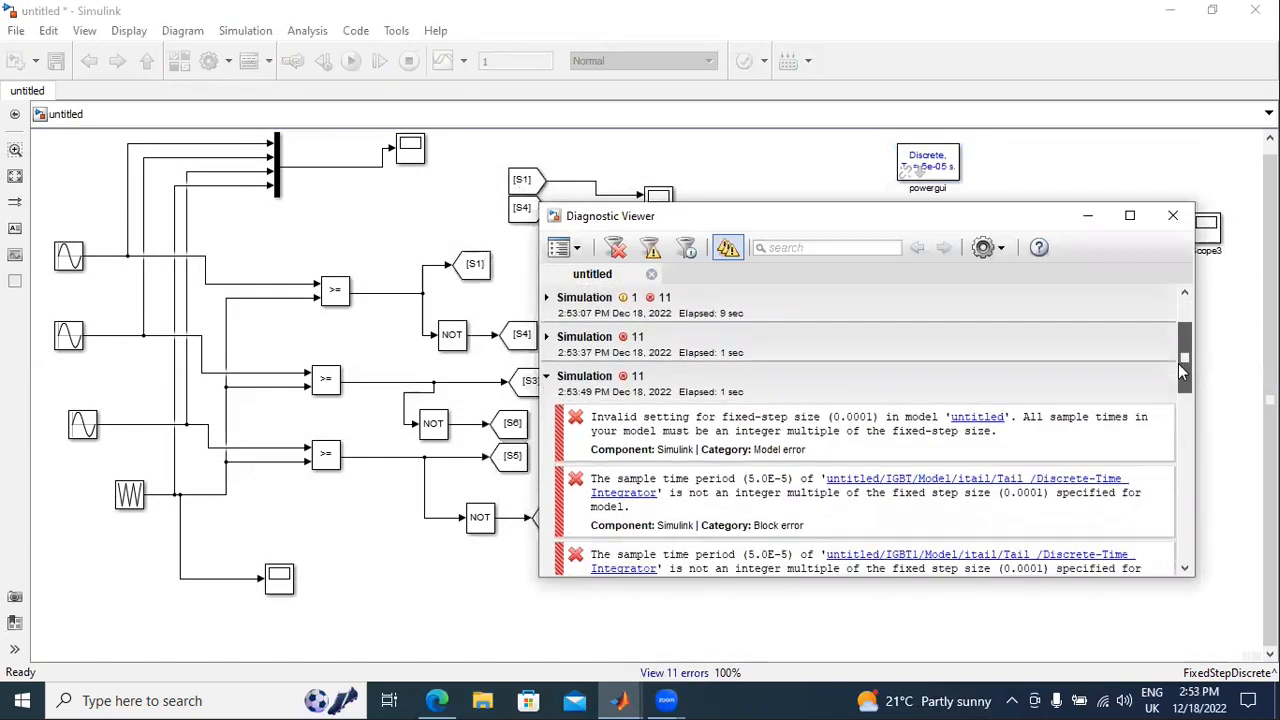
{"action": "left_click", "coordinate": [1173, 215]}
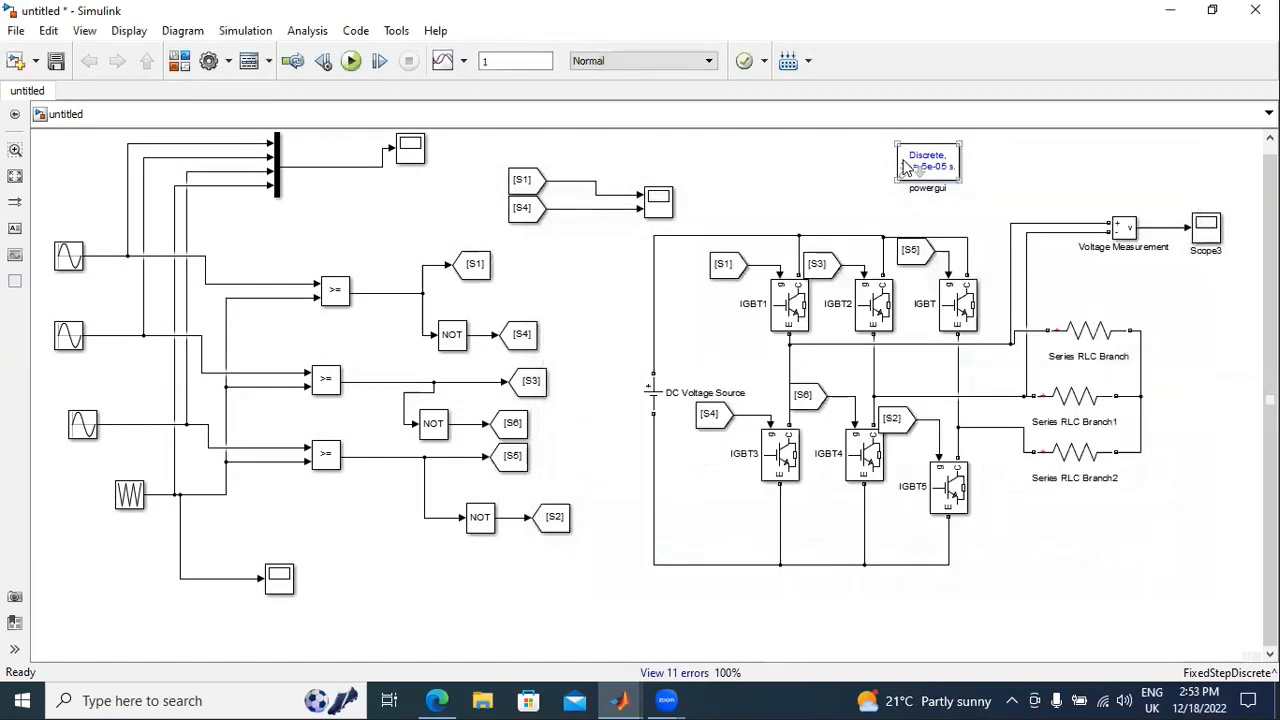
- Set the powergui sample time to 1e-3 s and rerun the simulation
{"action": "double_click", "coordinate": [906, 166]}
{"action": "double_click", "coordinate": [648, 257]}
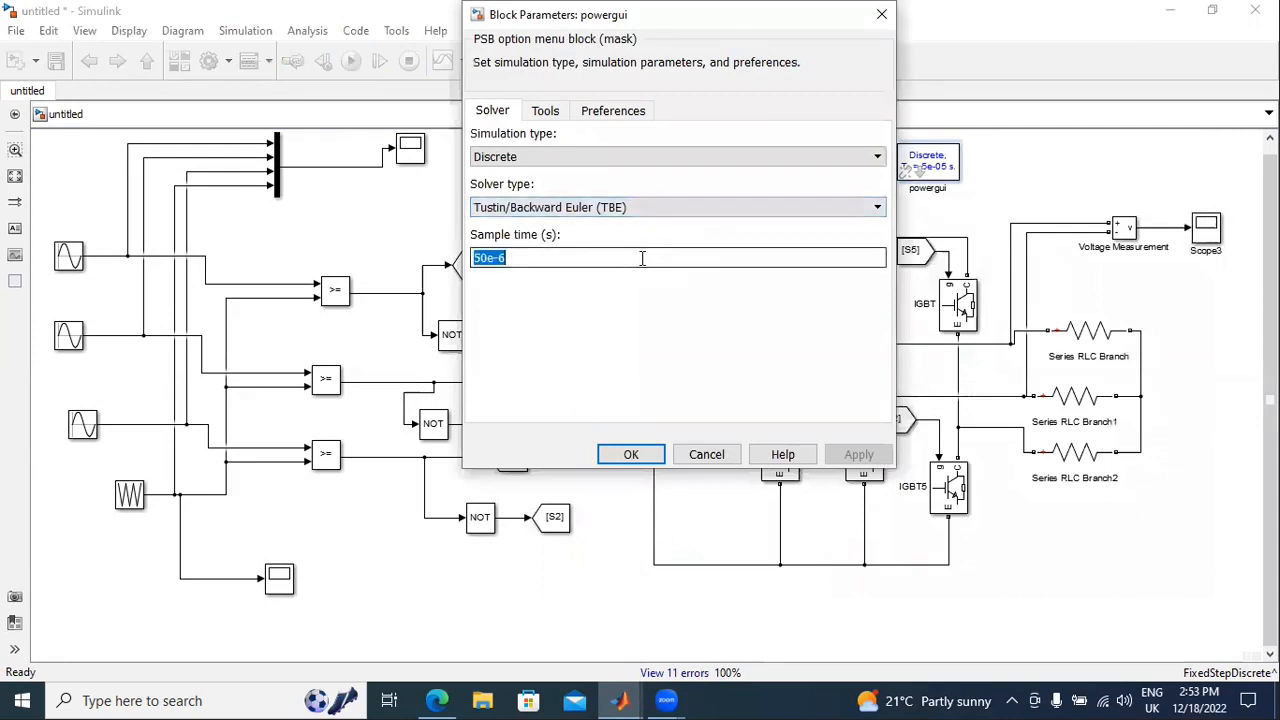
{"action": "type", "text": "1e-3"}
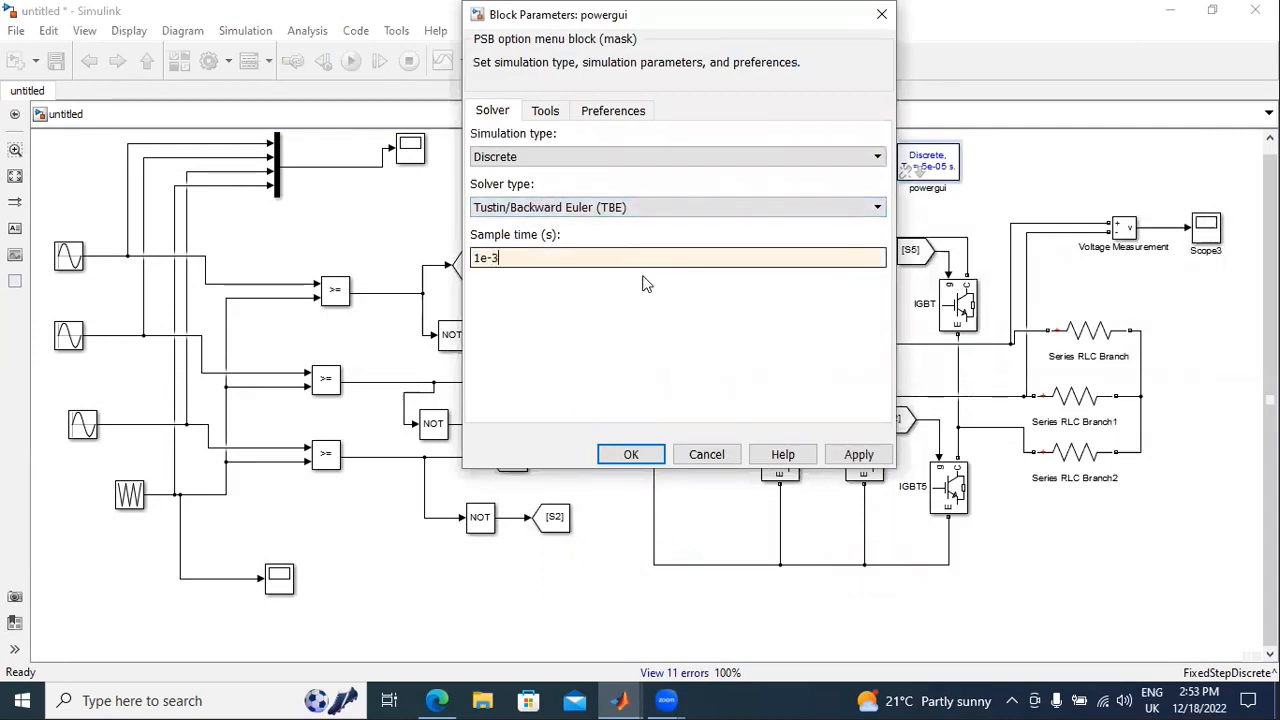
{"action": "left_click", "coordinate": [858, 454]}
{"action": "left_click", "coordinate": [631, 454]}
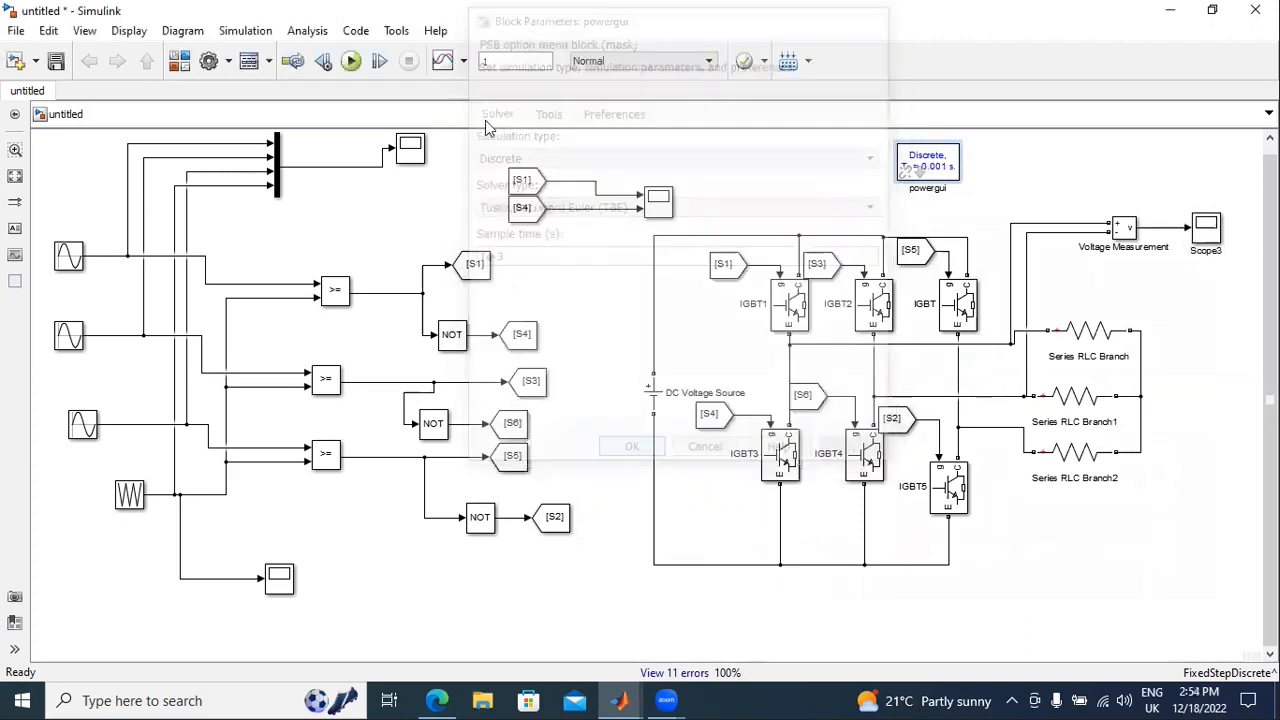
{"action": "left_click", "coordinate": [351, 61]}
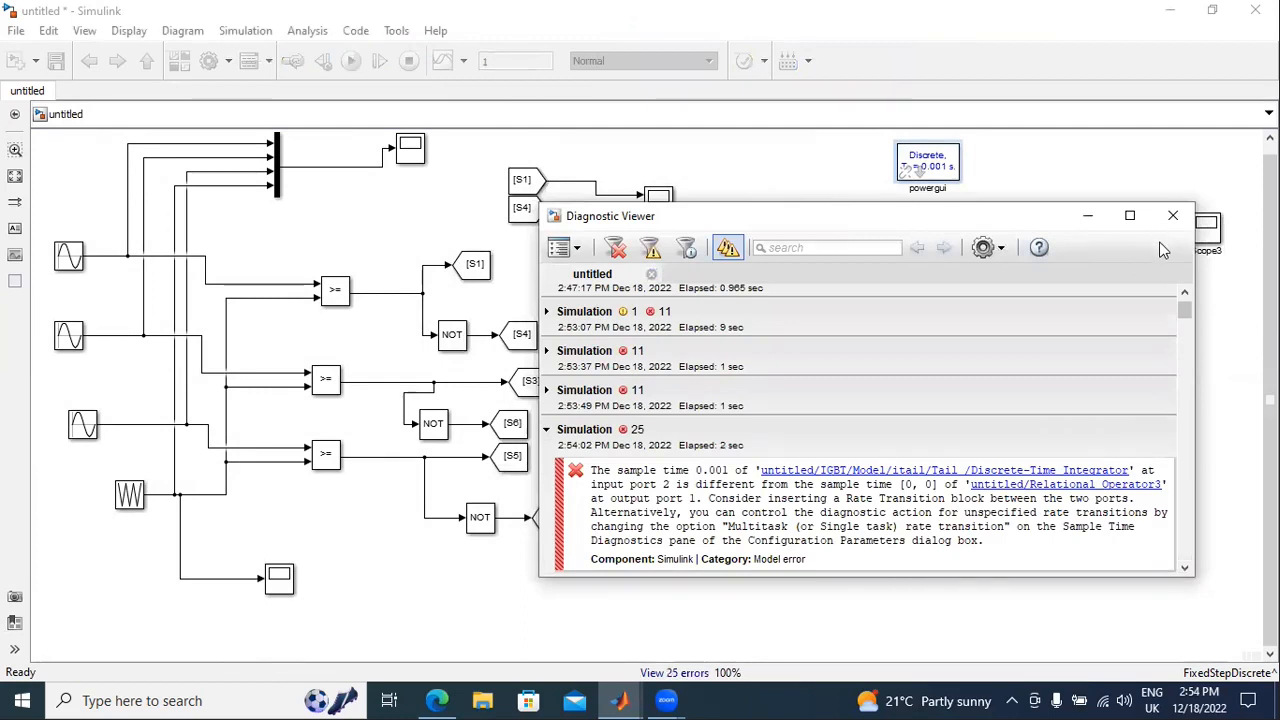
{"action": "left_click", "coordinate": [1173, 215]}
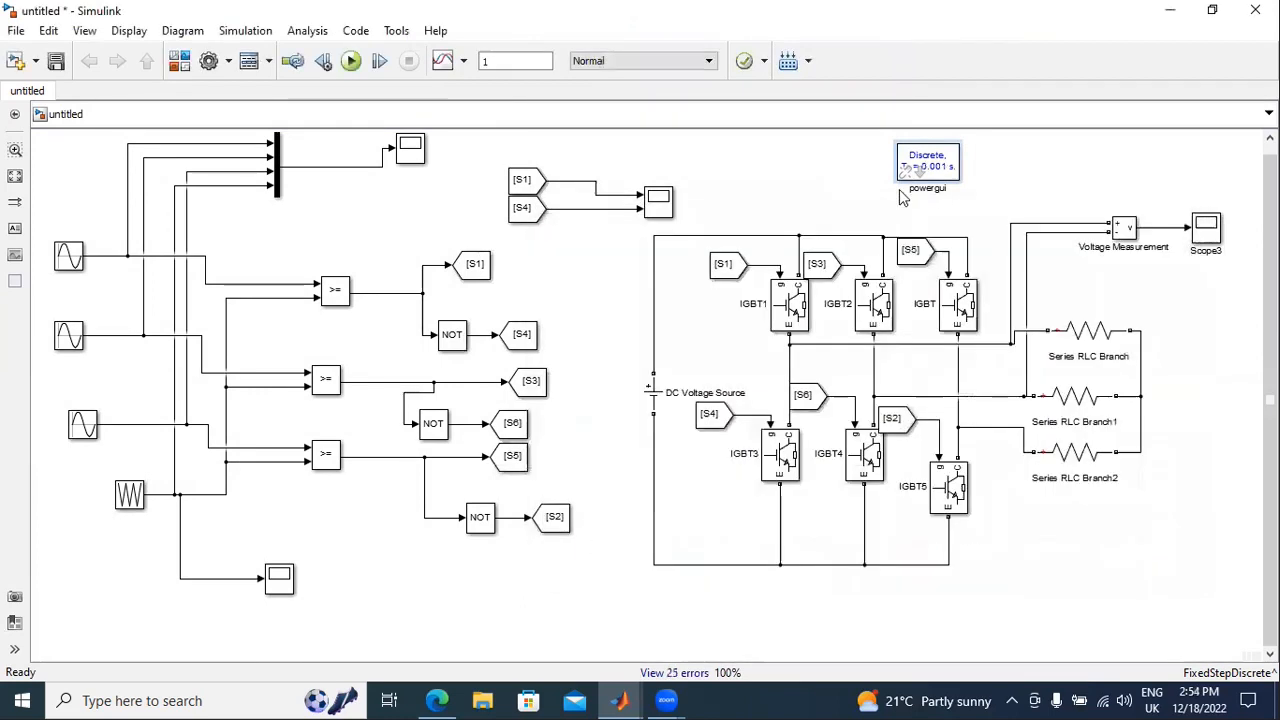
- Delete the powergui block from the model and run the simulation without it
{"action": "left_click", "coordinate": [921, 174]}
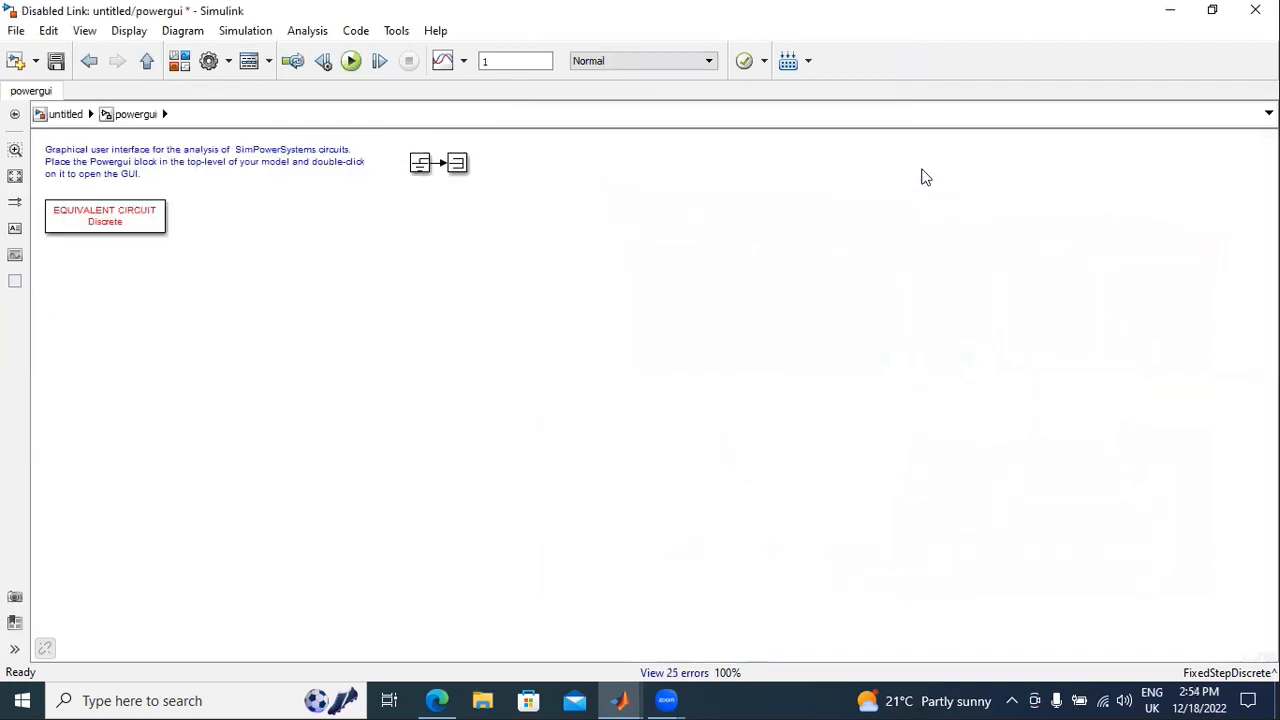
{"action": "left_click", "coordinate": [90, 61]}
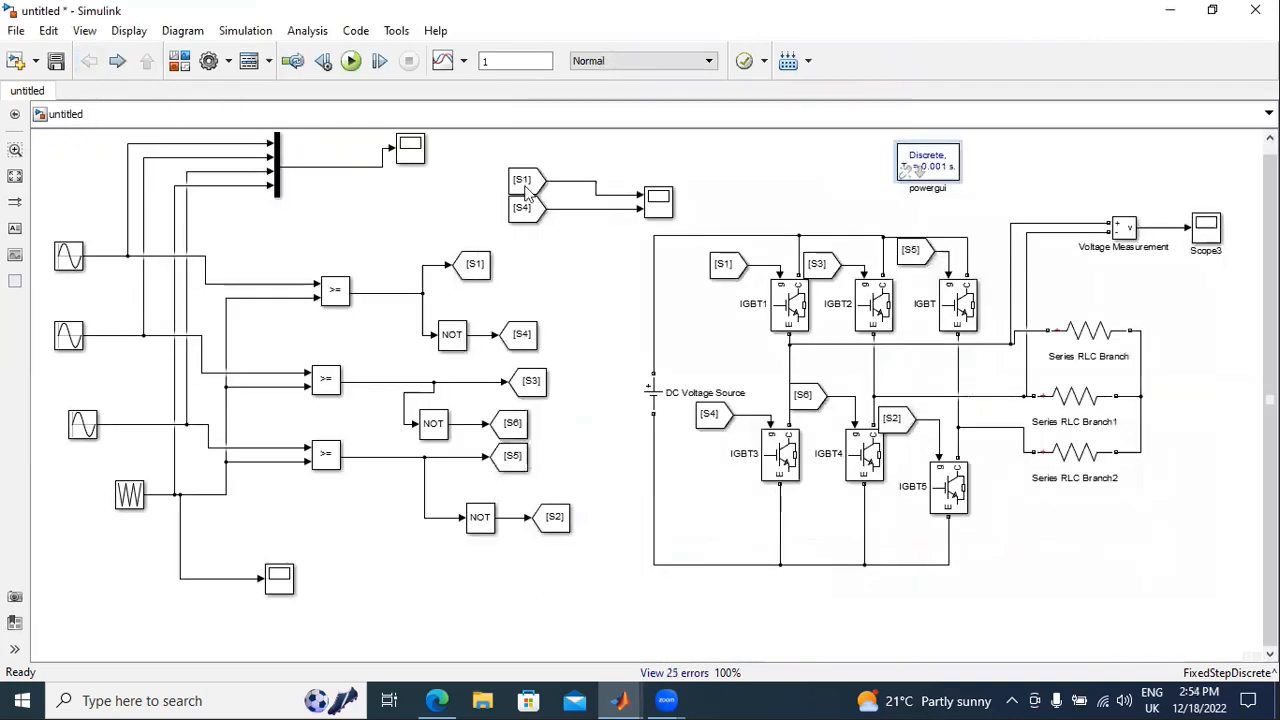
{"action": "key", "text": "Delete"}
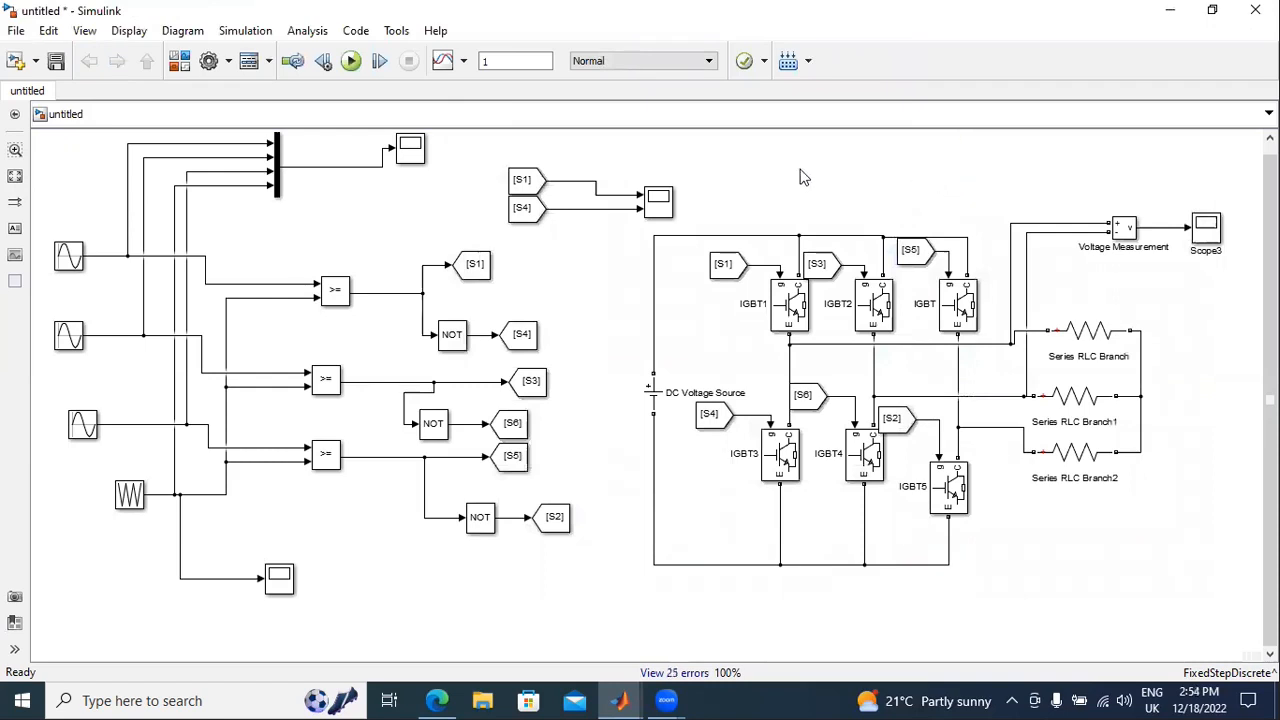
{"action": "left_click", "coordinate": [350, 62]}
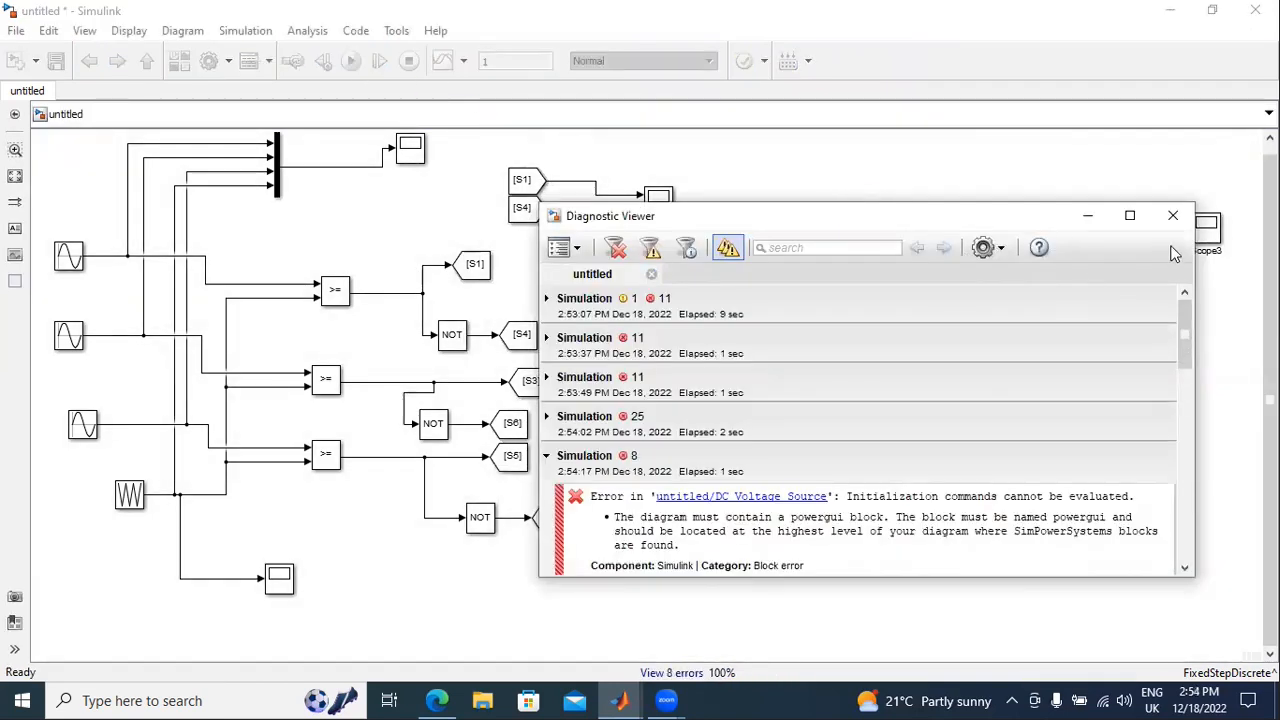
- Locate the DC Voltage Source named in the error, then check its parameters and the model's solver configuration
{"action": "mouse_move", "coordinate": [1158, 320]}
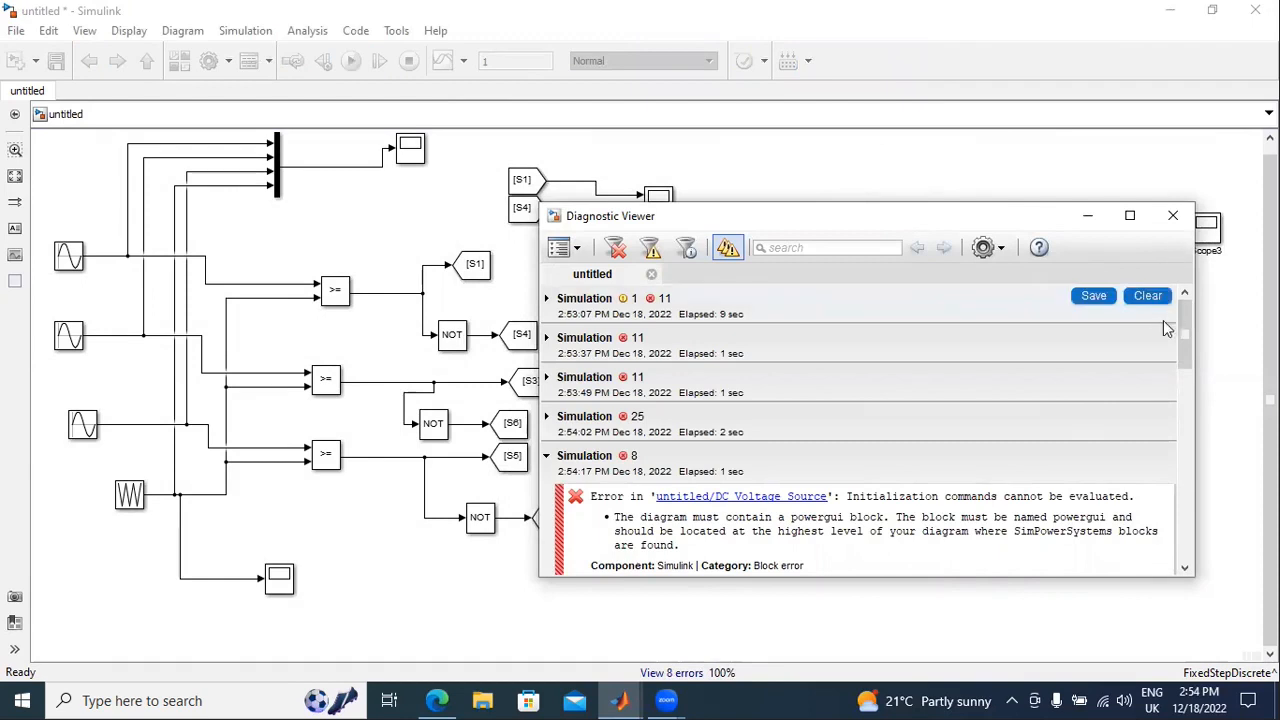
{"action": "left_click", "coordinate": [802, 498]}
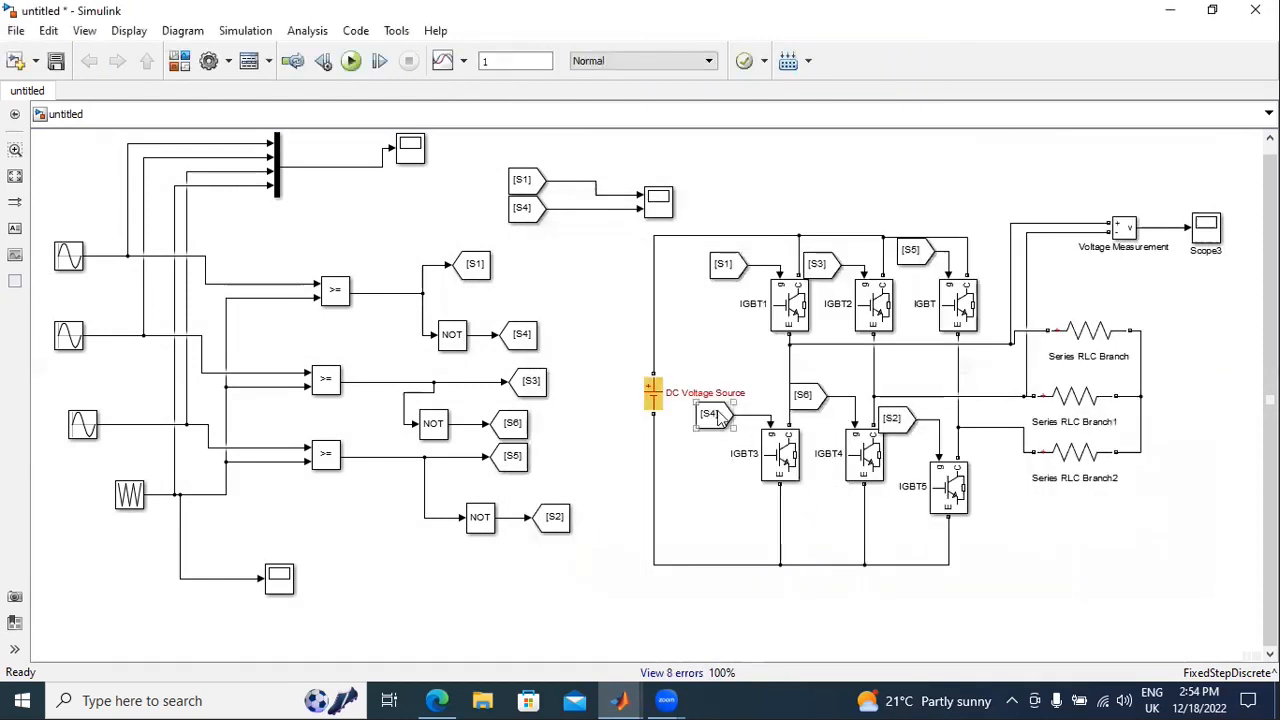
{"action": "double_click", "coordinate": [652, 400]}
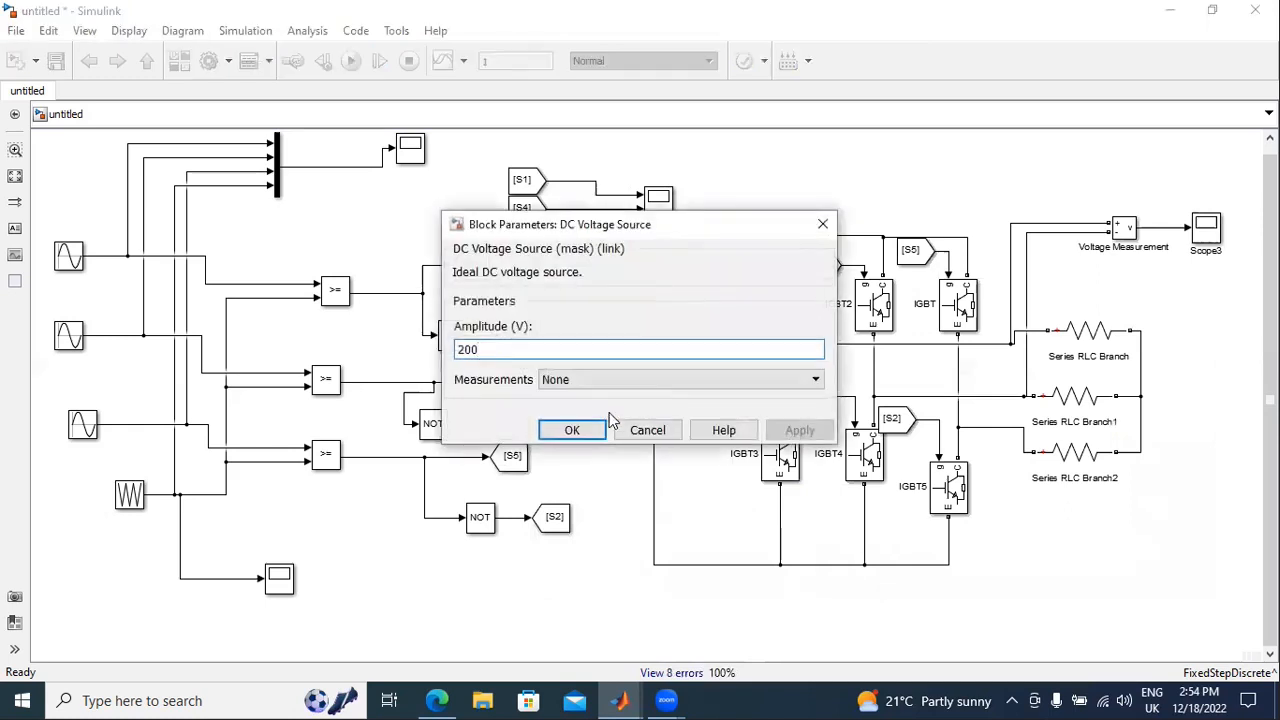
{"action": "left_click", "coordinate": [586, 430]}
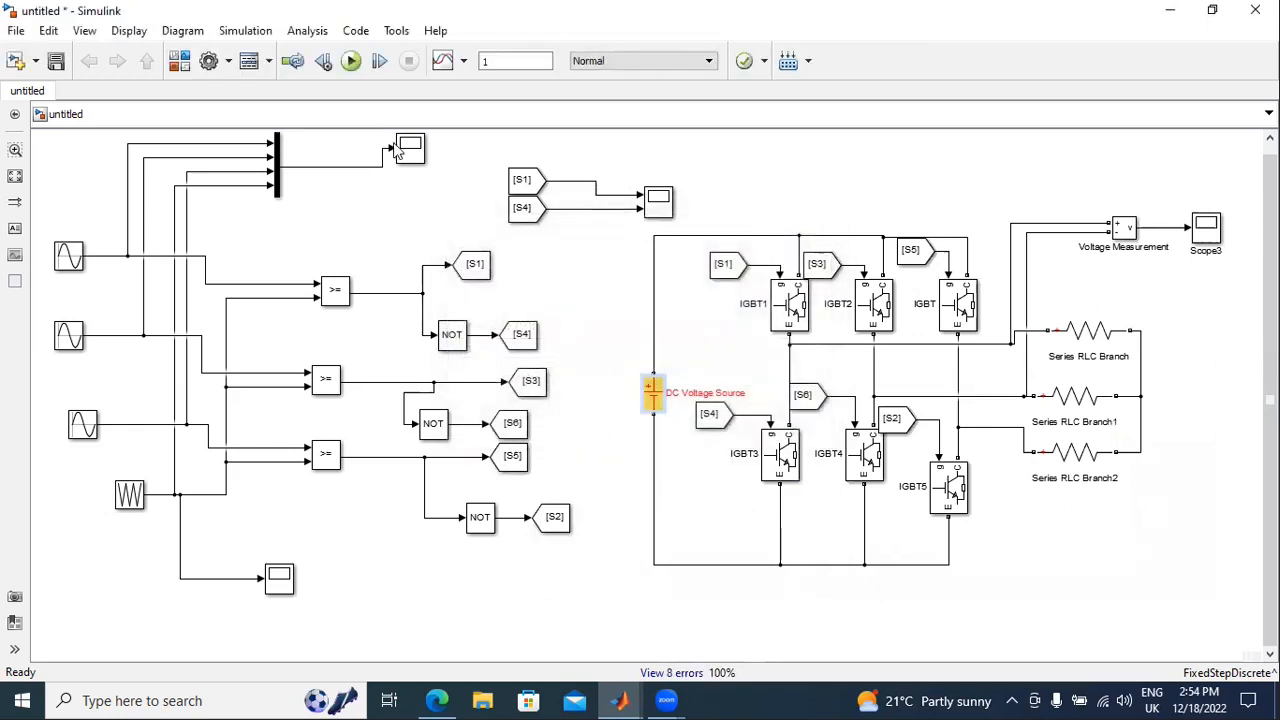
{"action": "left_click", "coordinate": [208, 62]}
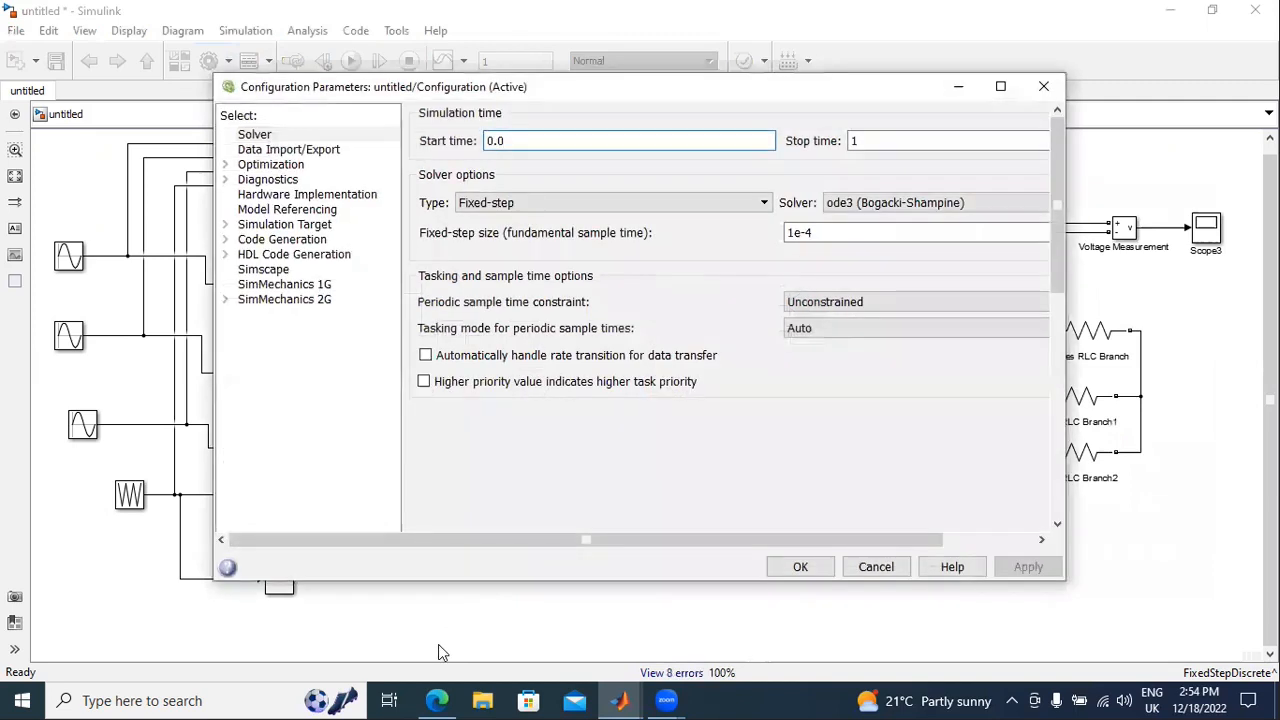
{"action": "left_click", "coordinate": [839, 414]}
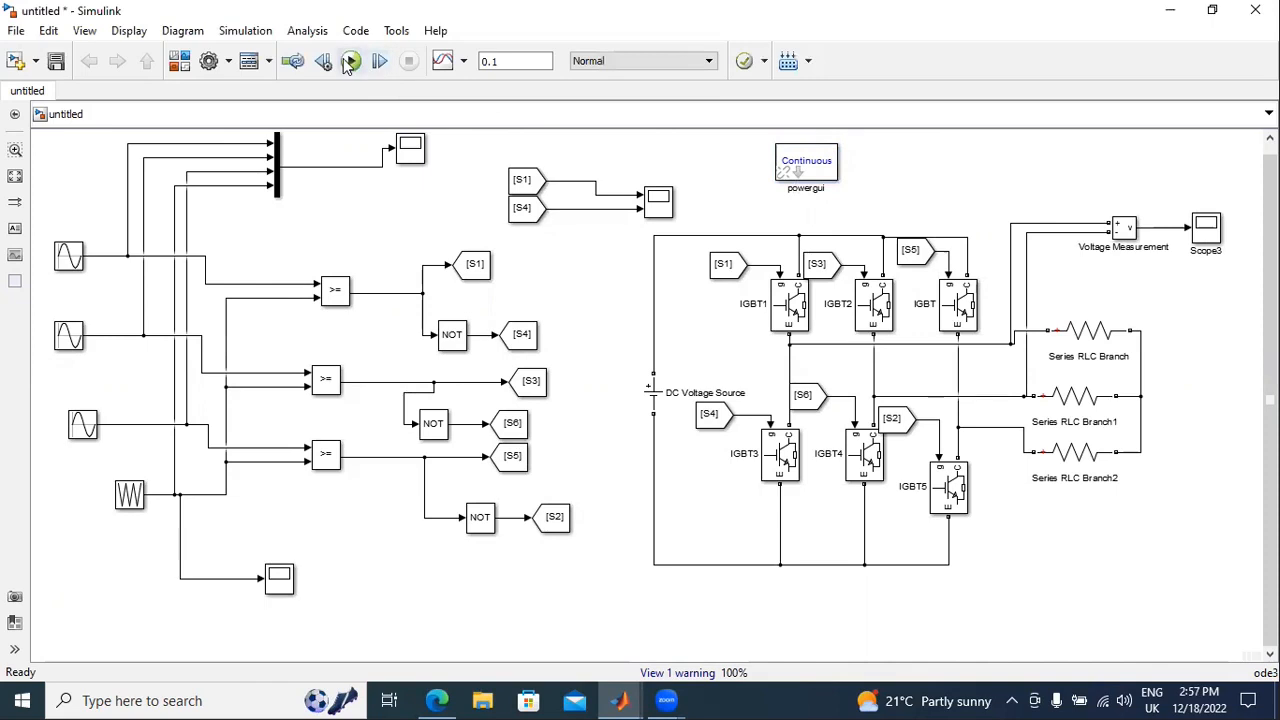
- Run the simulation with the Continuous powergui and autoscale the inverter voltage waveform in Scope3
{"action": "left_click", "coordinate": [351, 62]}
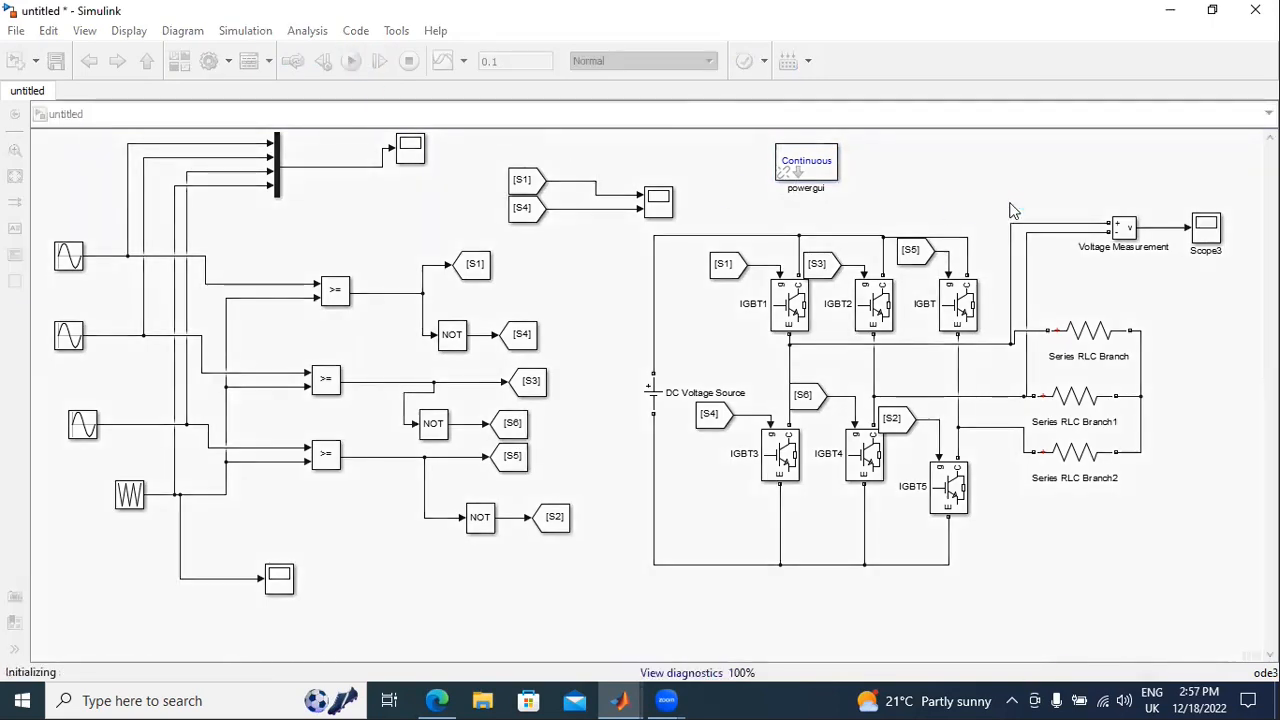
{"action": "double_click", "coordinate": [1208, 230]}
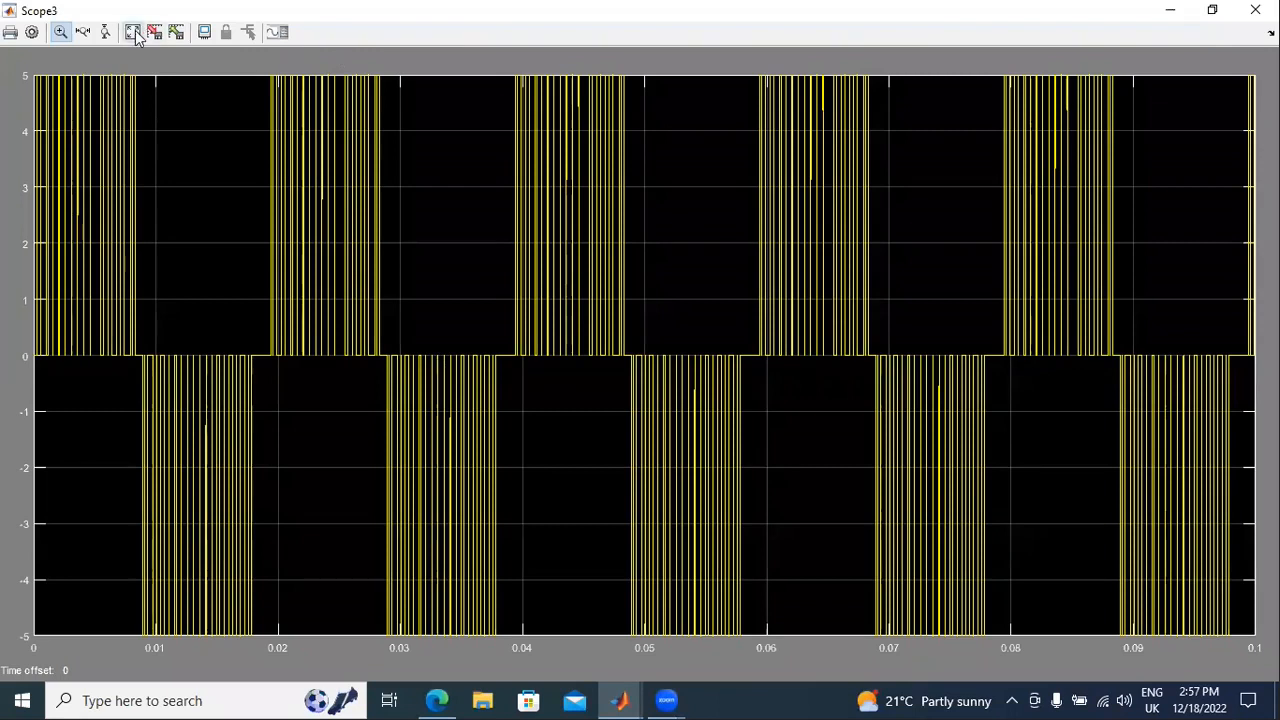
{"action": "left_click", "coordinate": [133, 32]}
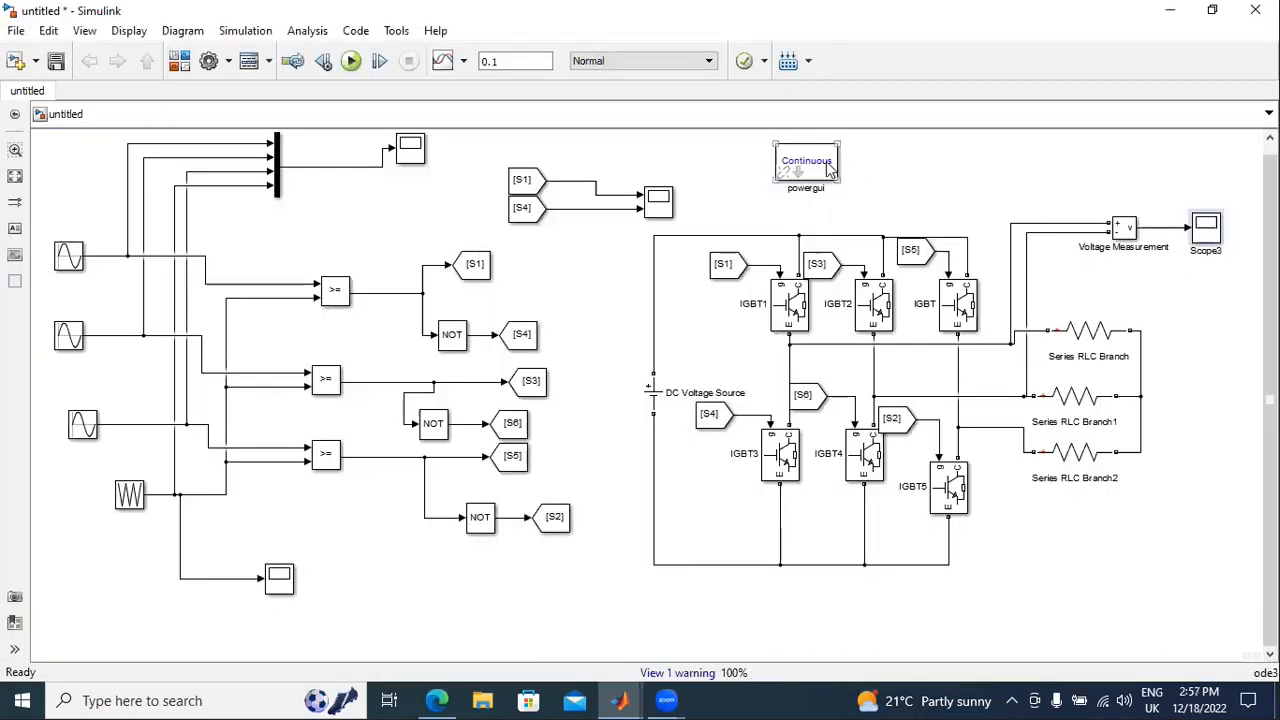
- Set the powergui simulation type to Discrete and rerun the simulation
{"action": "double_click", "coordinate": [820, 163]}
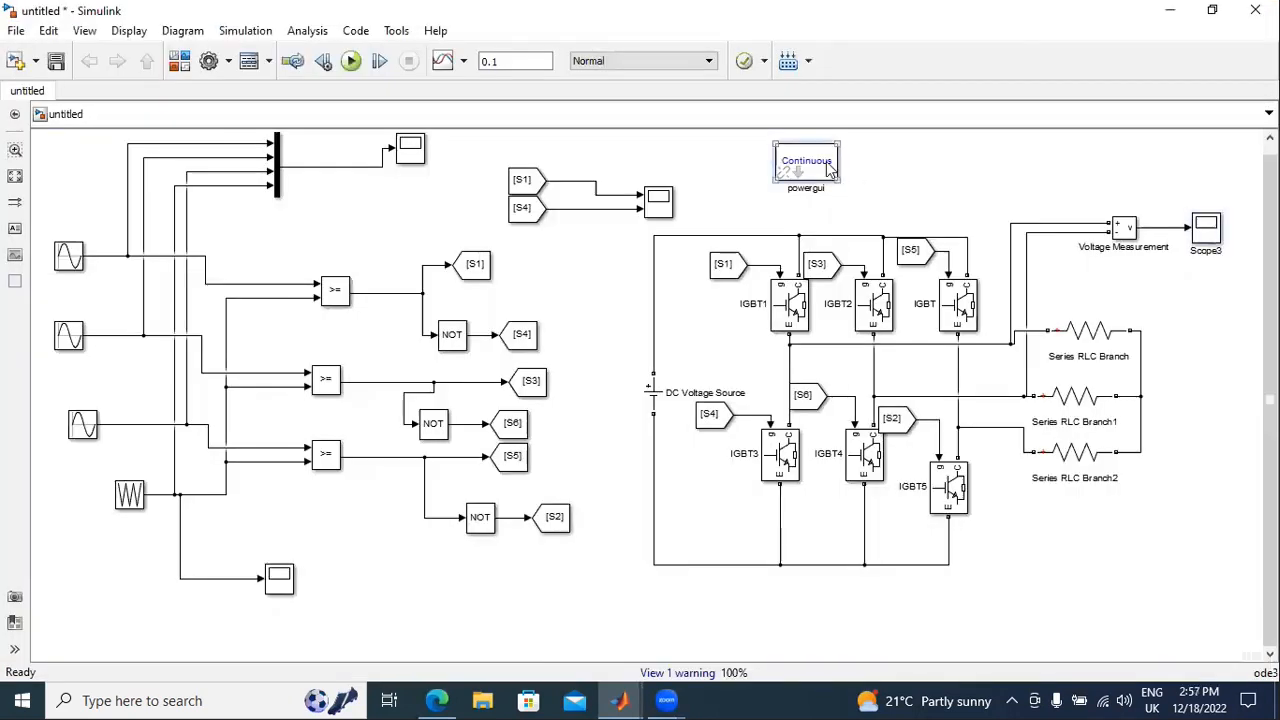
{"action": "left_click", "coordinate": [905, 157]}
{"action": "left_click", "coordinate": [920, 190]}
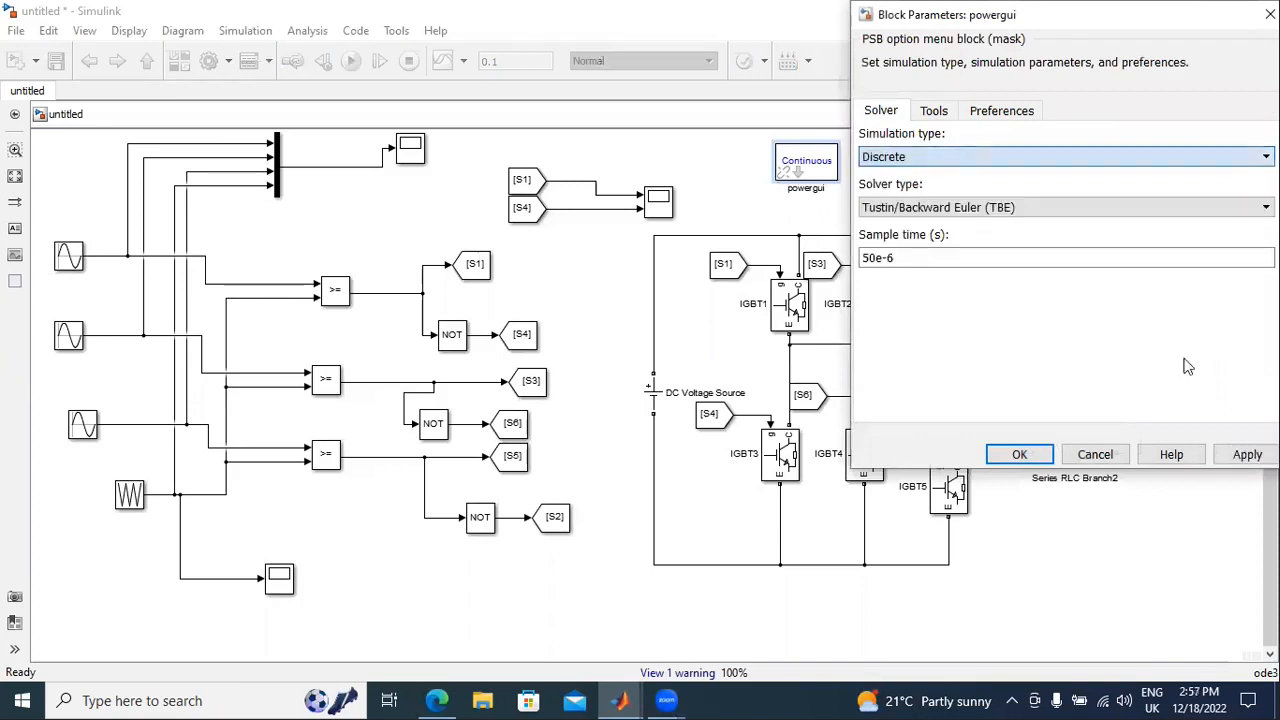
{"action": "left_click", "coordinate": [1247, 454]}
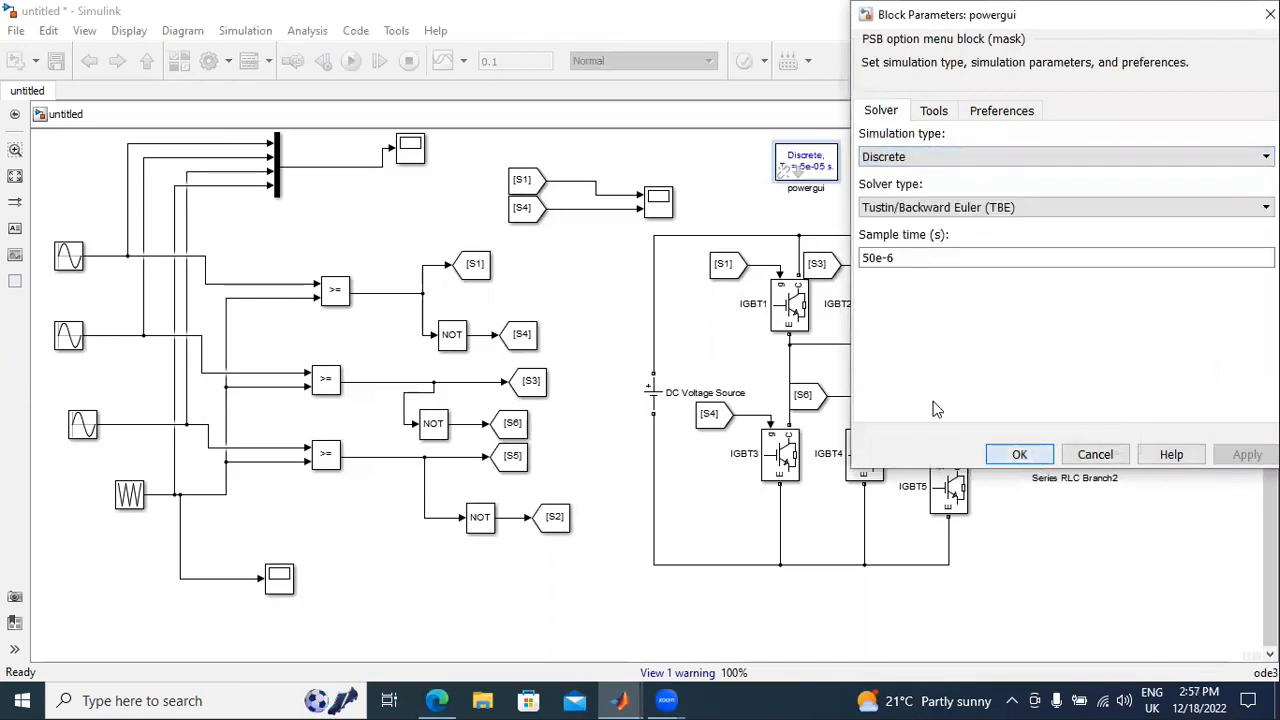
{"action": "left_click", "coordinate": [1043, 465]}
{"action": "left_click", "coordinate": [350, 61]}
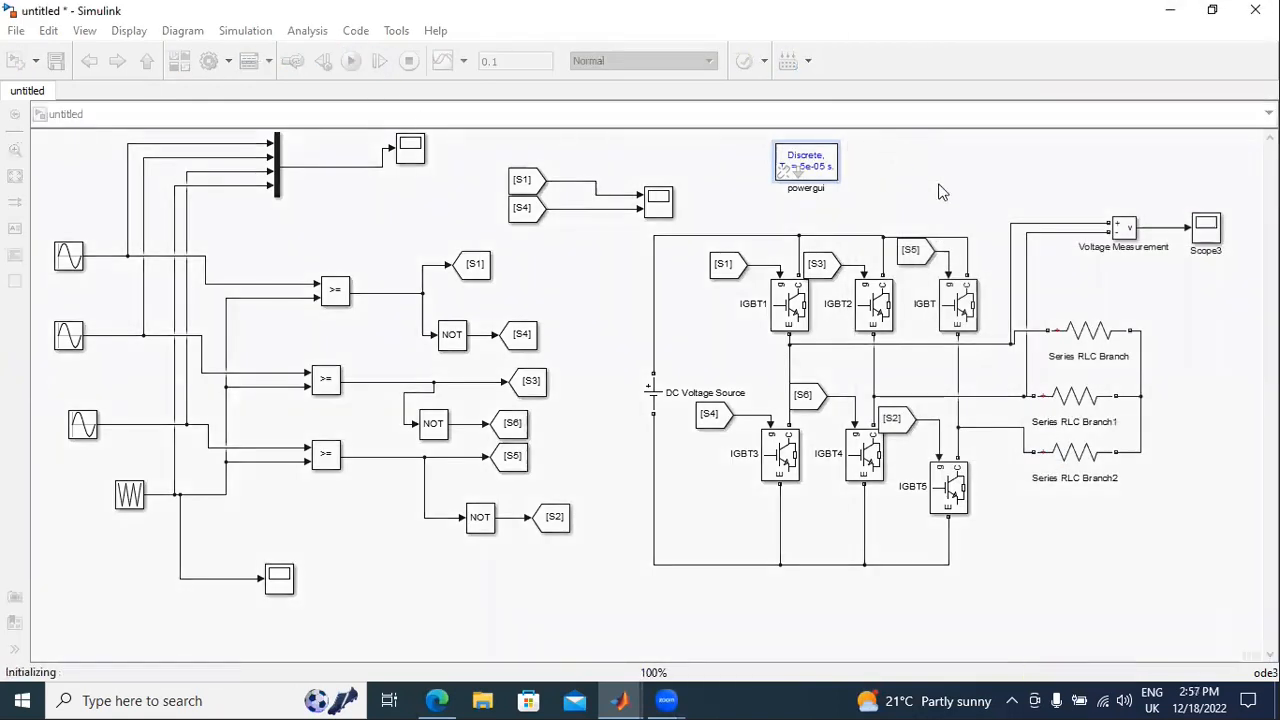
{"action": "left_click", "coordinate": [1176, 216]}
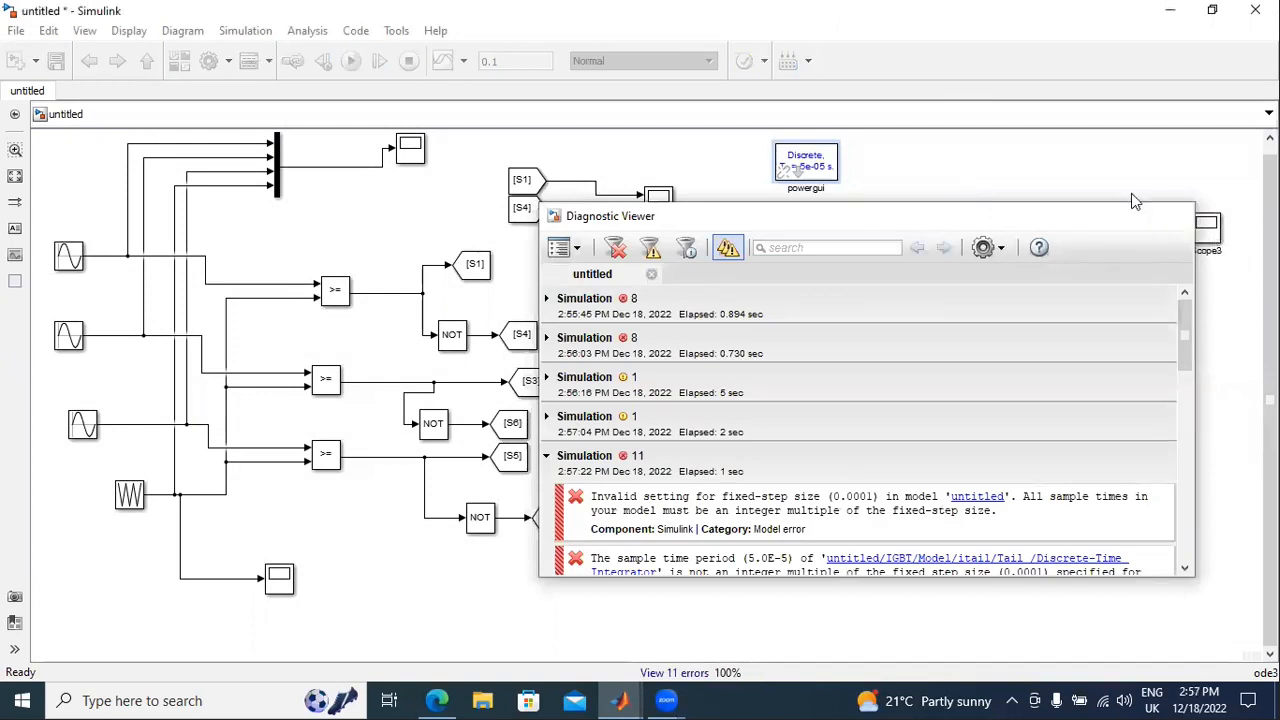
- Set the powergui simulation type back to Continuous, leaving ideal switching devices off
{"action": "double_click", "coordinate": [808, 172]}
{"action": "left_click", "coordinate": [925, 207]}
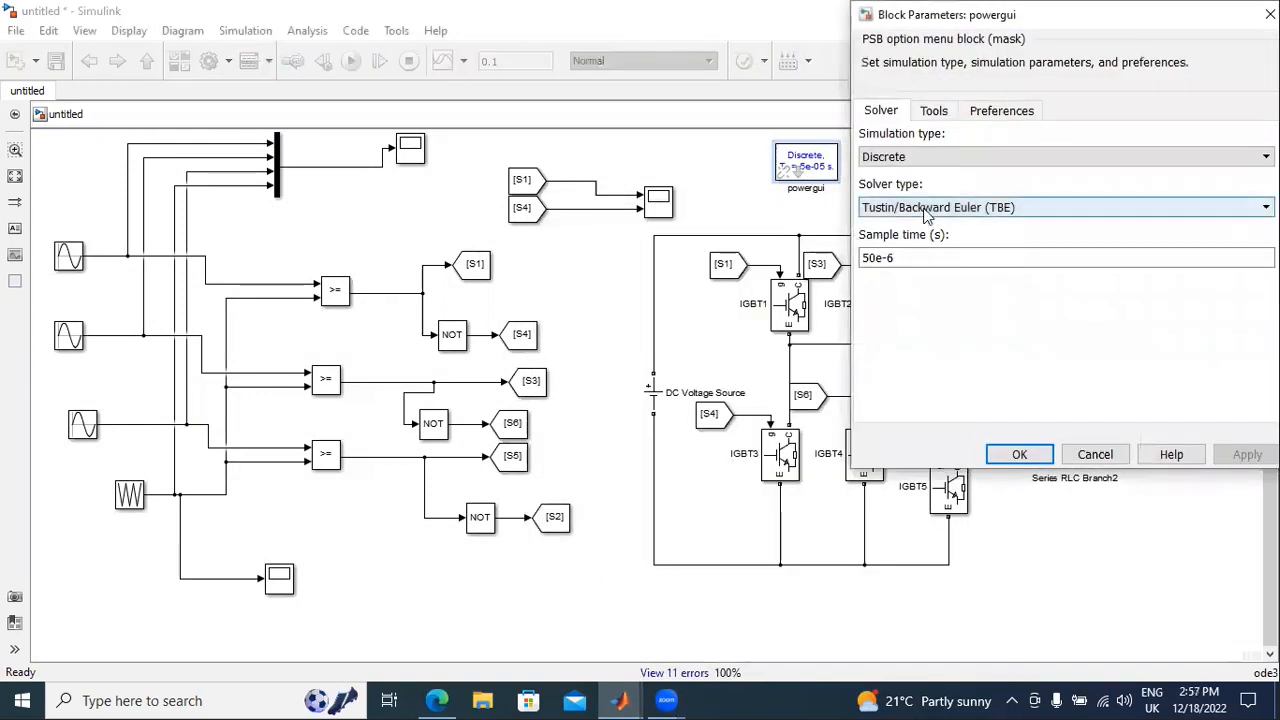
{"action": "left_click", "coordinate": [920, 157]}
{"action": "left_click", "coordinate": [900, 166]}
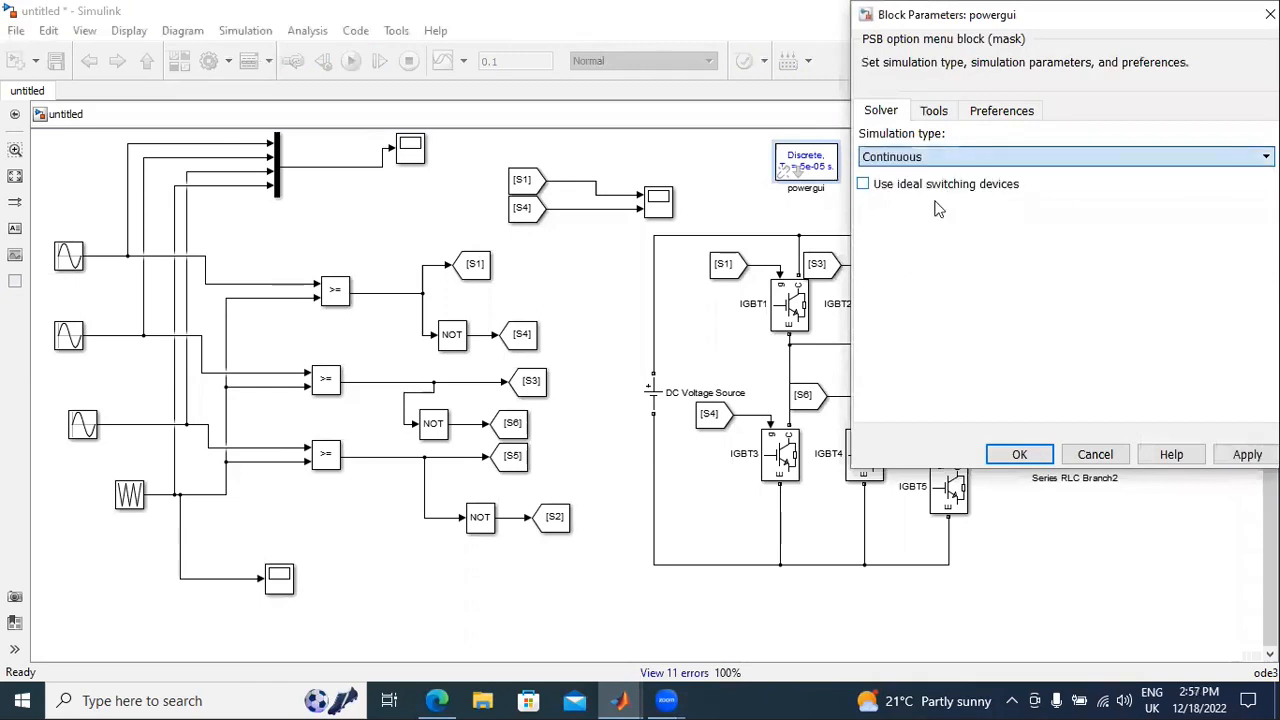
{"action": "left_click", "coordinate": [1246, 456]}
{"action": "left_click", "coordinate": [1019, 454]}
- Rerun the simulation and view the line voltage waveform in Scope3, then close the scope
{"action": "left_click", "coordinate": [351, 61]}
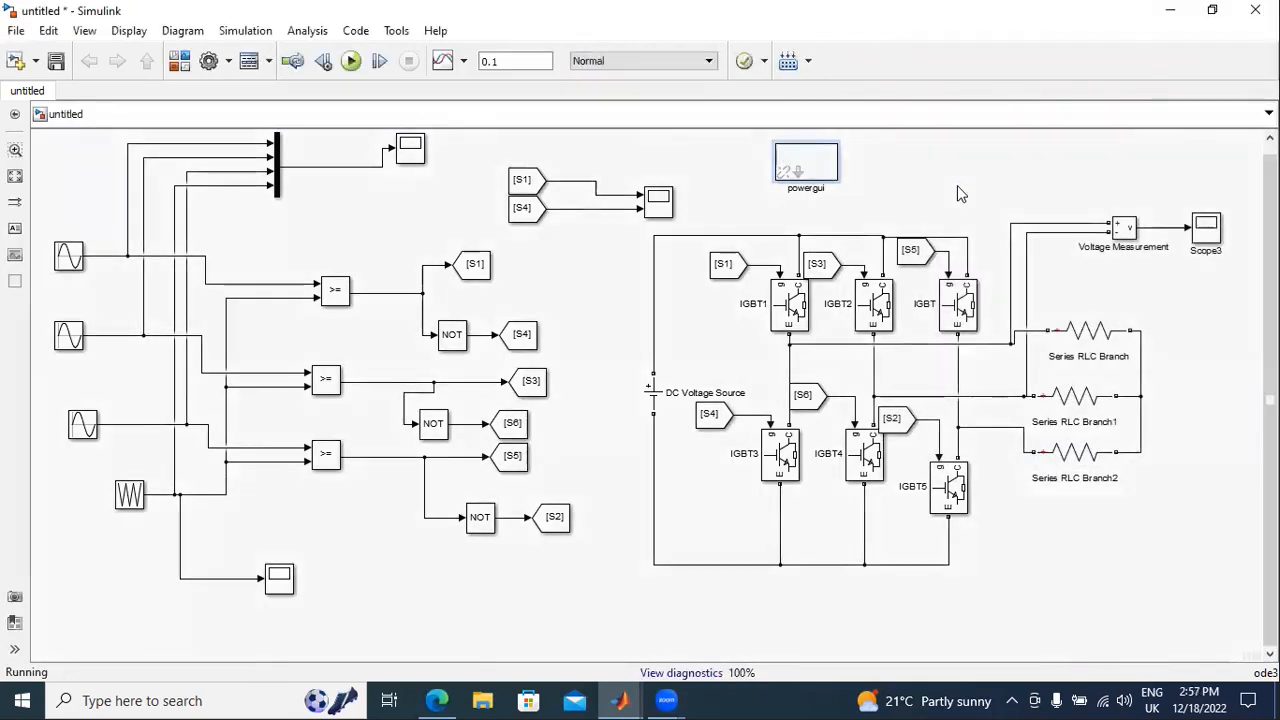
{"action": "double_click", "coordinate": [1206, 226]}
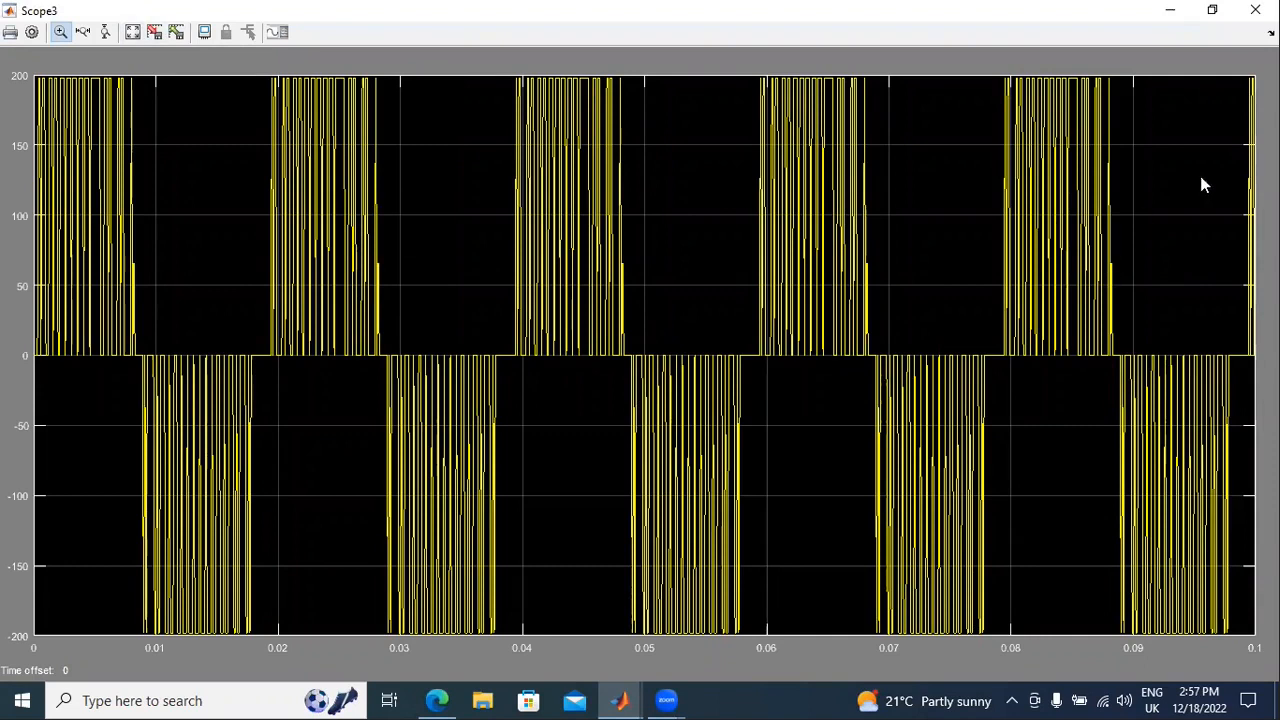
{"action": "left_click", "coordinate": [1255, 10]}
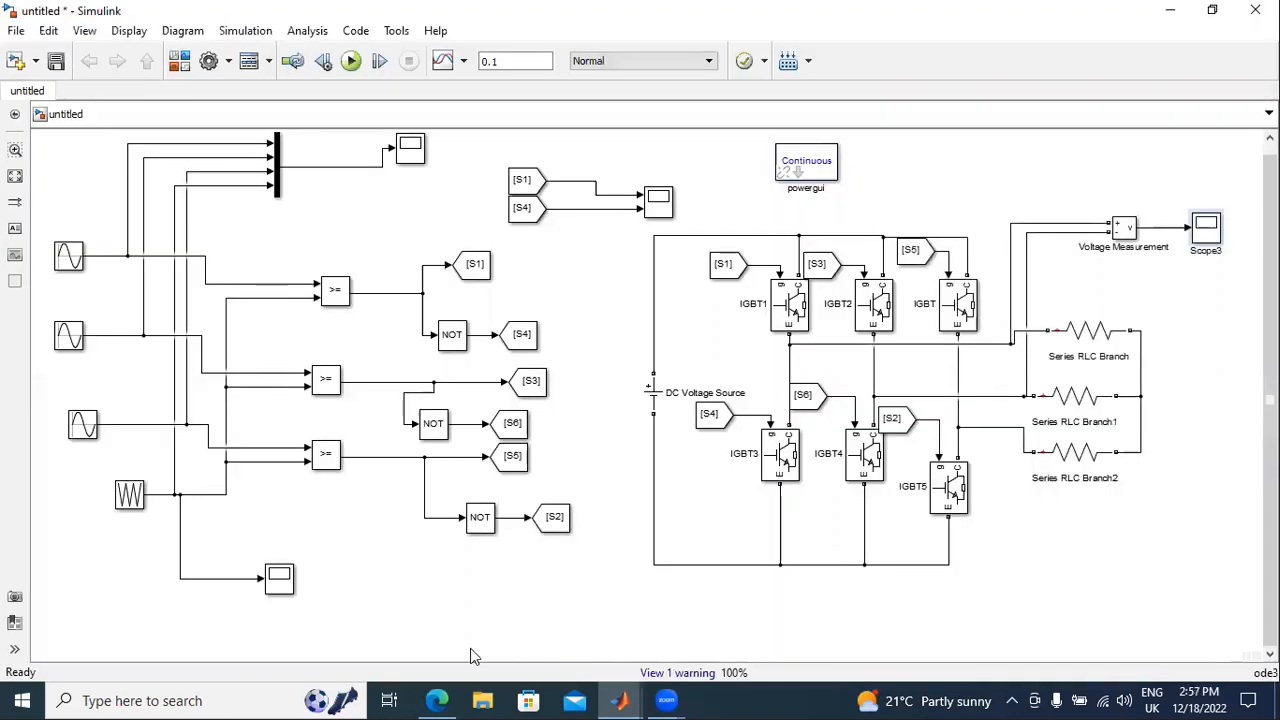